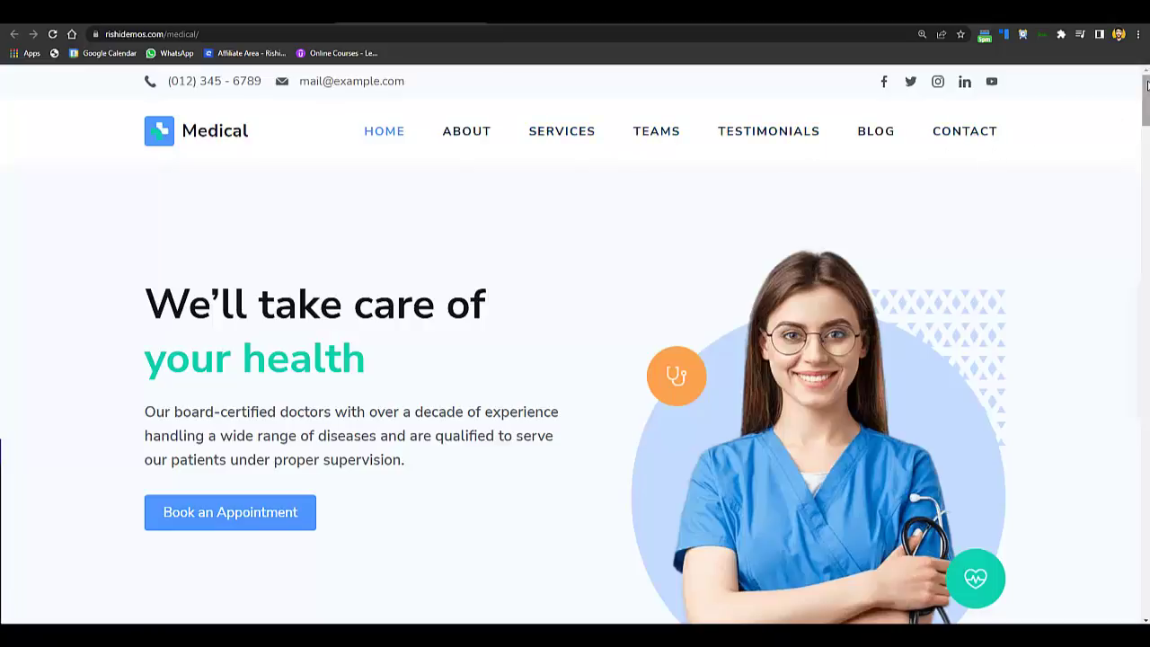
# Scroll the Medical demo homepage down to its footer, then switch to the Udemy freelancer course tab
pyautogui.moveTo(1147, 84); pyautogui.dragTo(1148, 607)
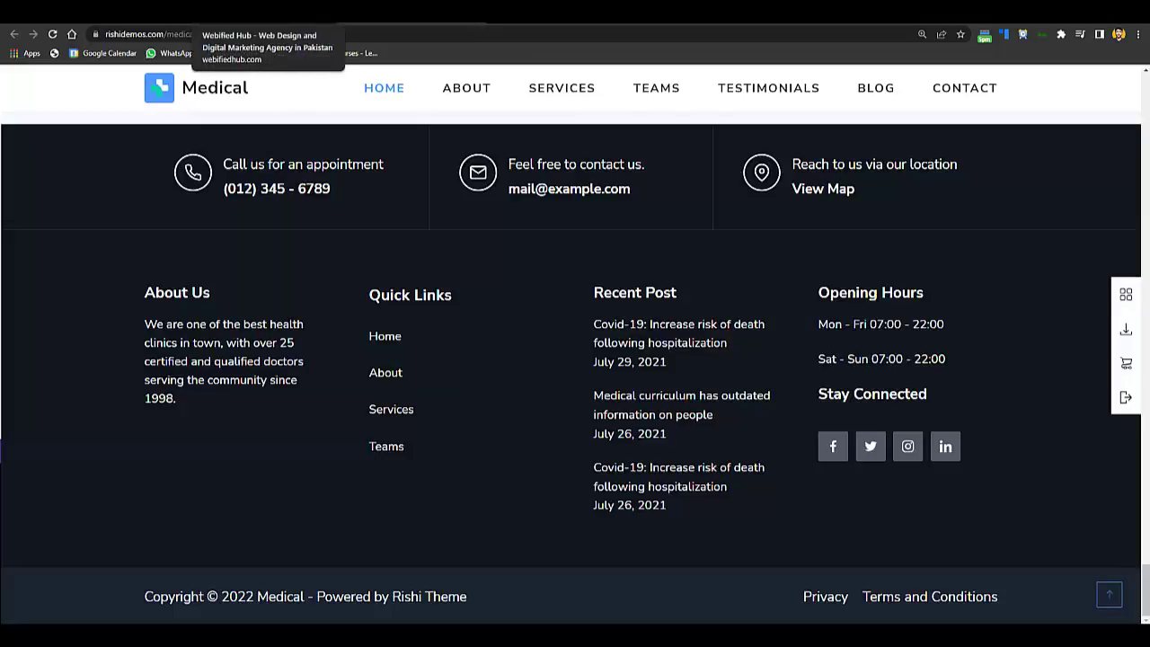
pyautogui.click(261, 13)
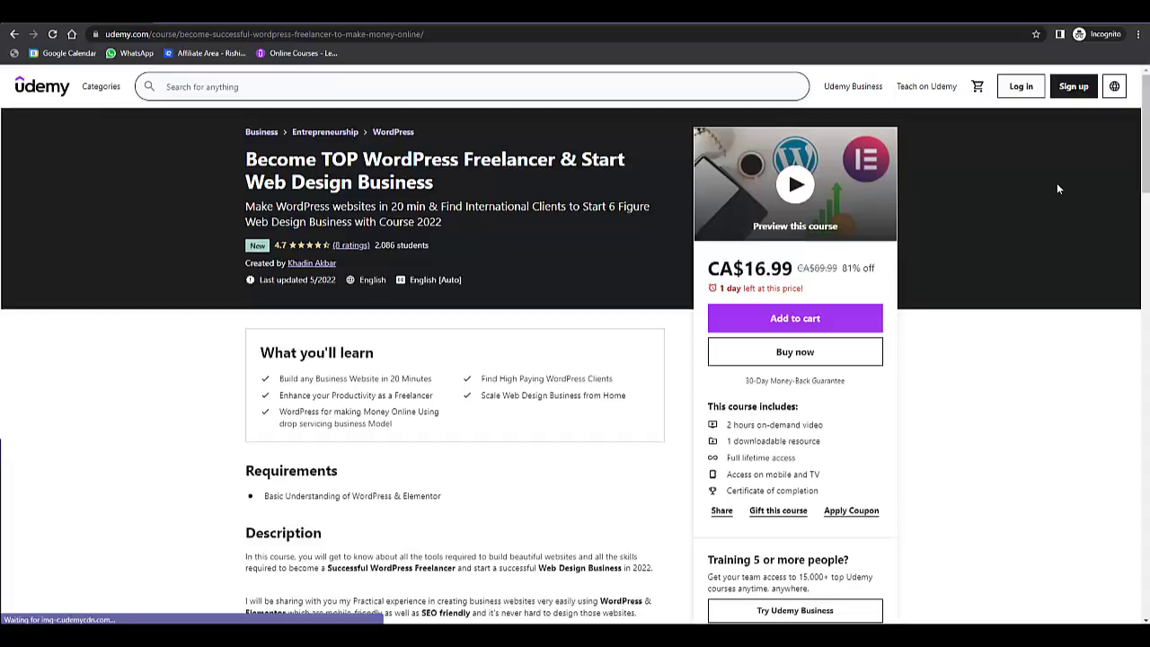
# Expand the Find High Paying Web Design Clients and Manage Projects & Clients sections under Course content
pyautogui.moveTo(1147, 111); pyautogui.dragTo(1146, 343)
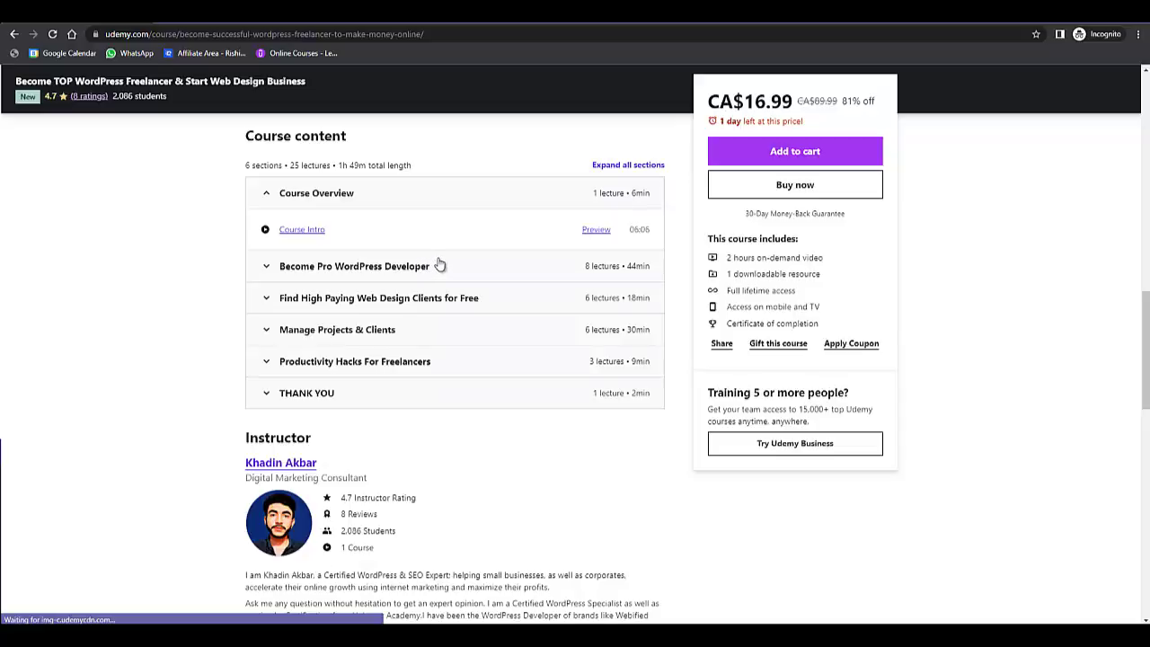
pyautogui.click(303, 305)
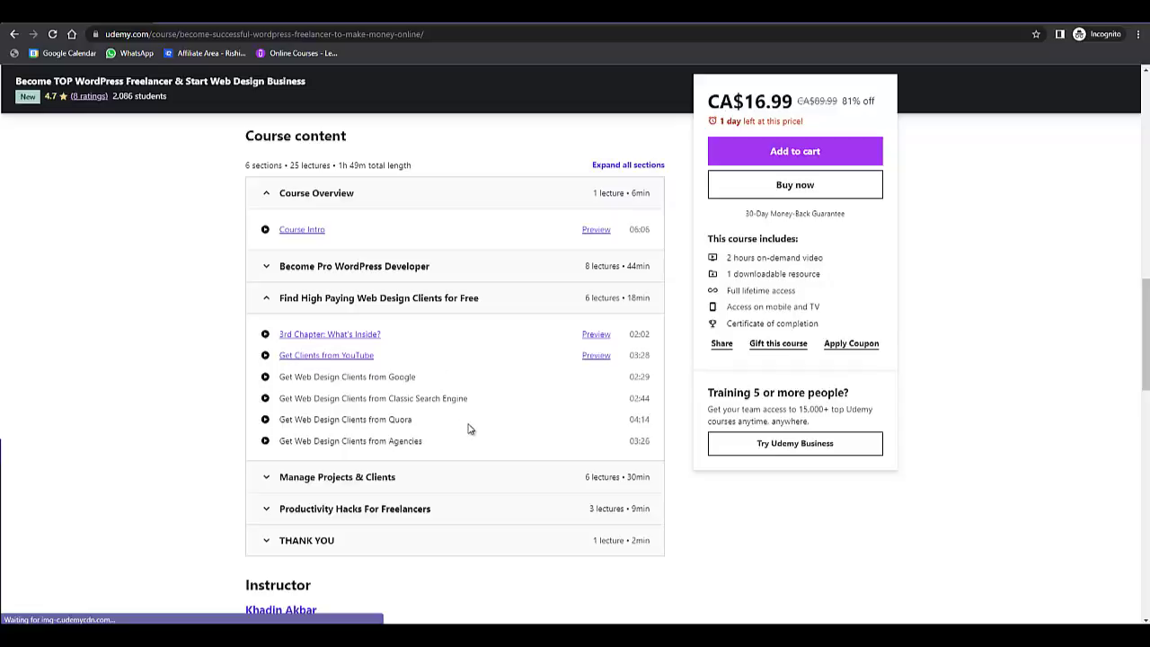
pyautogui.click(371, 490)
pyautogui.scroll(-2, 1147, 359)
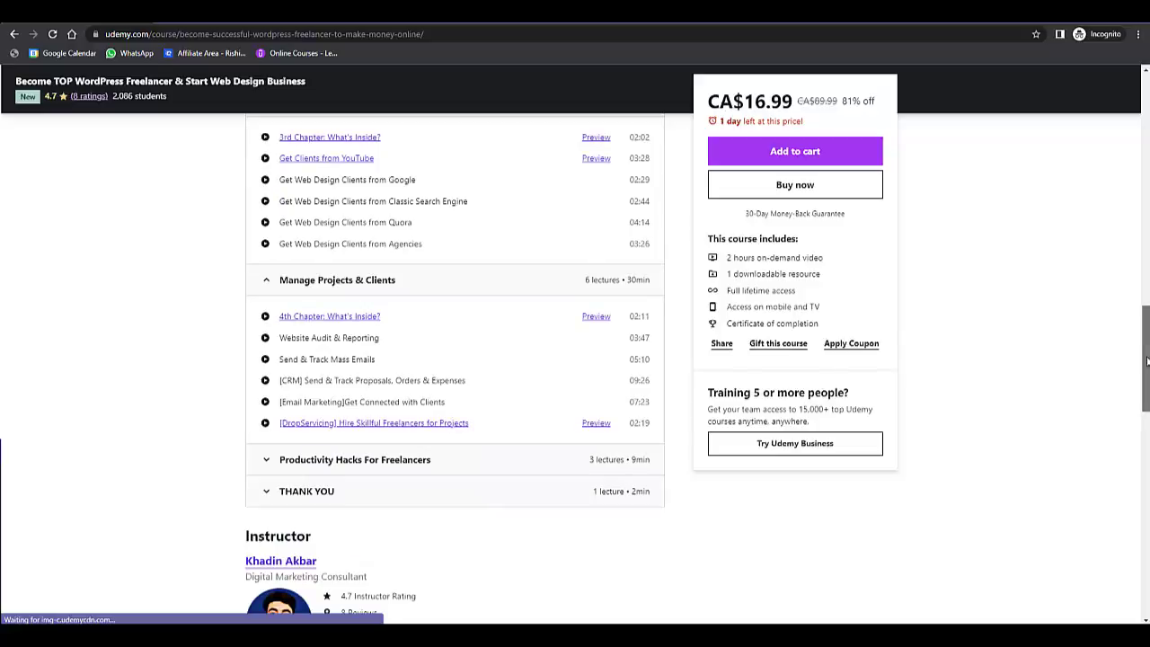
pyautogui.moveTo(1147, 359); pyautogui.dragTo(1146, 396)
pyautogui.click(437, 341)
pyautogui.click(435, 345)
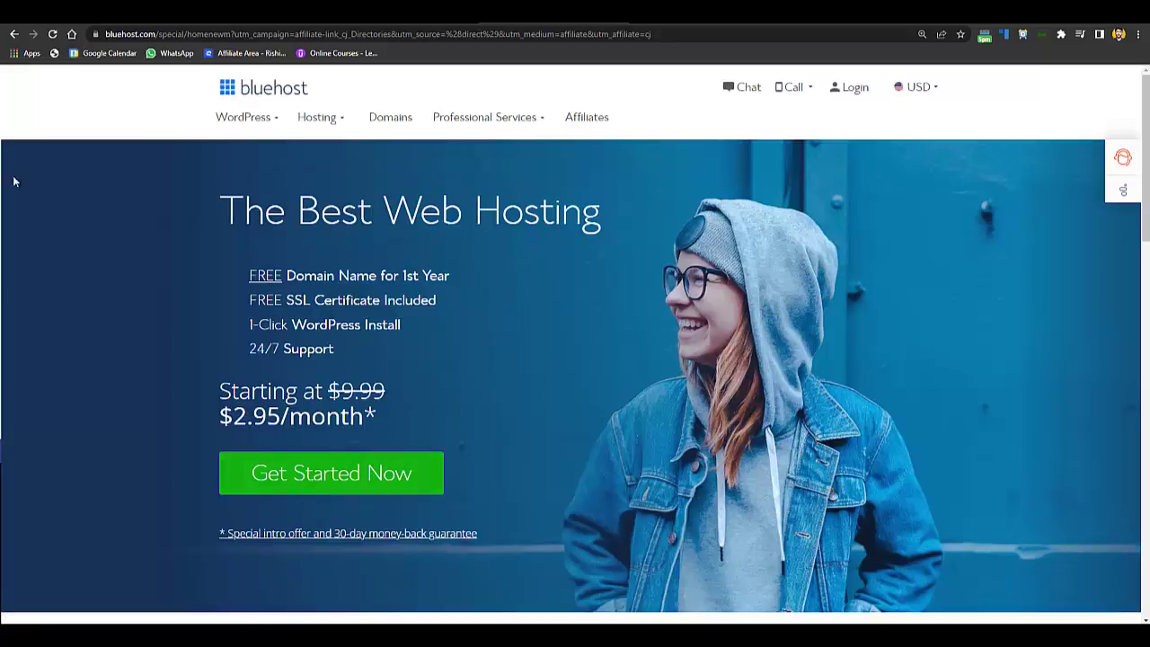
# Start the Bluehost signup and select the PLUS hosting plan
pyautogui.click(377, 484)
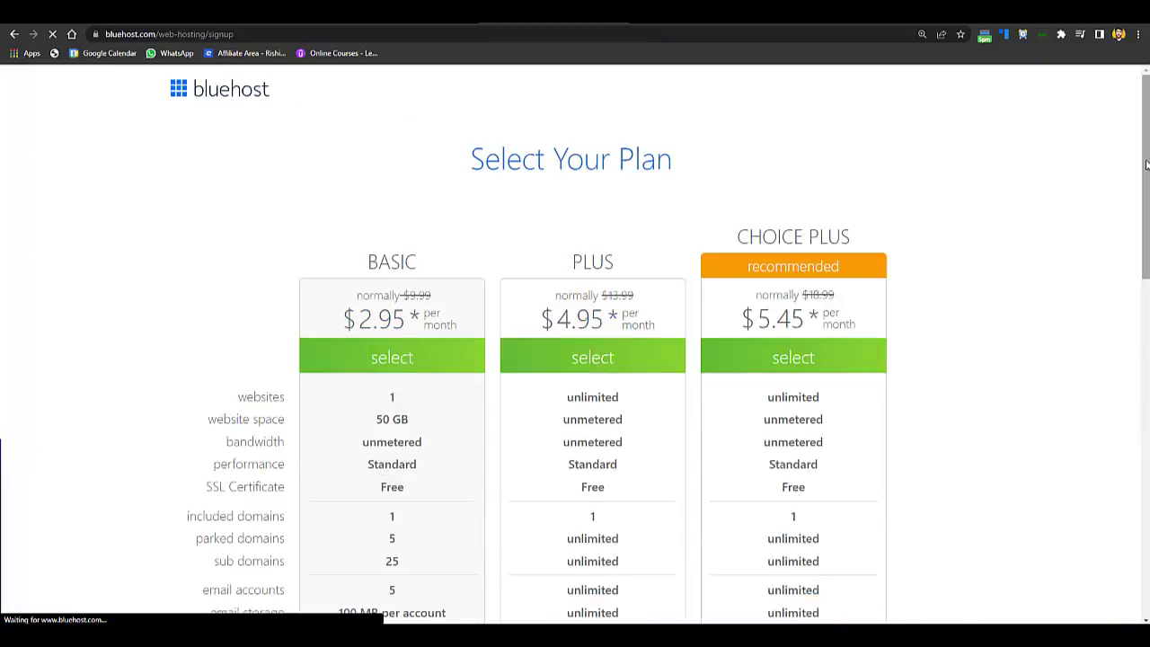
pyautogui.moveTo(1146, 165); pyautogui.dragTo(1147, 218)
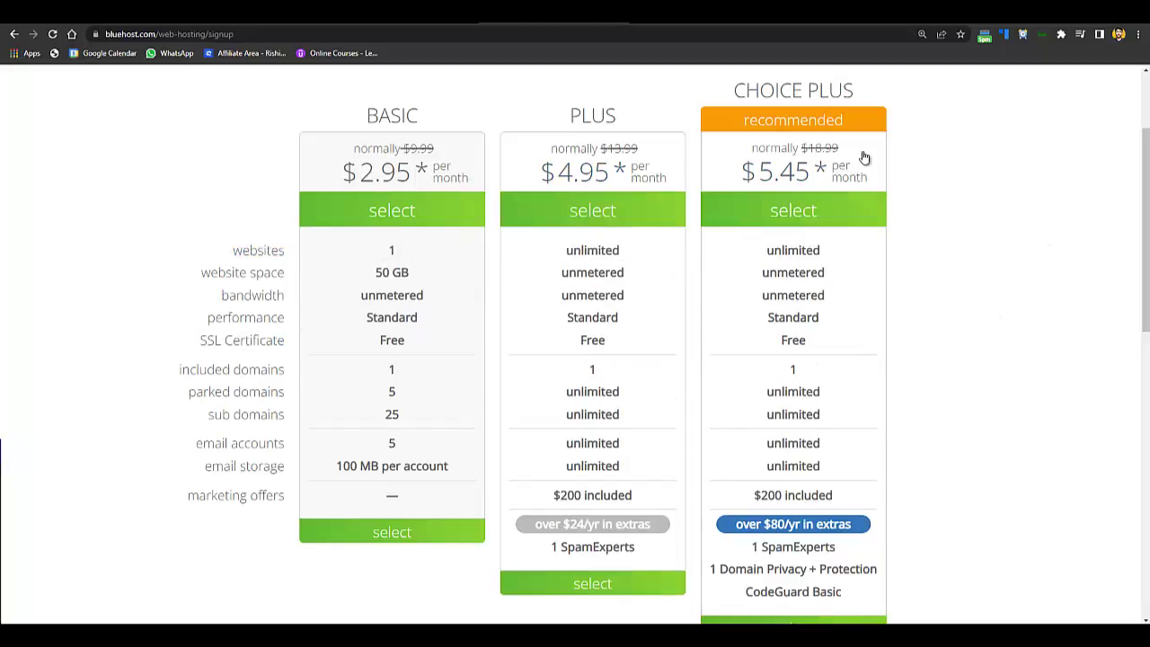
pyautogui.click(595, 586)
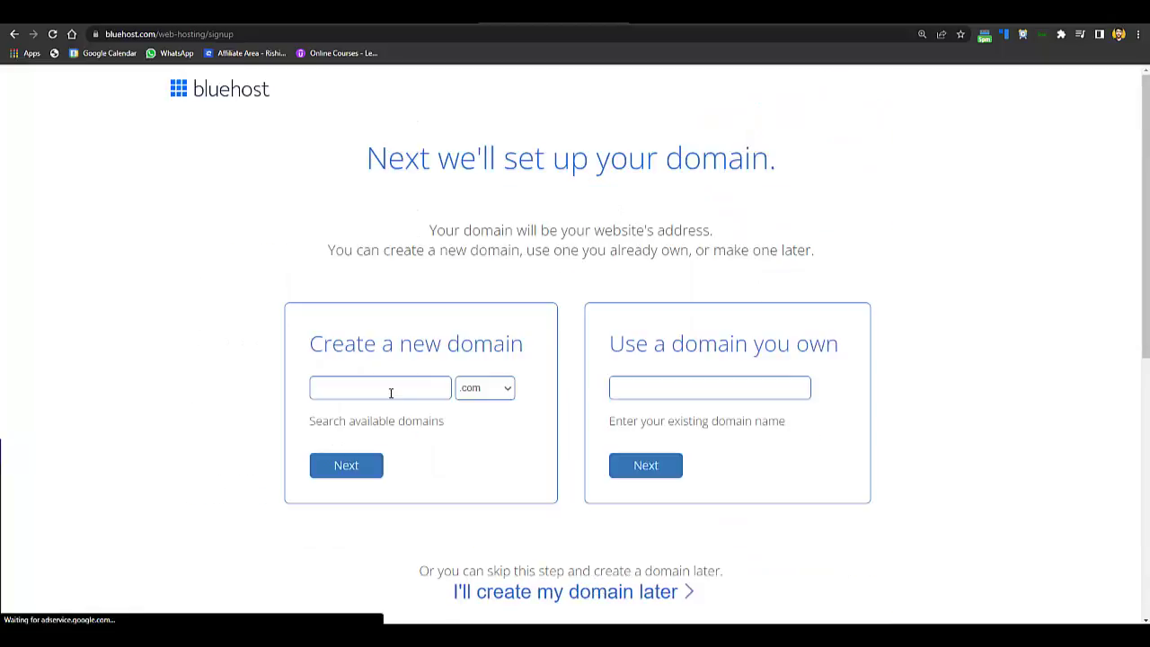
# Check that the new domain khadinclinic.com is available
pyautogui.click(391, 393)
pyautogui.press('Down')
pyautogui.press('Return')
pyautogui.write('k')
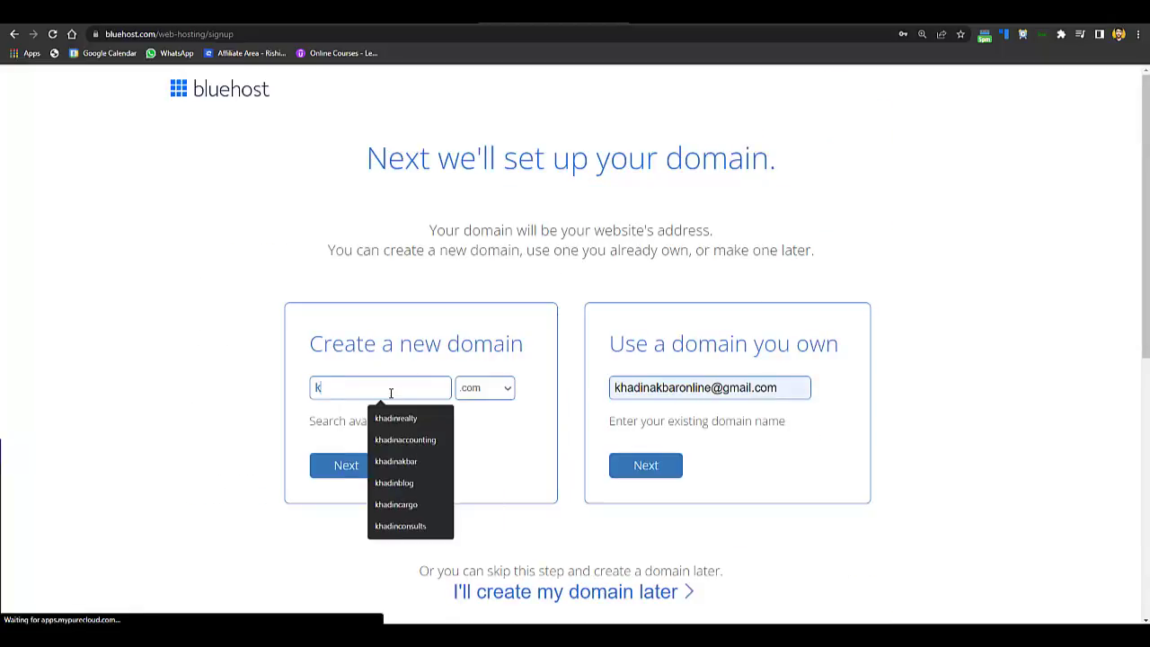
pyautogui.write('hadinclinic')
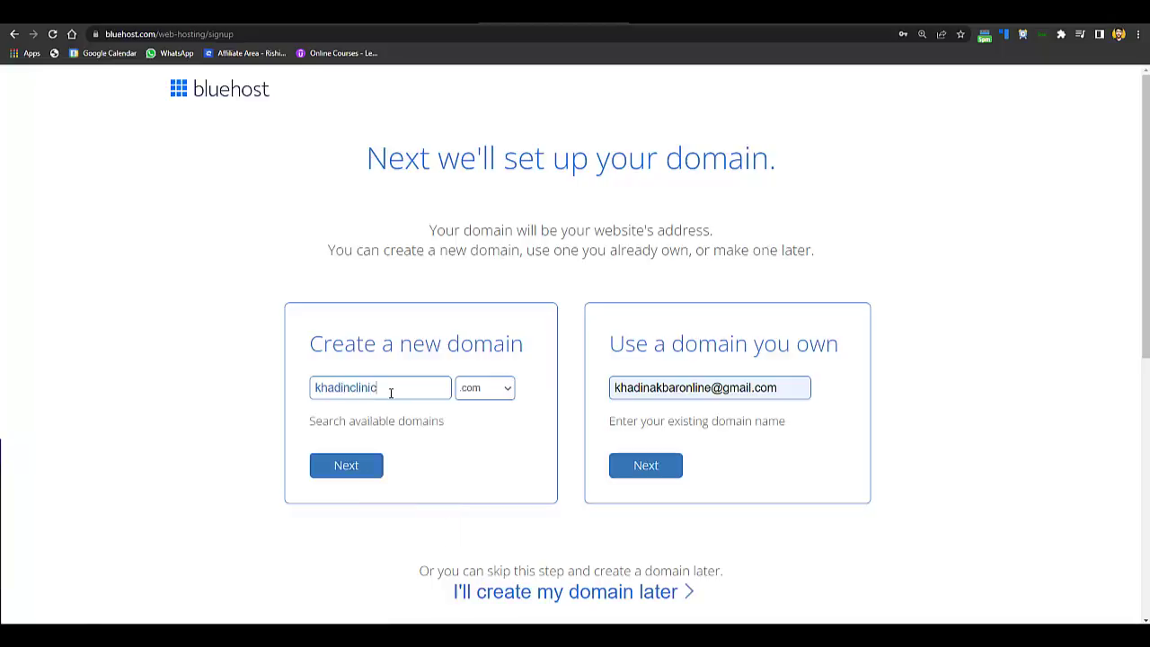
pyautogui.press('Return')
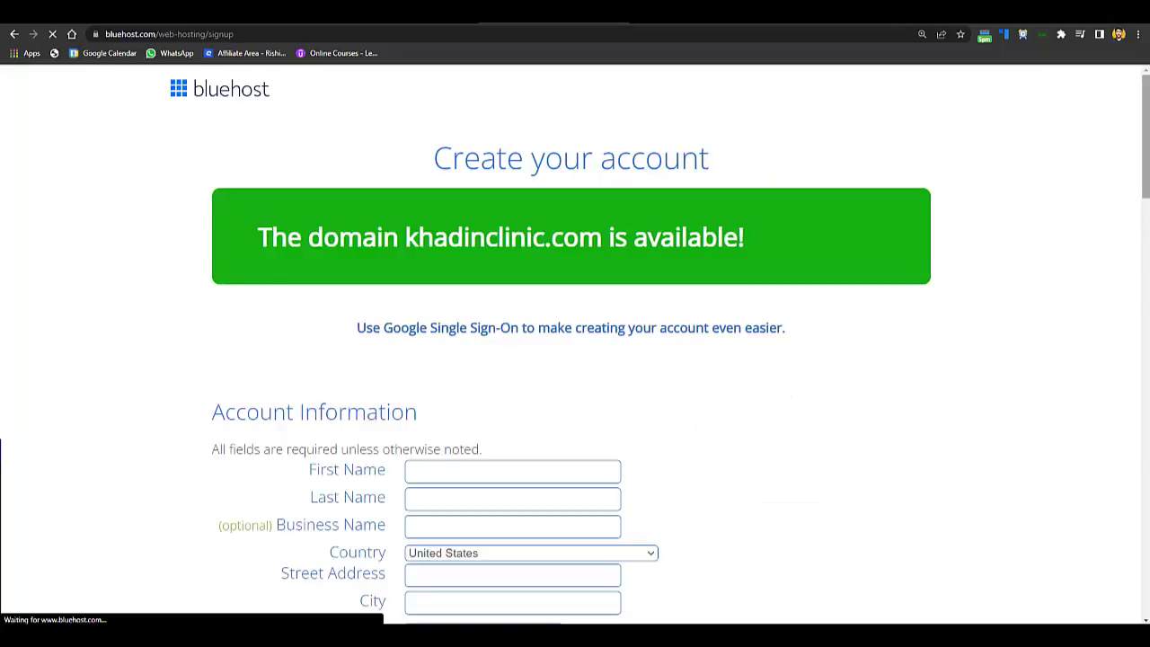
# Autofill the Account Information form with the saved details
pyautogui.scroll(-4, 470, 406)
pyautogui.scroll(2, 462, 269)
pyautogui.scroll(-1, 462, 226)
pyautogui.click(472, 211)
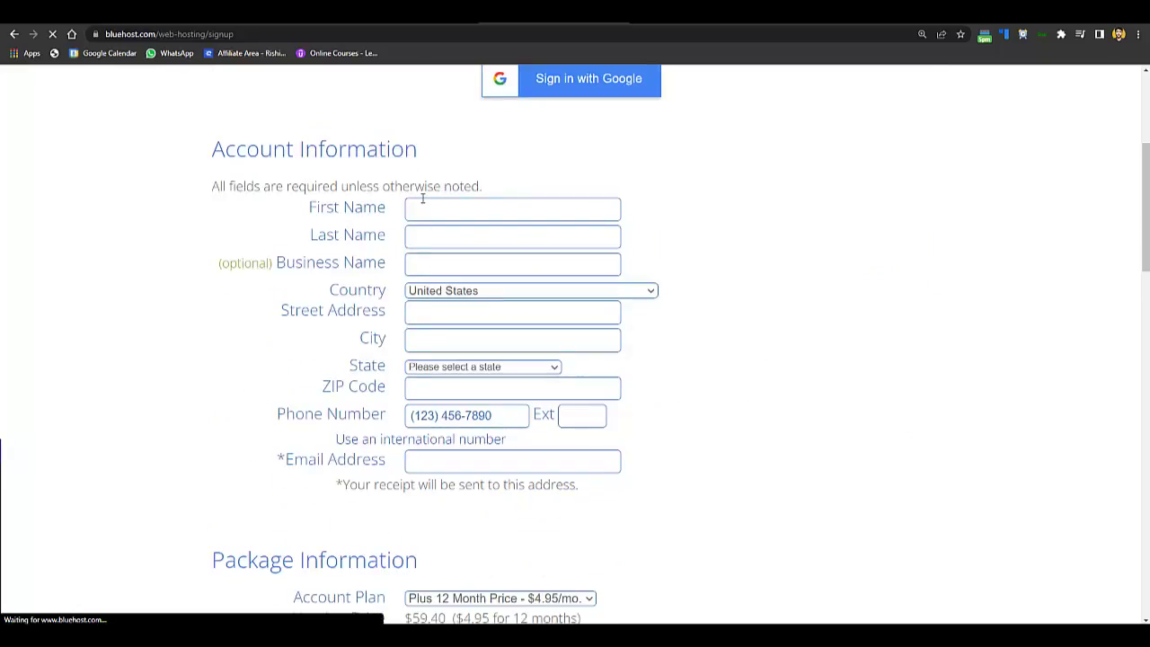
pyautogui.click(486, 247)
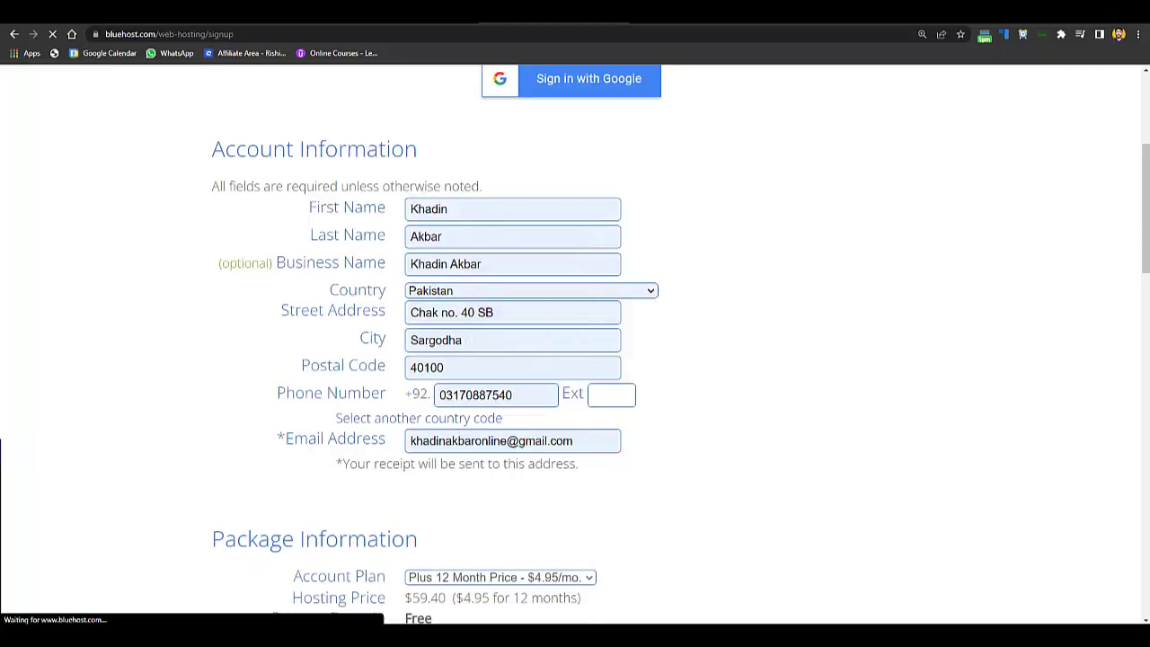
pyautogui.scroll(-4, 404, 153)
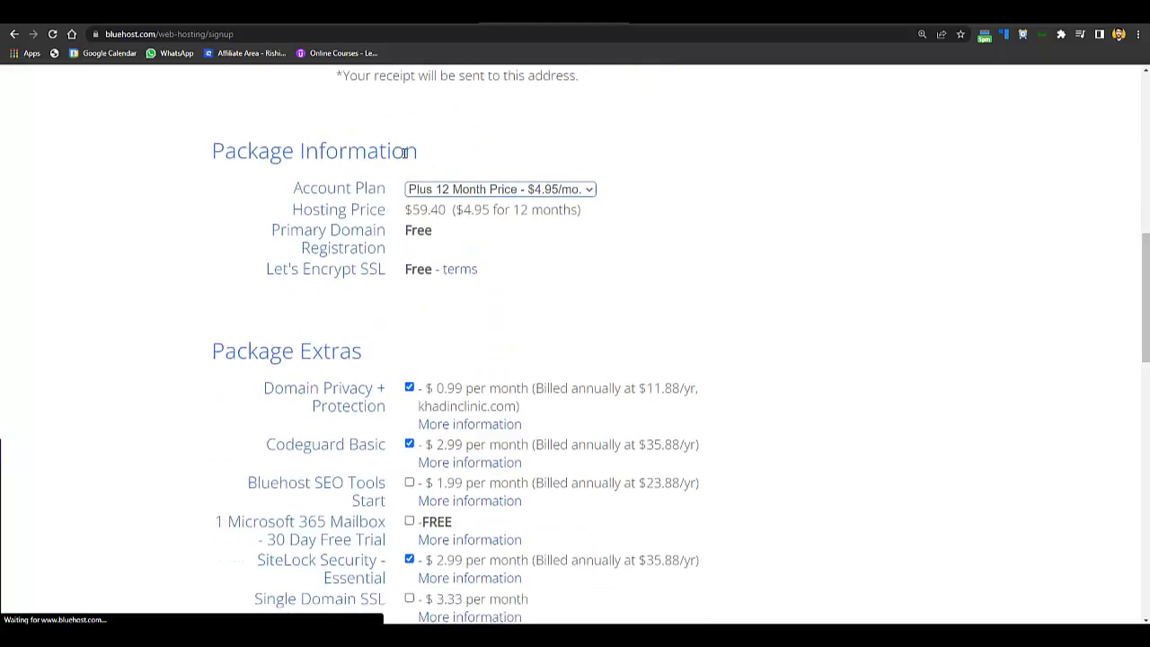
# Keep the Account Plan set to Plus 12 Month
pyautogui.click(437, 190)
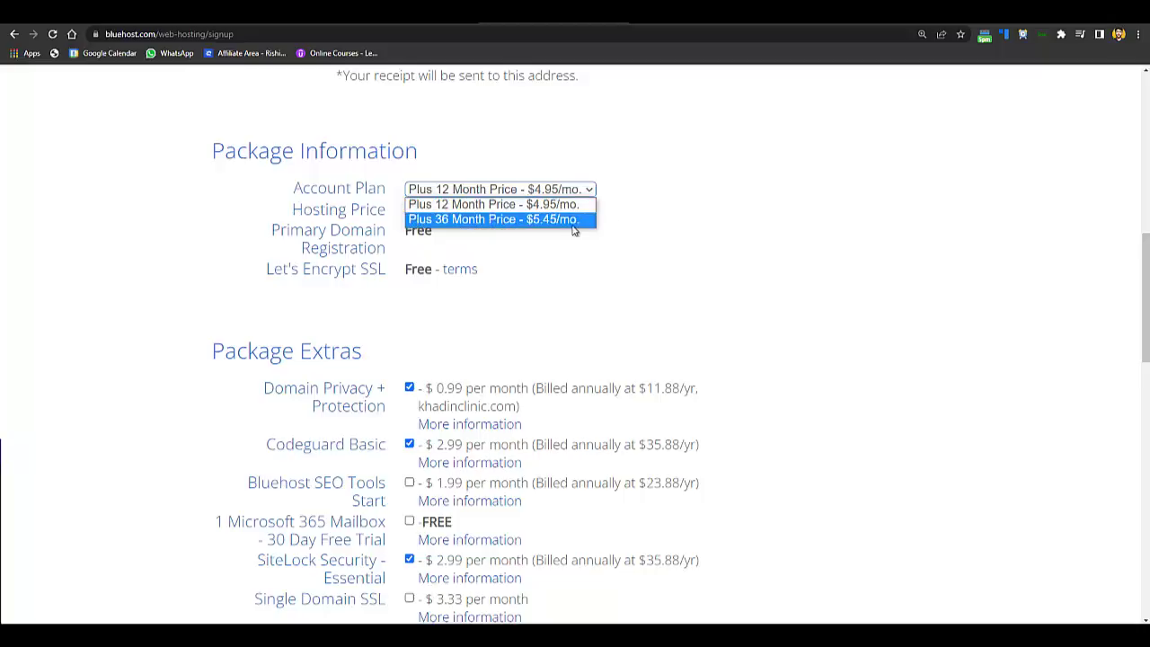
pyautogui.click(629, 220)
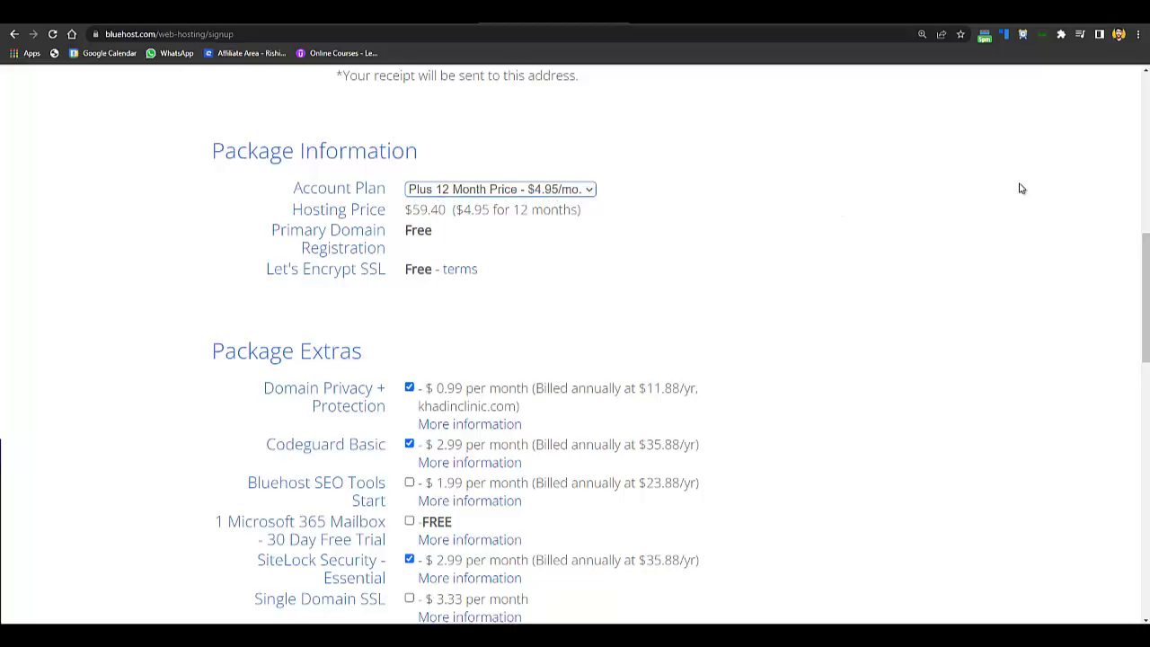
pyautogui.moveTo(1148, 289); pyautogui.dragTo(1148, 300)
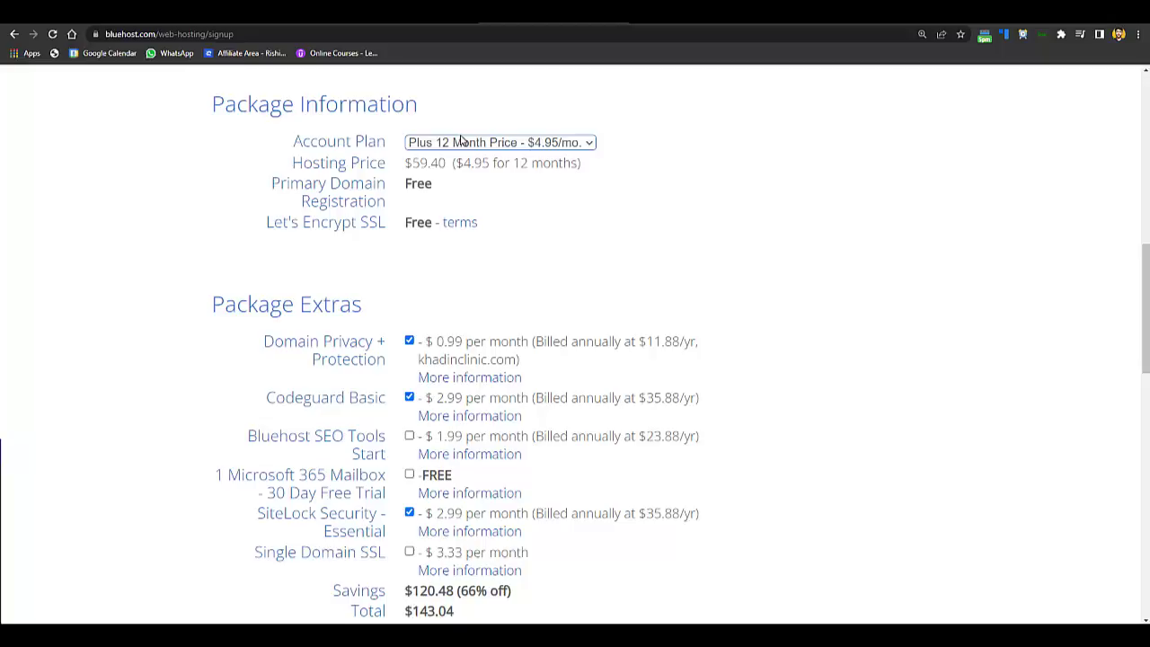
pyautogui.click(461, 141)
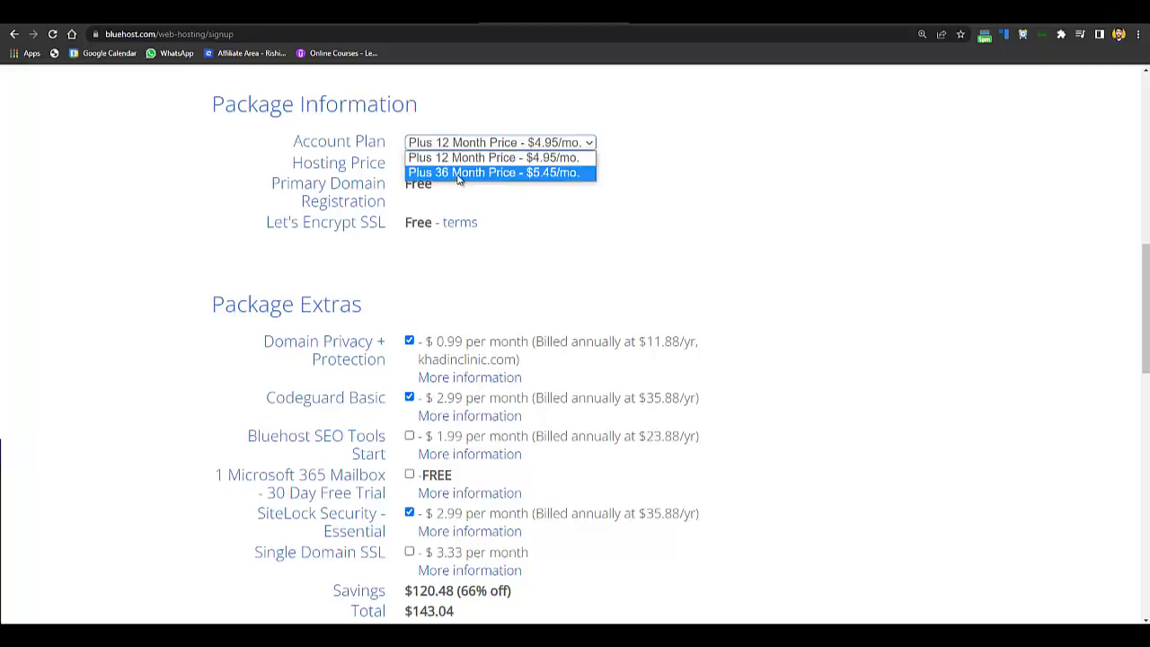
pyautogui.click(488, 251)
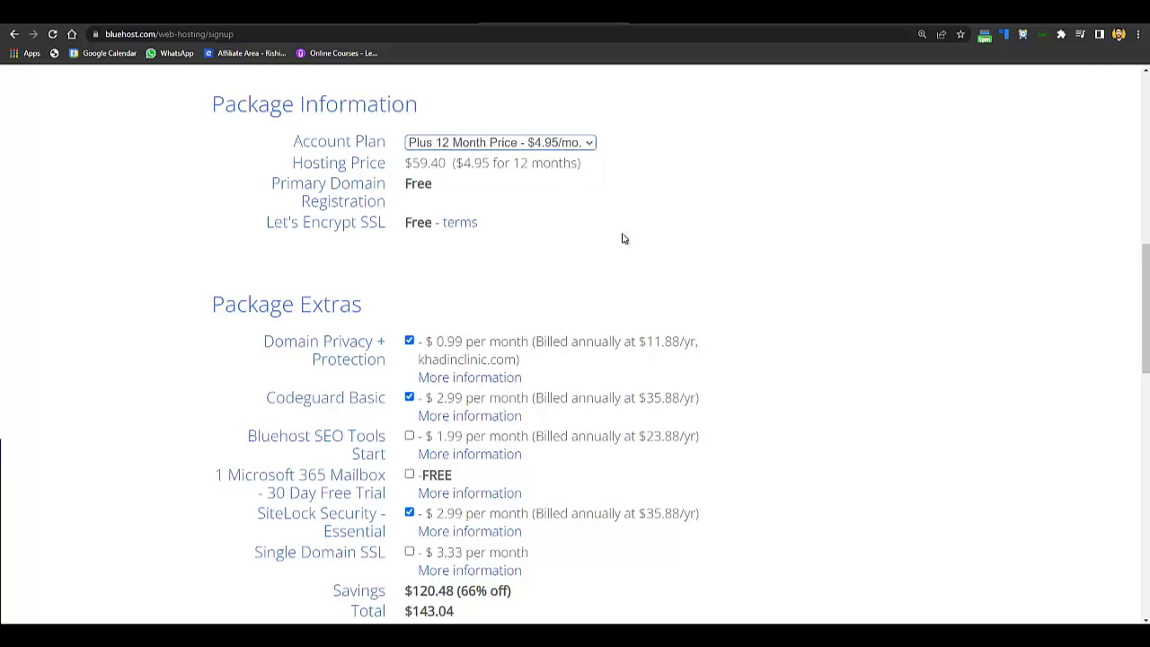
# Remove SiteLock Security and keep Codeguard Basic in Package Extras, bringing the total to $107.16
pyautogui.scroll(-2, 973, 311)
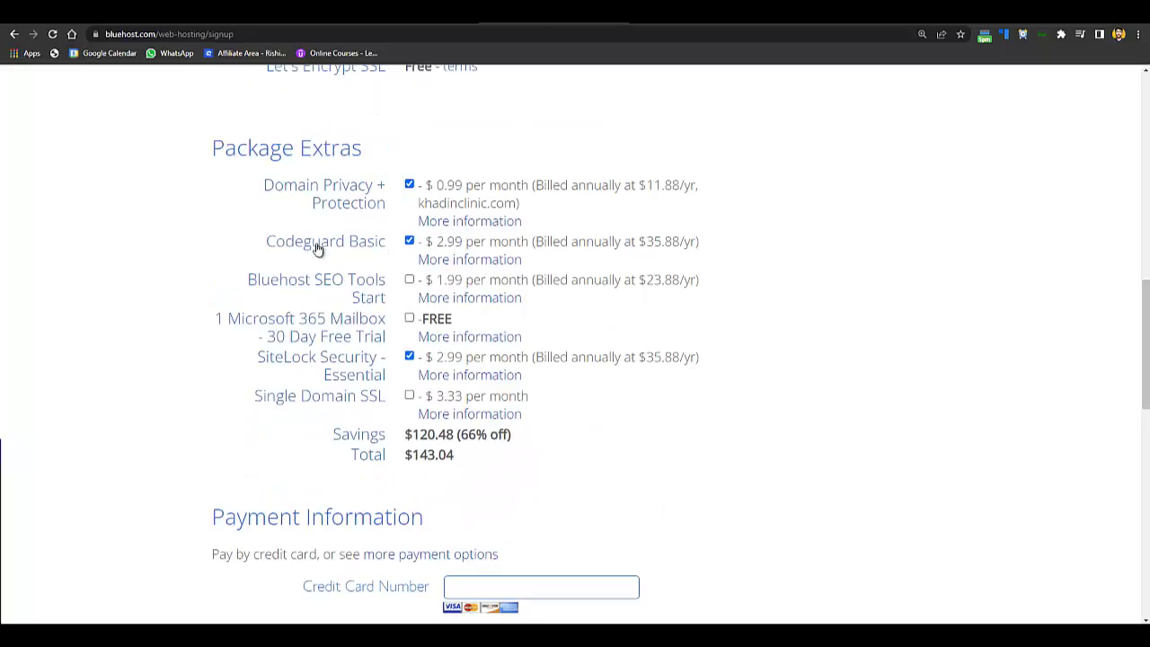
pyautogui.click(409, 357)
pyautogui.click(410, 241)
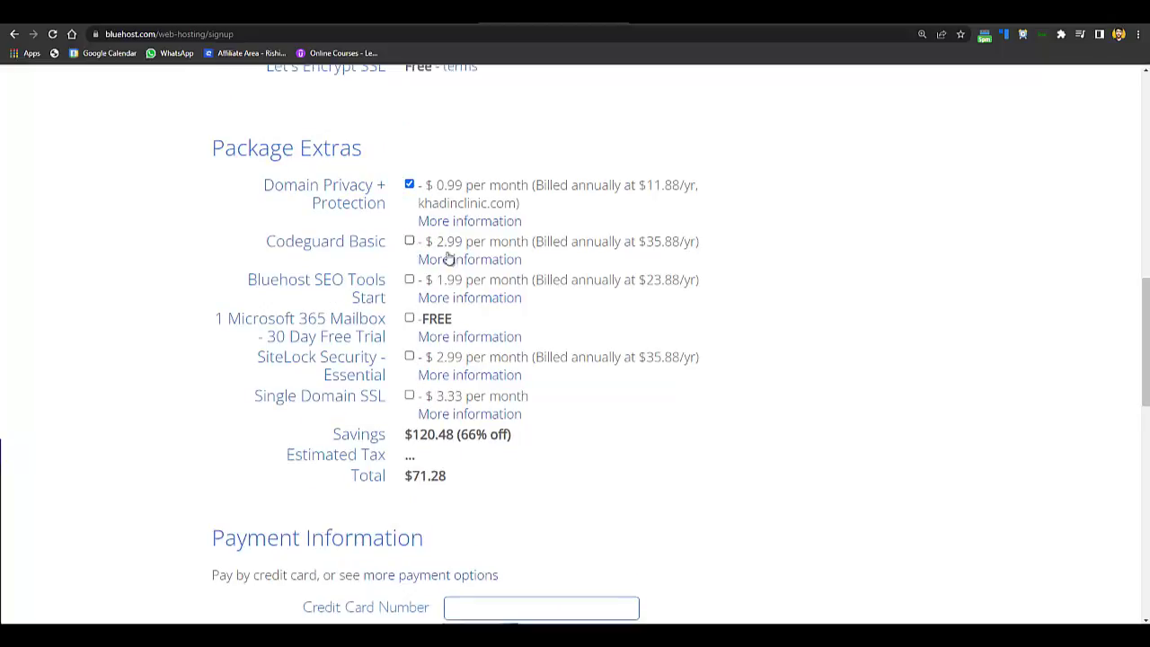
pyautogui.click(410, 241)
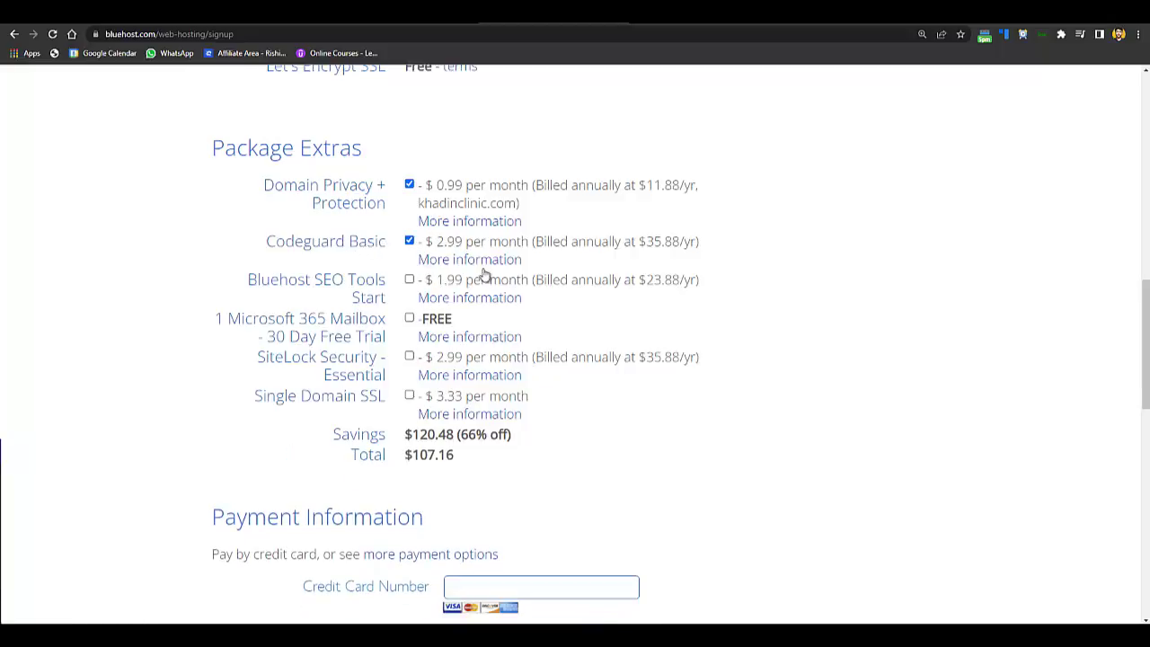
pyautogui.scroll(-4, 575, 359)
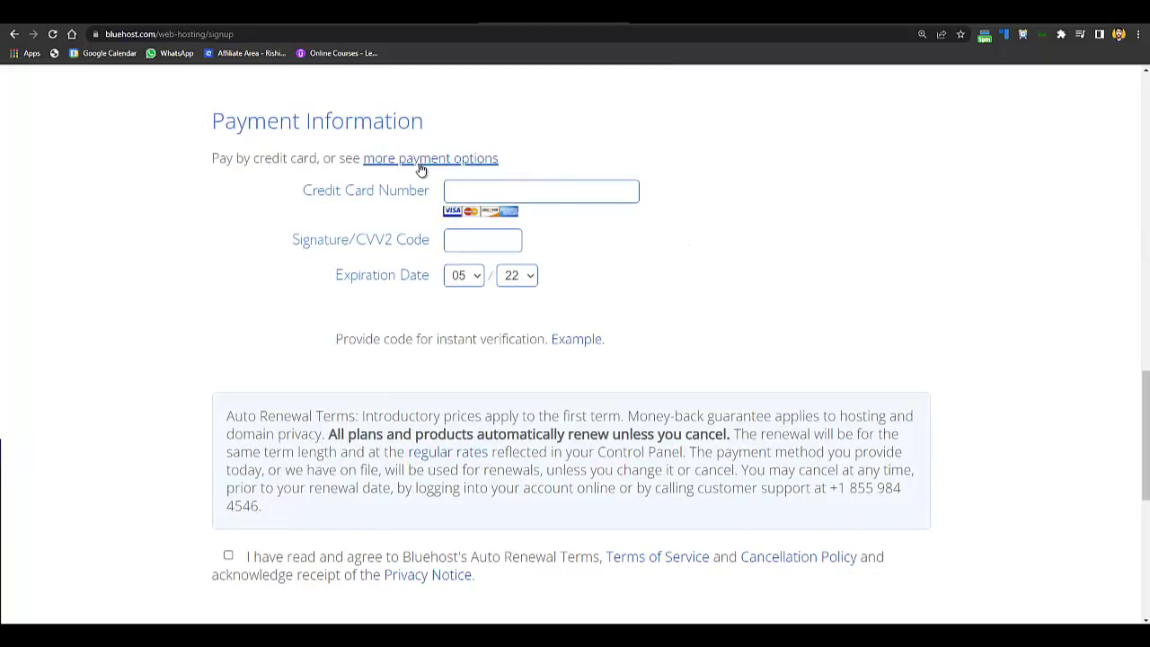
# Pay with PayPal, accept the auto-renewal terms, and log into the new WordPress site
pyautogui.click(368, 158)
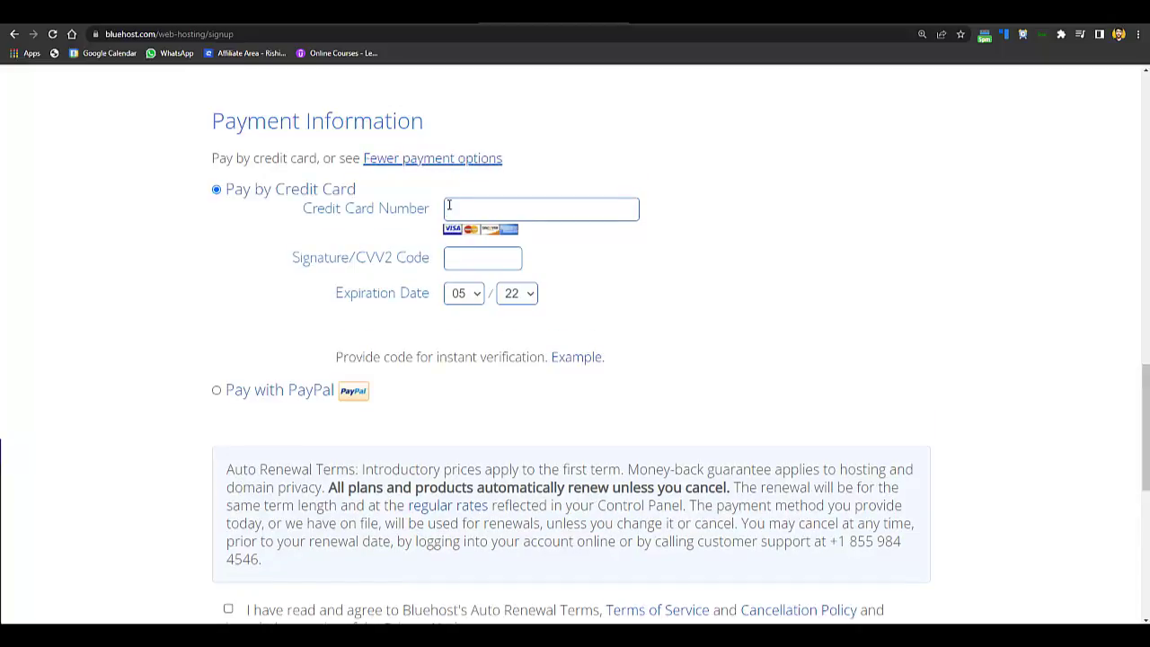
pyautogui.click(357, 395)
pyautogui.scroll(-3, 310, 332)
pyautogui.click(246, 294)
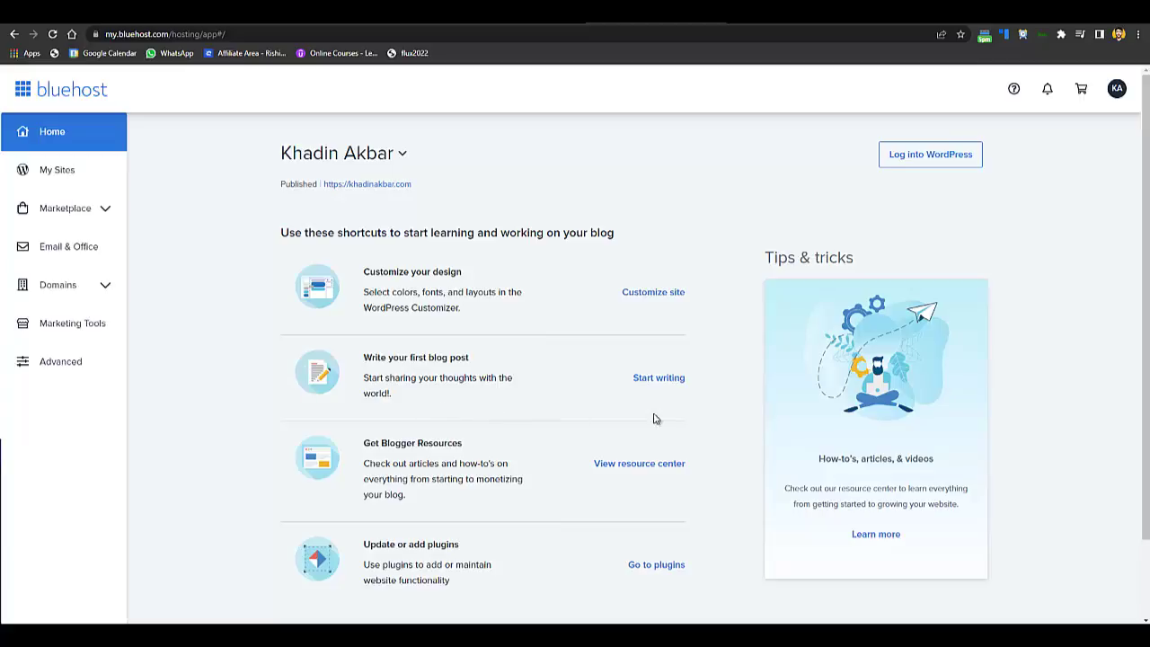
pyautogui.click(899, 156)
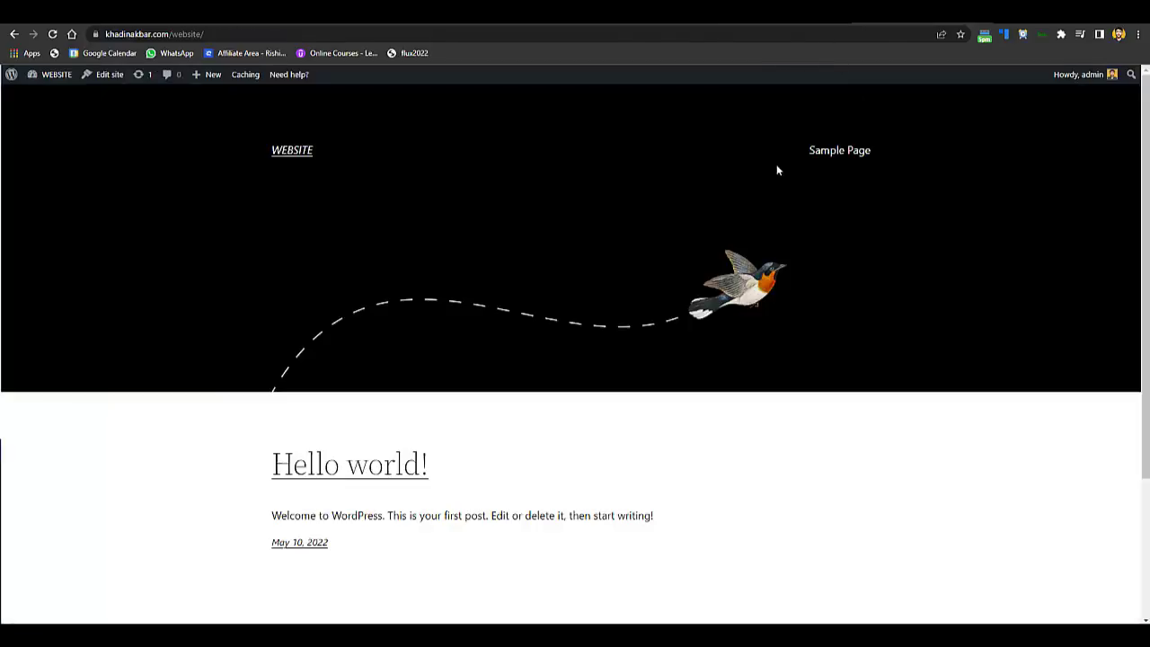
# Scroll the Medical demo back to the top, then move through the dashboard tab to rishitheme.com
pyautogui.scroll(-1, 575, 360)
pyautogui.scroll(1, 575, 359)
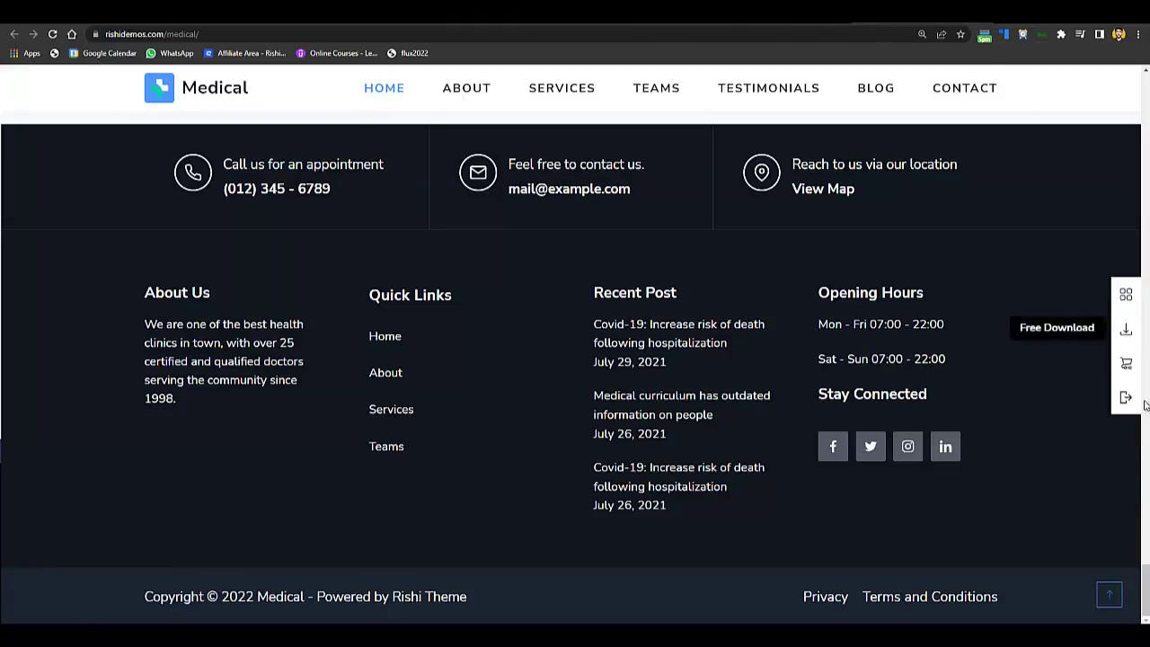
pyautogui.moveTo(1146, 589); pyautogui.dragTo(1145, 110)
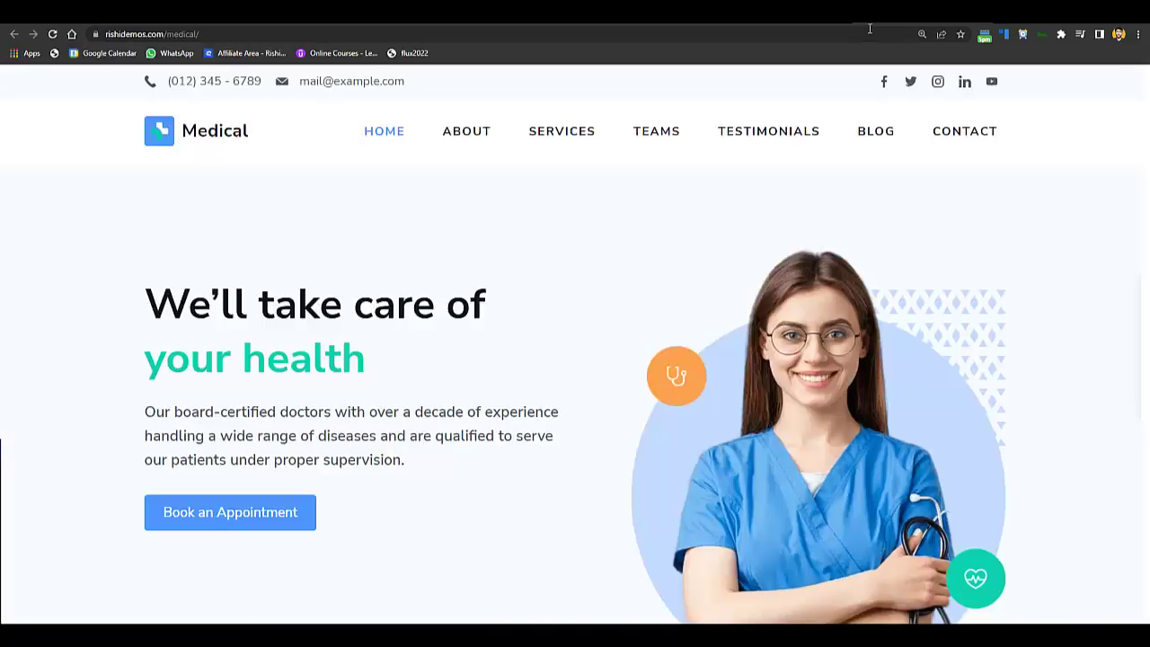
pyautogui.hotkey('ctrl', 'Tab')
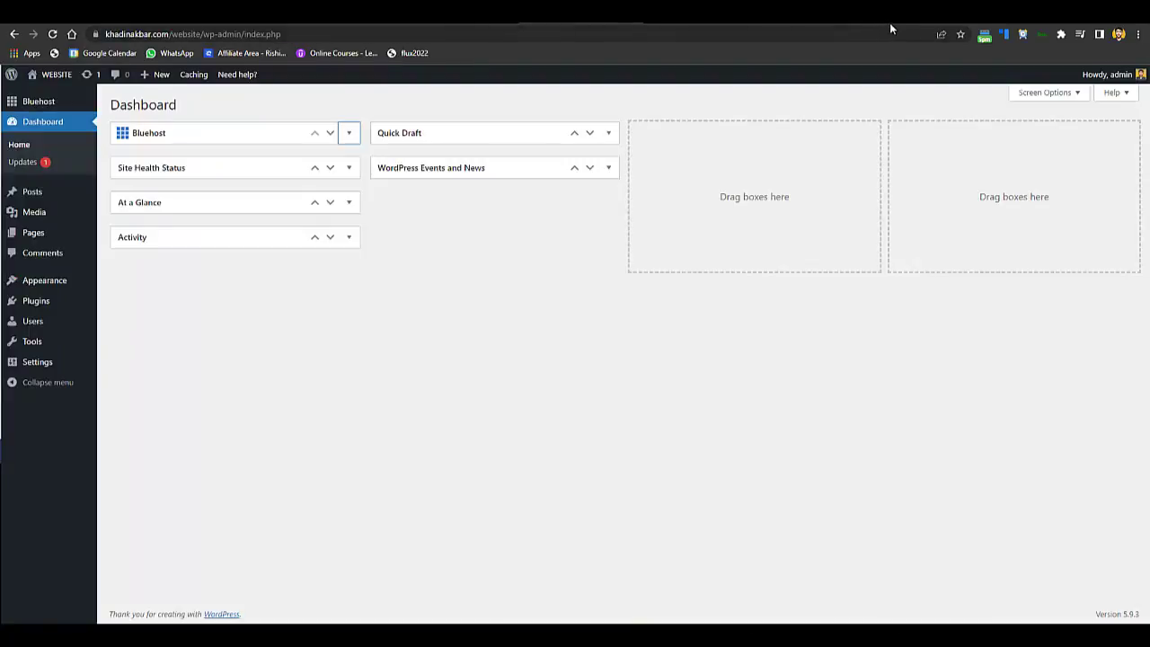
pyautogui.hotkey('ctrl', 'Tab')
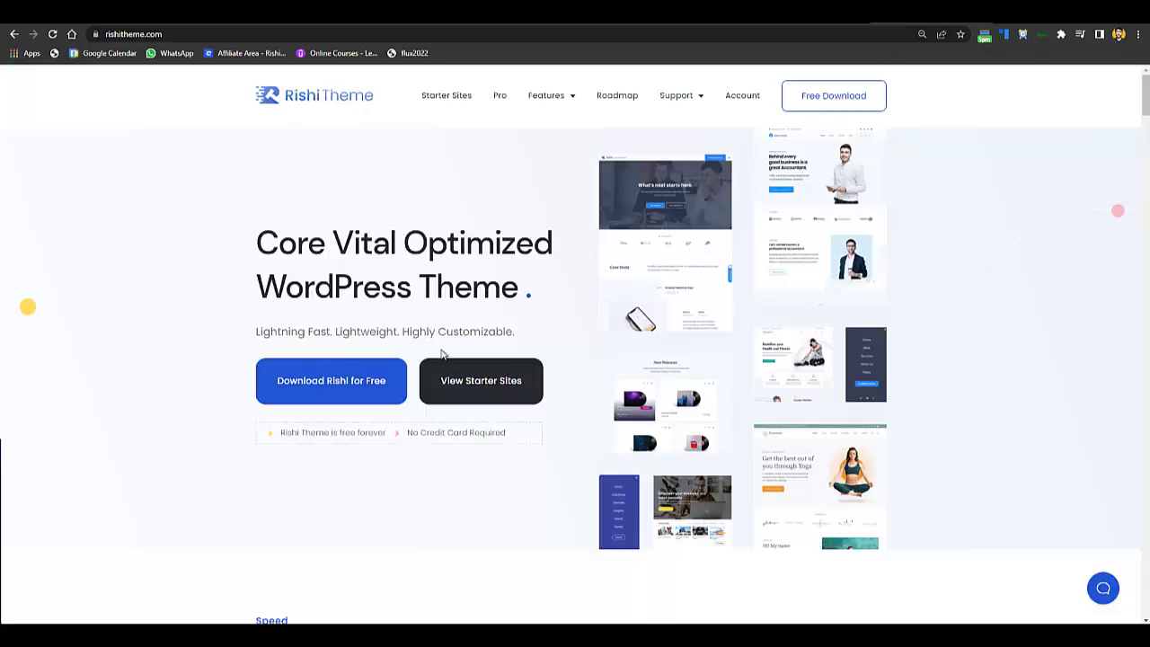
# Submit the free Rishi download form and download rishi.1.1.4.zip from the Products list
pyautogui.click(343, 385)
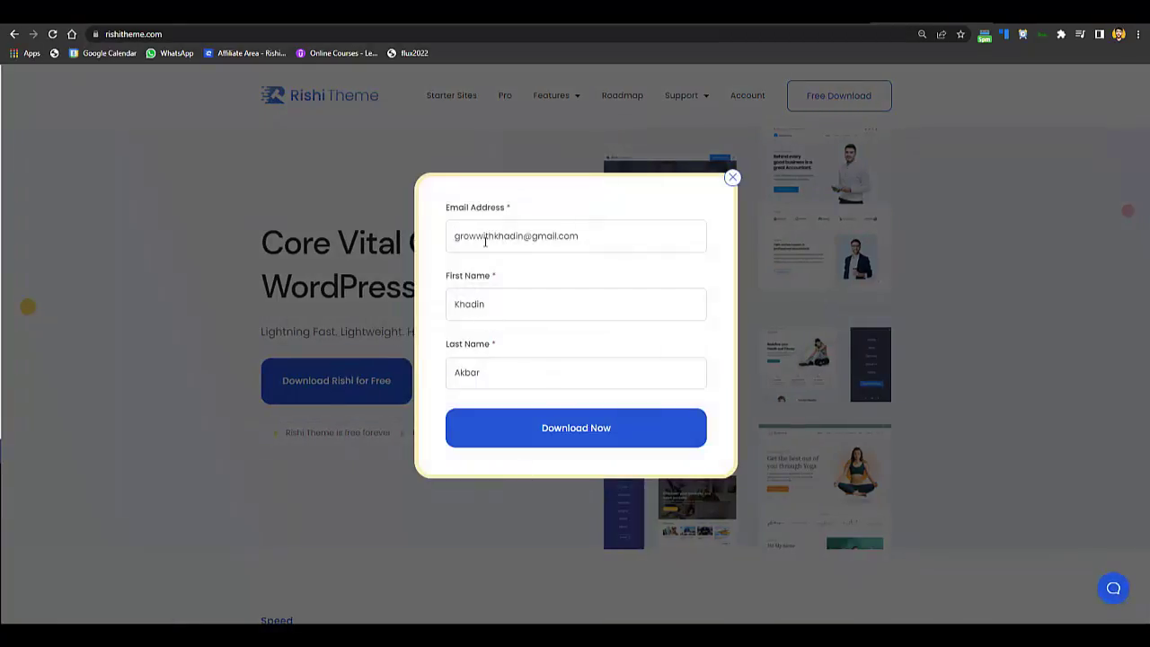
pyautogui.click(491, 428)
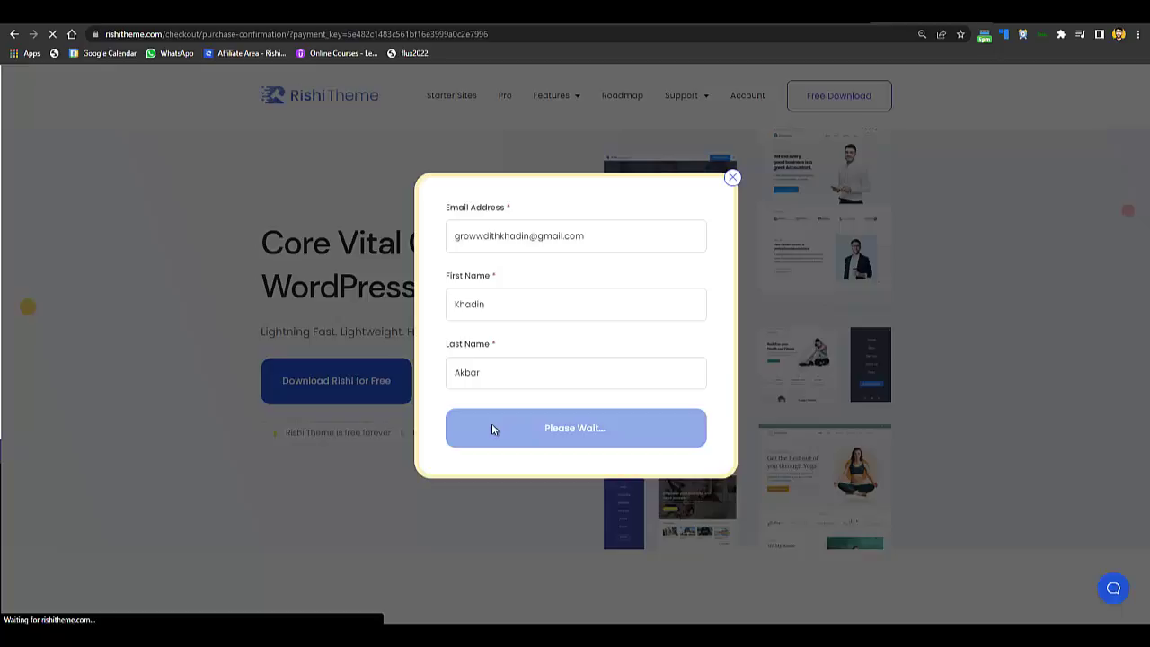
pyautogui.scroll(-3, 763, 275)
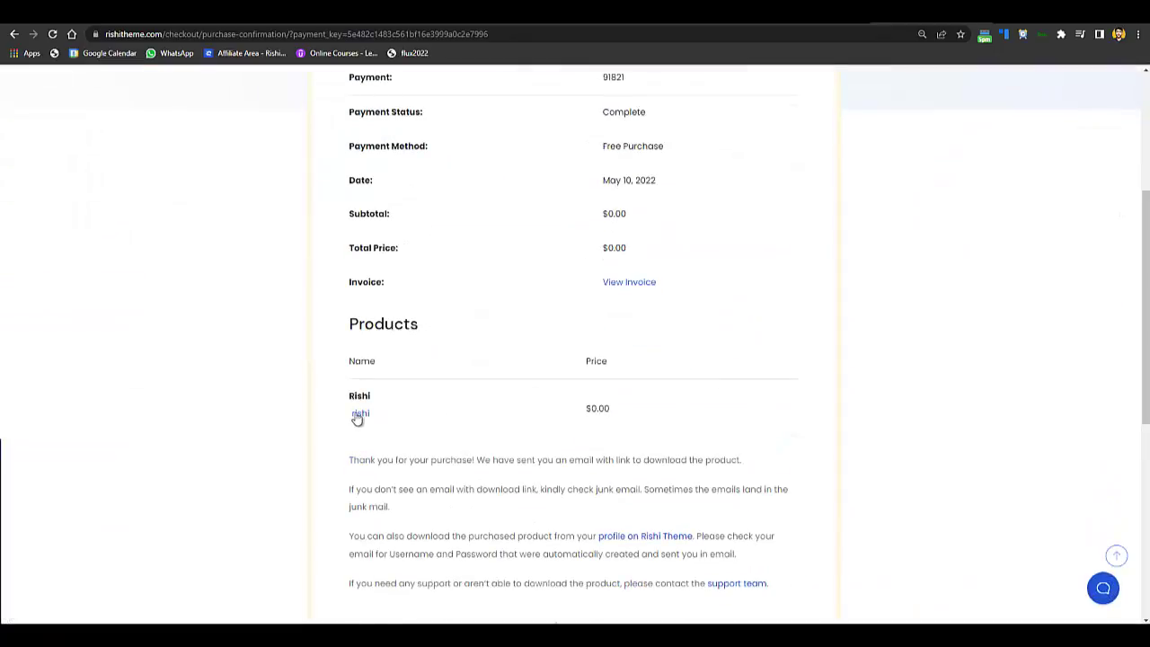
pyautogui.click(359, 415)
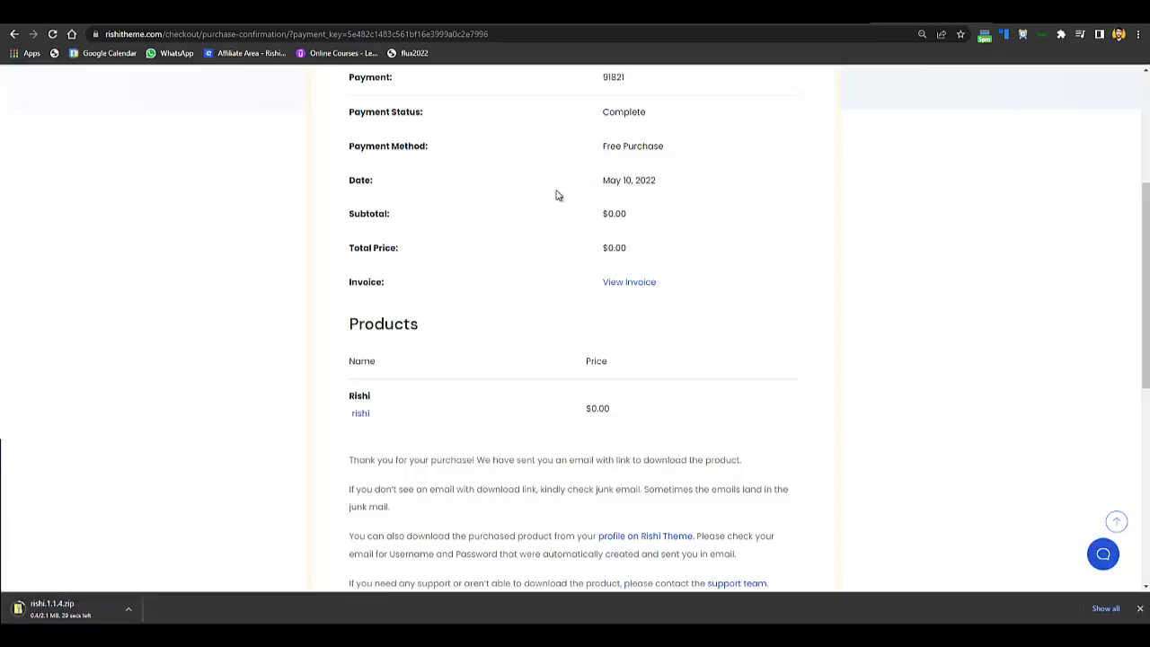
# Back in the WordPress dashboard, open Appearance > Themes and begin uploading a theme
pyautogui.hotkey('ctrl', 'Tab')
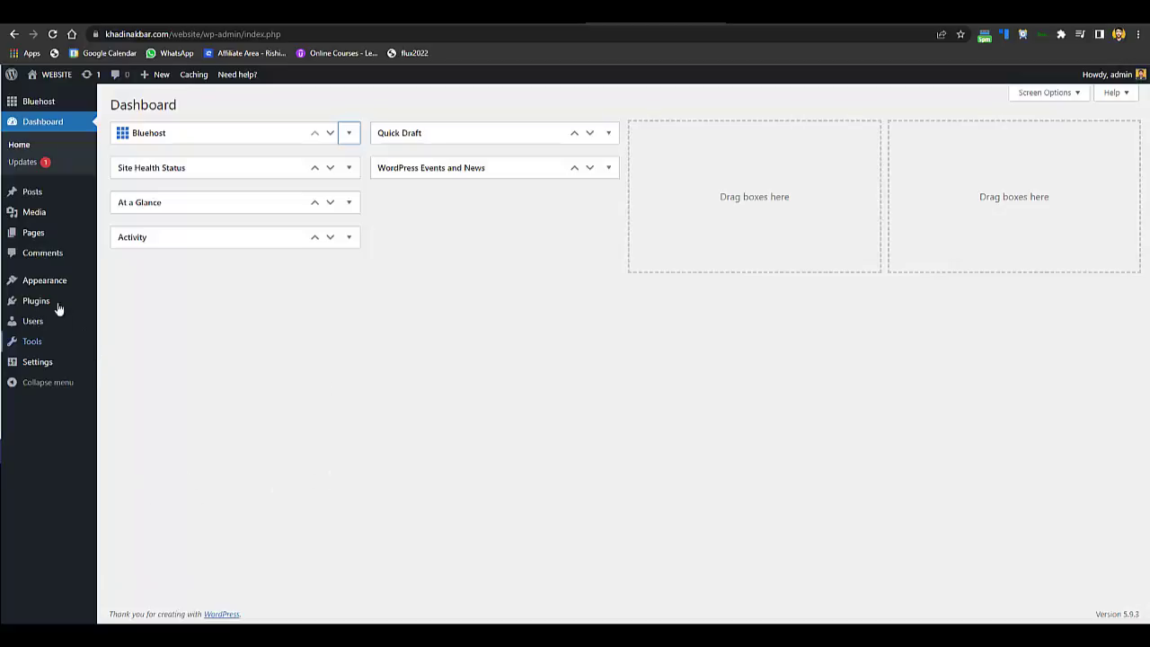
pyautogui.moveTo(51, 285)
pyautogui.click(128, 283)
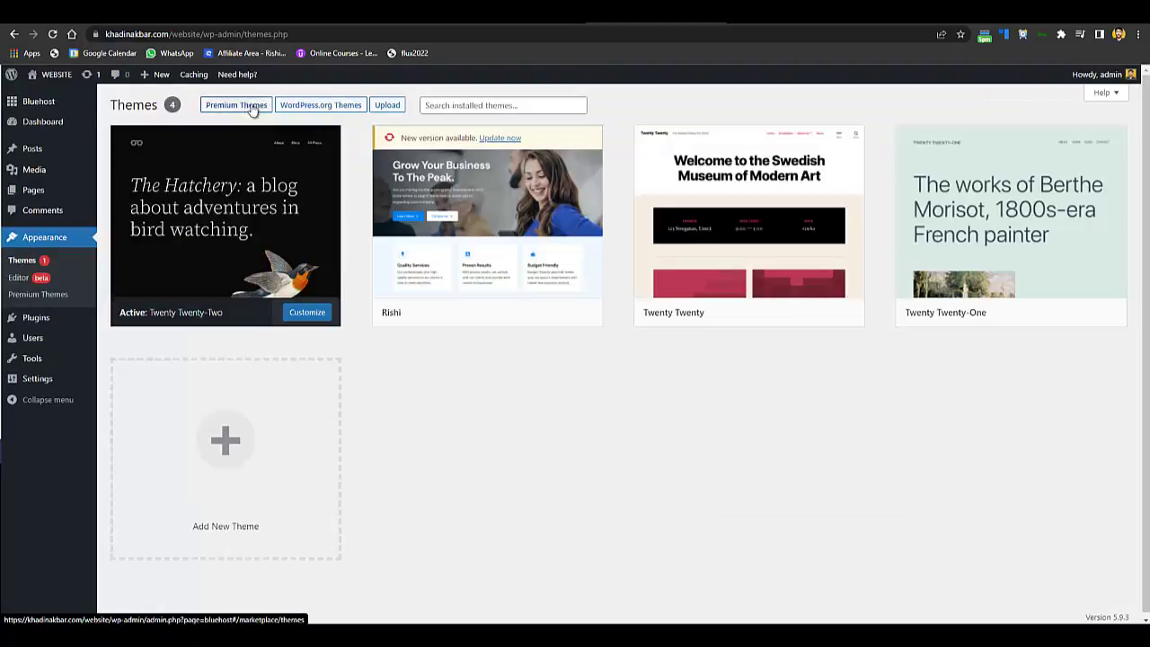
pyautogui.click(378, 105)
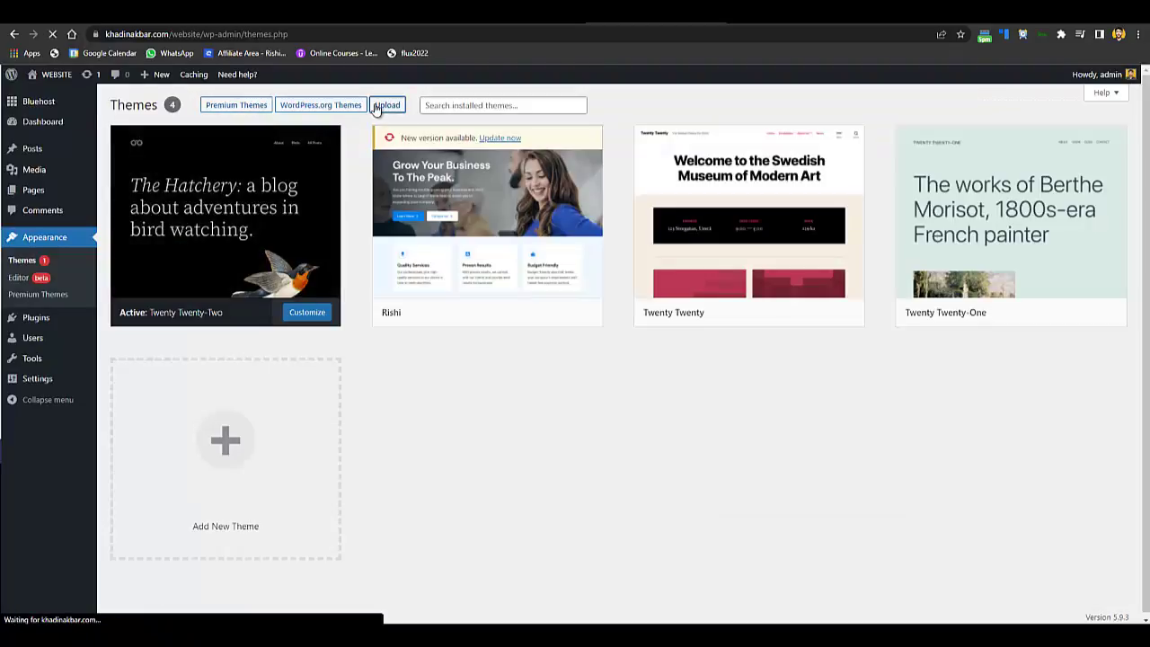
# Upload rishi.1.1.4.zip from Downloads, install it, and activate the Rishi theme
pyautogui.click(236, 106)
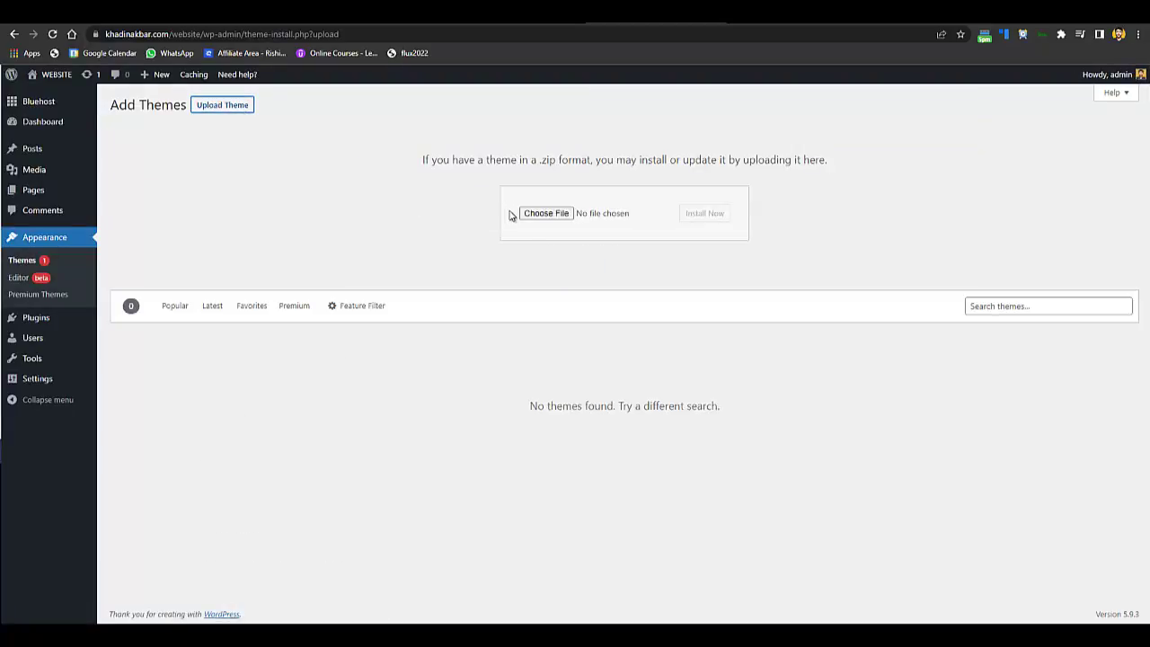
pyautogui.click(543, 217)
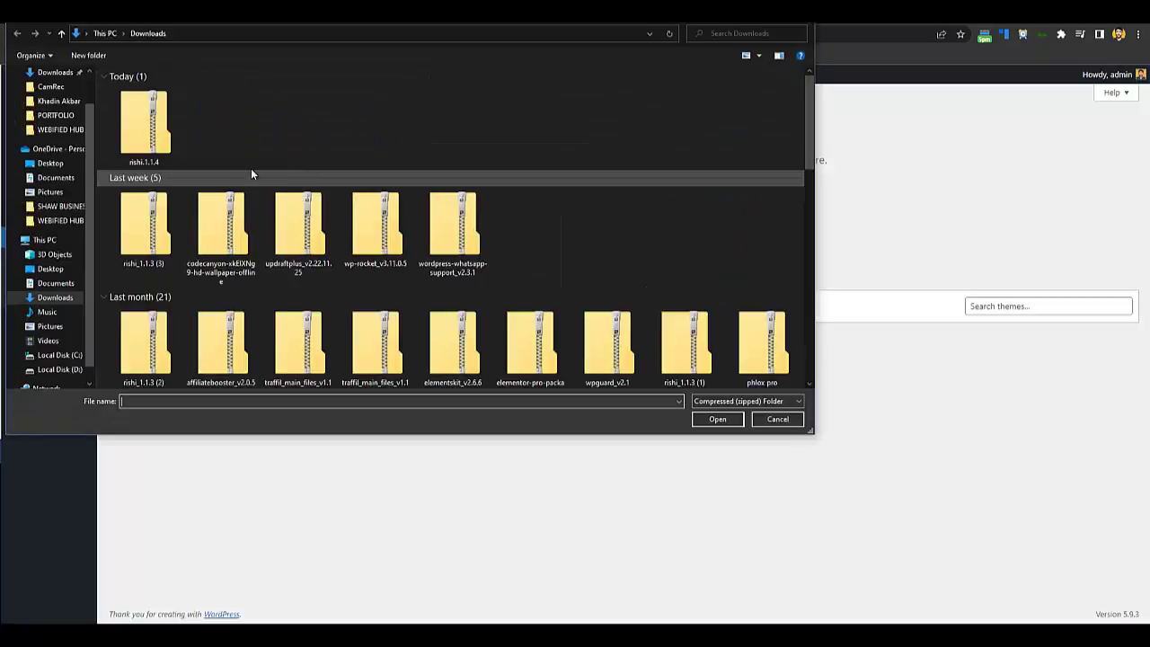
pyautogui.doubleClick(145, 151)
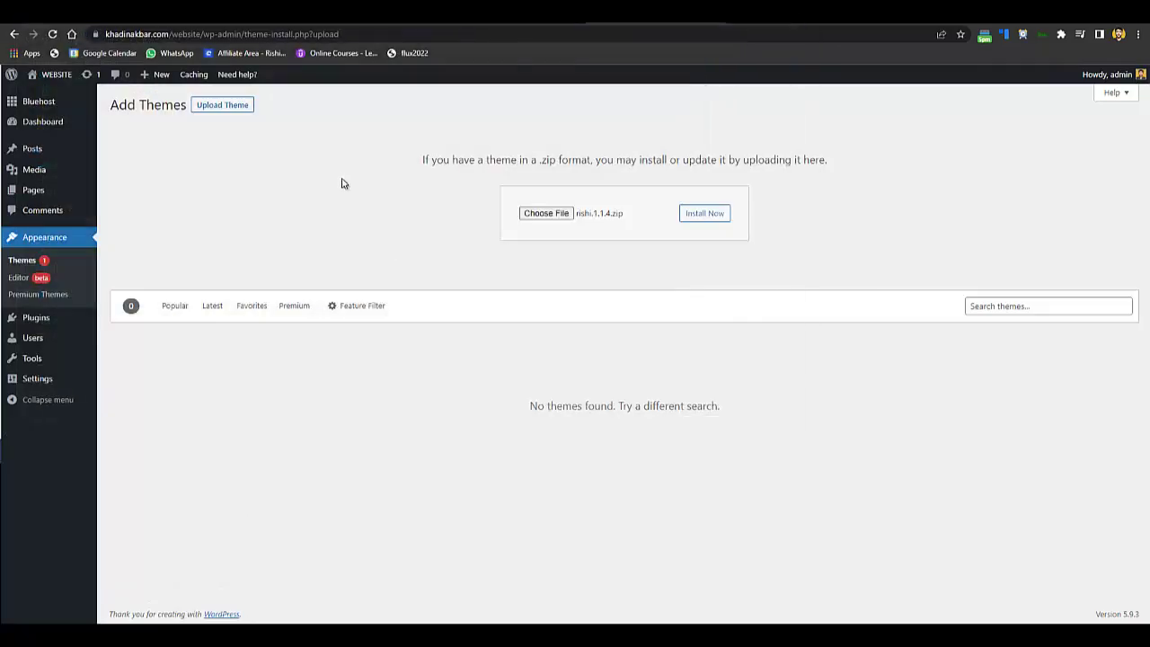
pyautogui.click(697, 216)
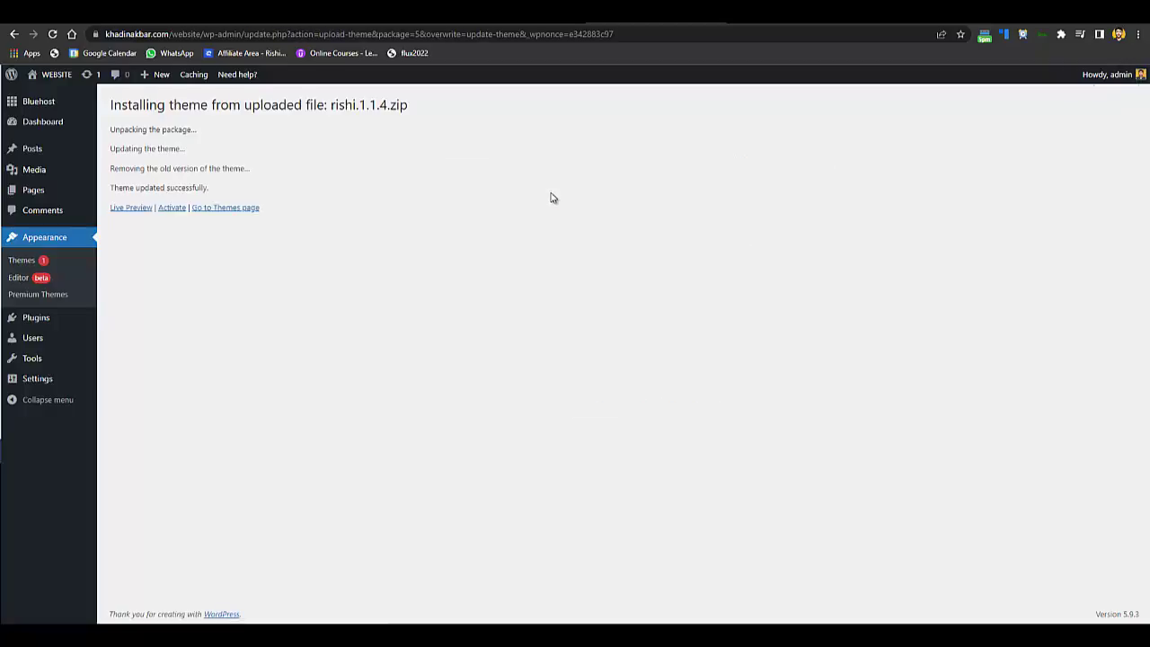
pyautogui.click(171, 208)
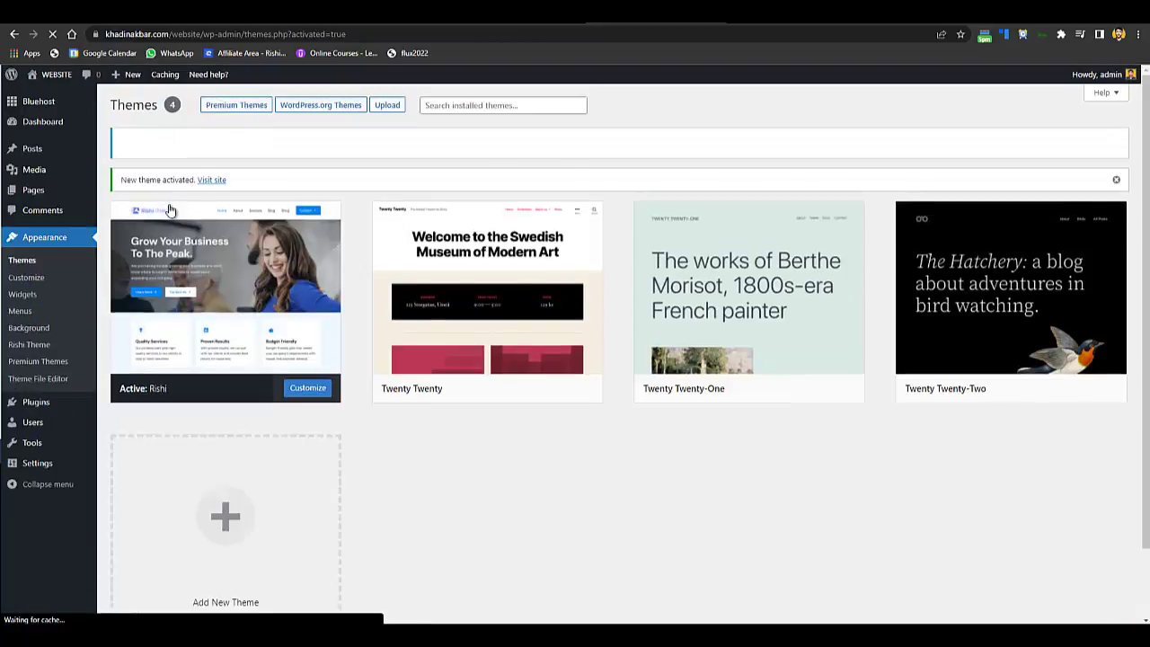
# Install Rishi Companion, then install Rishi Starter Templates from the Starter Sites section
pyautogui.click(189, 194)
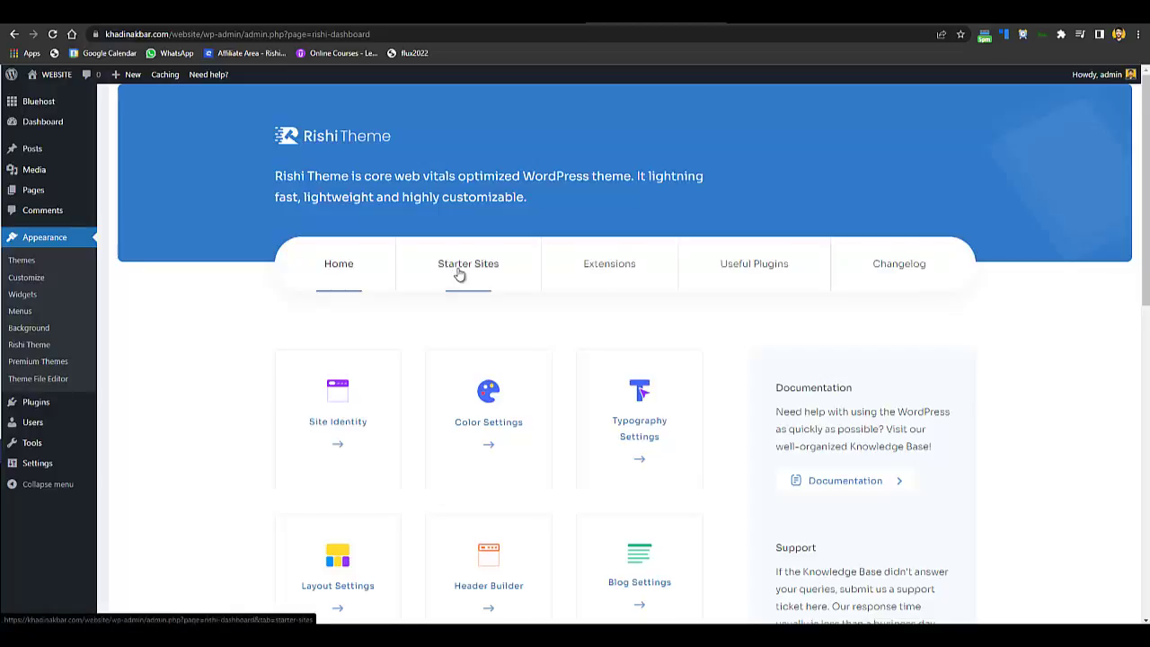
pyautogui.click(459, 274)
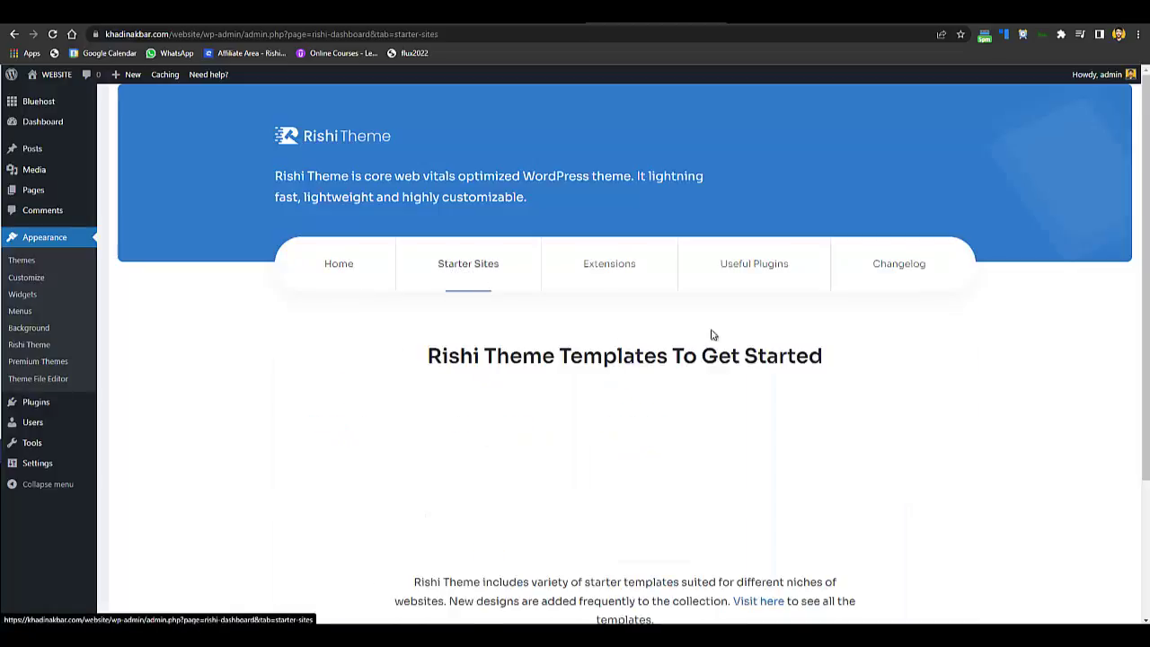
pyautogui.scroll(-2, 570, 410)
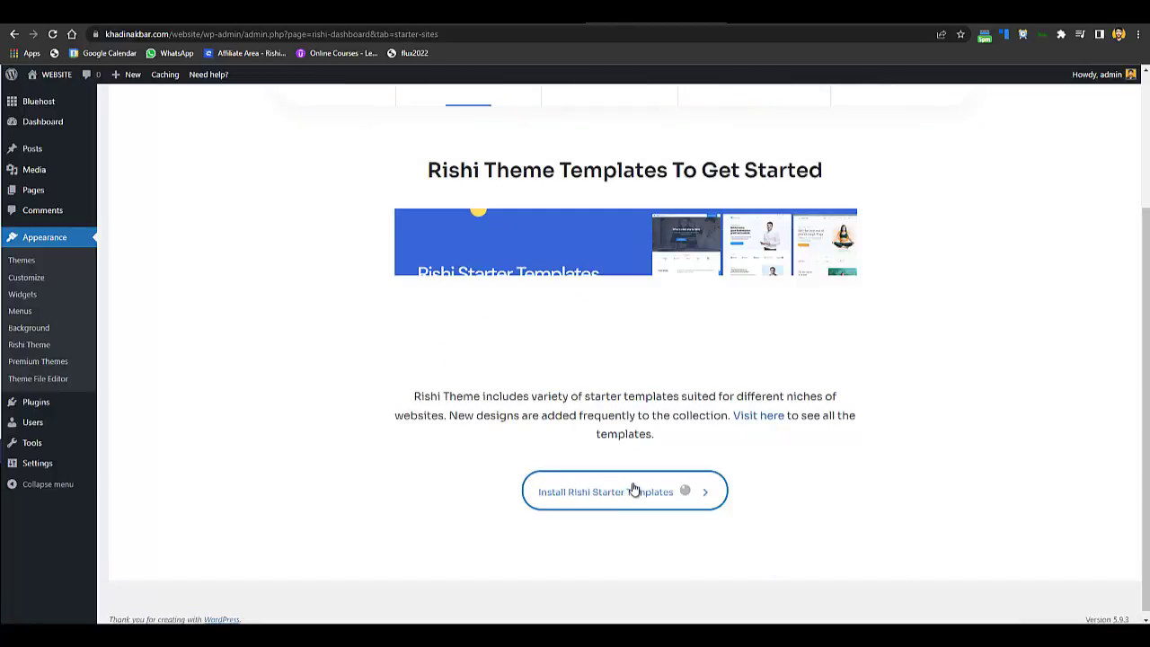
pyautogui.click(681, 476)
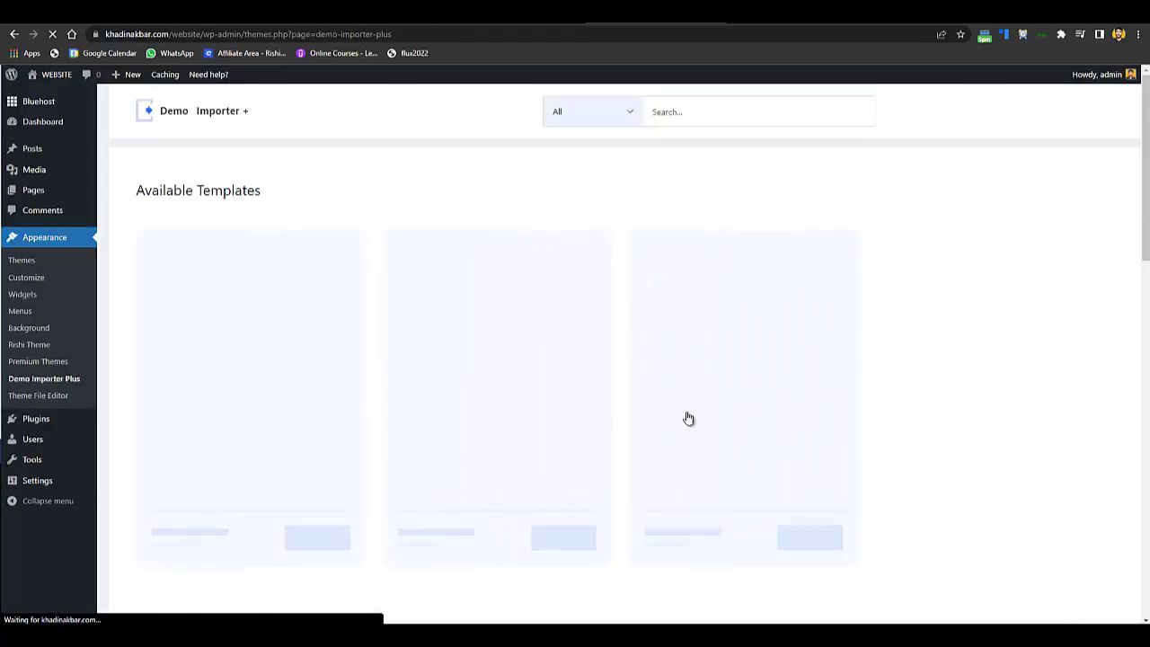
# Search the Demo Importer for 'medical', preview the Medical demo, then open its import page
pyautogui.click(735, 113)
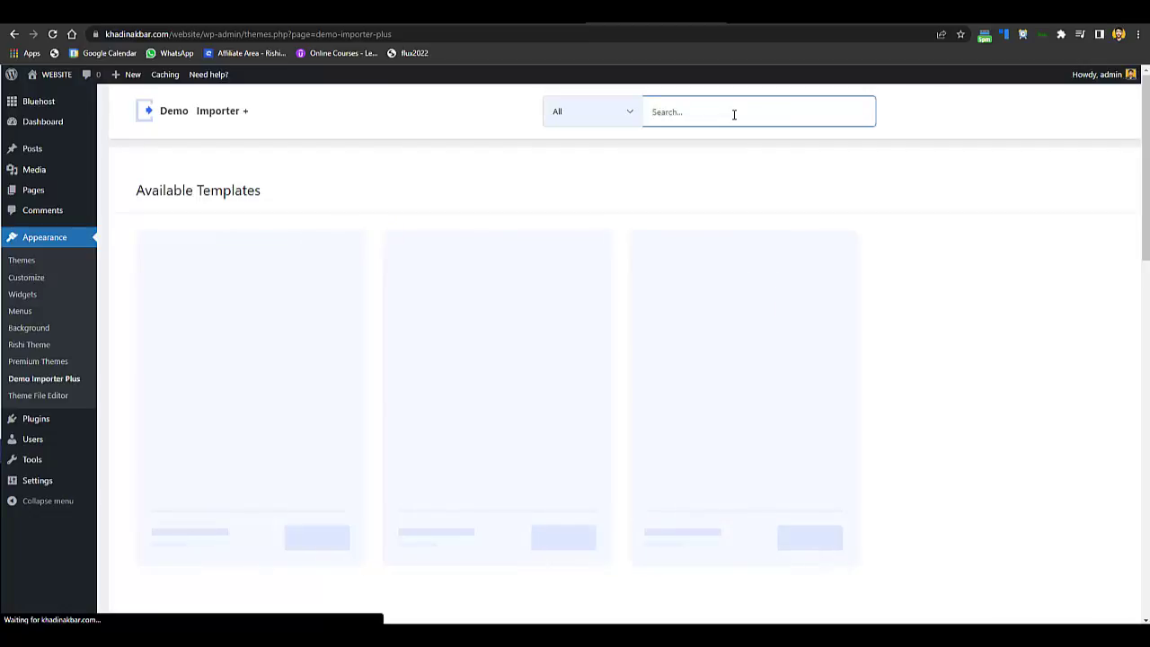
pyautogui.write('medical')
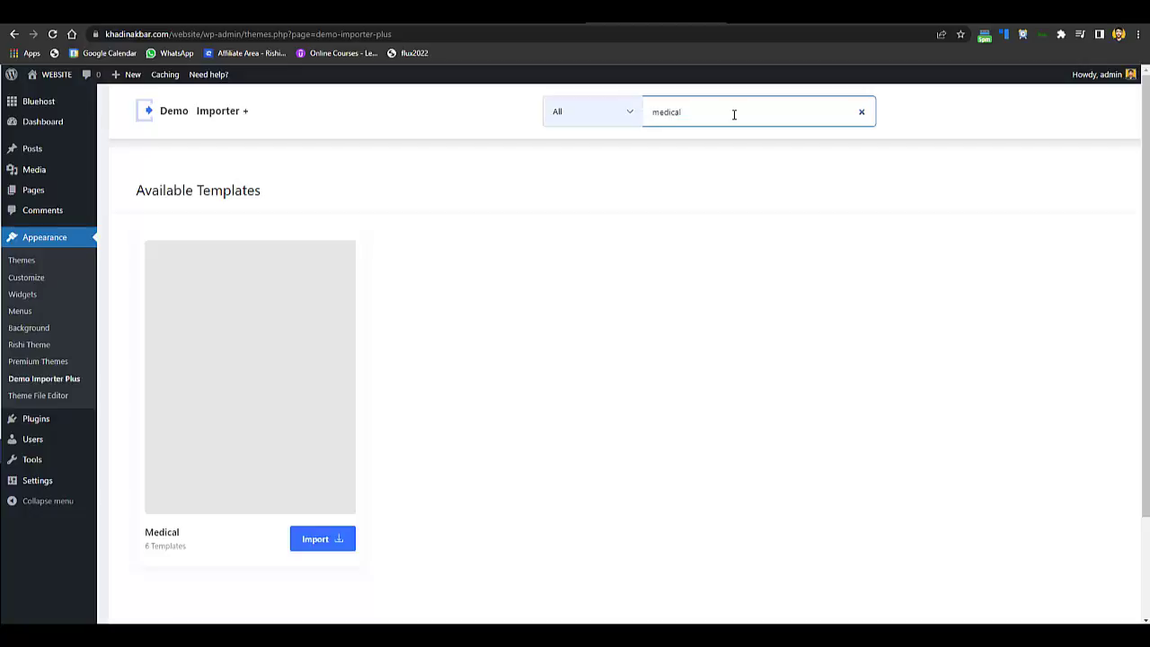
pyautogui.click(332, 404)
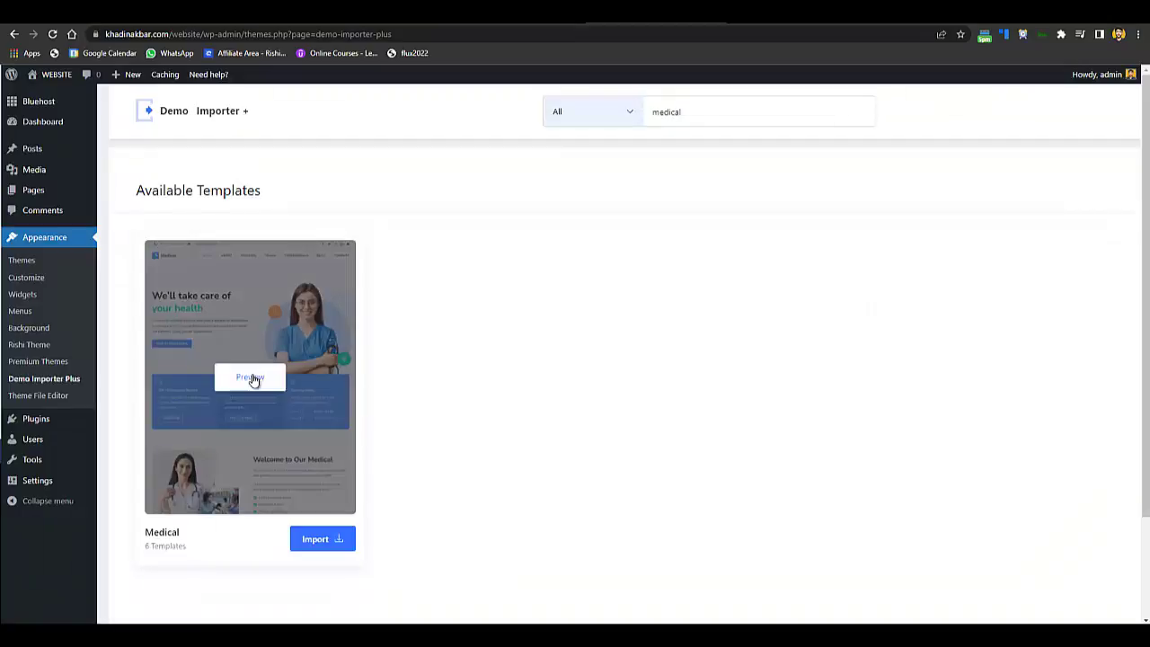
pyautogui.click(253, 378)
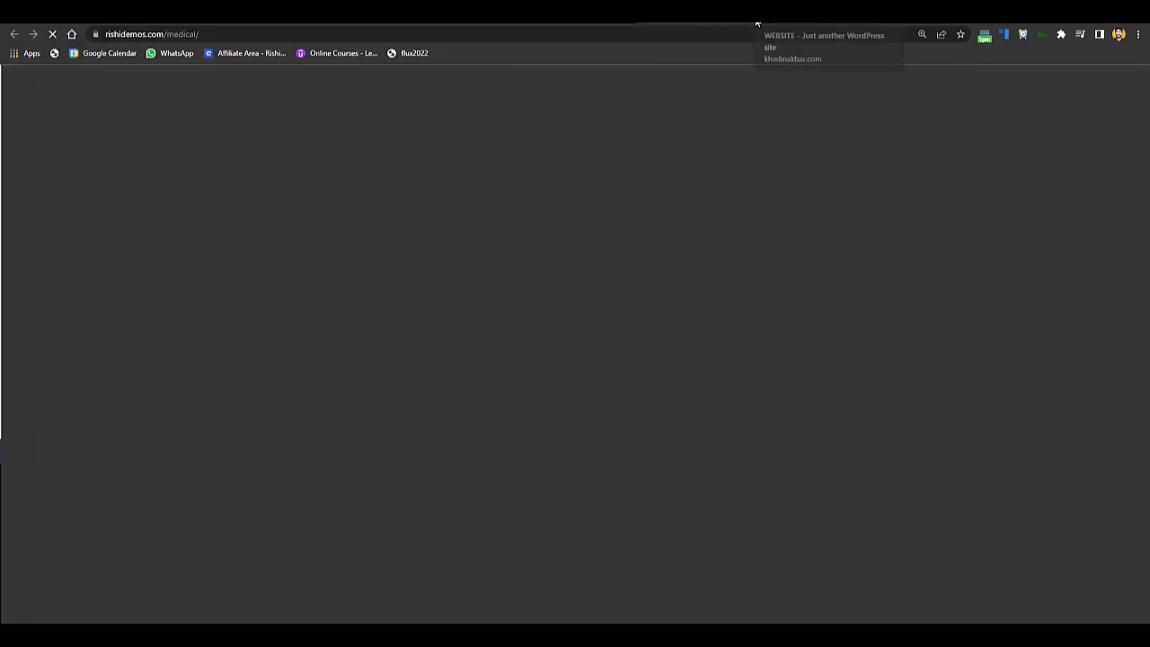
pyautogui.click(616, 17)
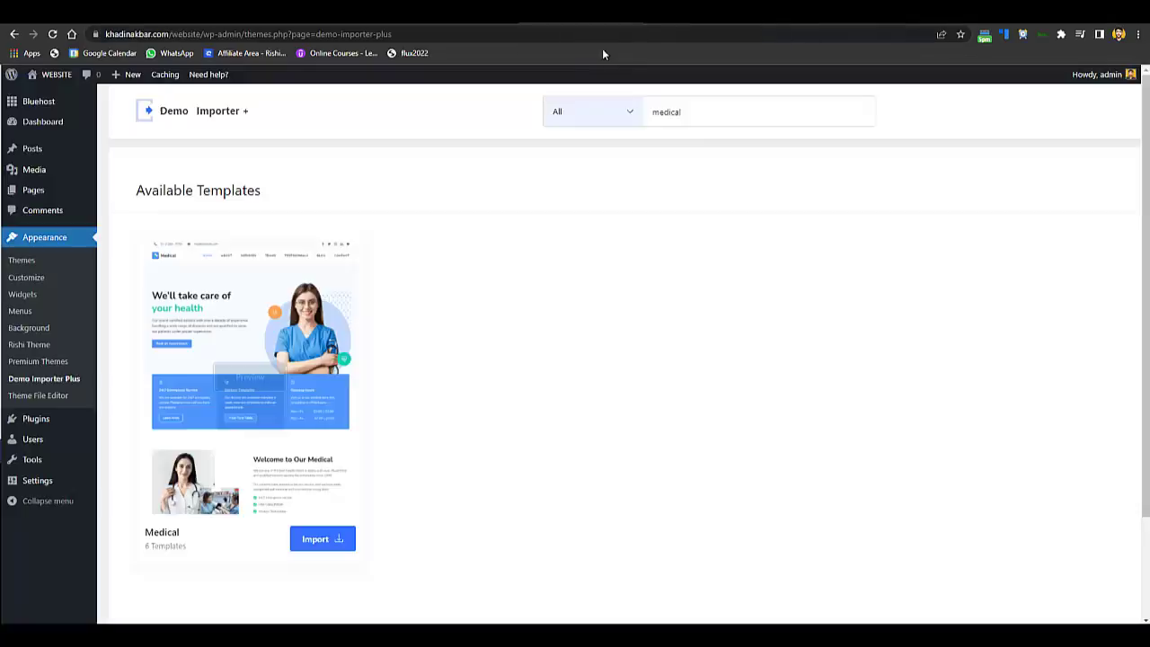
pyautogui.click(317, 541)
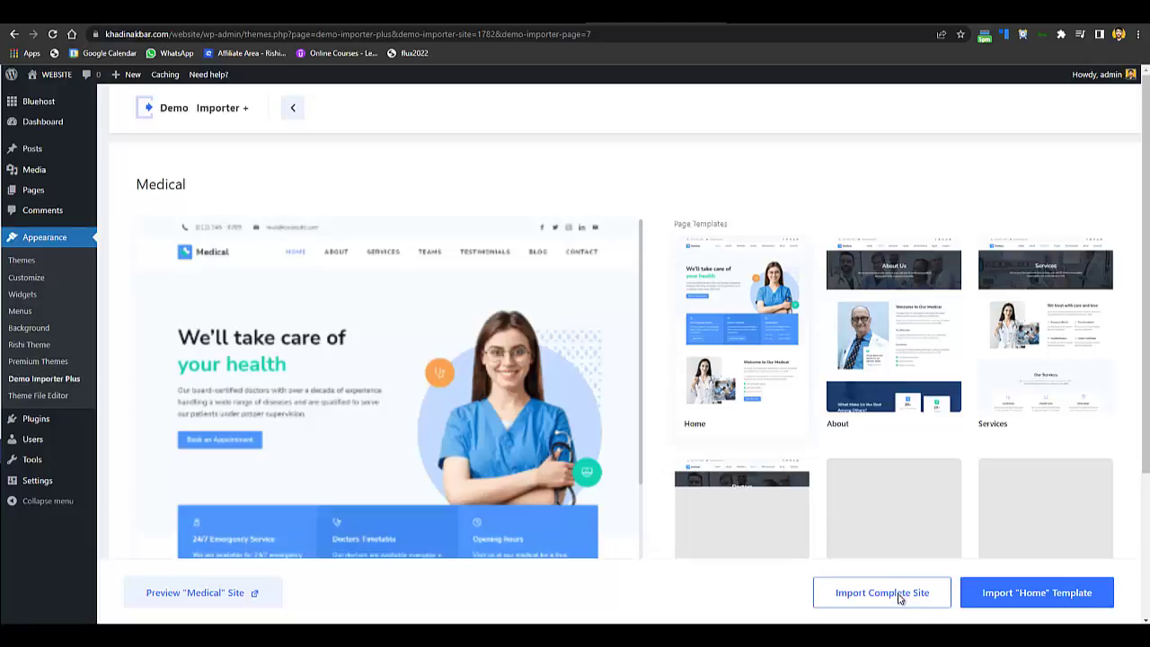
# Import the complete Medical site, deleting the previously imported site first, then view it
pyautogui.click(903, 601)
pyautogui.click(479, 296)
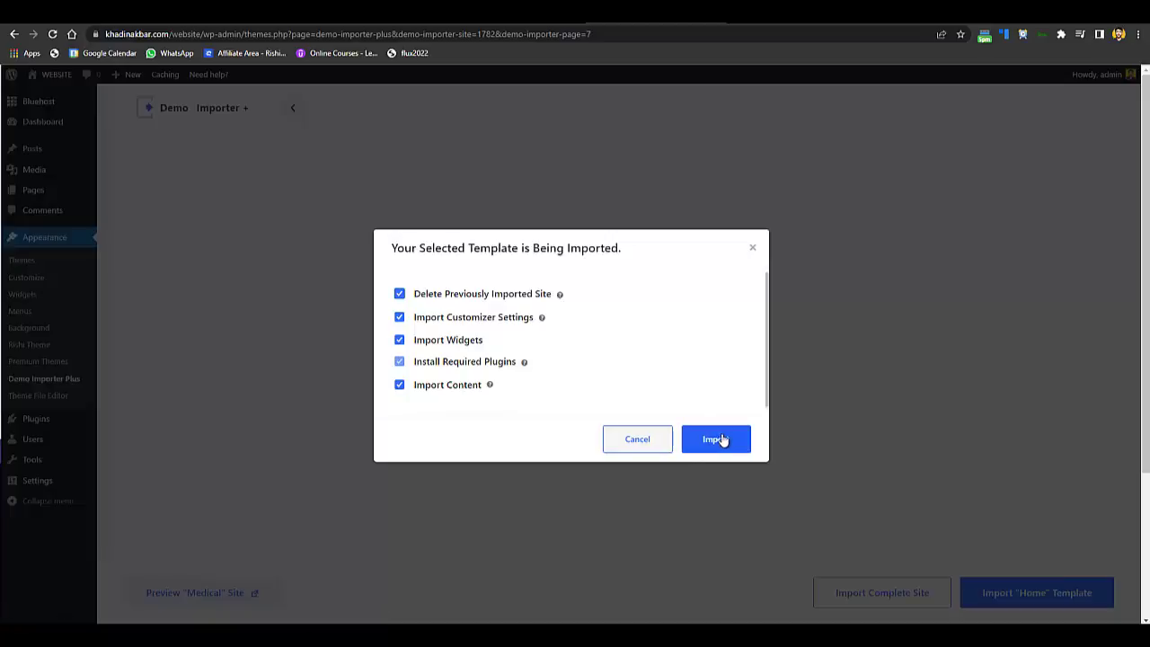
pyautogui.click(723, 439)
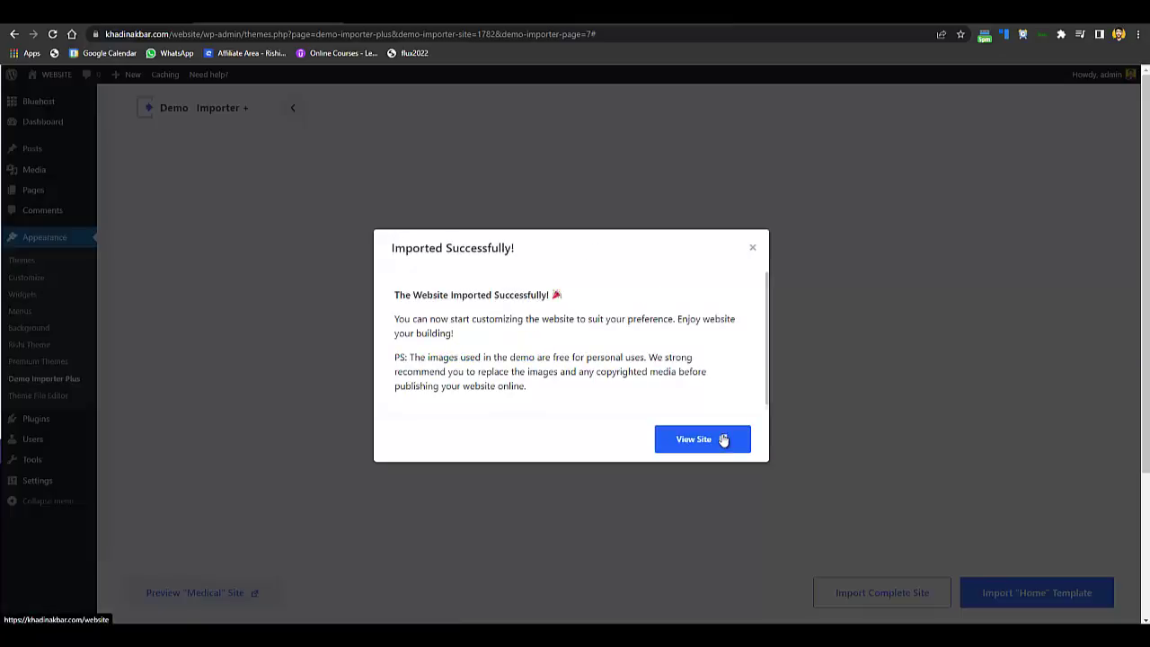
pyautogui.click(711, 441)
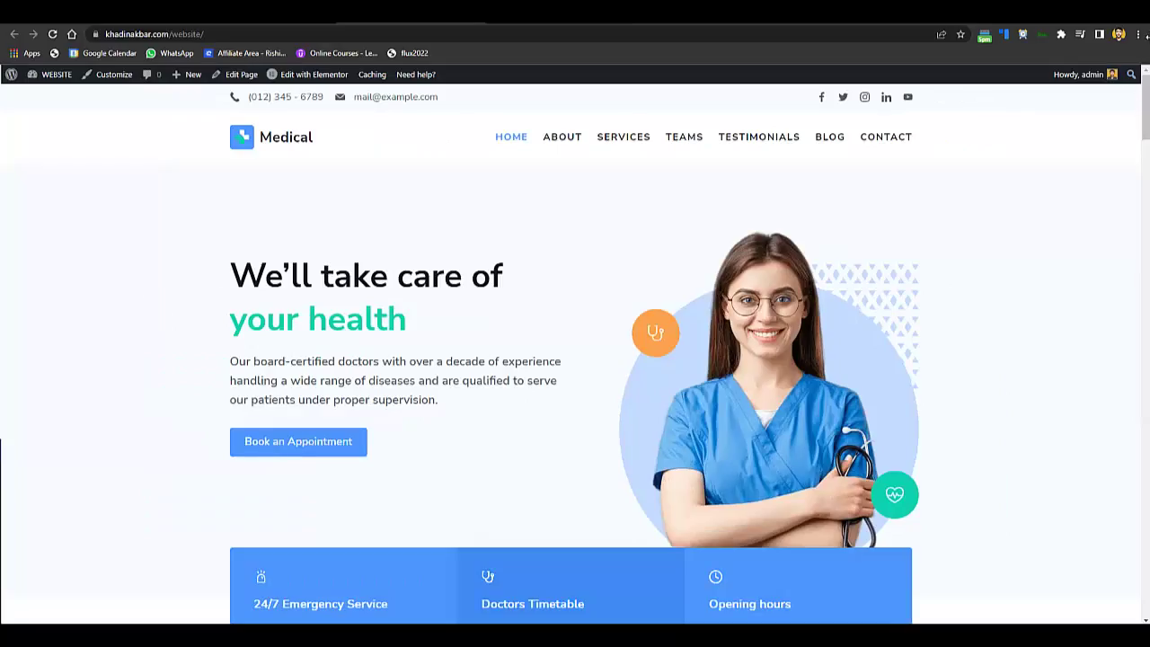
pyautogui.click(1139, 34)
pyautogui.click(1102, 145)
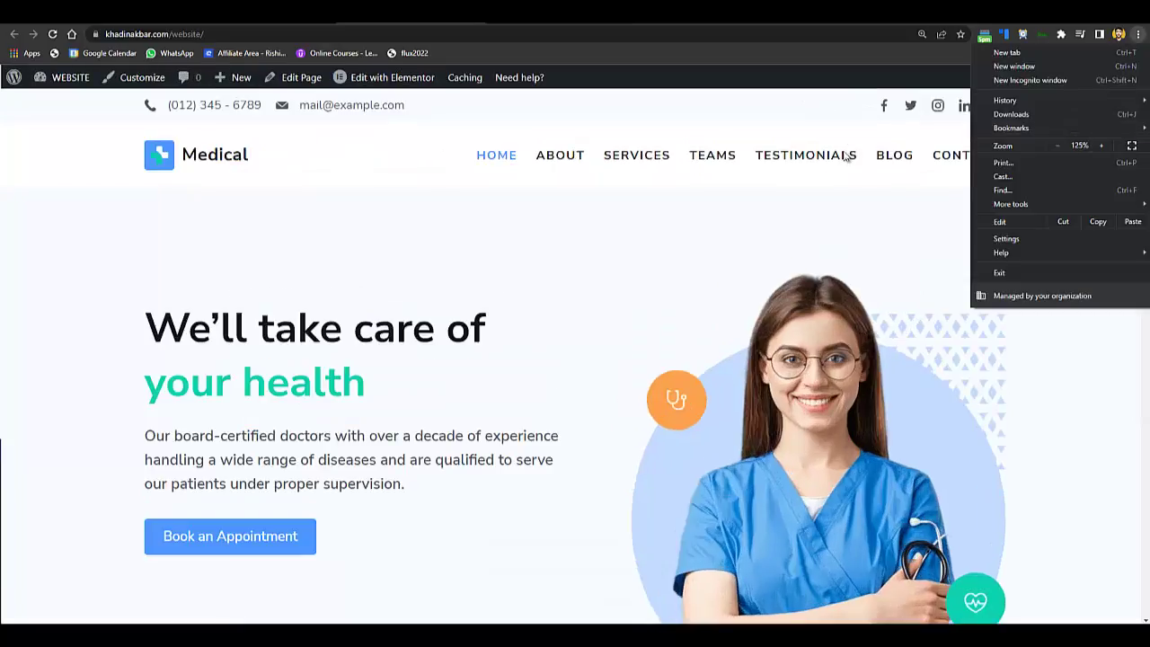
pyautogui.click(1058, 144)
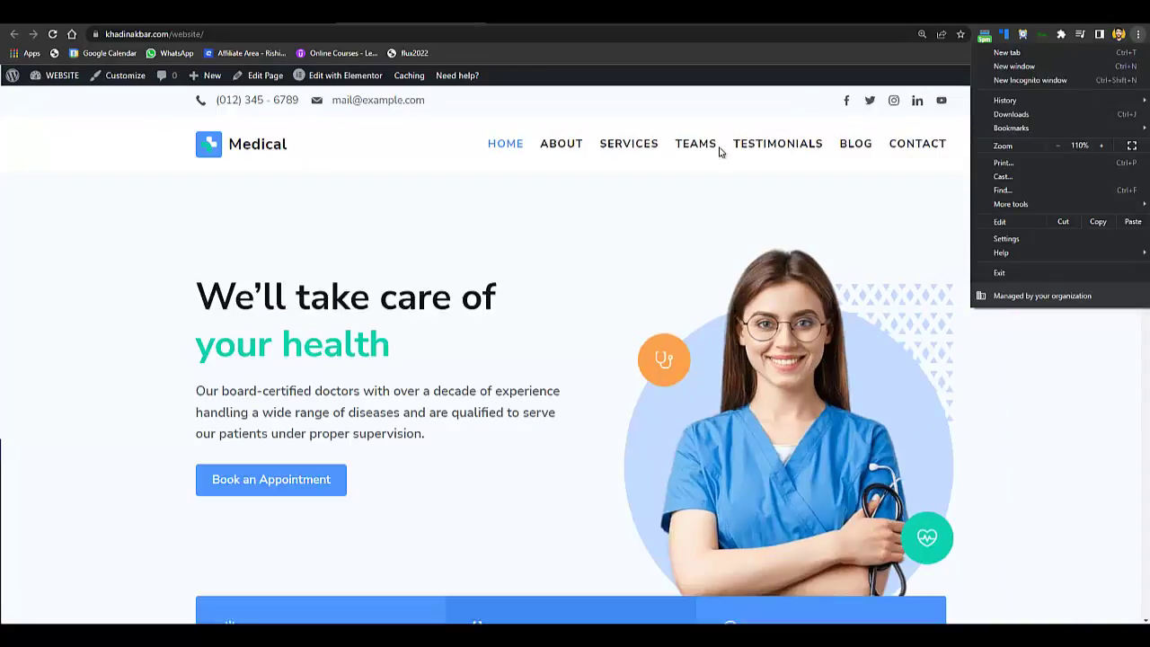
pyautogui.click(1102, 145)
pyautogui.click(828, 154)
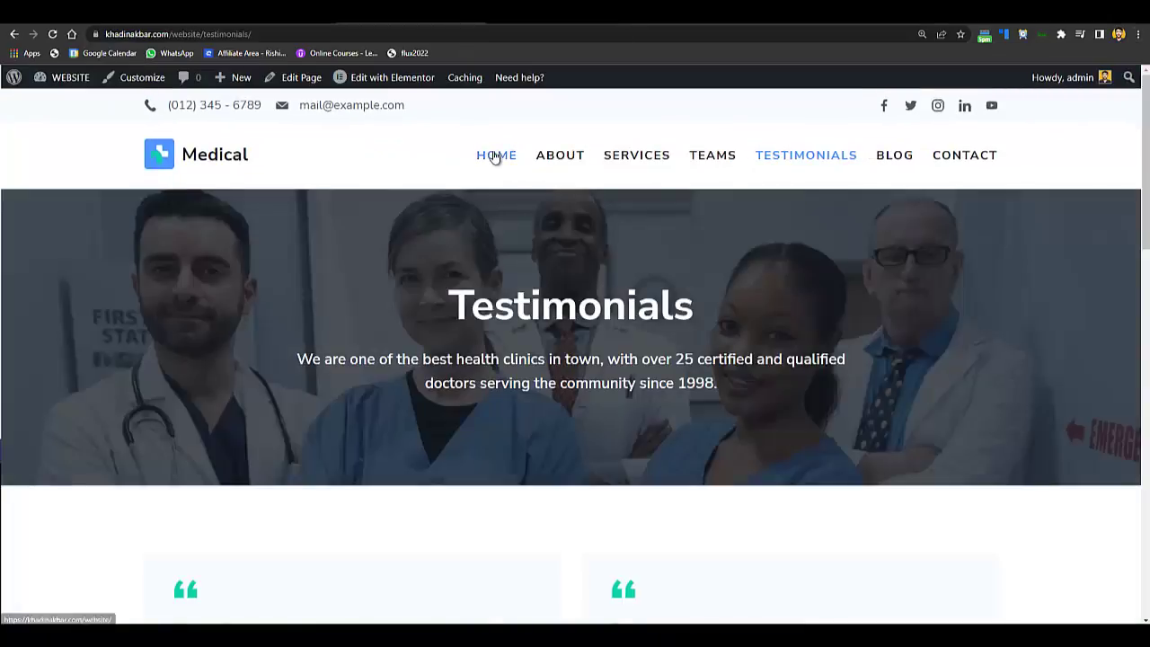
pyautogui.click(497, 156)
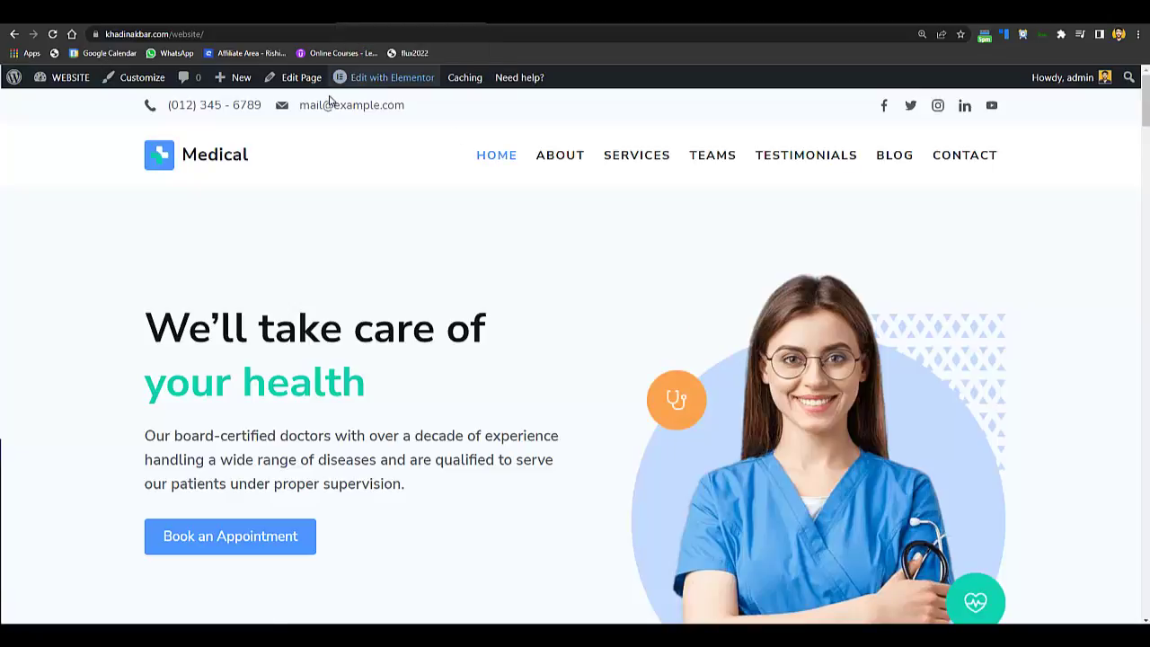
pyautogui.moveTo(300, 105); pyautogui.dragTo(433, 111)
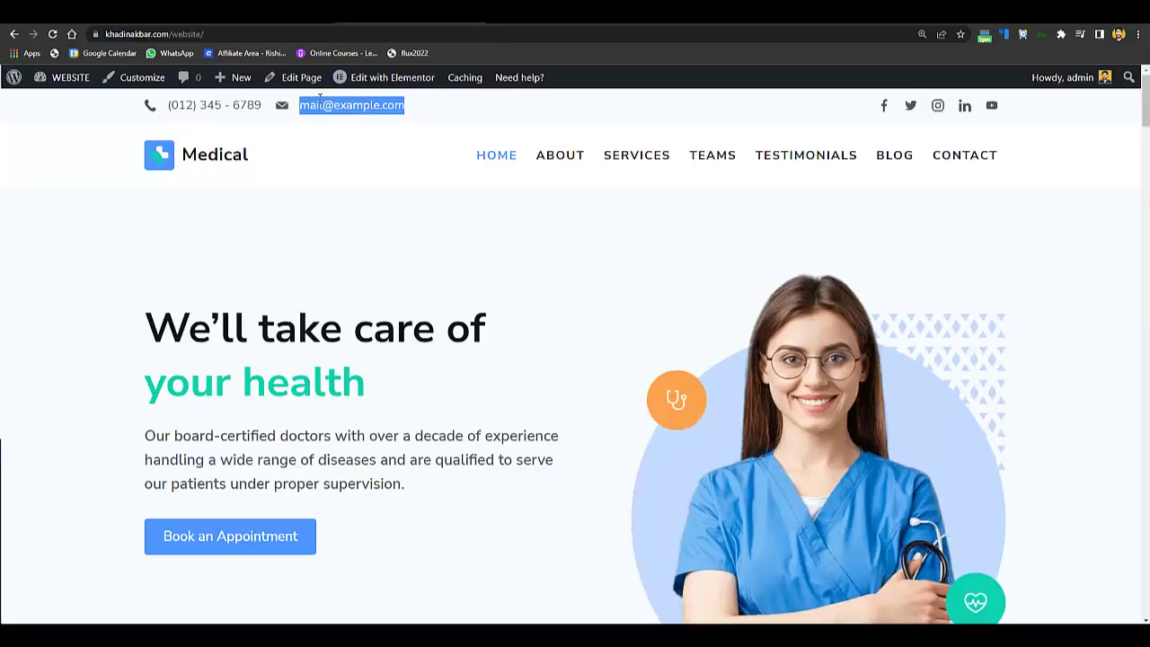
pyautogui.click(201, 109)
pyautogui.moveTo(179, 105); pyautogui.dragTo(331, 105)
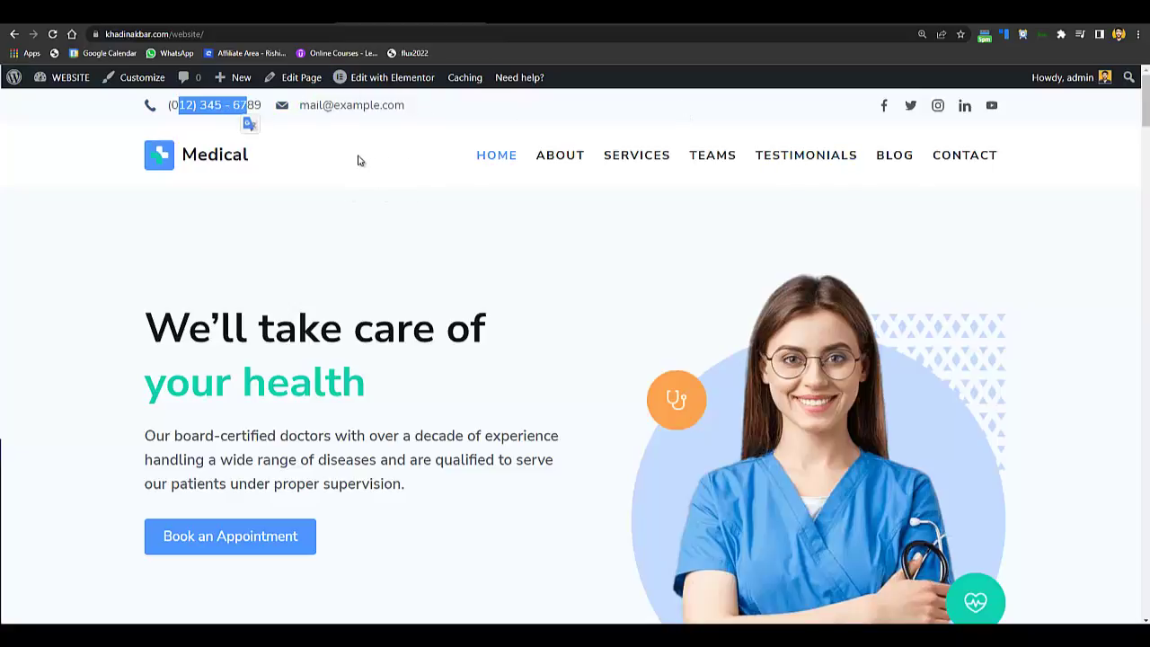
pyautogui.scroll(-20, 1145, 489)
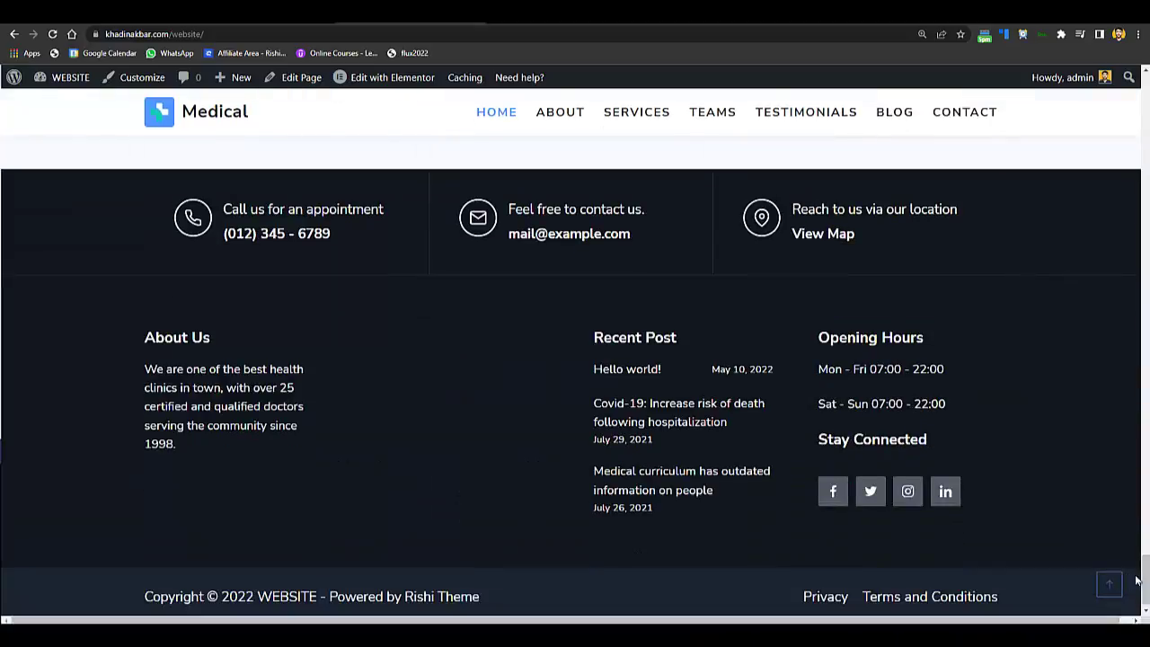
pyautogui.click(1111, 582)
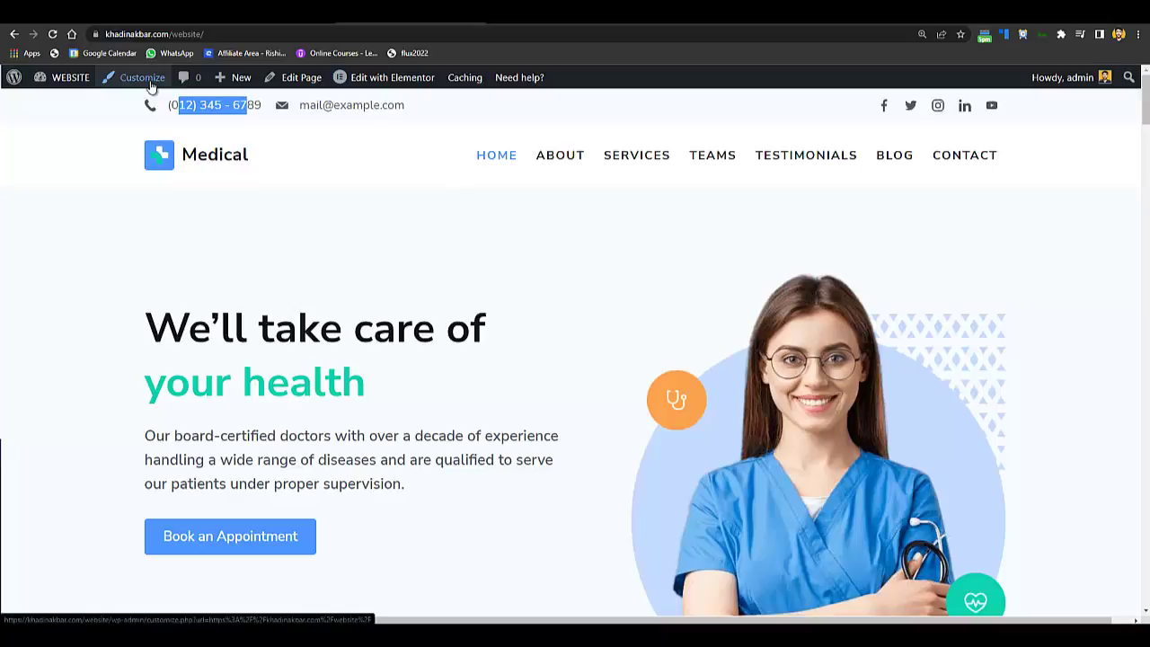
# Open the Customizer and go to the Top Row's header Contacts settings
pyautogui.click(124, 86)
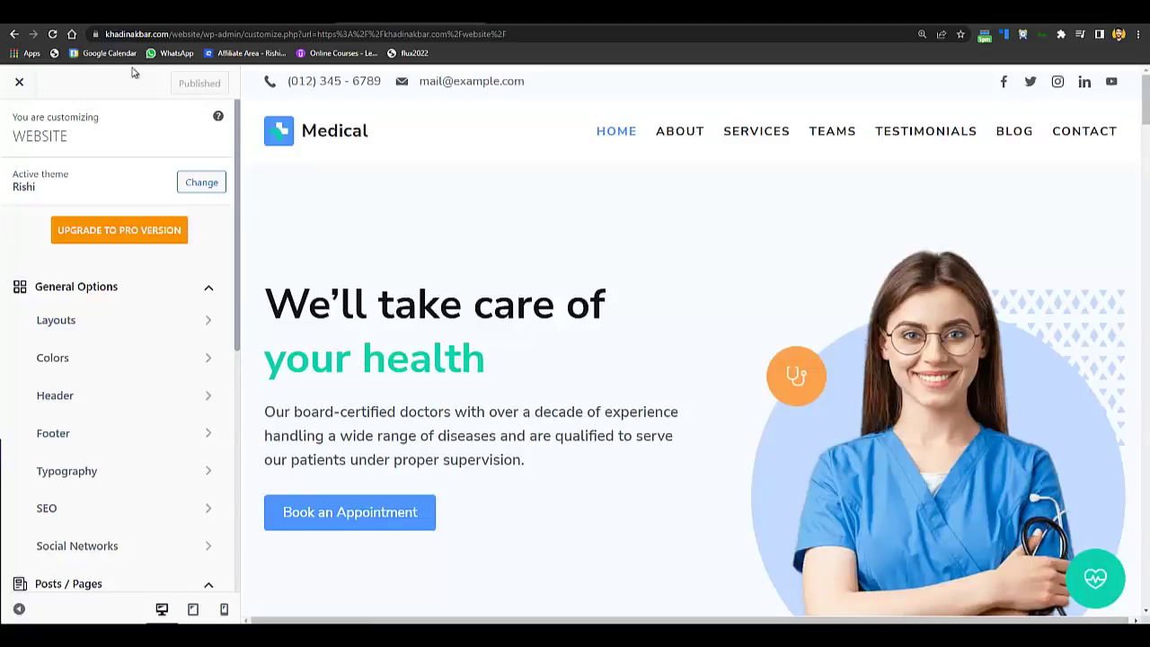
pyautogui.moveTo(345, 85)
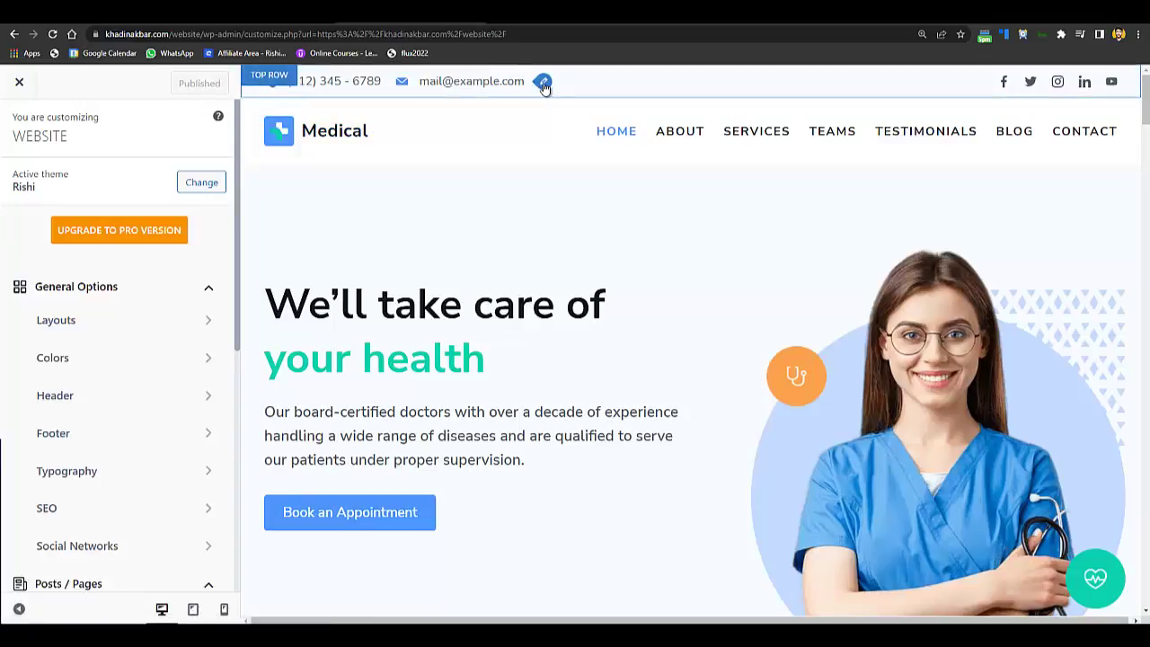
pyautogui.click(544, 84)
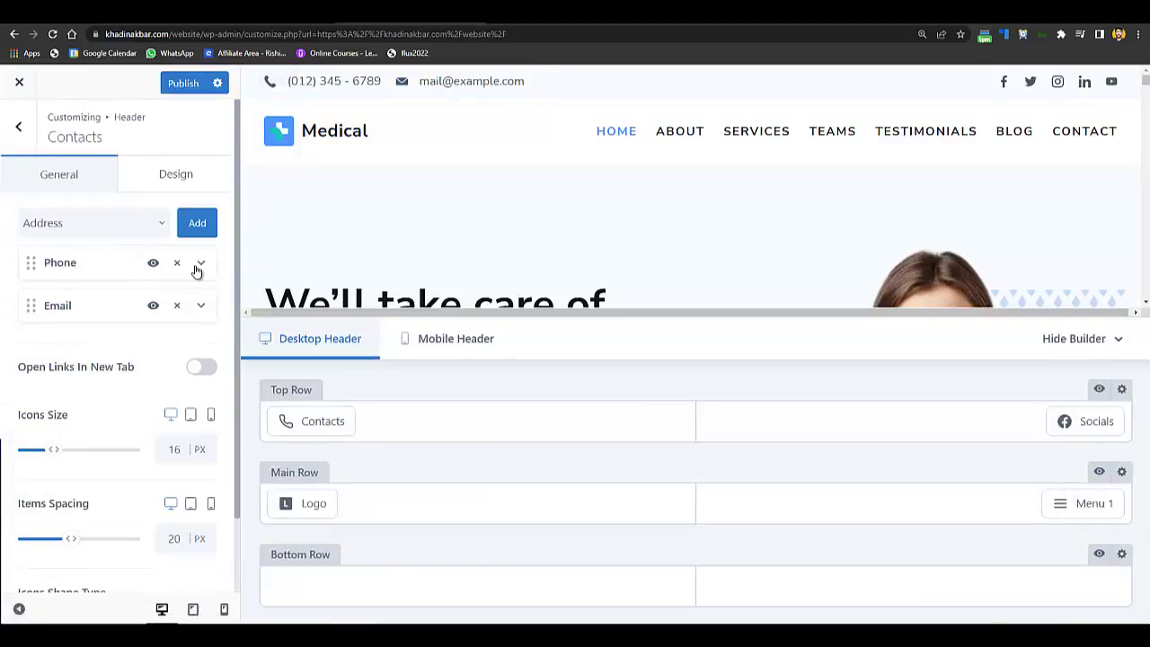
# Replace the header's sample phone number with the clinic's phone number
pyautogui.click(201, 263)
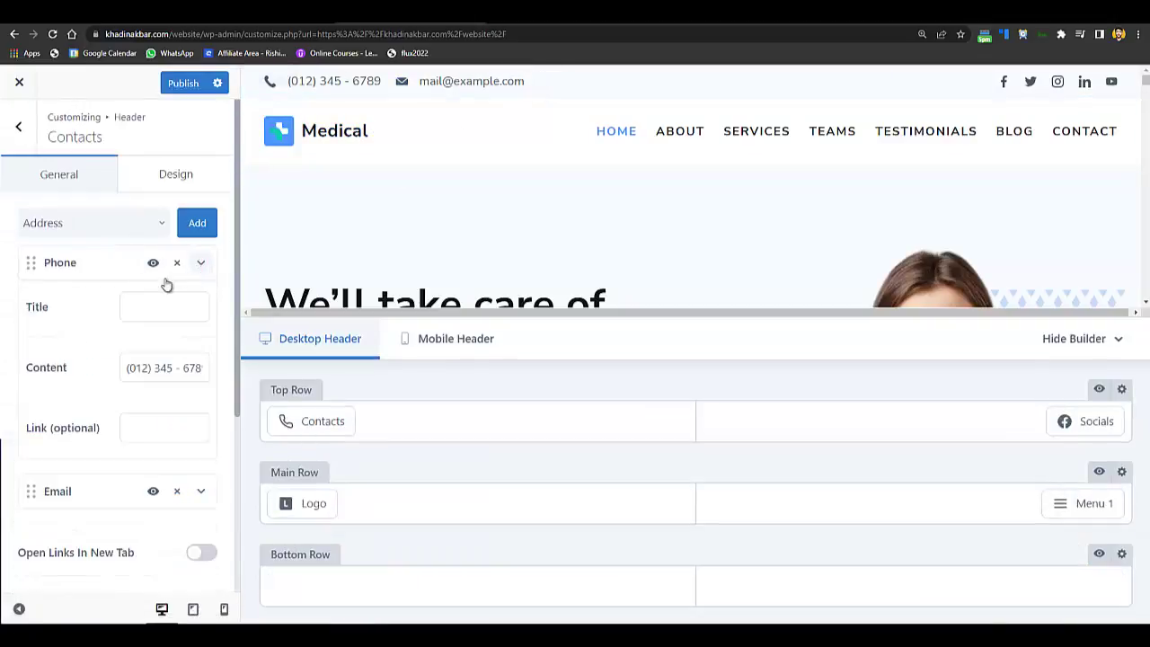
pyautogui.tripleClick(148, 364)
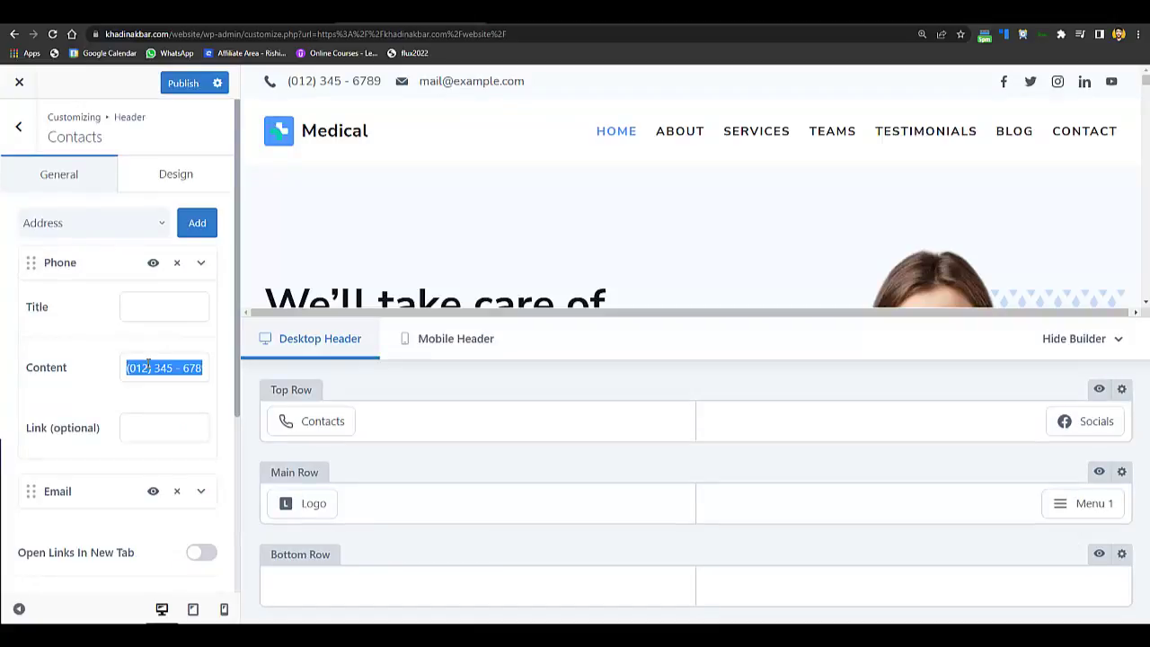
pyautogui.press('BackSpace')
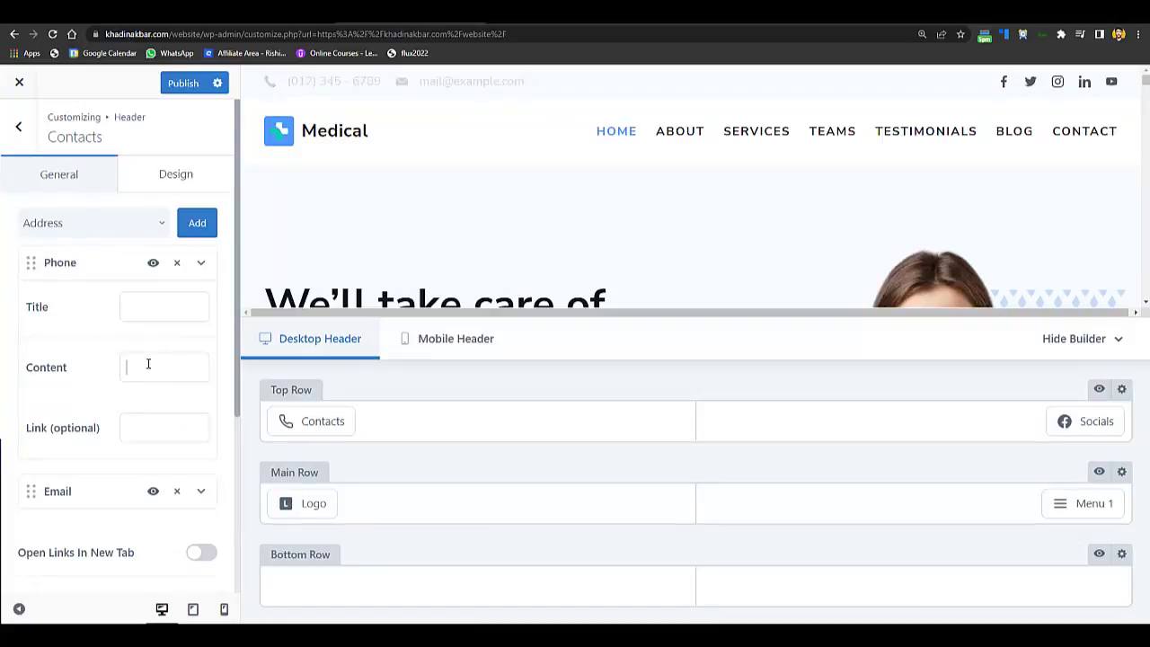
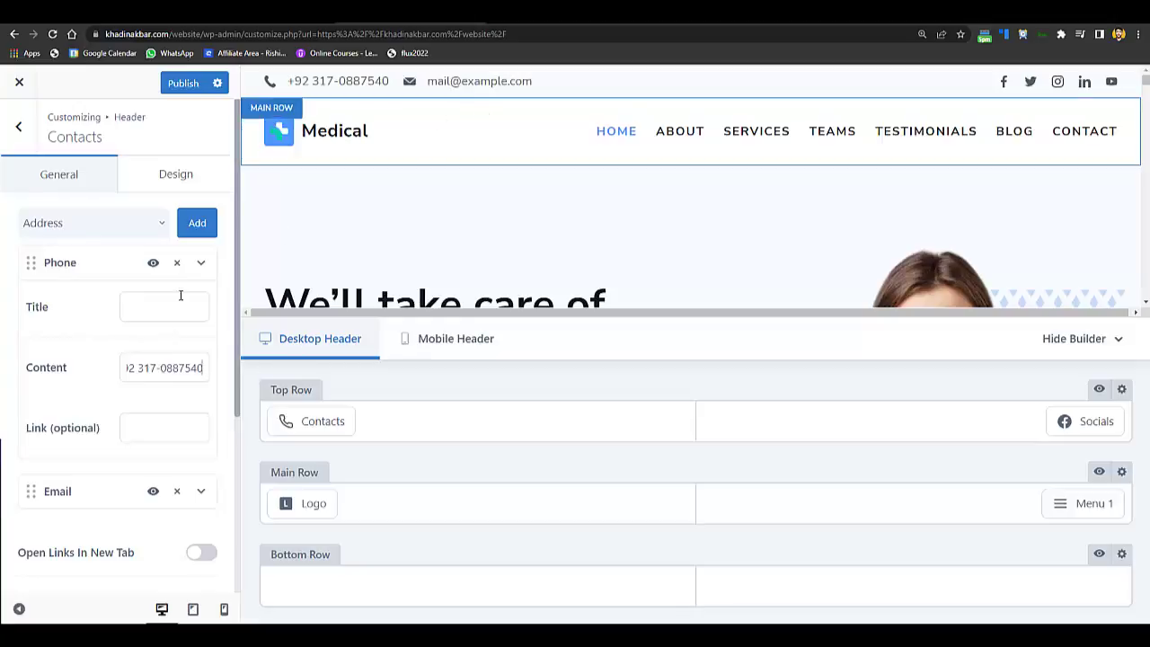
pyautogui.click(202, 265)
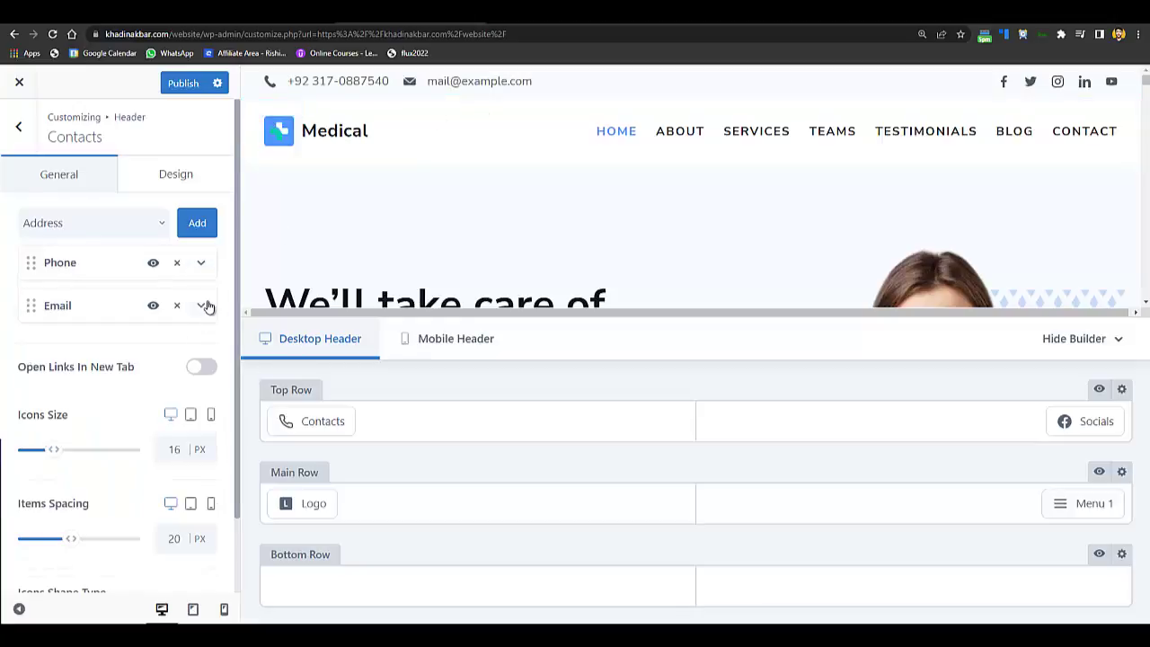
# Replace the header's sample email with the clinic's email address
pyautogui.click(202, 306)
pyautogui.tripleClick(172, 398)
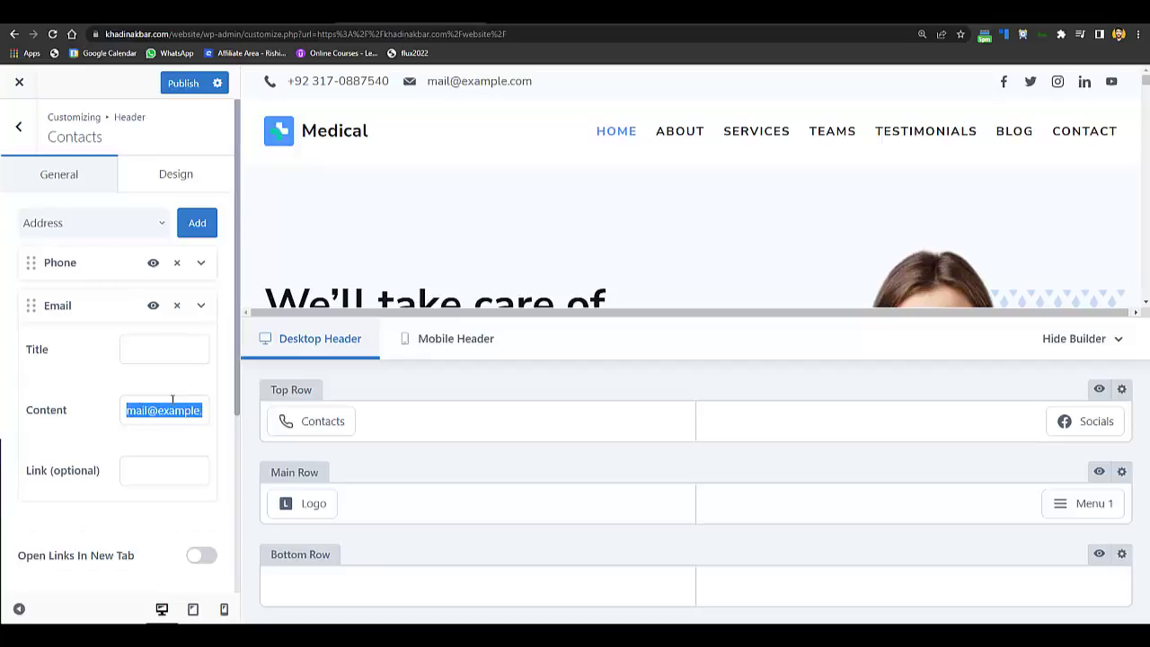
pyautogui.write('khadin')
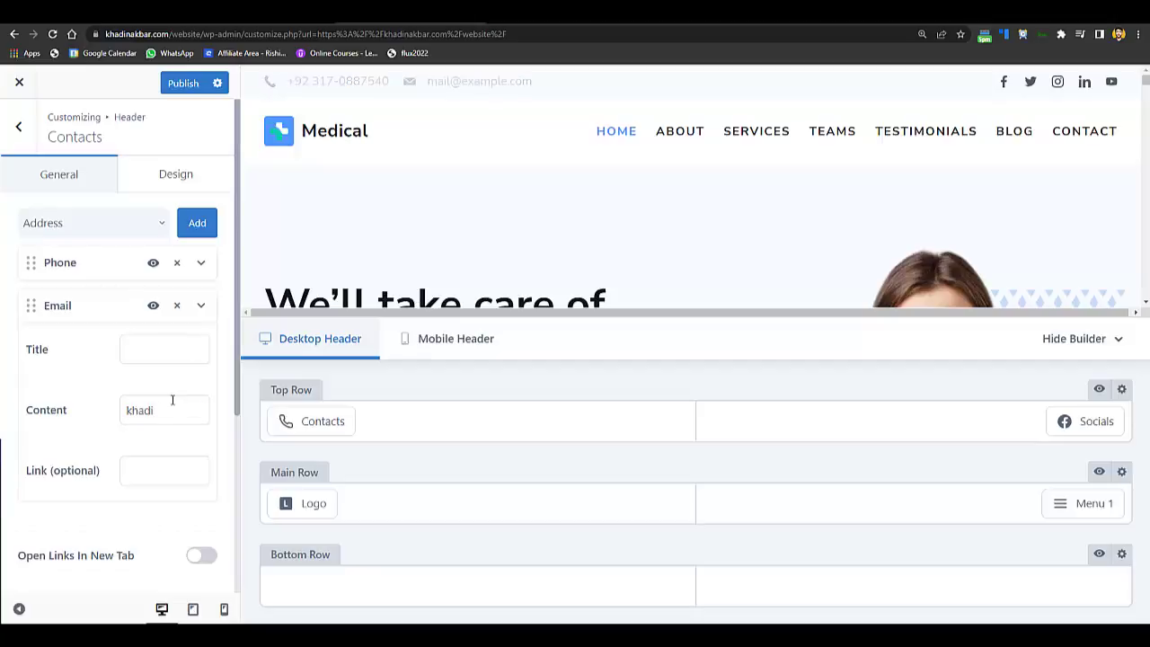
pyautogui.press('BackSpace')
pyautogui.press('BackSpace')
pyautogui.press('BackSpace')
pyautogui.press('BackSpace')
pyautogui.press('BackSpace')
# Add an Address contact, trim it to just the state and ZIP code, and clear its title
pyautogui.click(140, 232)
pyautogui.click(197, 223)
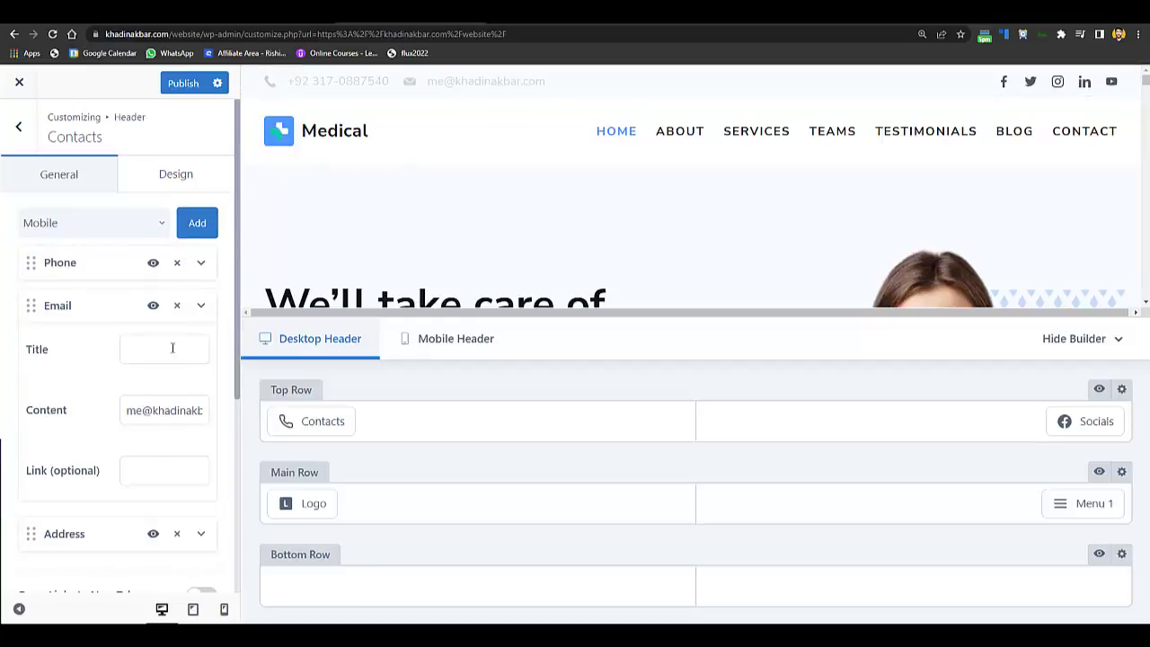
pyautogui.click(167, 539)
pyautogui.doubleClick(151, 453)
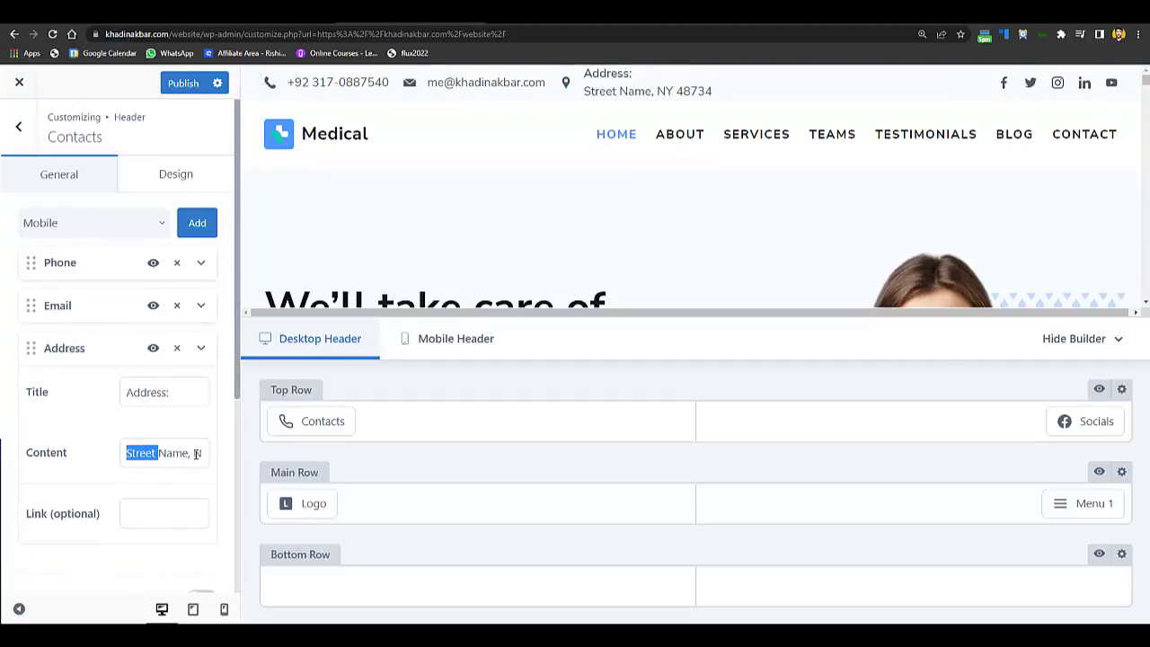
pyautogui.moveTo(197, 454); pyautogui.dragTo(84, 465)
pyautogui.press('BackSpace')
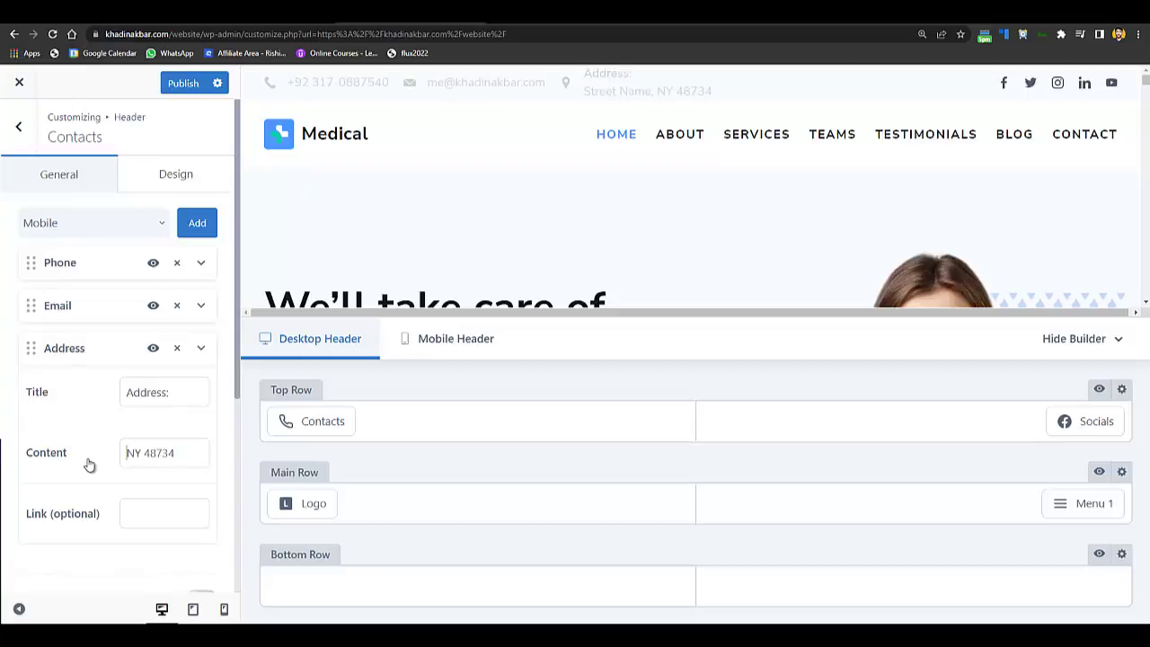
pyautogui.tripleClick(139, 395)
pyautogui.press('BackSpace')
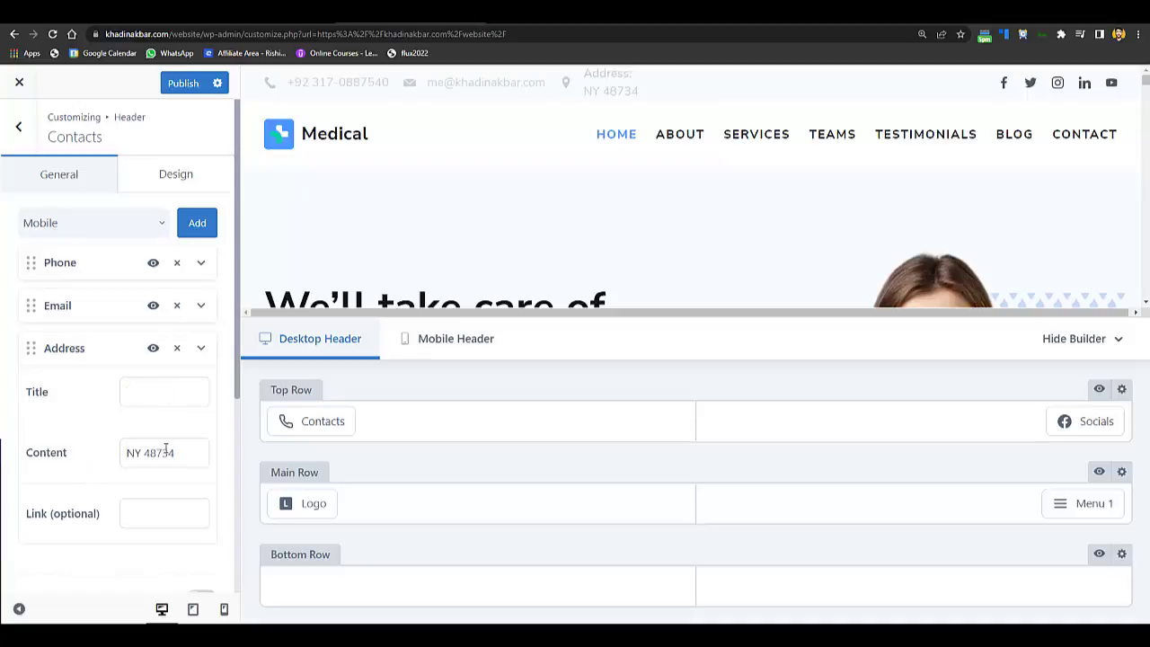
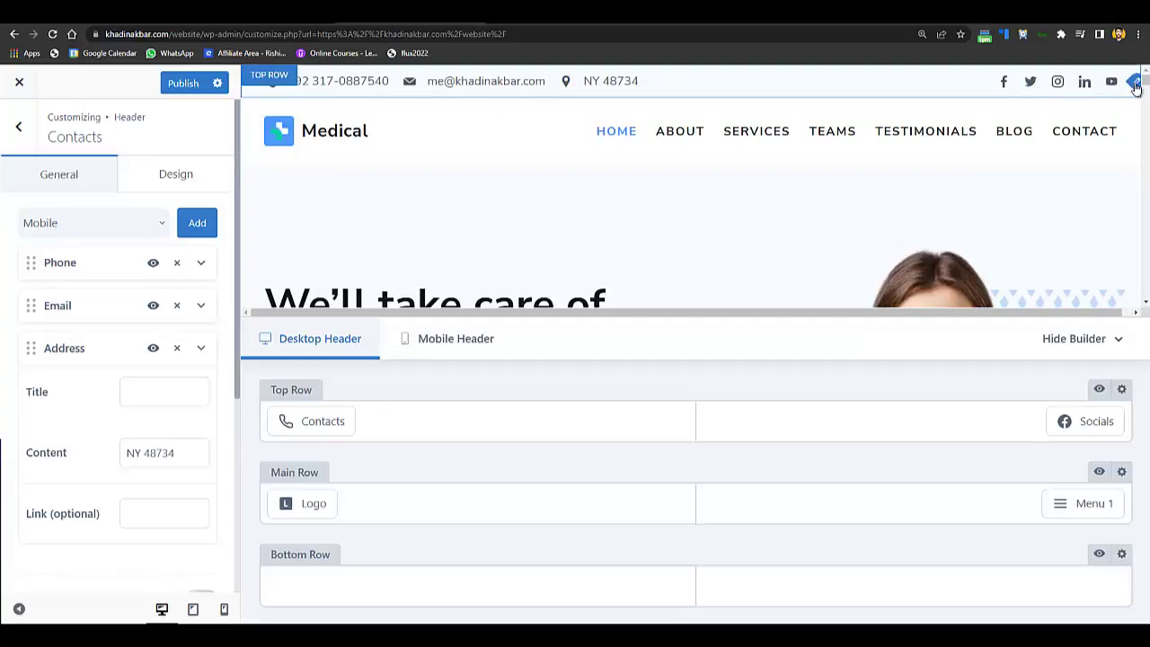
# Remove LinkedIn from the header's social icons
pyautogui.click(1136, 85)
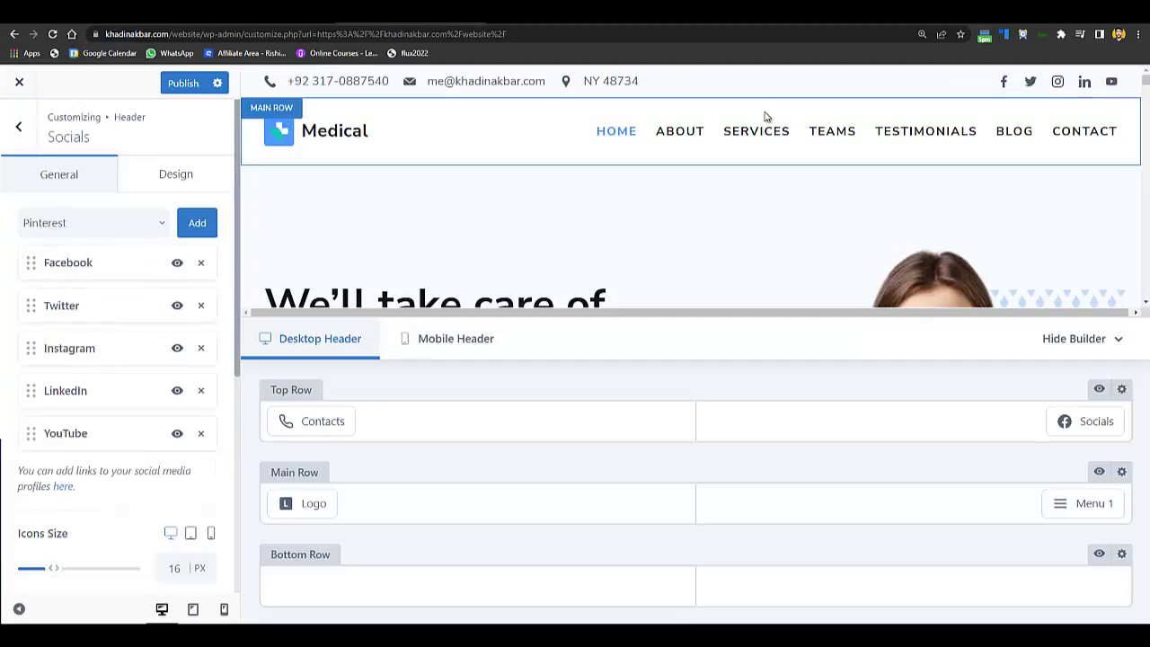
pyautogui.click(83, 228)
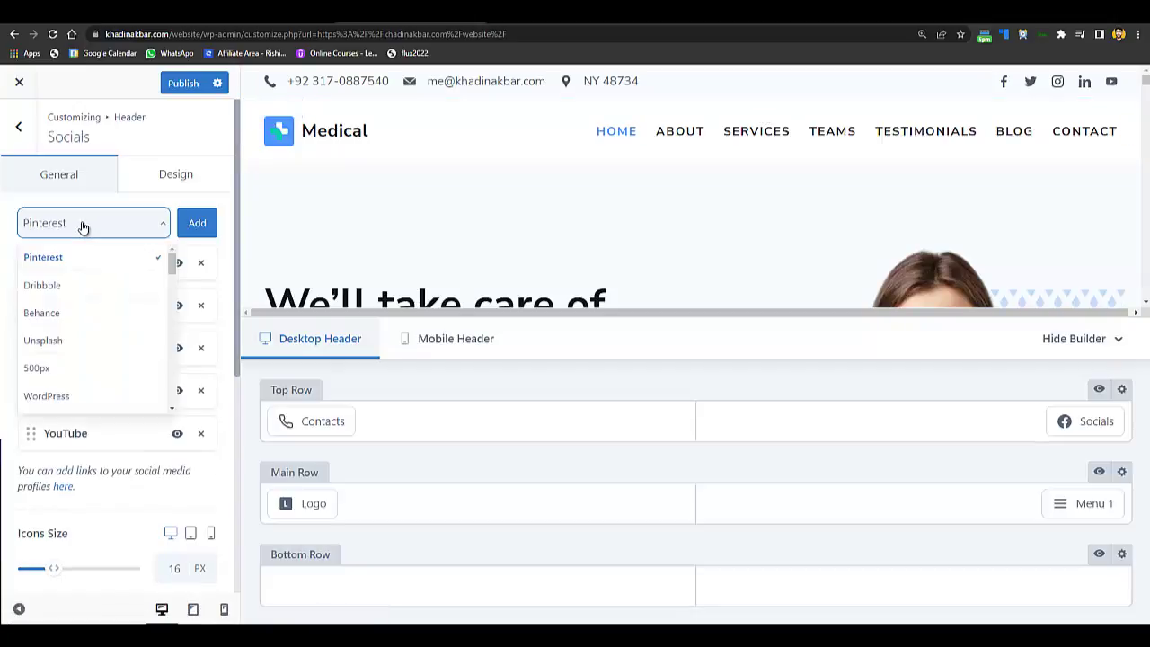
pyautogui.click(117, 231)
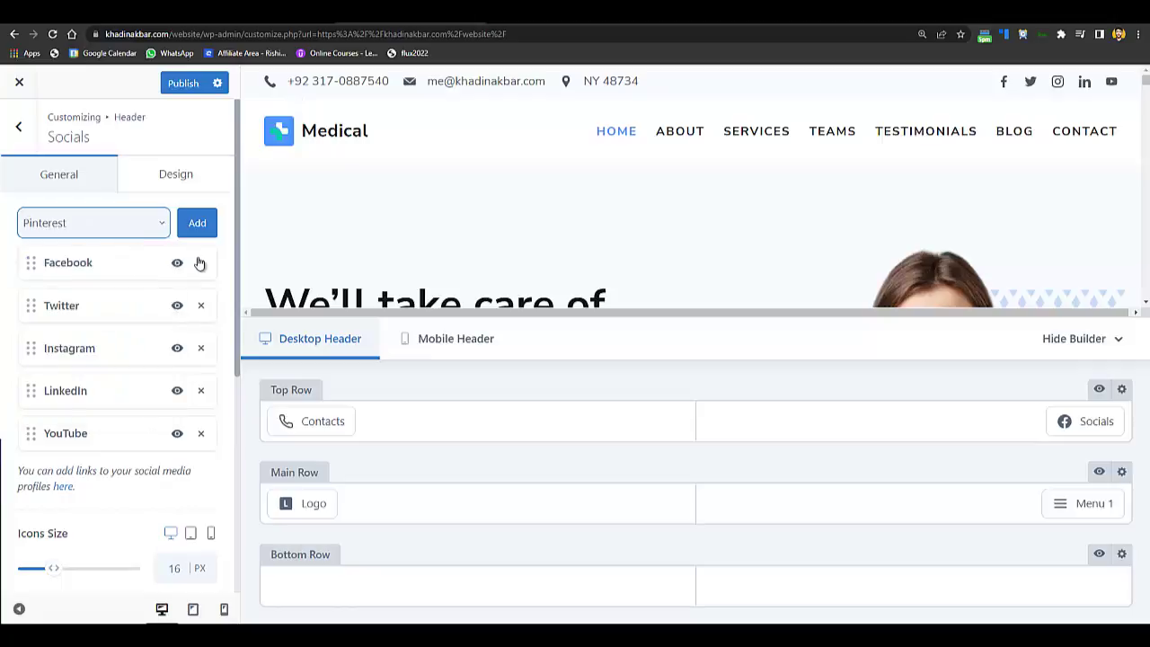
pyautogui.click(202, 392)
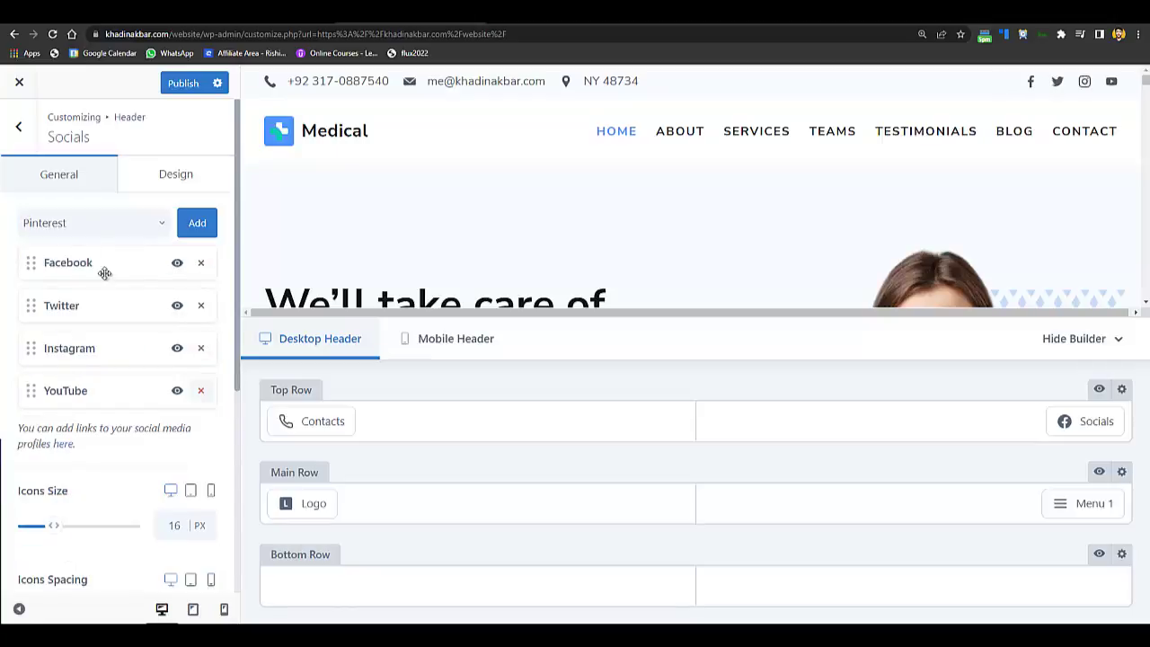
# Add Parler and remove YouTube and Twitter, leaving Facebook, Instagram and Parler
pyautogui.click(27, 226)
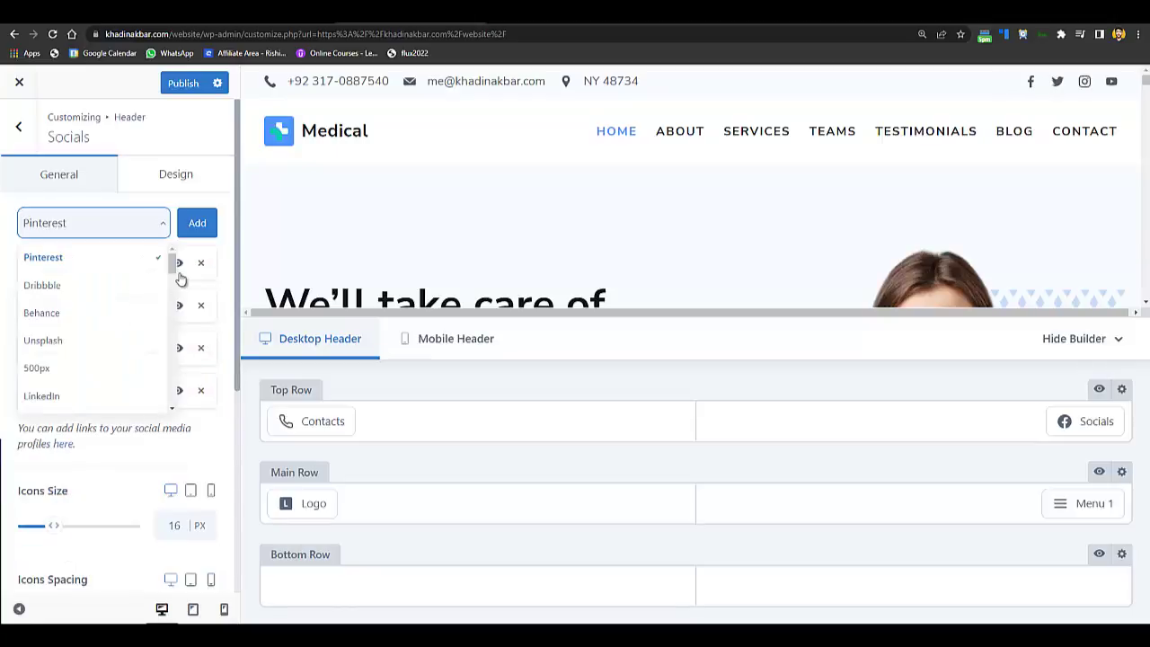
pyautogui.scroll(-1, 174, 264)
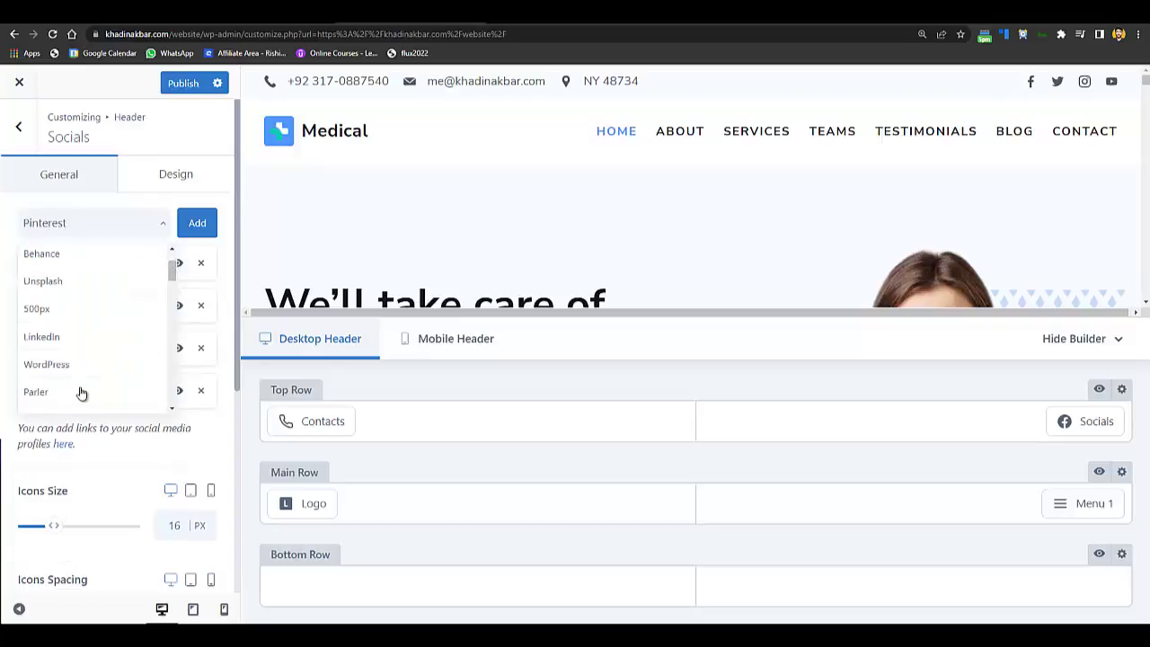
pyautogui.click(36, 392)
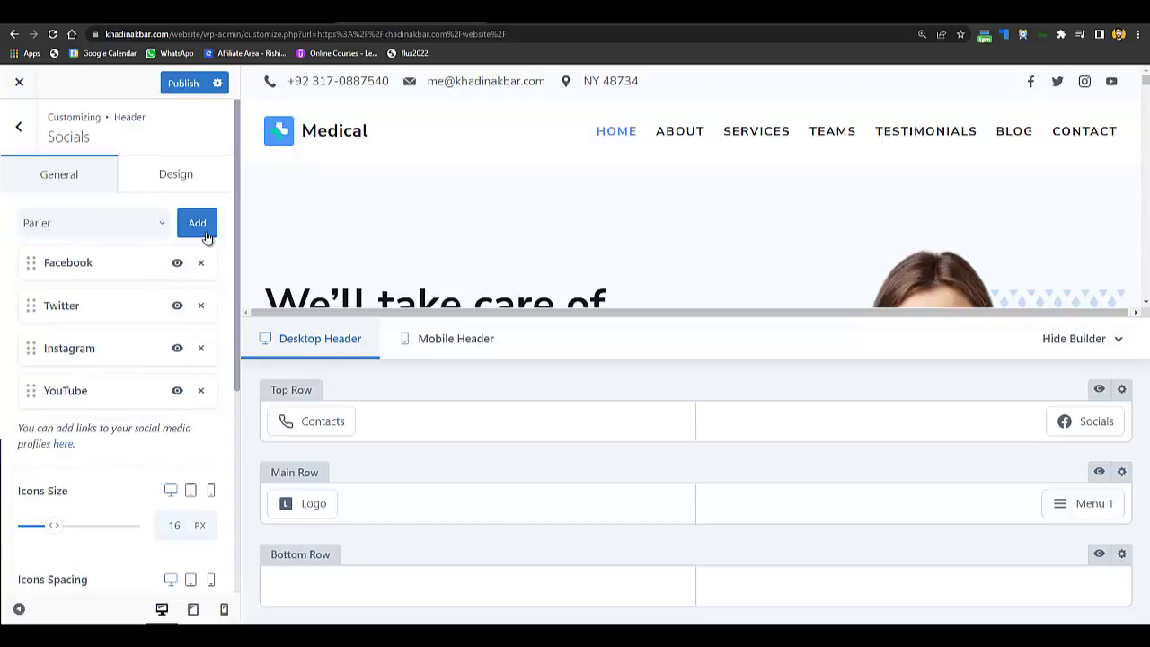
pyautogui.click(206, 233)
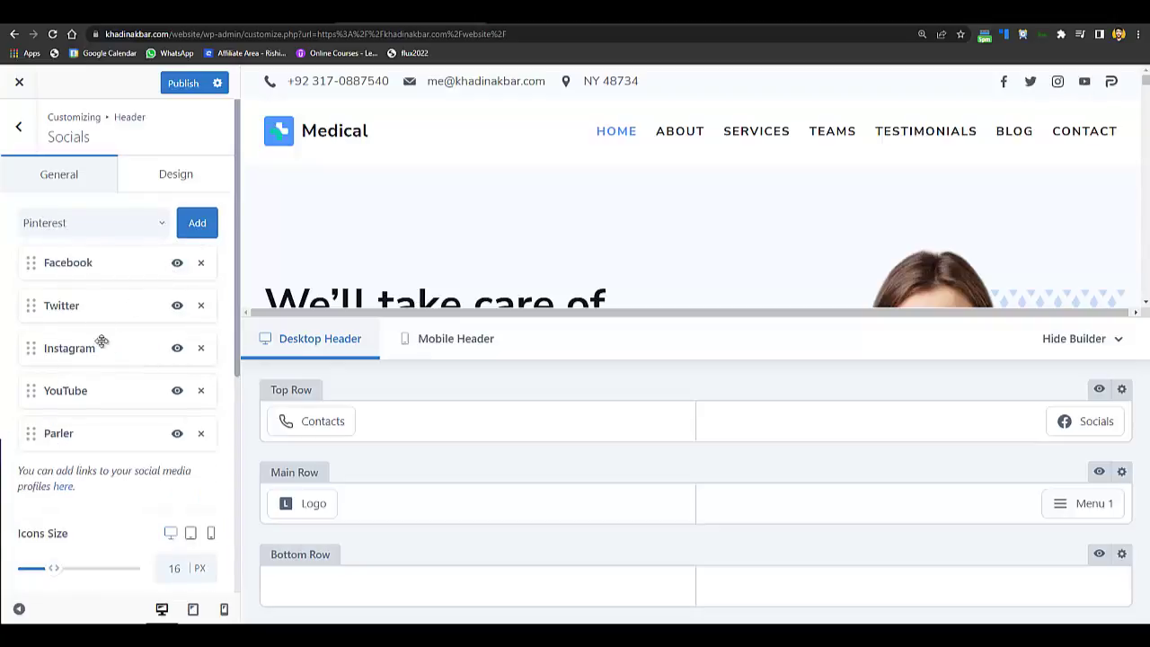
pyautogui.click(201, 390)
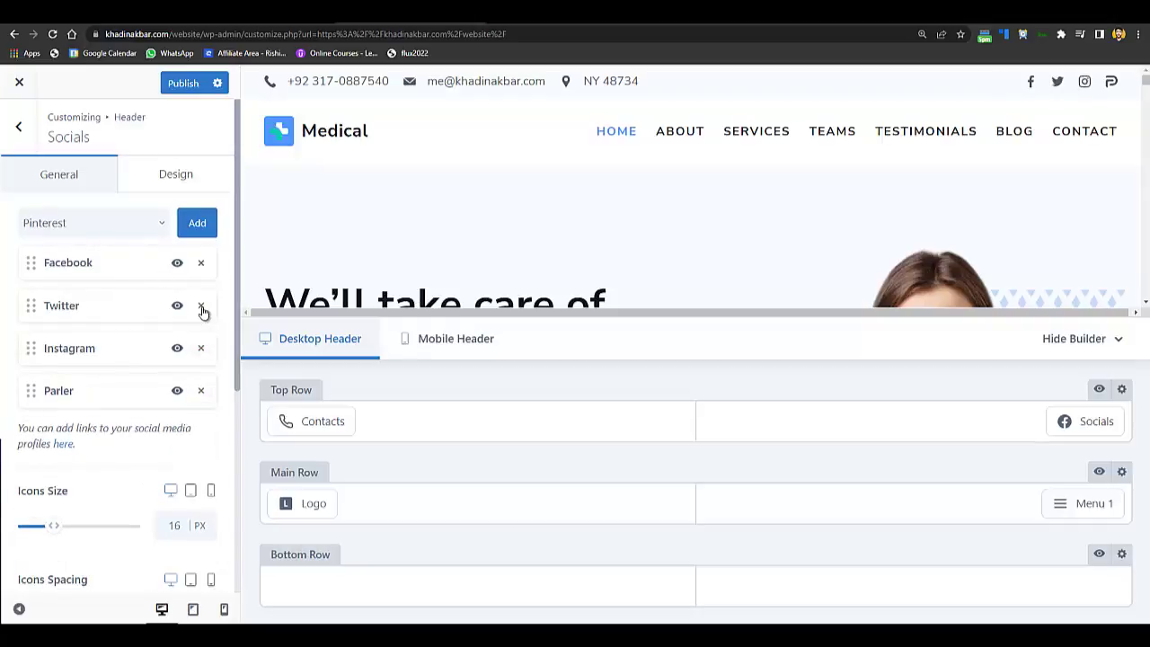
pyautogui.click(201, 306)
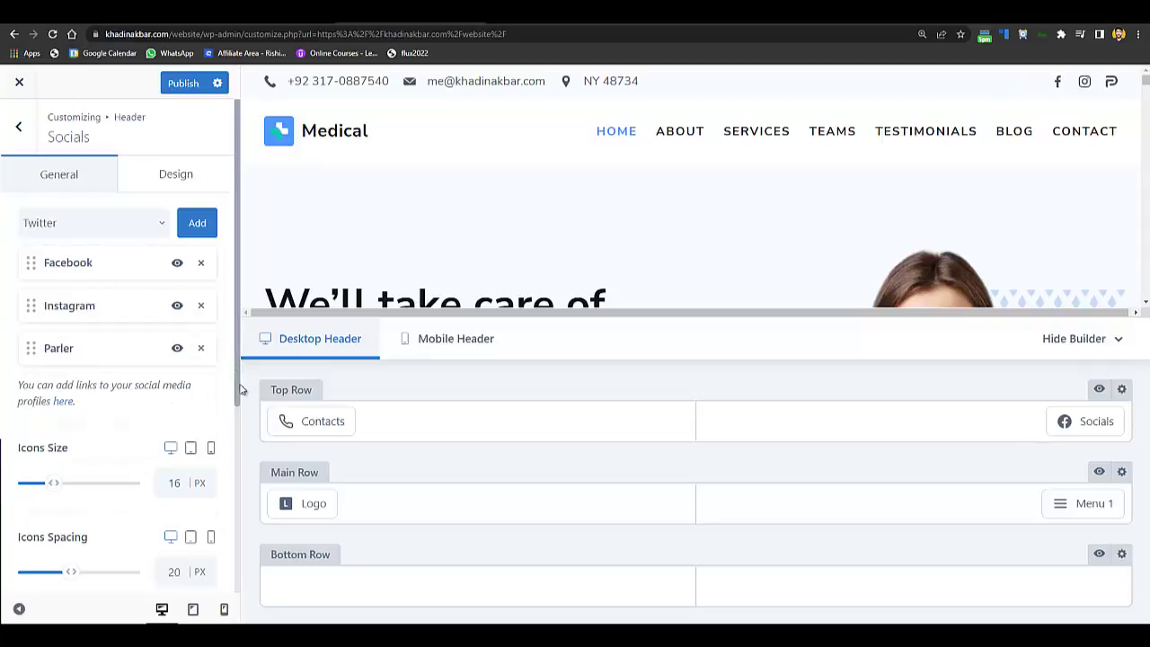
pyautogui.scroll(-3, 226, 493)
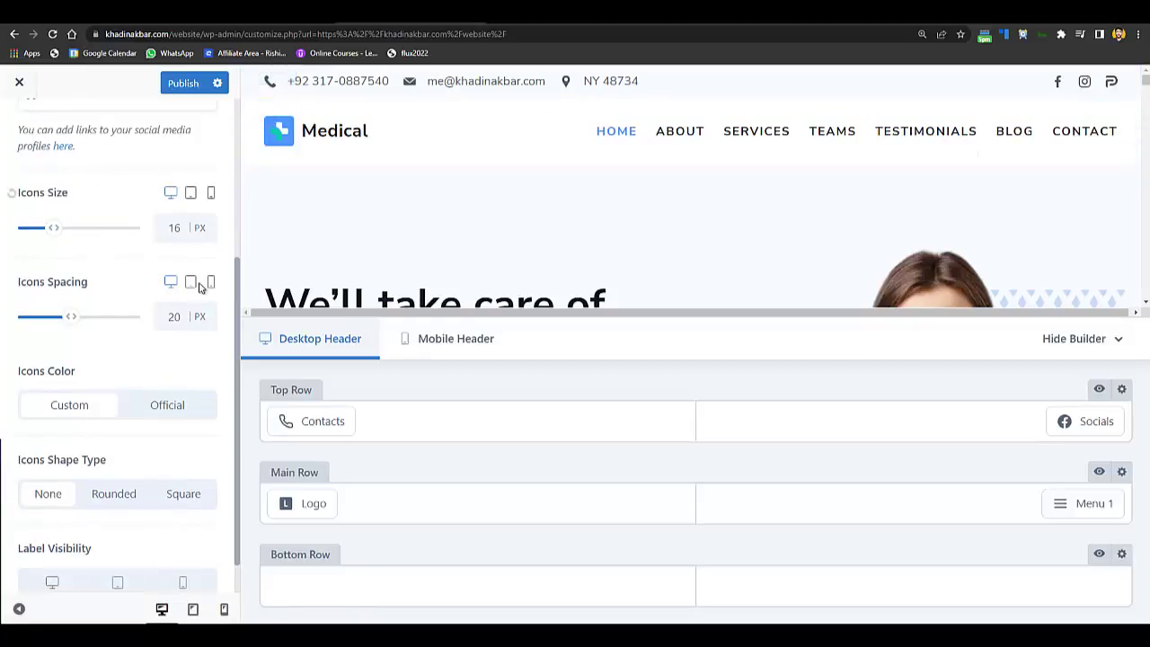
pyautogui.scroll(3, 239, 174)
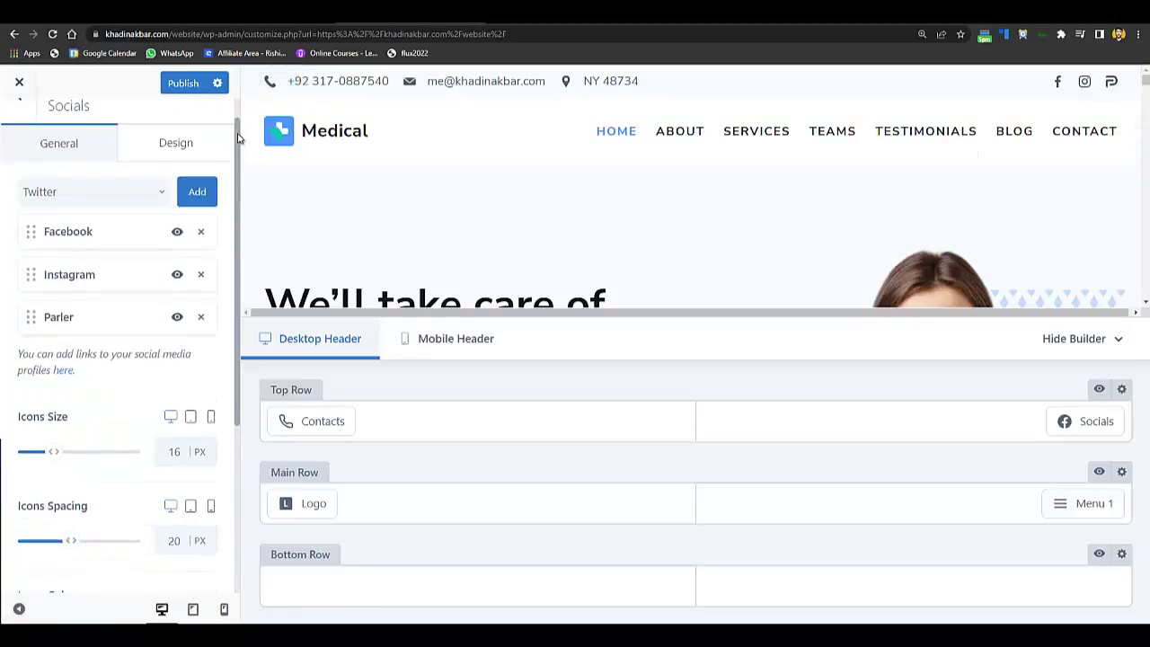
pyautogui.click(19, 118)
# Enter the Facebook profile URL in General Options > Social Networks
pyautogui.click(20, 119)
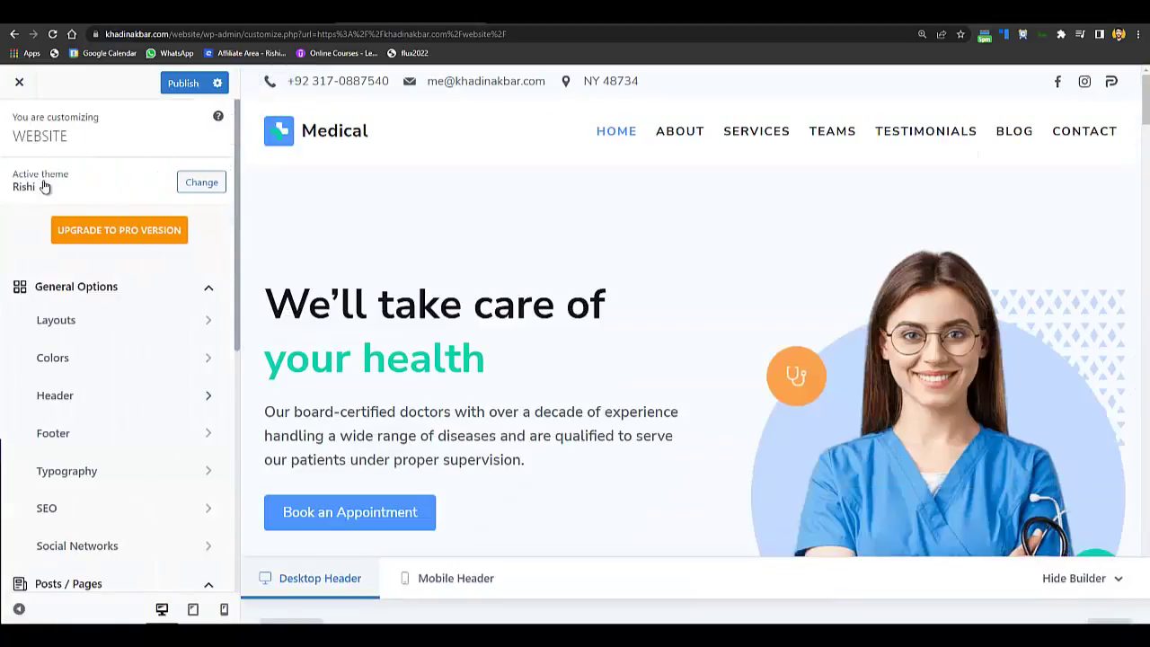
pyautogui.click(105, 546)
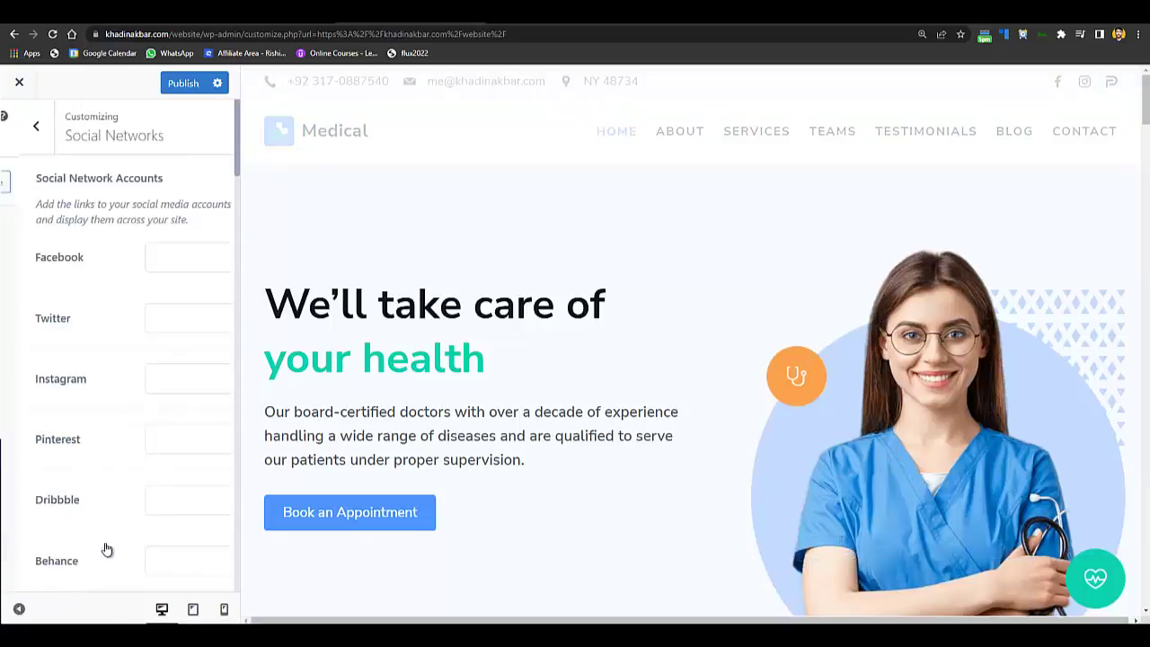
pyautogui.click(155, 245)
pyautogui.write('https://')
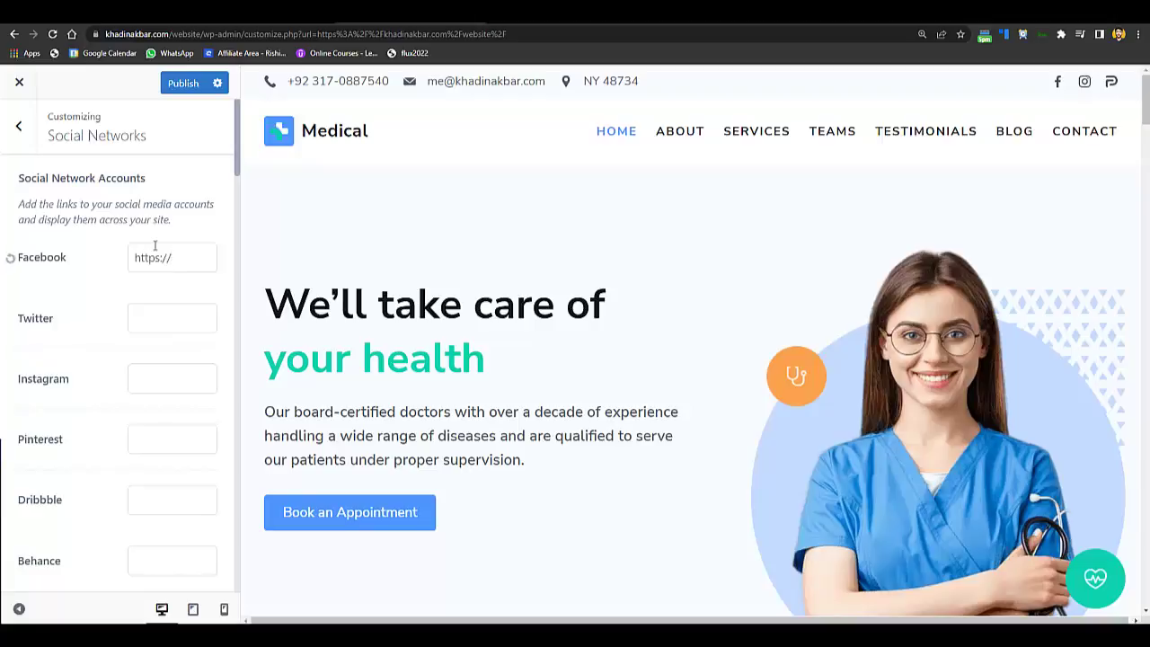
pyautogui.write('facebook.com/')
pyautogui.write('k')
pyautogui.write('hadinakbarofficial')
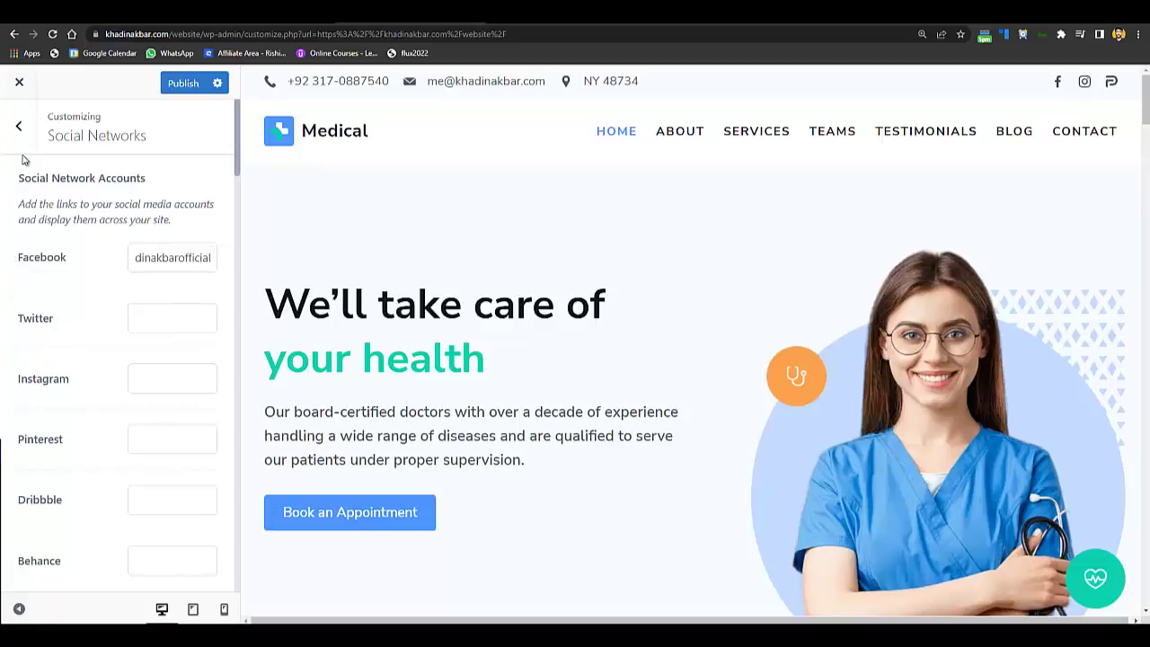
pyautogui.click(19, 127)
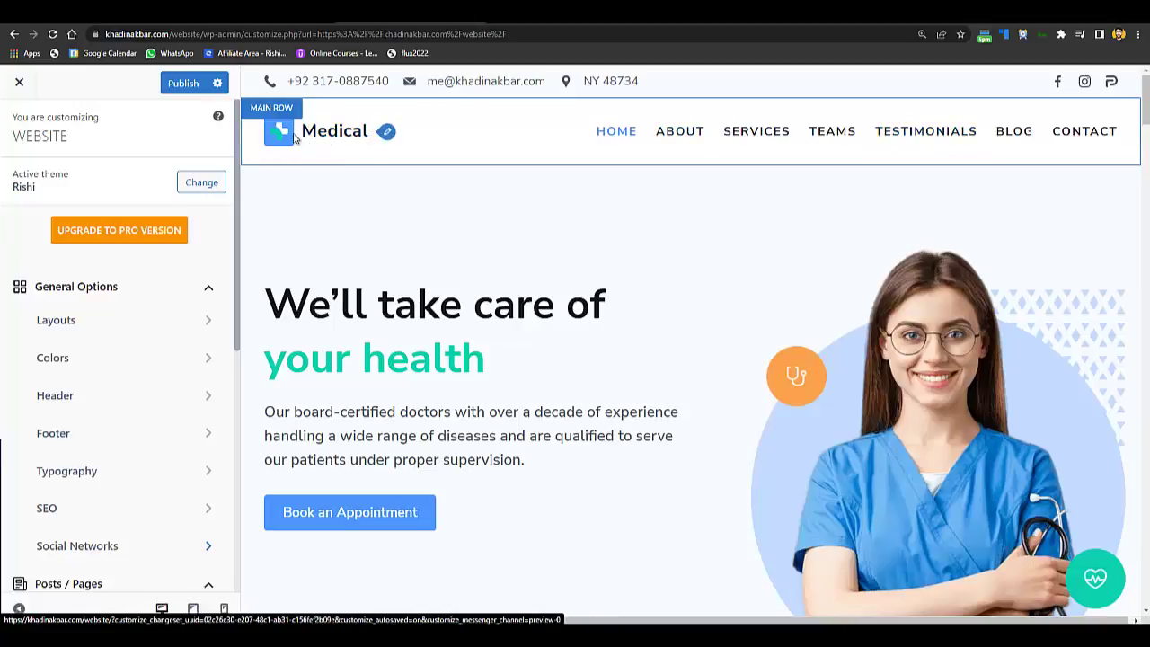
# Set the header's Logo Style to show the logo only
pyautogui.click(386, 133)
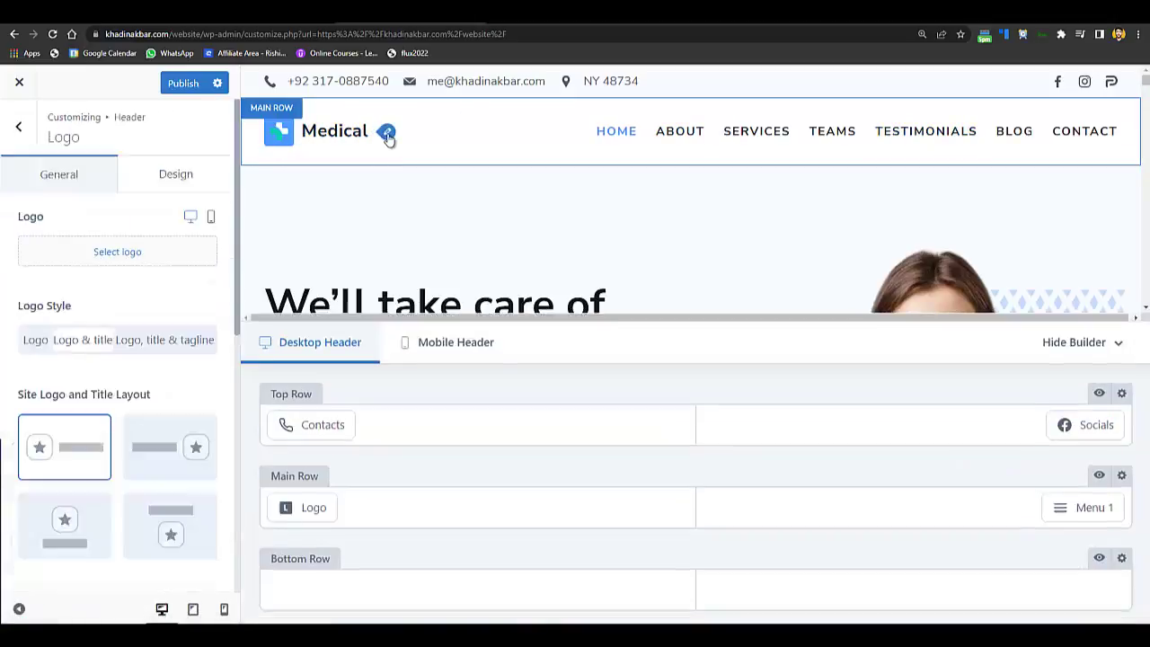
pyautogui.moveTo(179, 259)
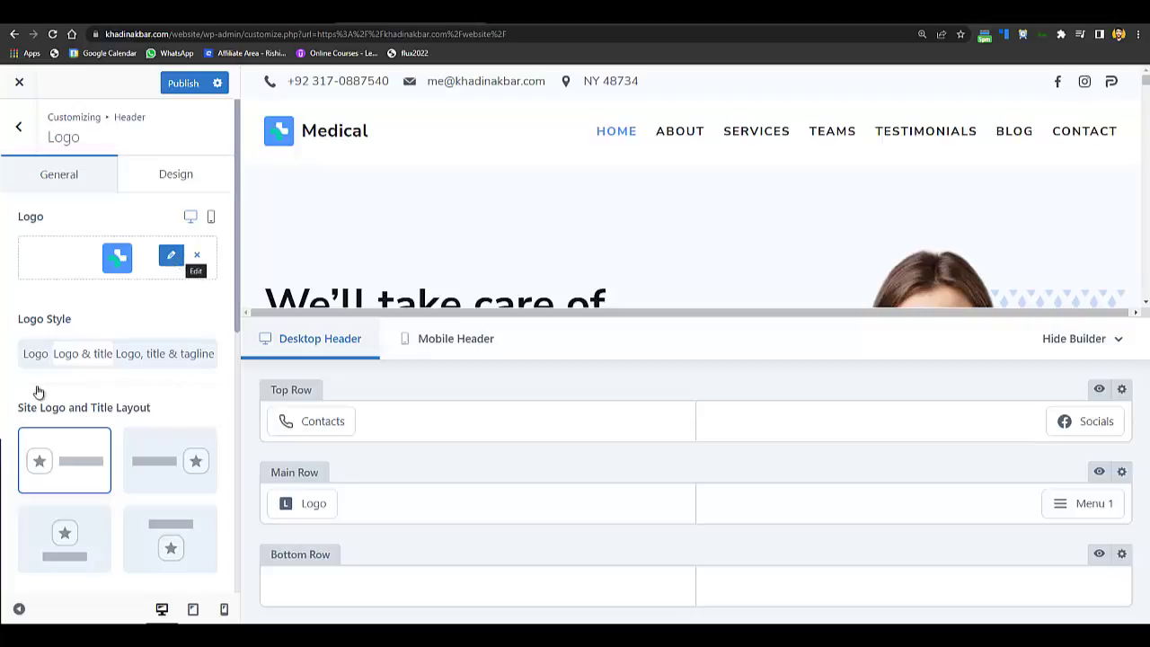
pyautogui.click(34, 359)
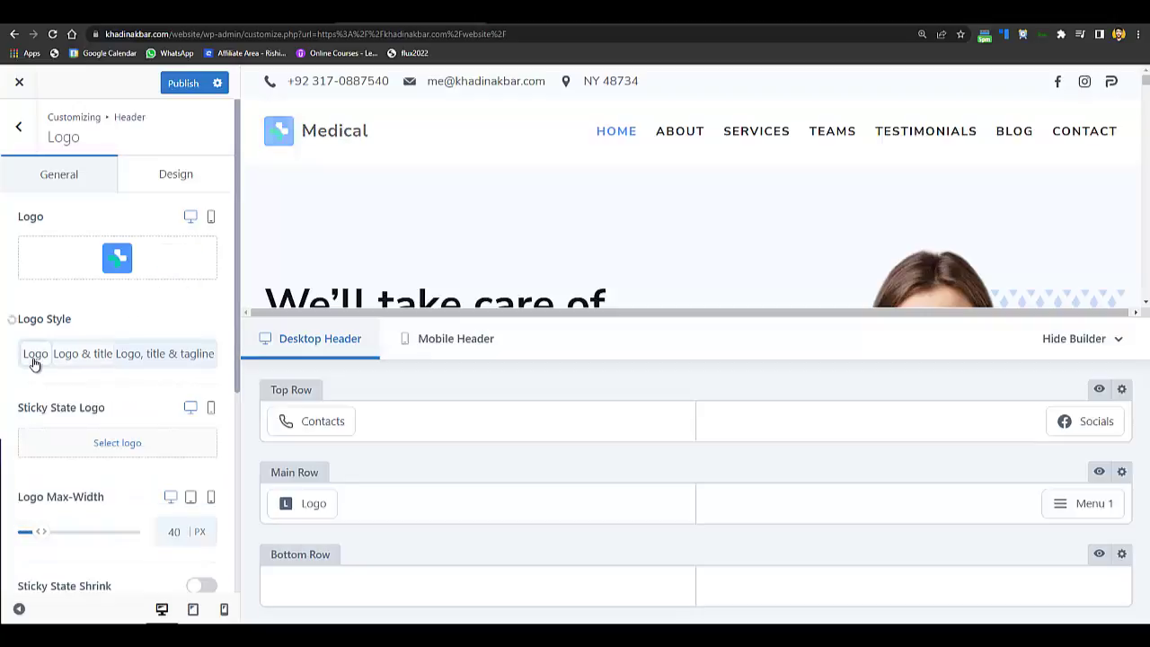
# Upload LOGO 300PX from the WEBIFIED HUB folder as the logo and widen it to 205 px
pyautogui.click(162, 258)
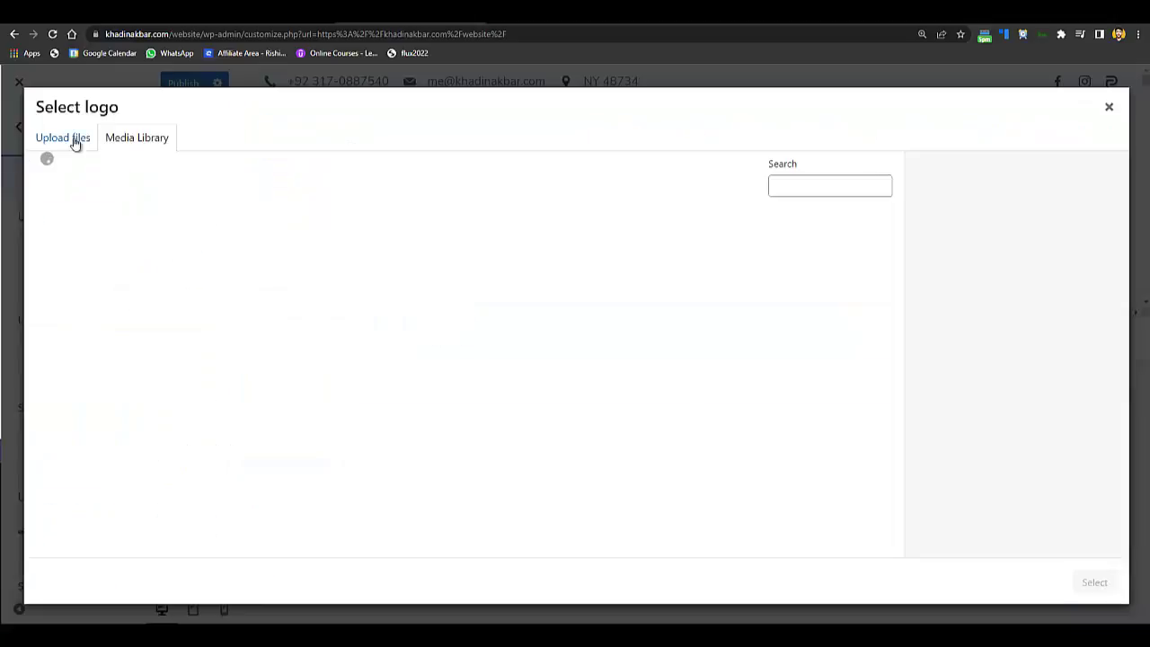
pyautogui.click(71, 142)
pyautogui.click(570, 360)
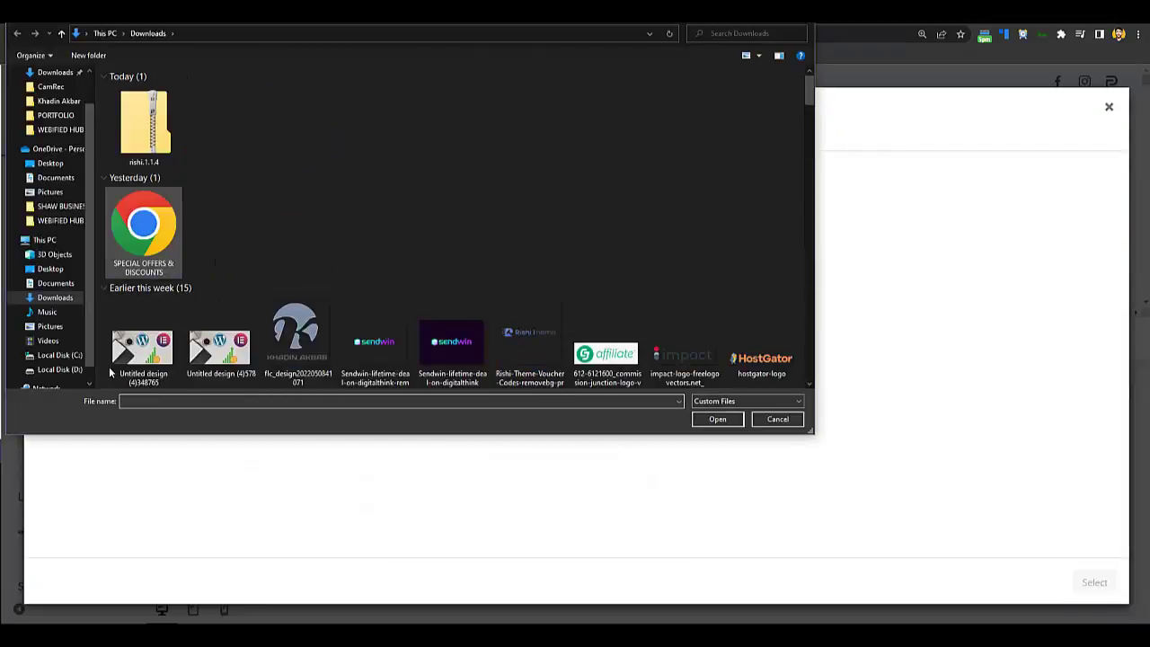
pyautogui.click(60, 369)
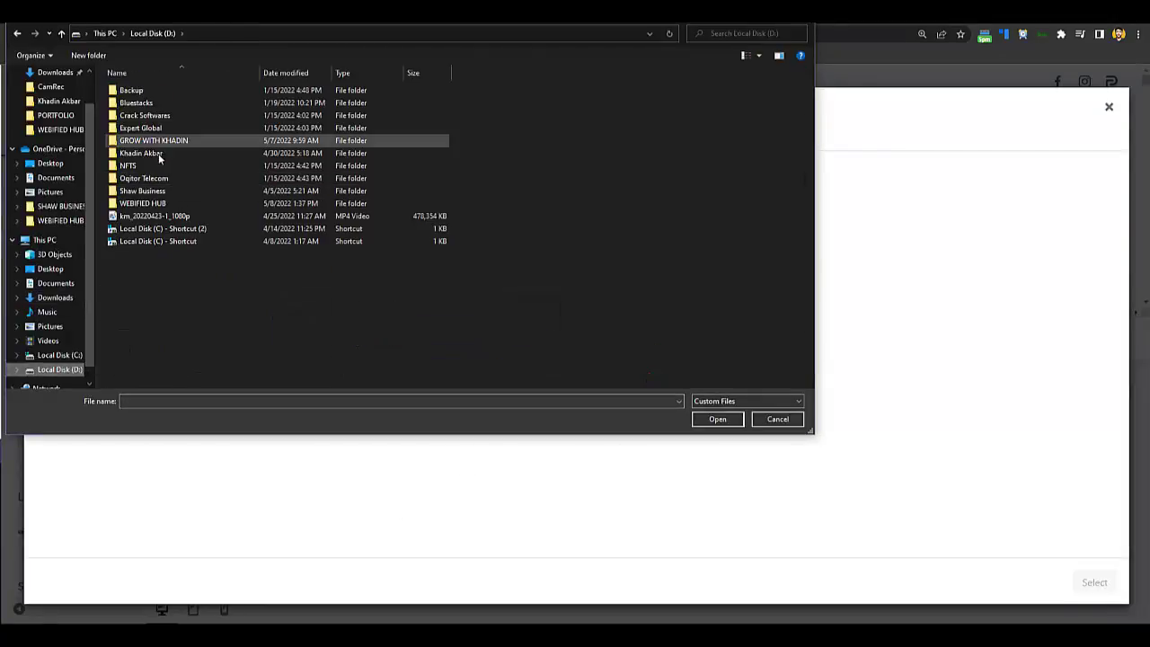
pyautogui.doubleClick(151, 206)
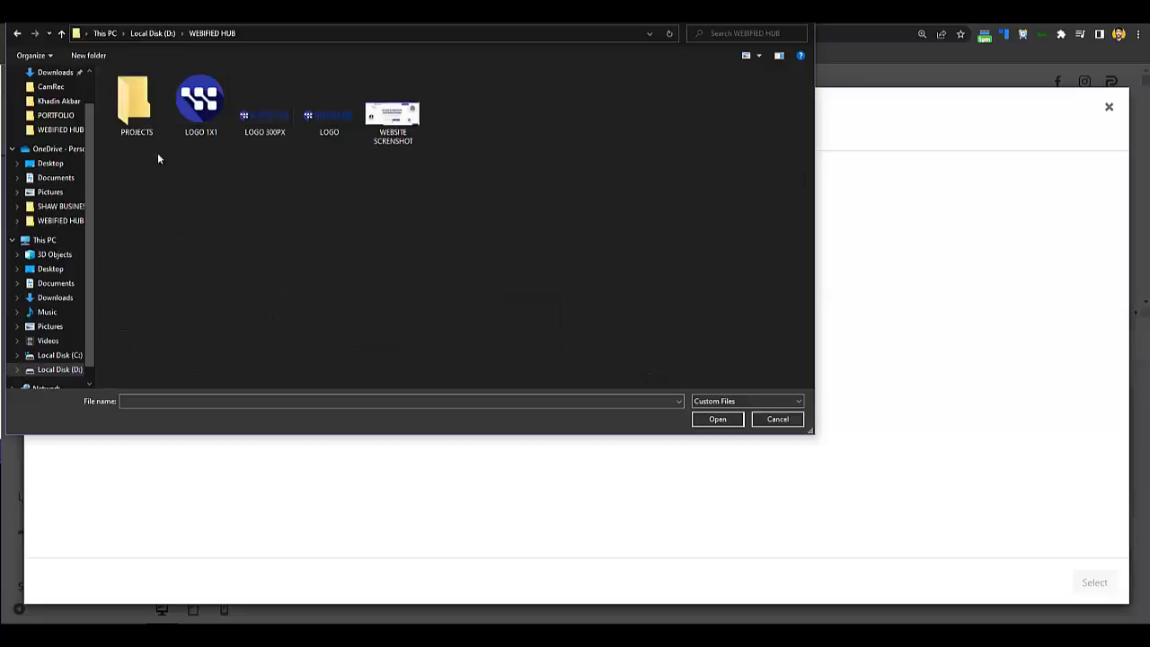
pyautogui.click(255, 106)
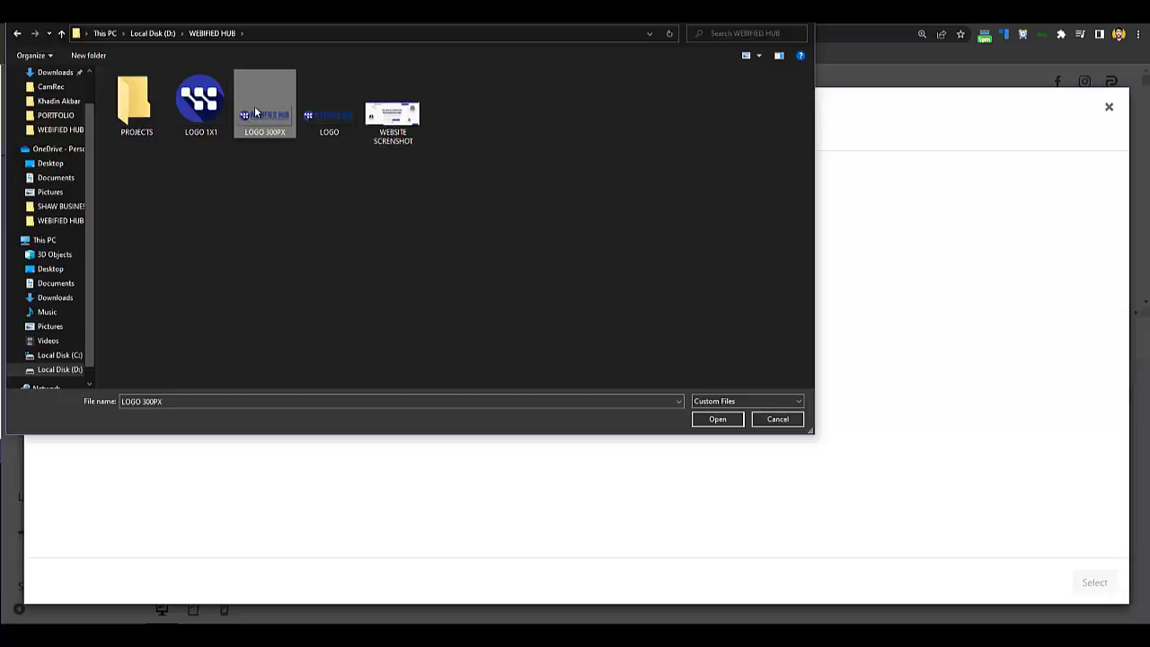
pyautogui.doubleClick(261, 103)
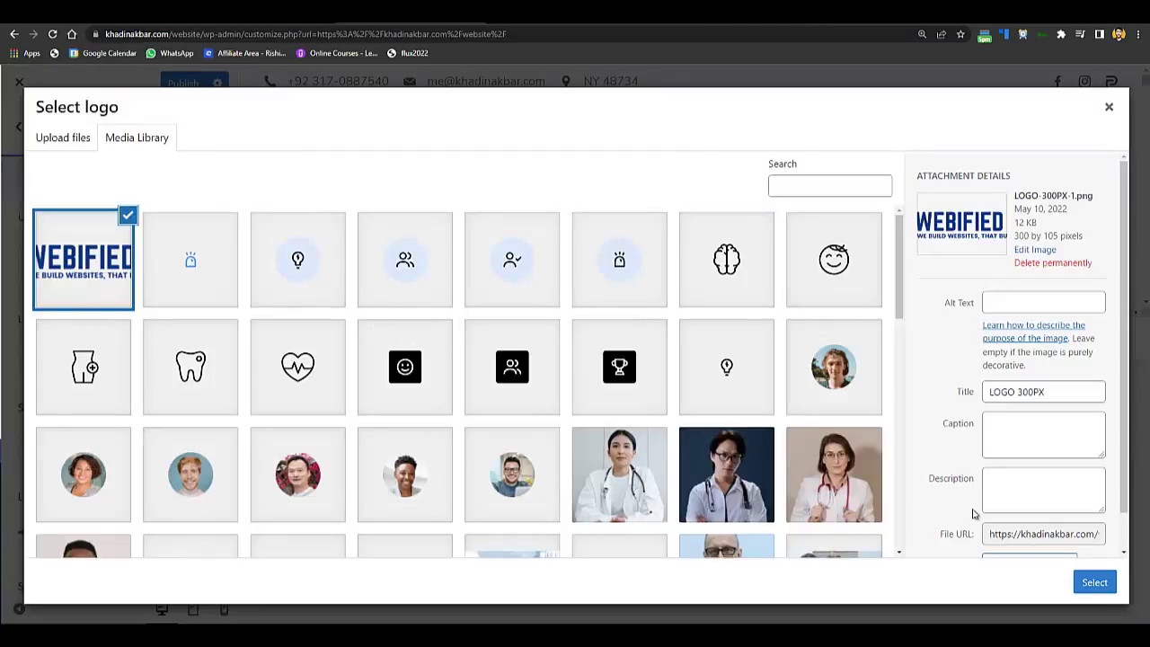
pyautogui.click(1093, 583)
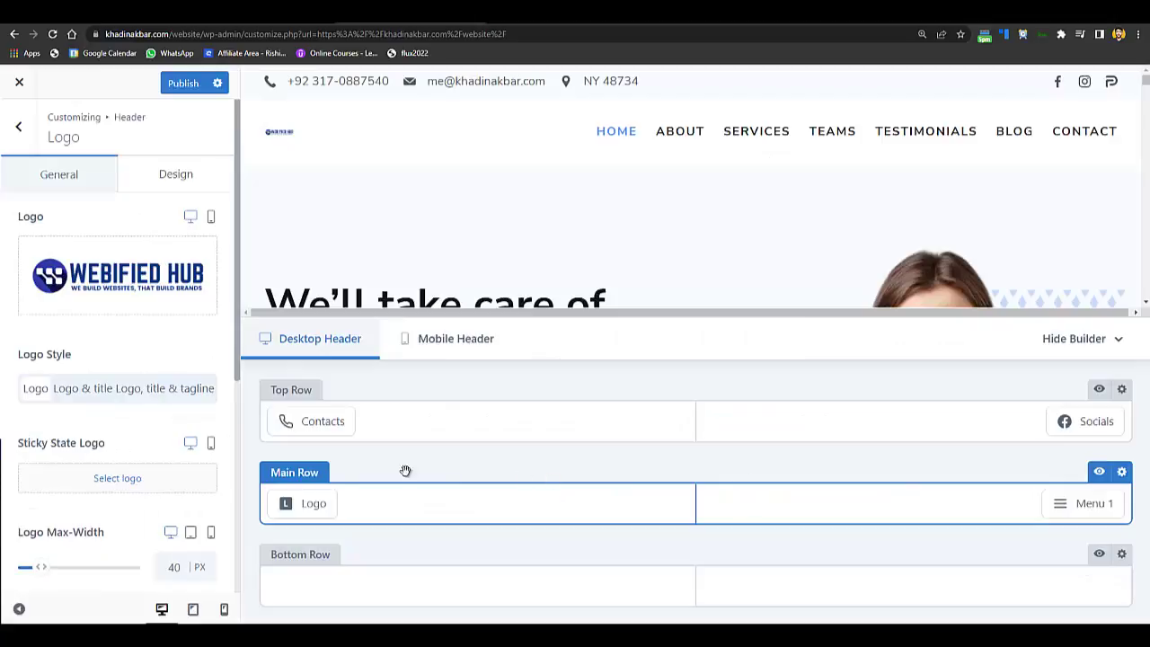
pyautogui.moveTo(42, 566); pyautogui.dragTo(97, 567)
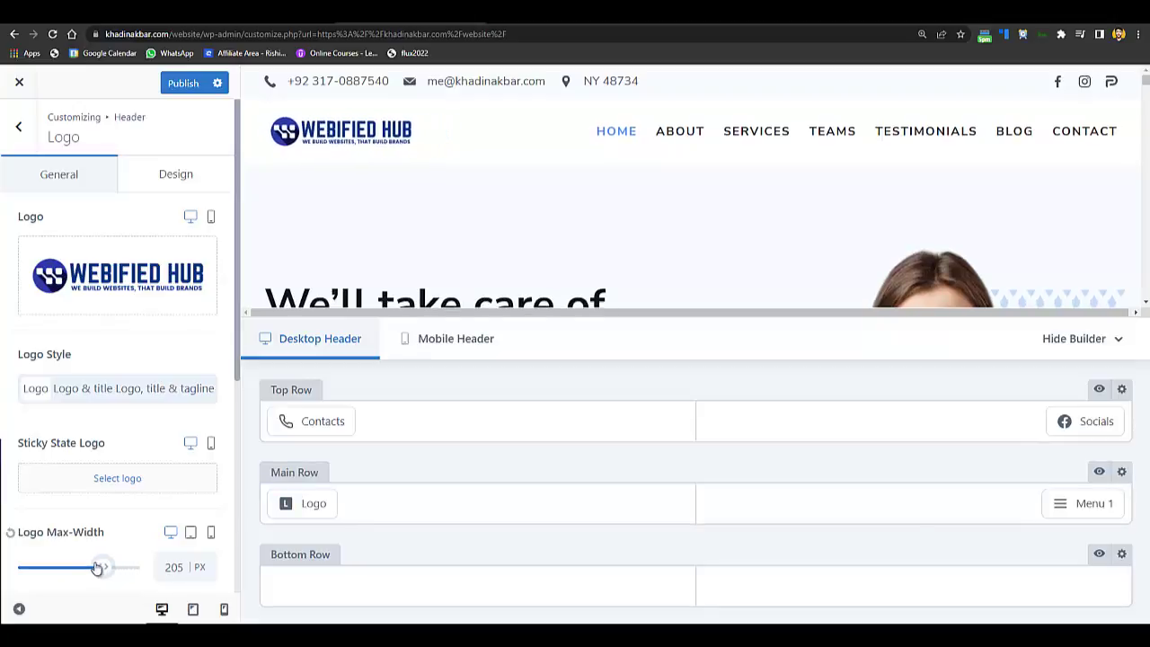
# Review the About Us footer widget's paragraph ending in '1998.'
pyautogui.click(19, 129)
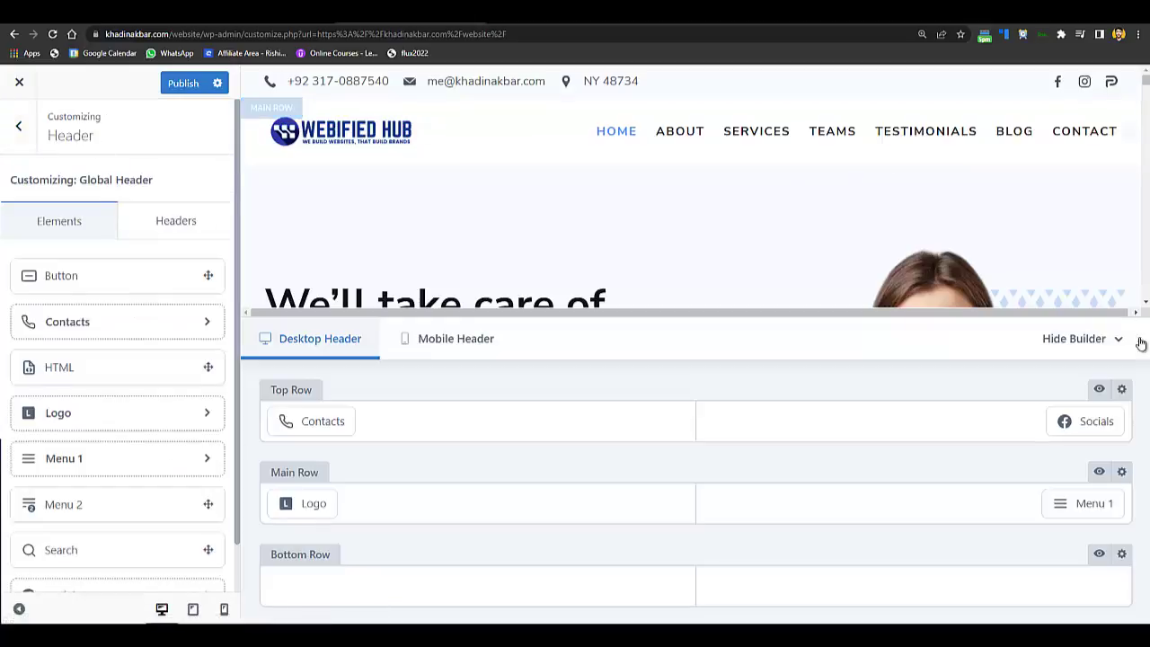
pyautogui.click(1120, 345)
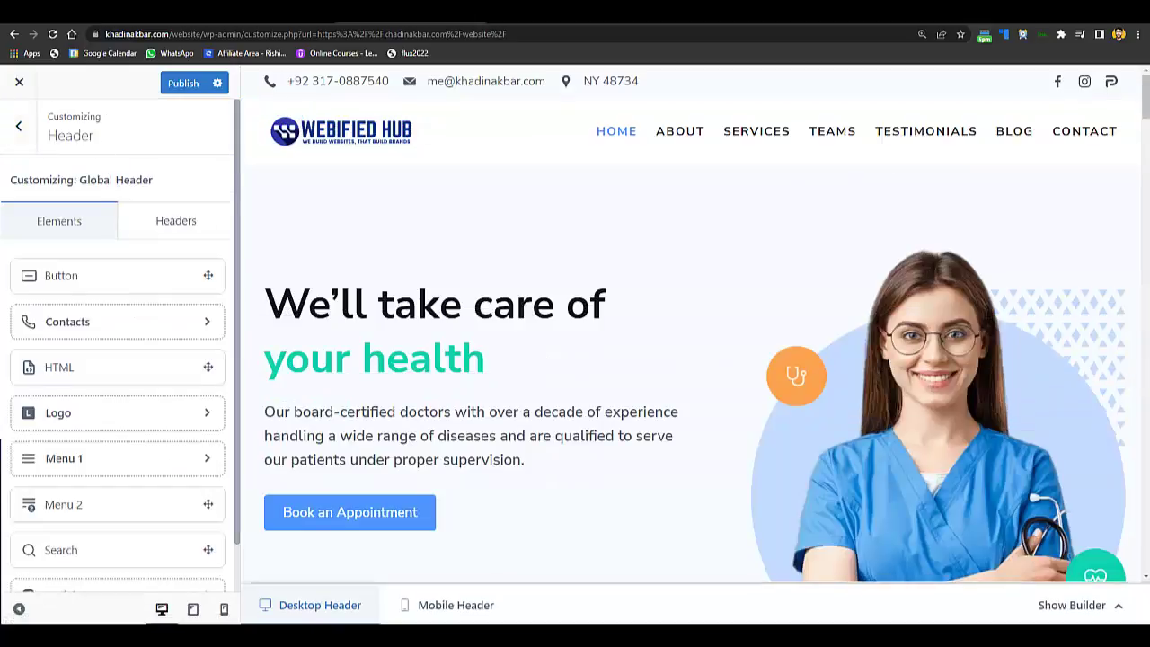
pyautogui.scroll(-10, 1148, 535)
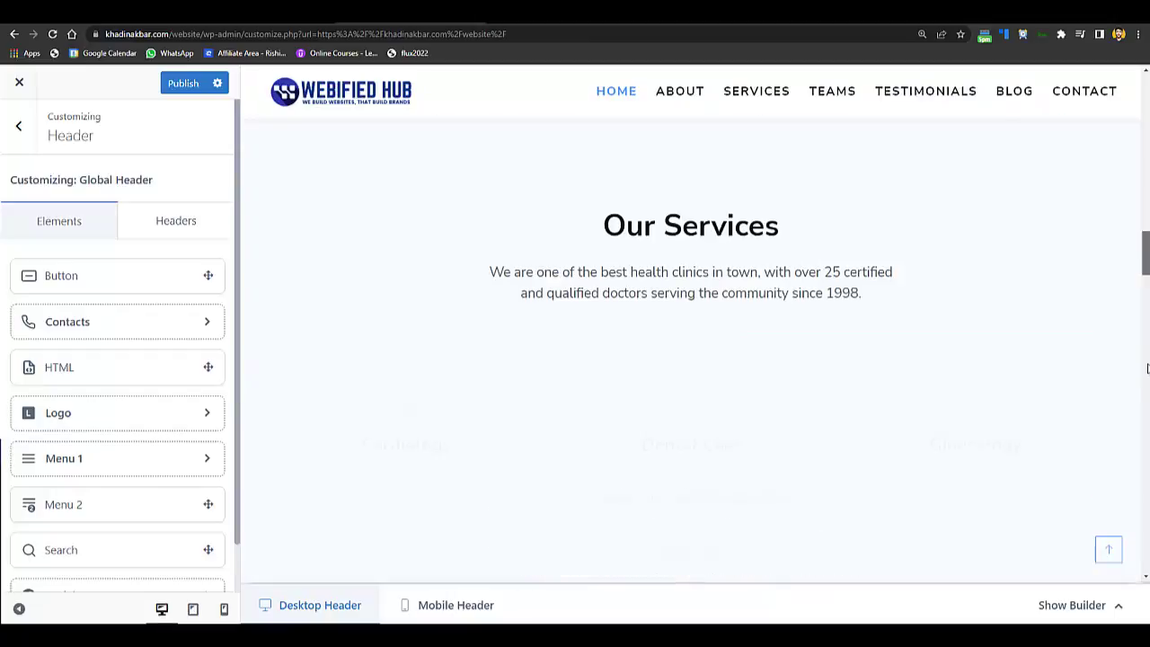
pyautogui.scroll(-5, 1148, 534)
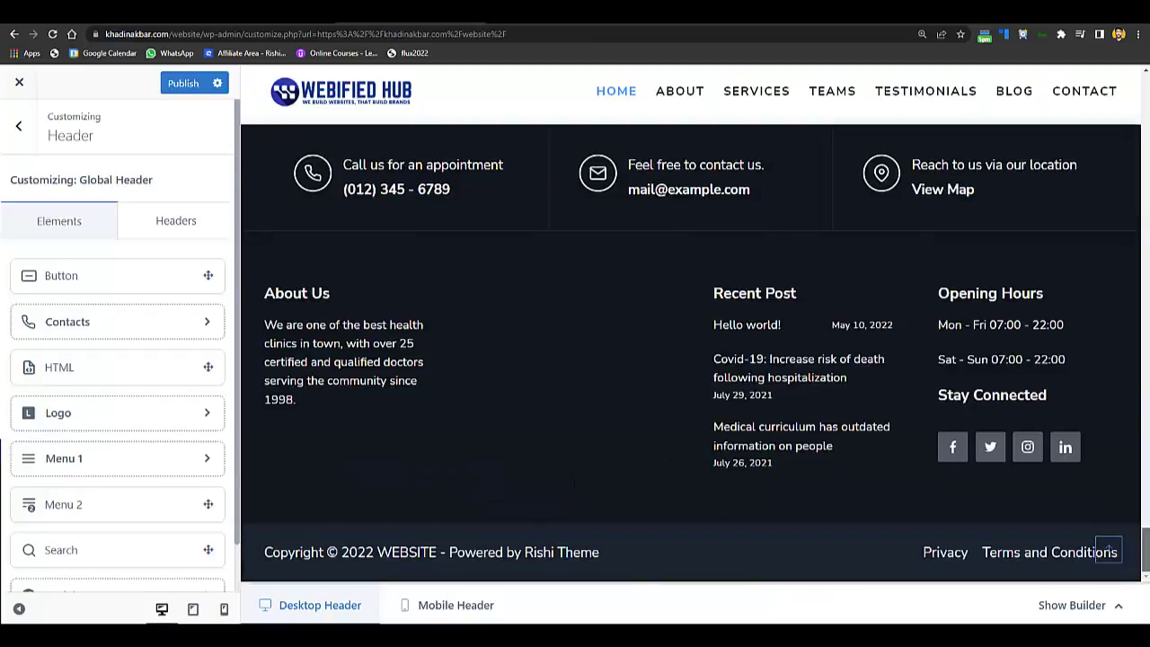
pyautogui.scroll(2, 522, 288)
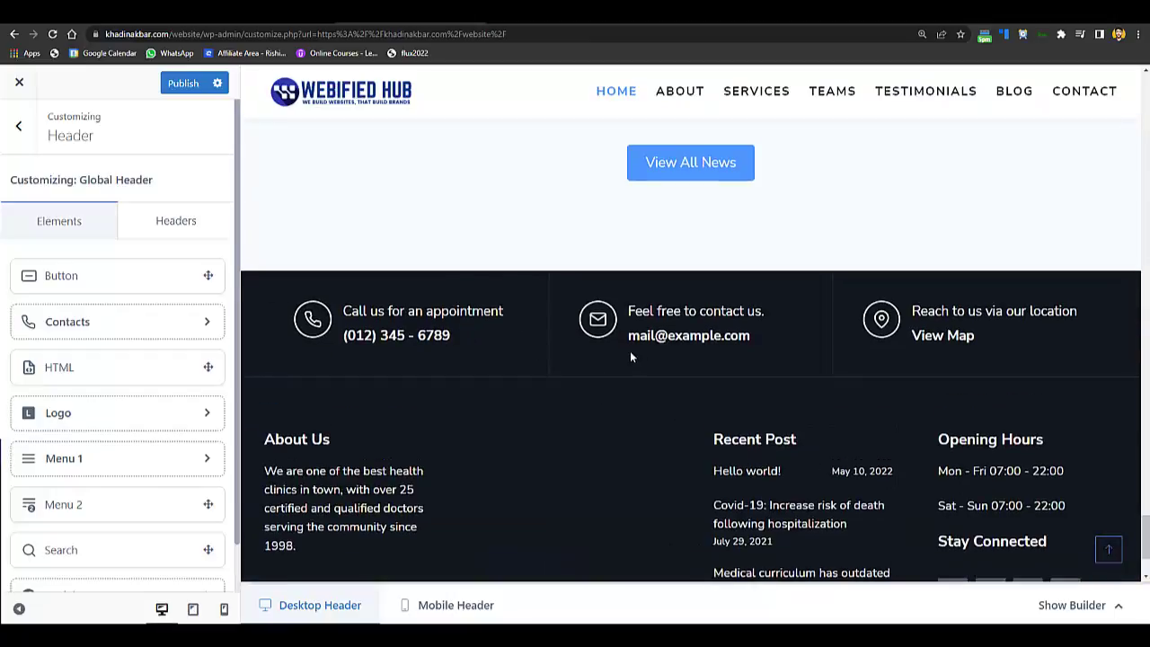
pyautogui.scroll(-2, 1145, 530)
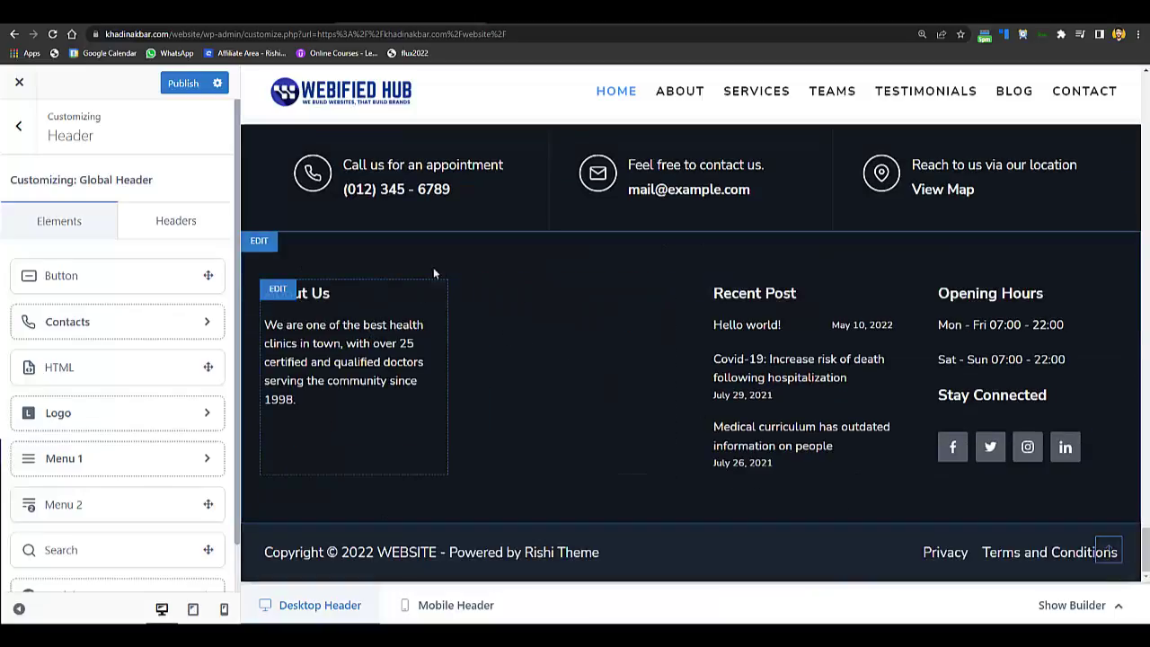
pyautogui.click(284, 289)
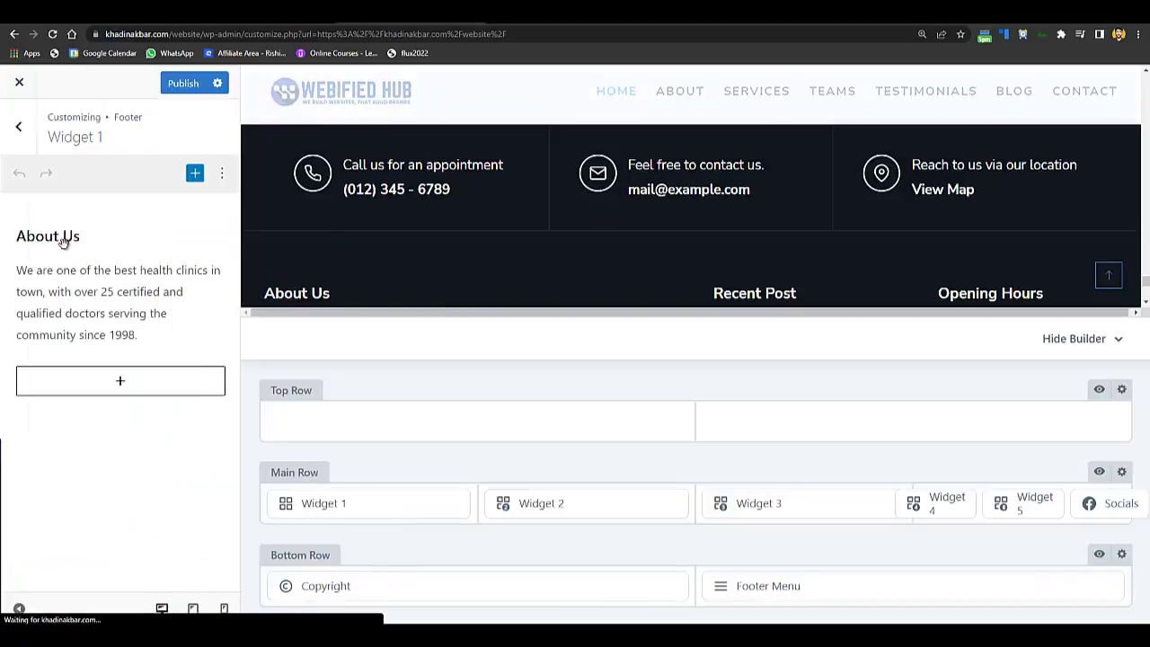
pyautogui.click(63, 312)
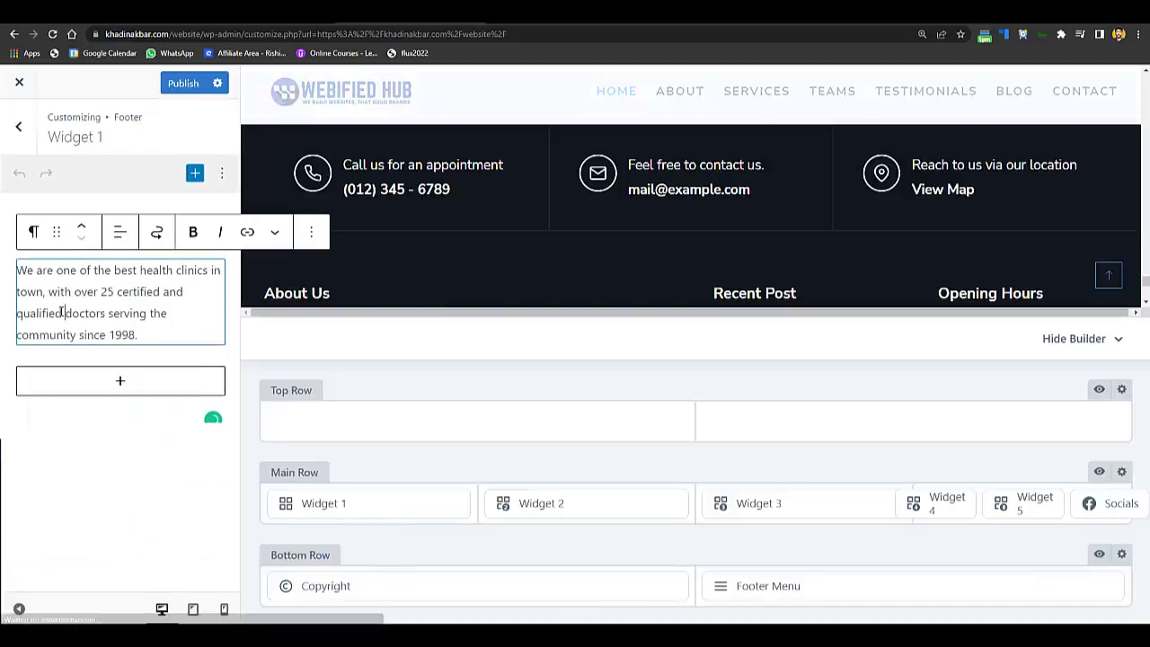
pyautogui.click(146, 329)
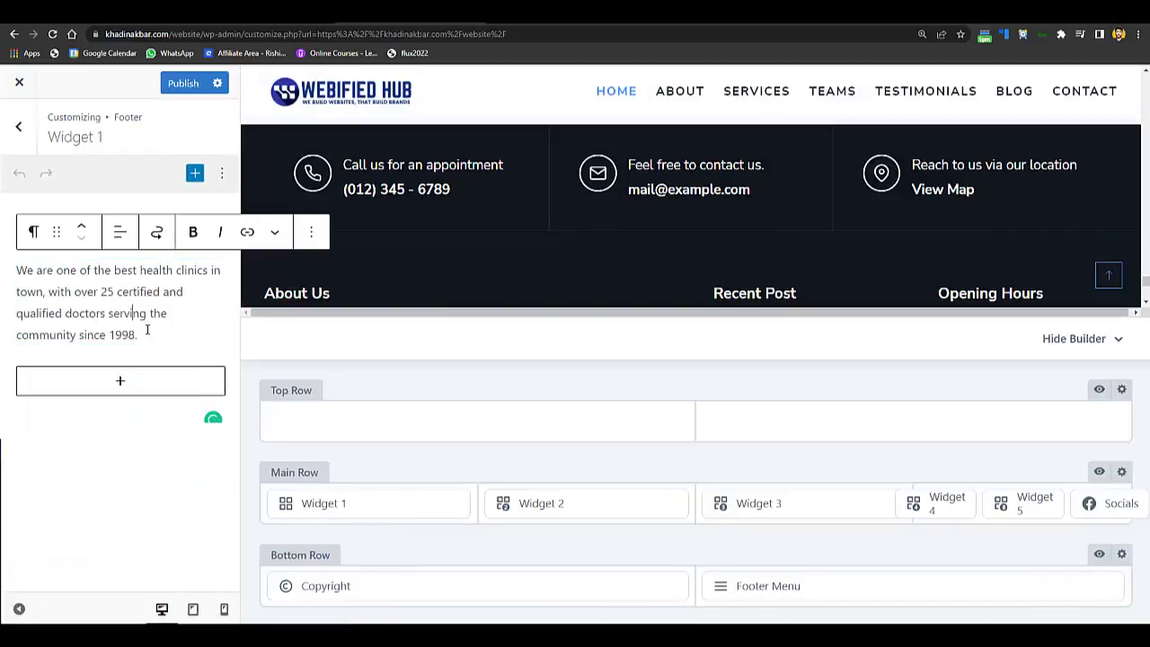
# Check the Opening Hours widget text, ending on the footer Socials settings
pyautogui.click(1079, 339)
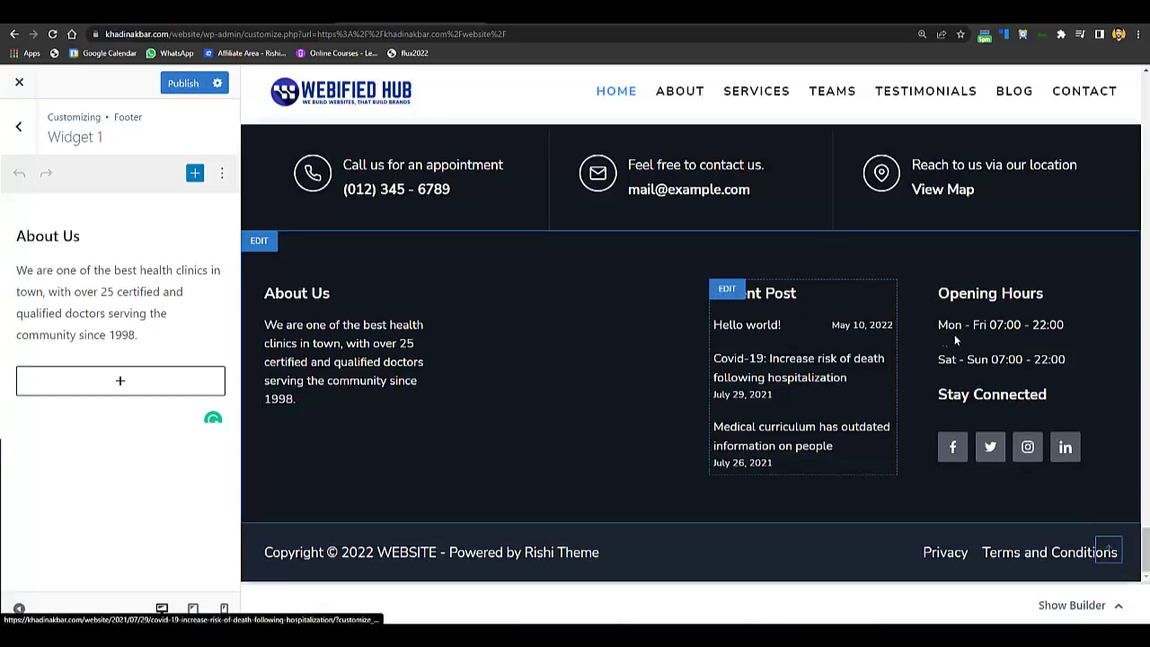
pyautogui.click(949, 291)
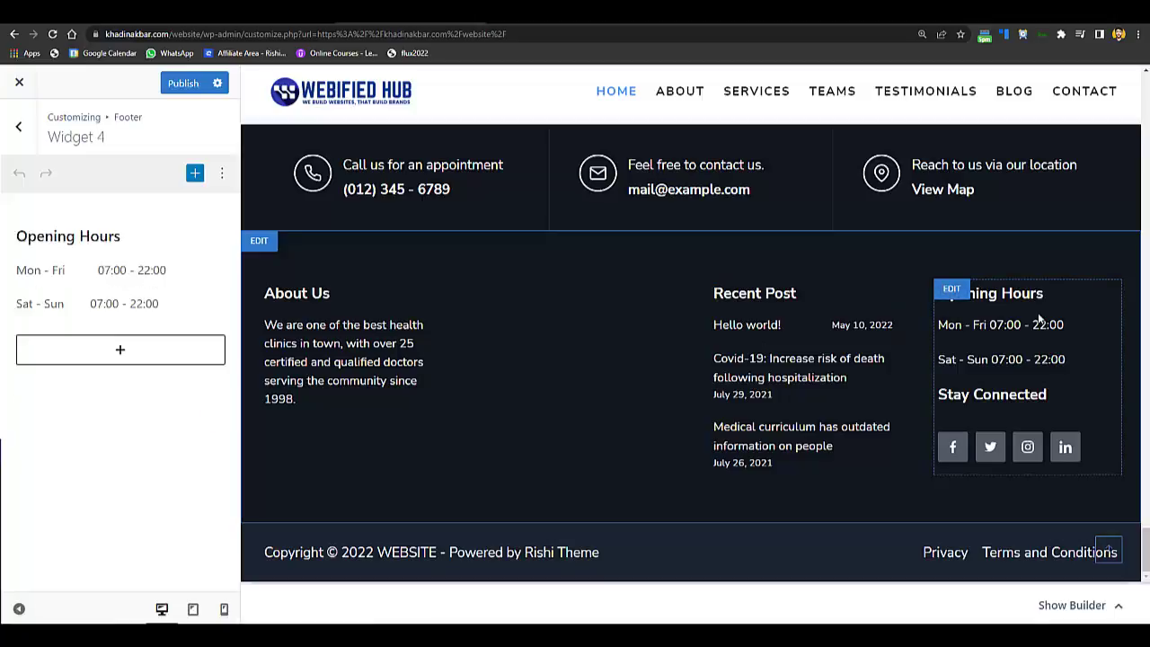
pyautogui.click(154, 303)
pyautogui.click(1136, 448)
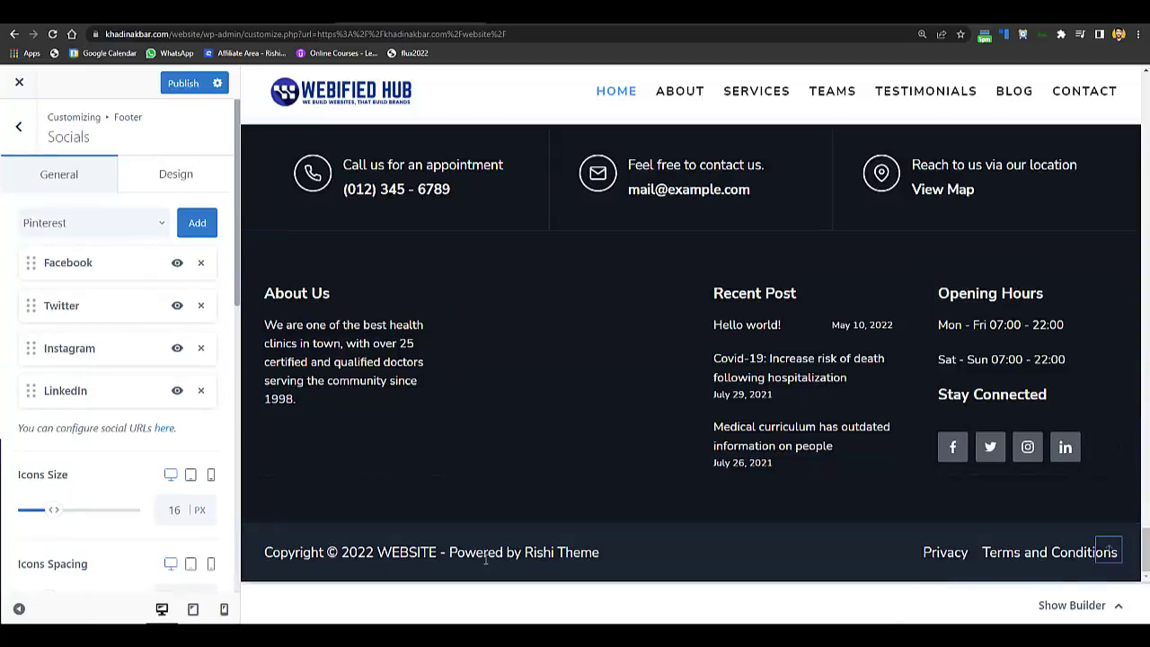
# Replace {theme_author} in the footer Copyright text with WEBIFIED HUB
pyautogui.click(687, 554)
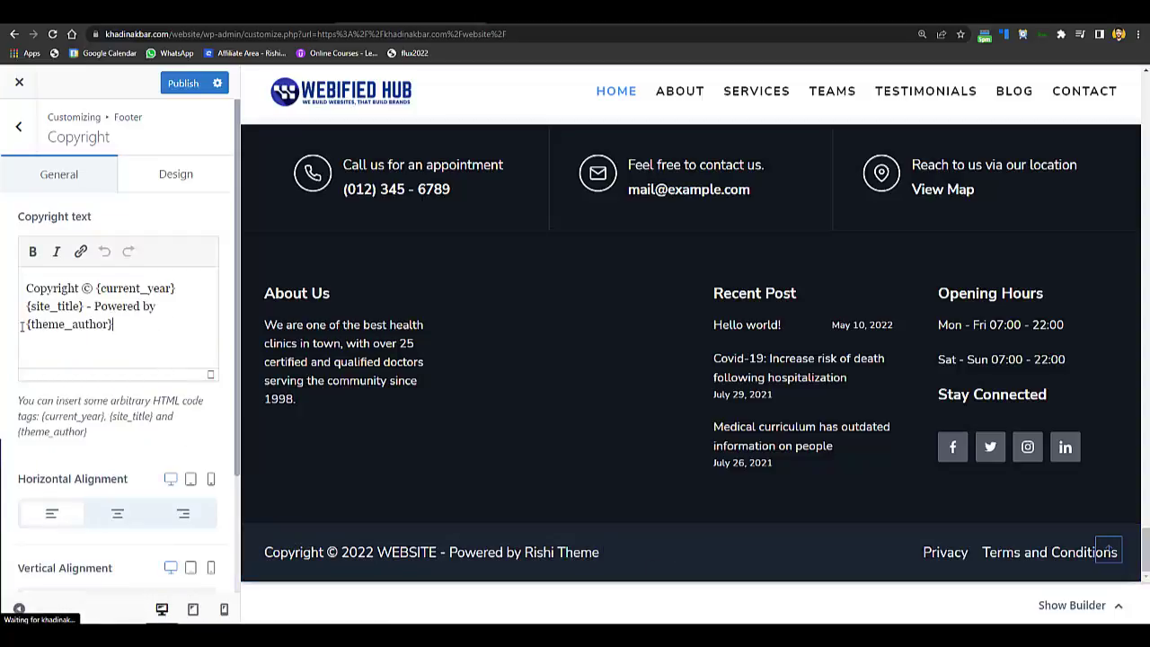
pyautogui.keyDown('shift'); pyautogui.click(25, 325); pyautogui.keyUp('shift')
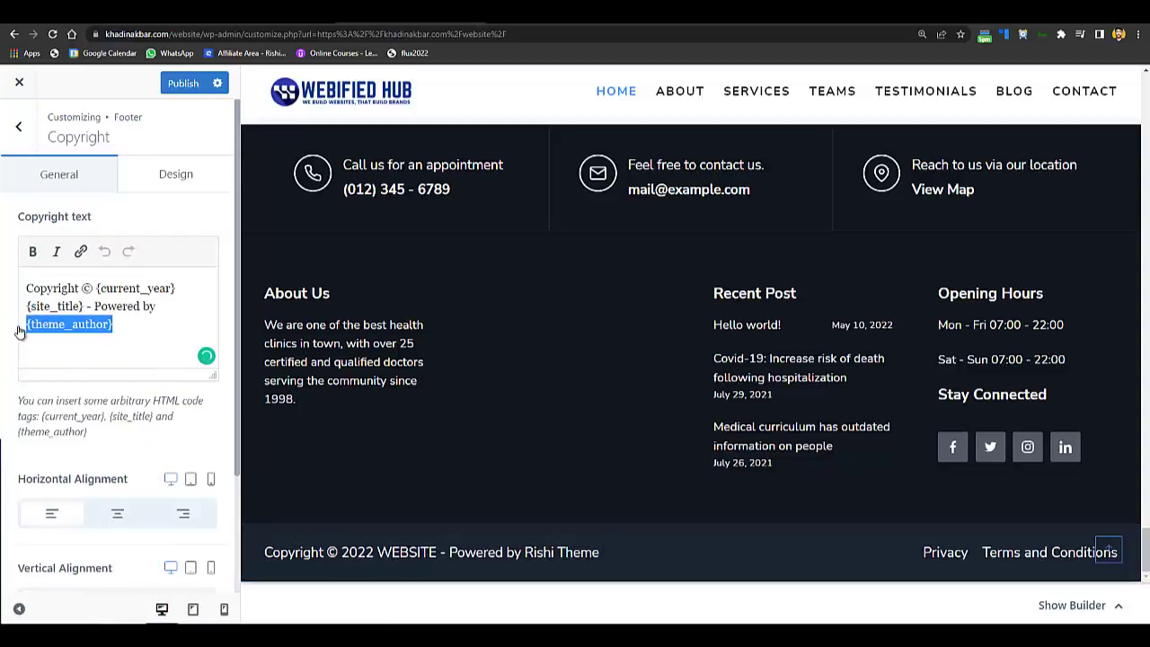
pyautogui.write('WEBIFIED HUB')
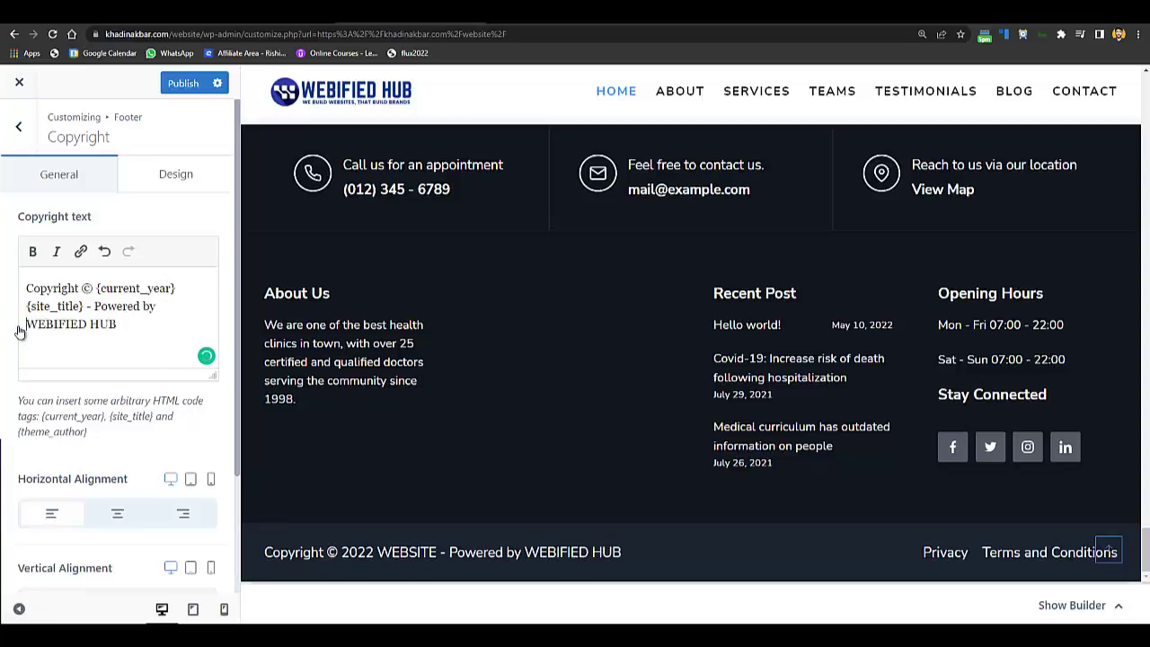
pyautogui.hotkey('shift', 'Right')
pyautogui.hotkey('shift', 'Right')
pyautogui.hotkey('shift', 'Right')
pyautogui.hotkey('shift', 'Right')
pyautogui.hotkey('shift', 'Right')
pyautogui.hotkey('shift', 'Right')
pyautogui.hotkey('shift', 'Right')
pyautogui.hotkey('shift', 'Right')
pyautogui.hotkey('shift', 'Right')
pyautogui.hotkey('shift', 'Right')
pyautogui.click(80, 252)
pyautogui.write('htt')
pyautogui.press('BackSpace')
pyautogui.press('BackSpace')
pyautogui.press('BackSpace')
pyautogui.write('https')
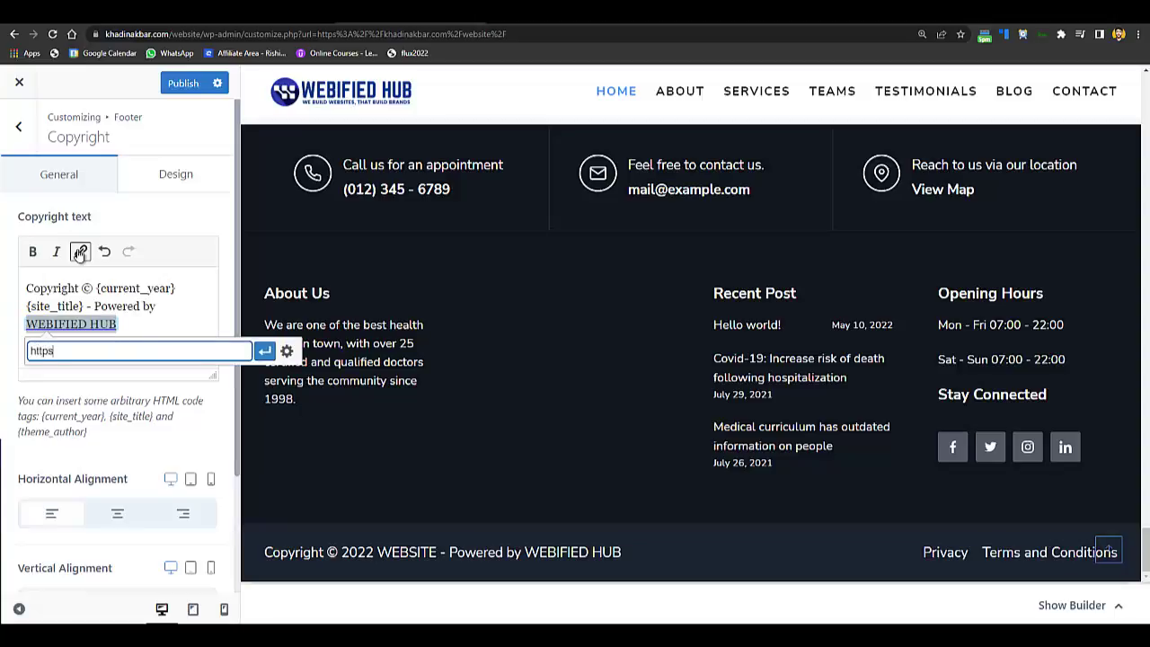
pyautogui.write('://www.webifiedhub.com')
pyautogui.press('Return')
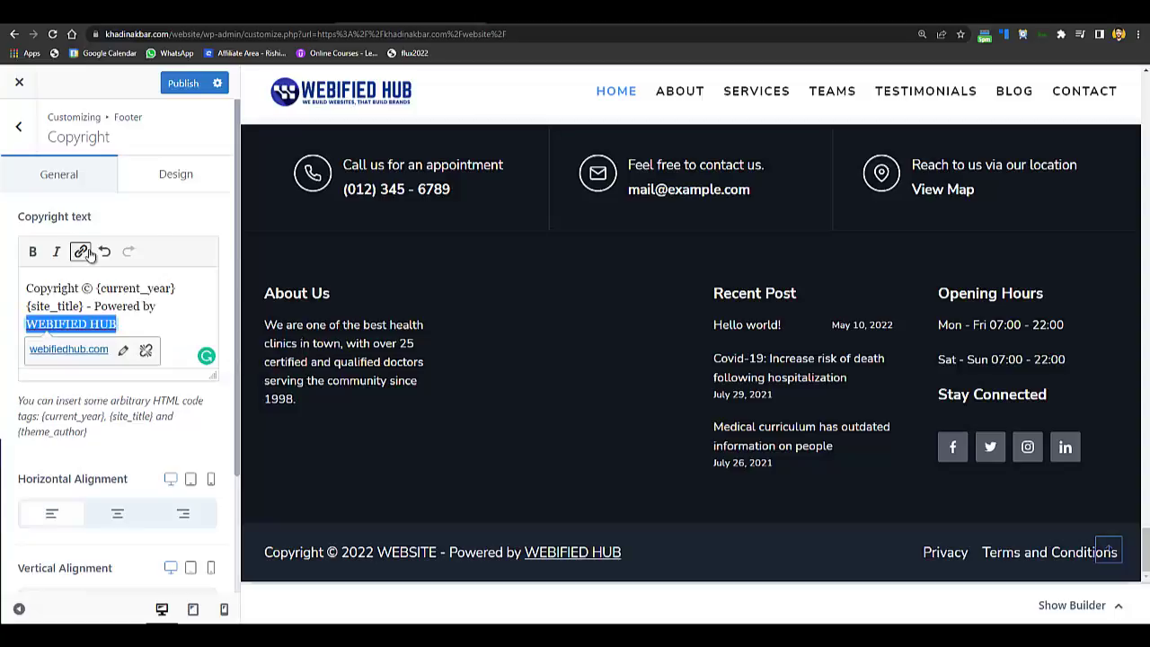
pyautogui.click(191, 83)
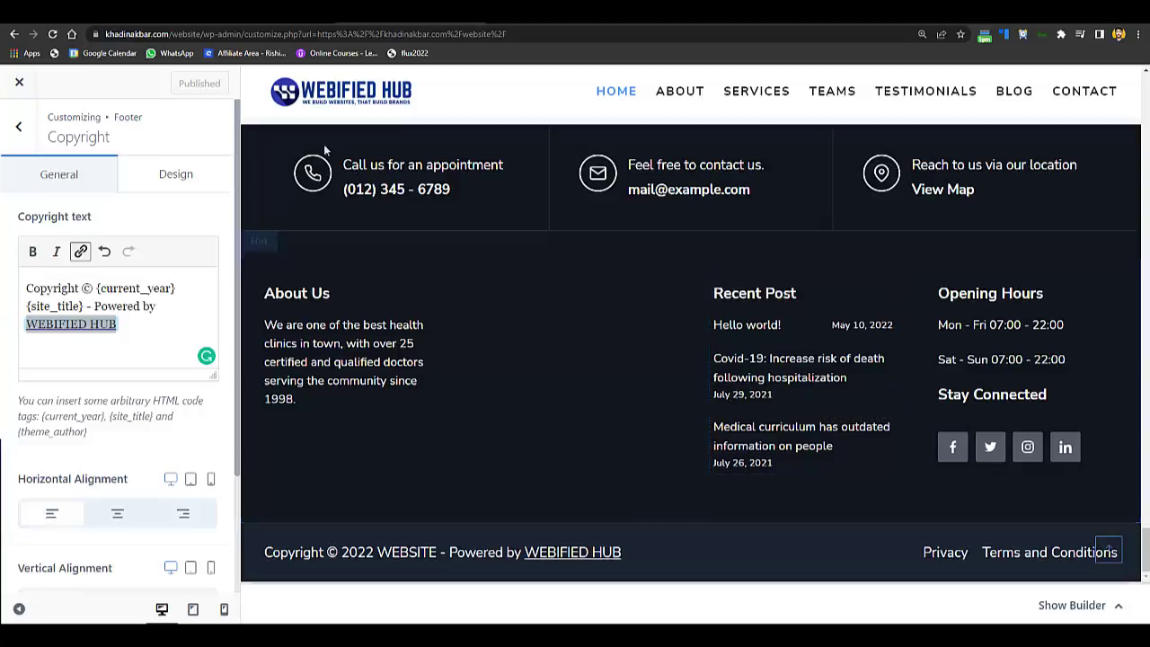
# In General Options > Colors, darken global palette Color 3 to a deep navy
pyautogui.click(20, 143)
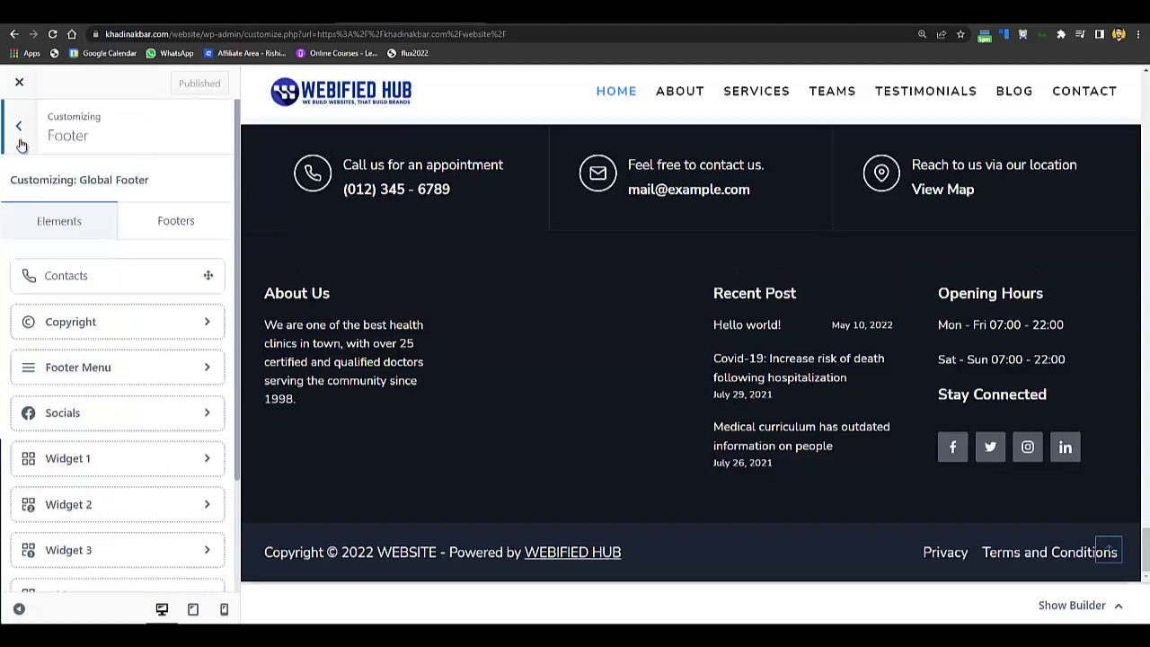
pyautogui.click(20, 141)
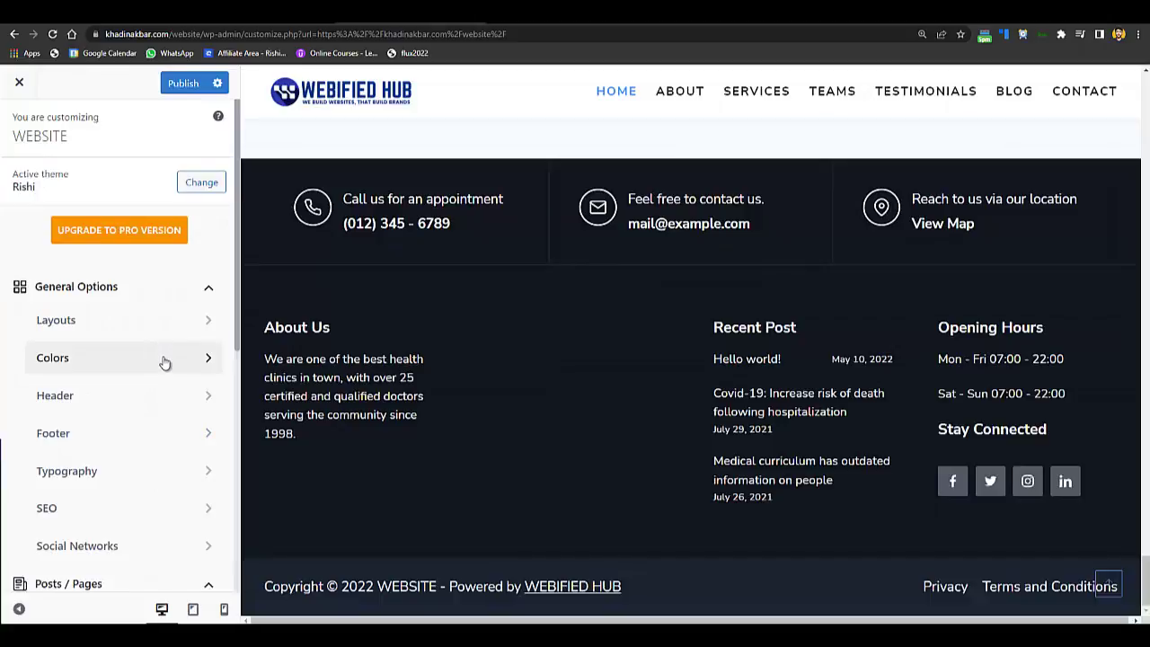
pyautogui.click(164, 363)
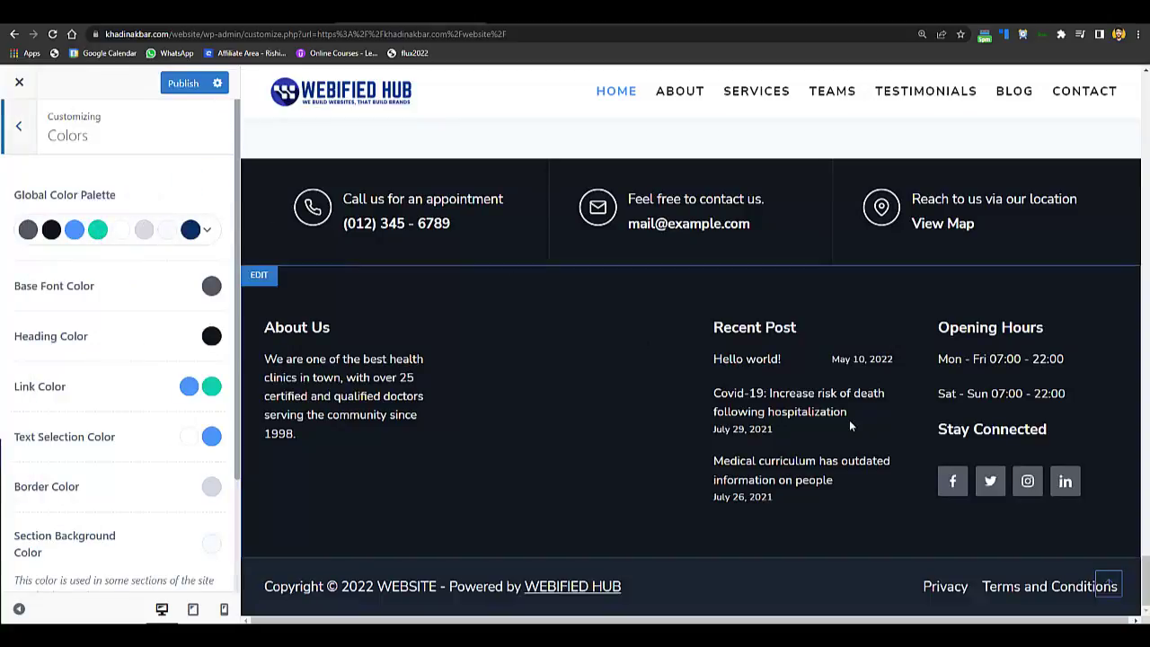
pyautogui.click(1108, 583)
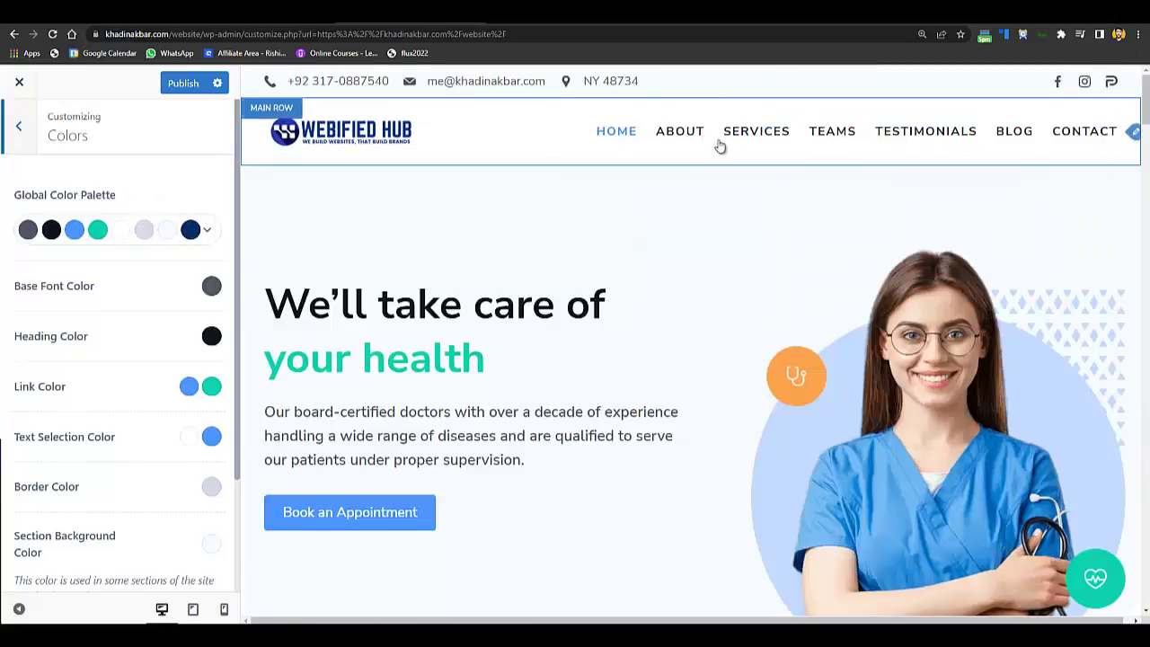
pyautogui.click(75, 231)
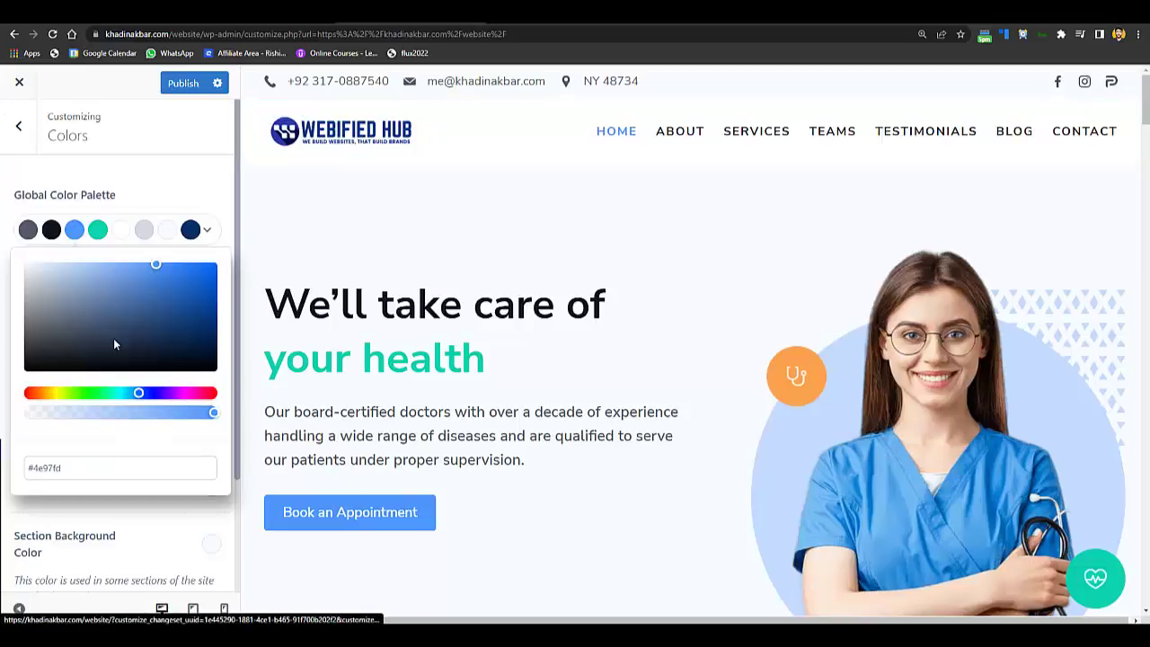
pyautogui.moveTo(138, 393); pyautogui.dragTo(151, 399)
pyautogui.moveTo(193, 306); pyautogui.dragTo(217, 319)
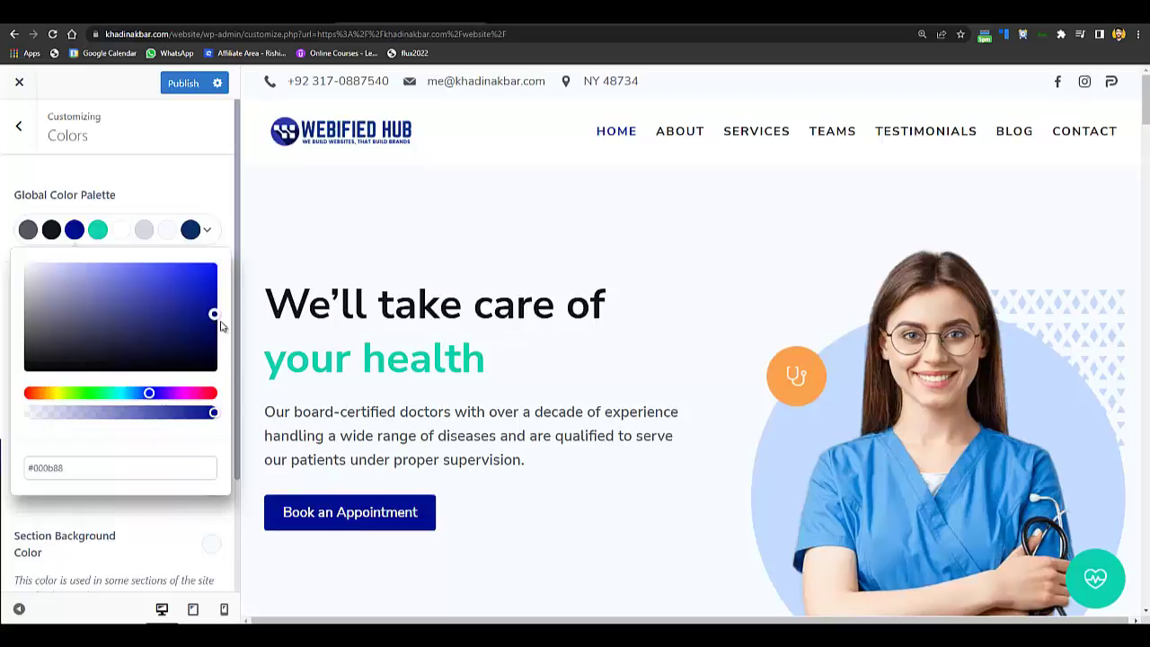
# Change palette Color 4 from teal to a deep blue and check the preview
pyautogui.click(98, 230)
pyautogui.click(148, 396)
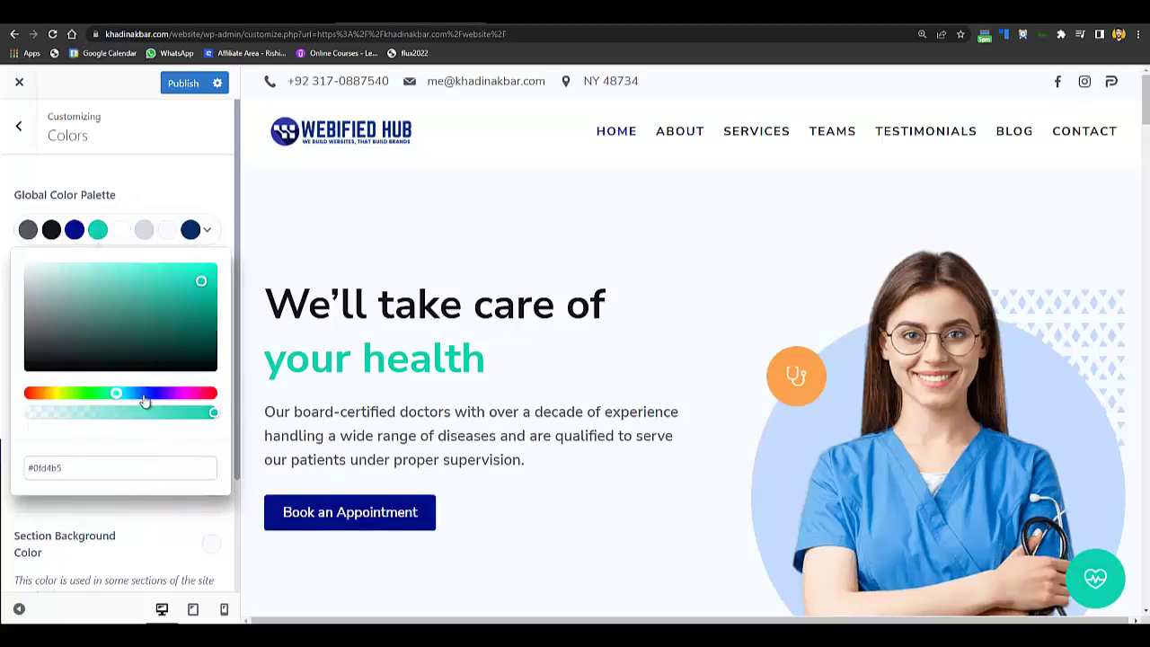
pyautogui.moveTo(150, 399); pyautogui.dragTo(149, 399)
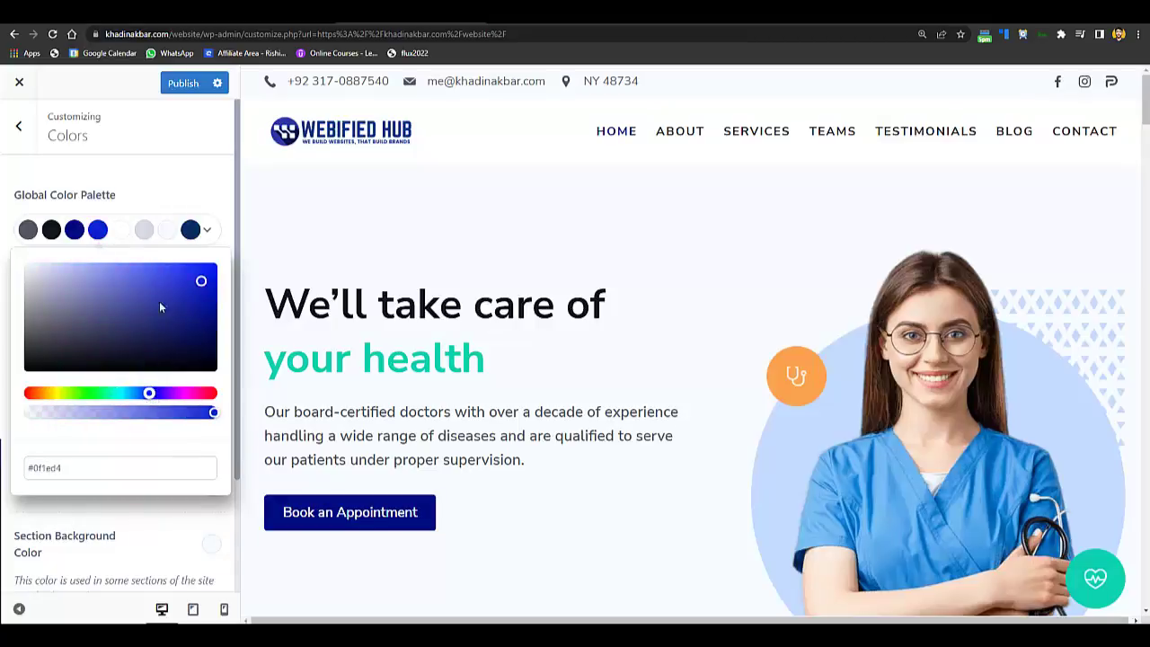
pyautogui.click(185, 249)
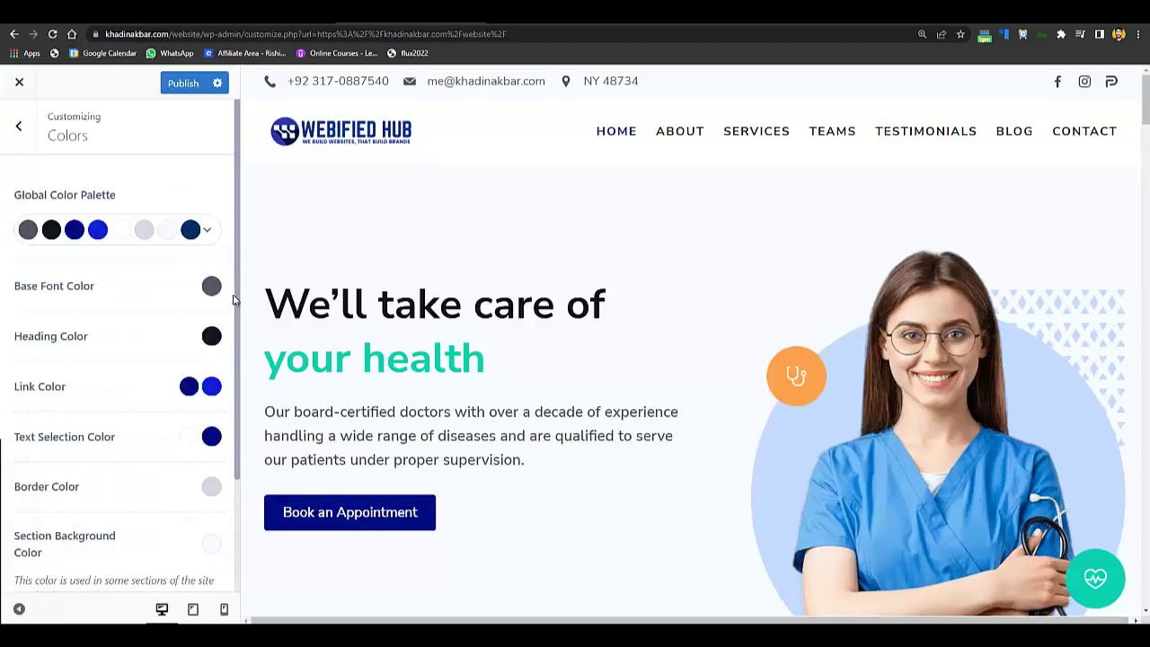
pyautogui.moveTo(238, 324); pyautogui.dragTo(257, 180)
pyautogui.scroll(-5, 1138, 321)
pyautogui.scroll(5, 1137, 320)
pyautogui.scroll(-15, 1138, 482)
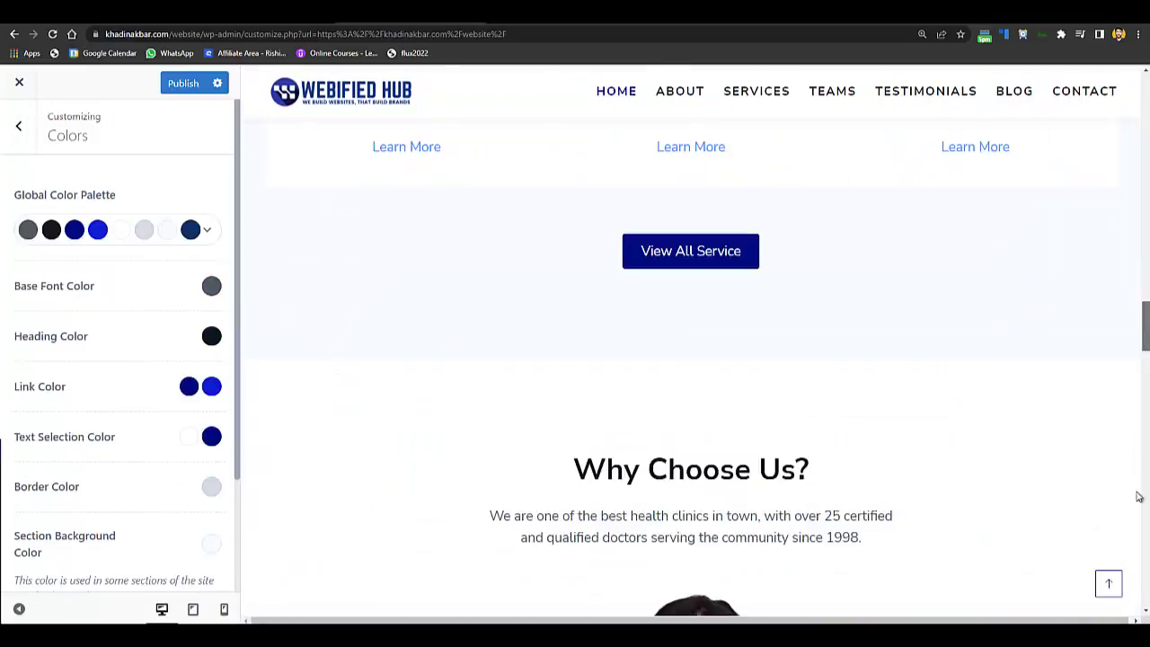
pyautogui.scroll(-15, 1137, 535)
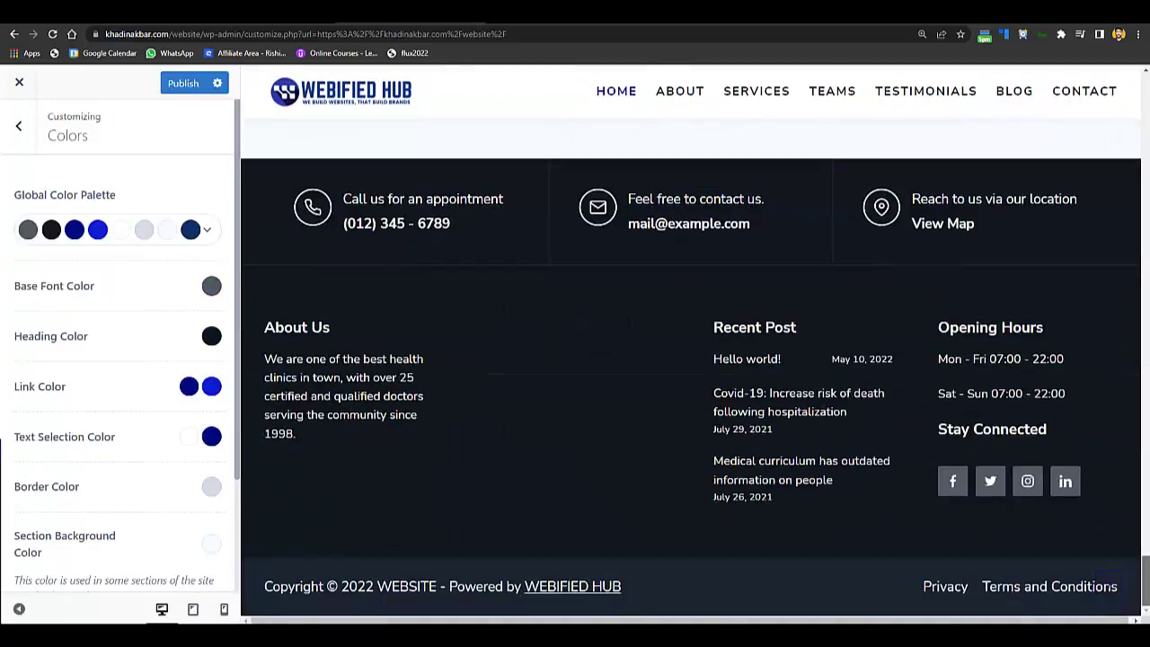
pyautogui.scroll(1, 691, 390)
pyautogui.scroll(-1, 691, 390)
pyautogui.scroll(20, 412, 327)
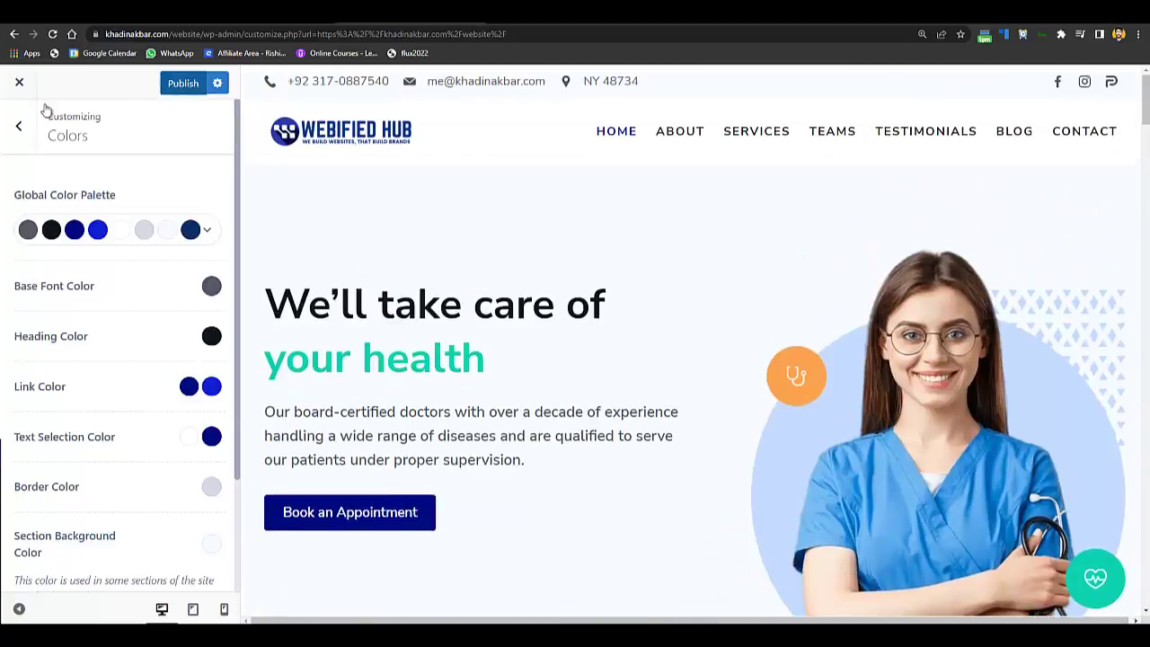
# Upload the LOGO image in Site Identity, crop it, and set it as site icon
pyautogui.click(18, 126)
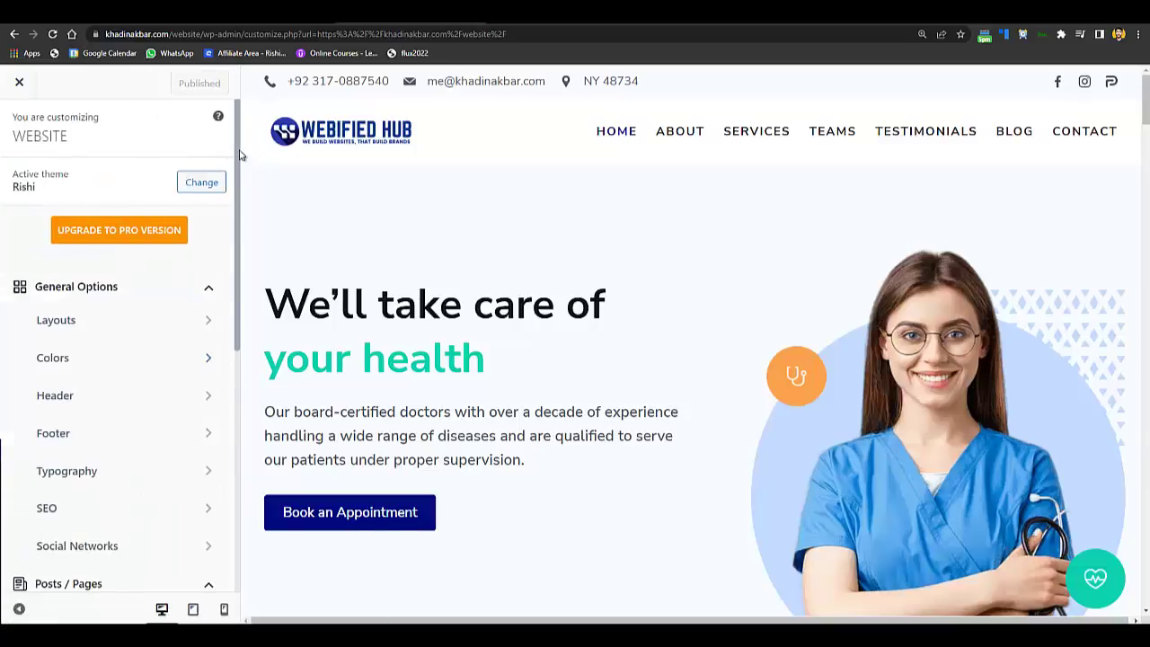
pyautogui.scroll(-5, 234, 462)
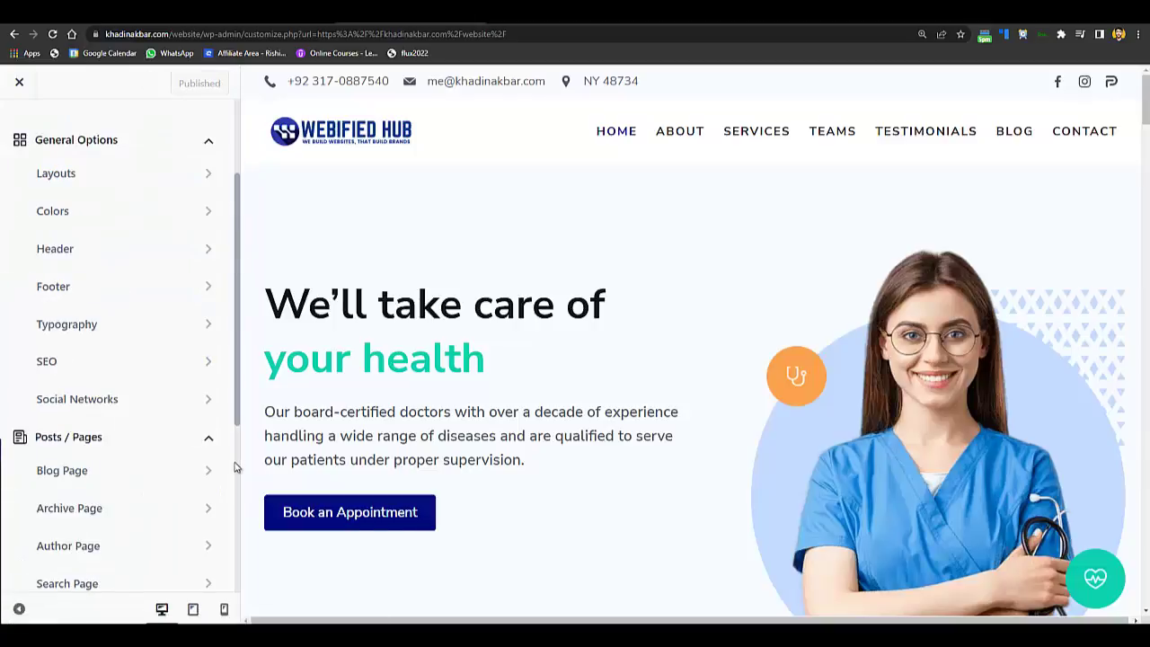
pyautogui.click(94, 413)
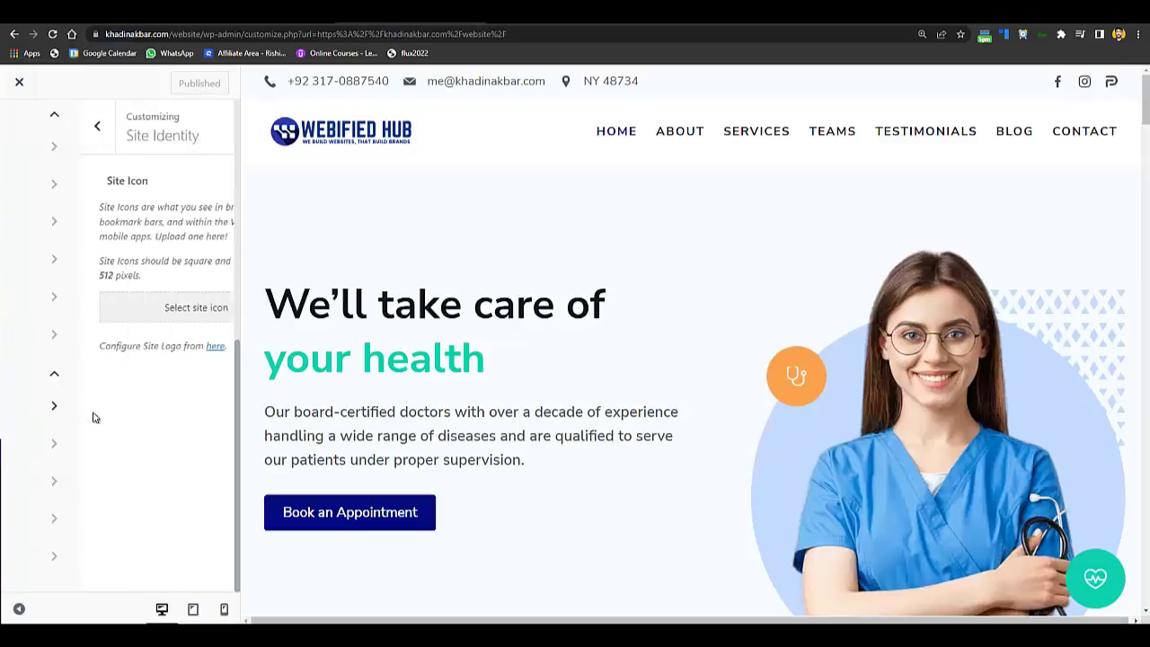
pyautogui.click(95, 316)
pyautogui.click(87, 142)
pyautogui.click(546, 359)
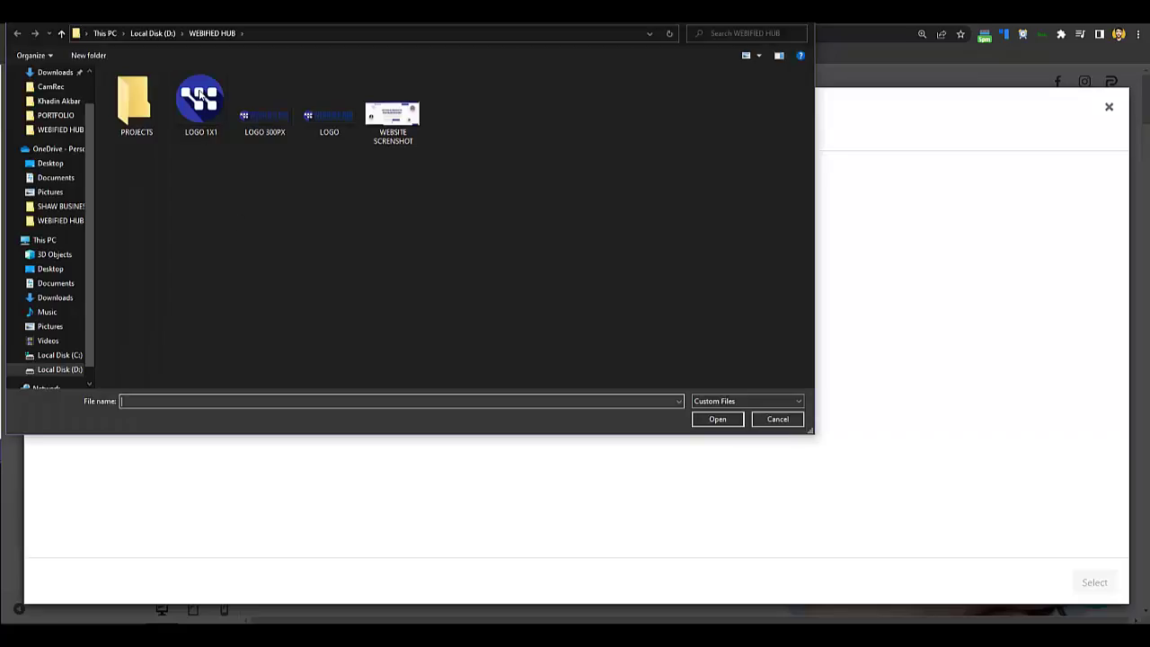
pyautogui.doubleClick(204, 99)
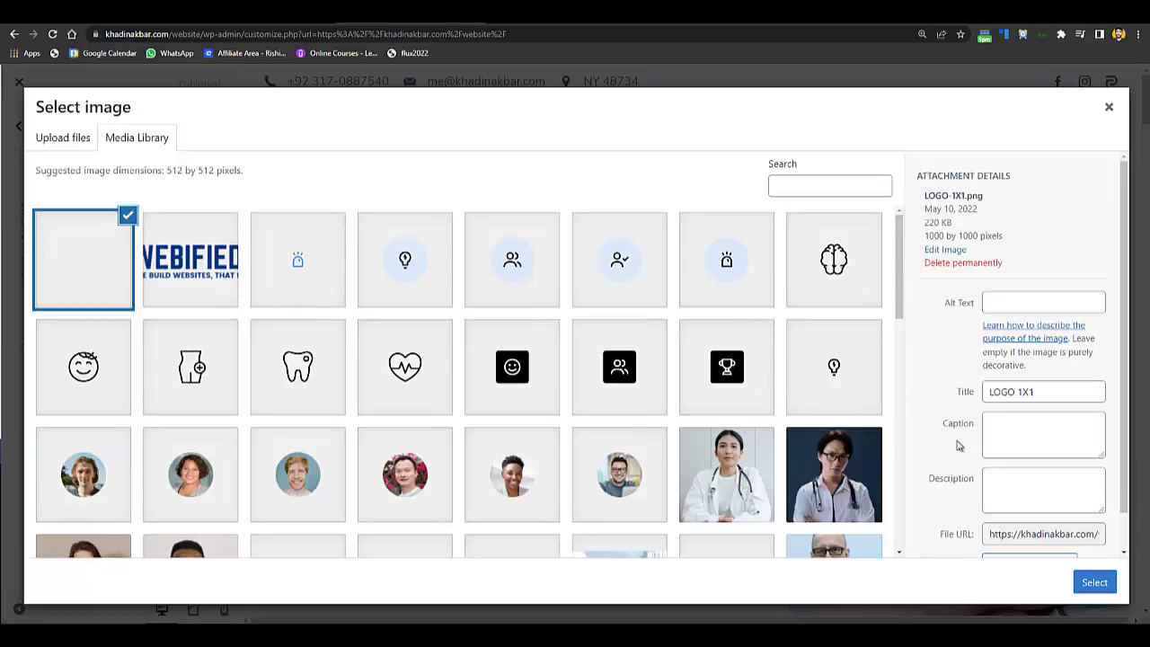
pyautogui.click(1093, 583)
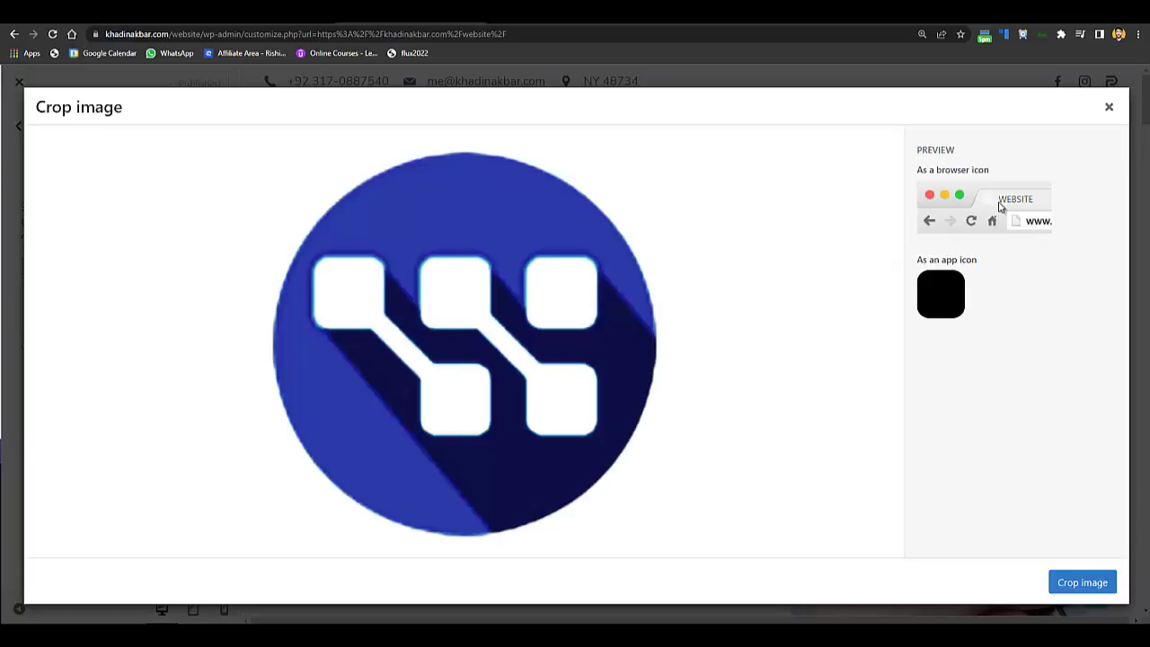
pyautogui.click(1081, 589)
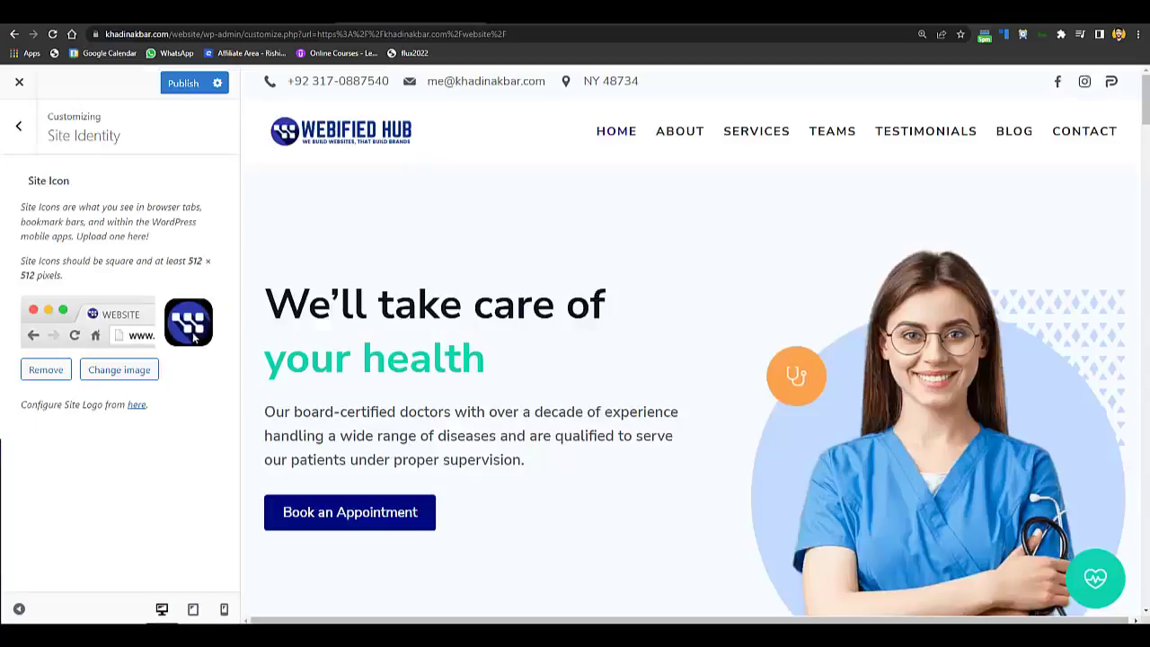
pyautogui.click(29, 143)
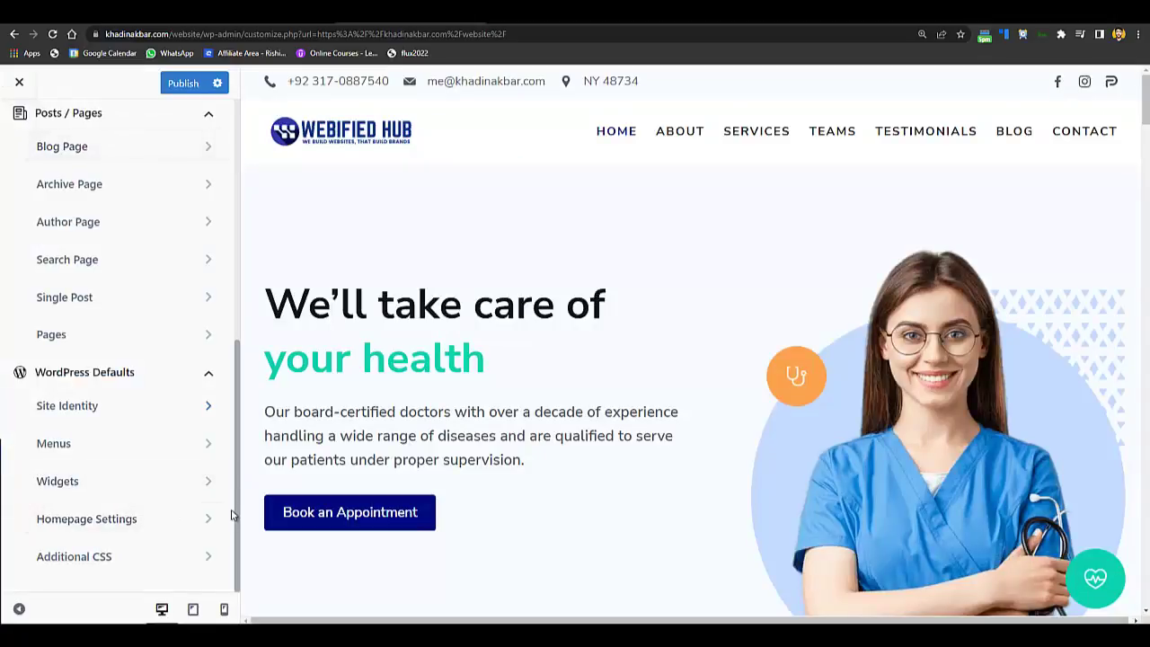
pyautogui.moveTo(239, 521); pyautogui.dragTo(238, 319)
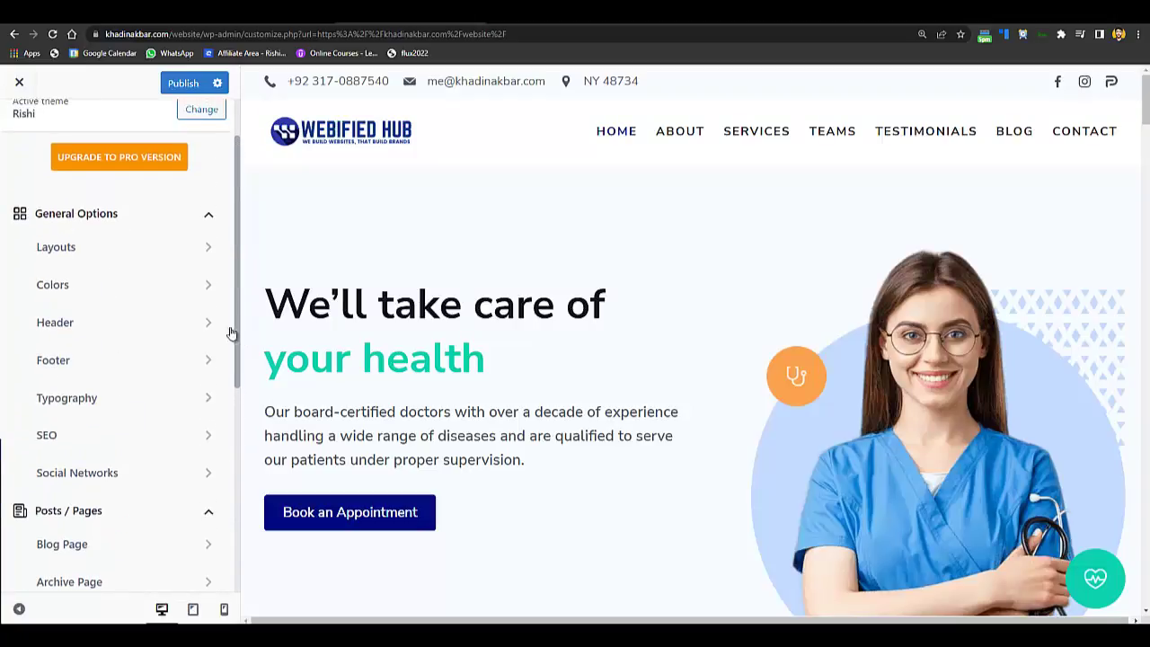
# Publish the pending customizer changes, including the new site icon
pyautogui.click(201, 328)
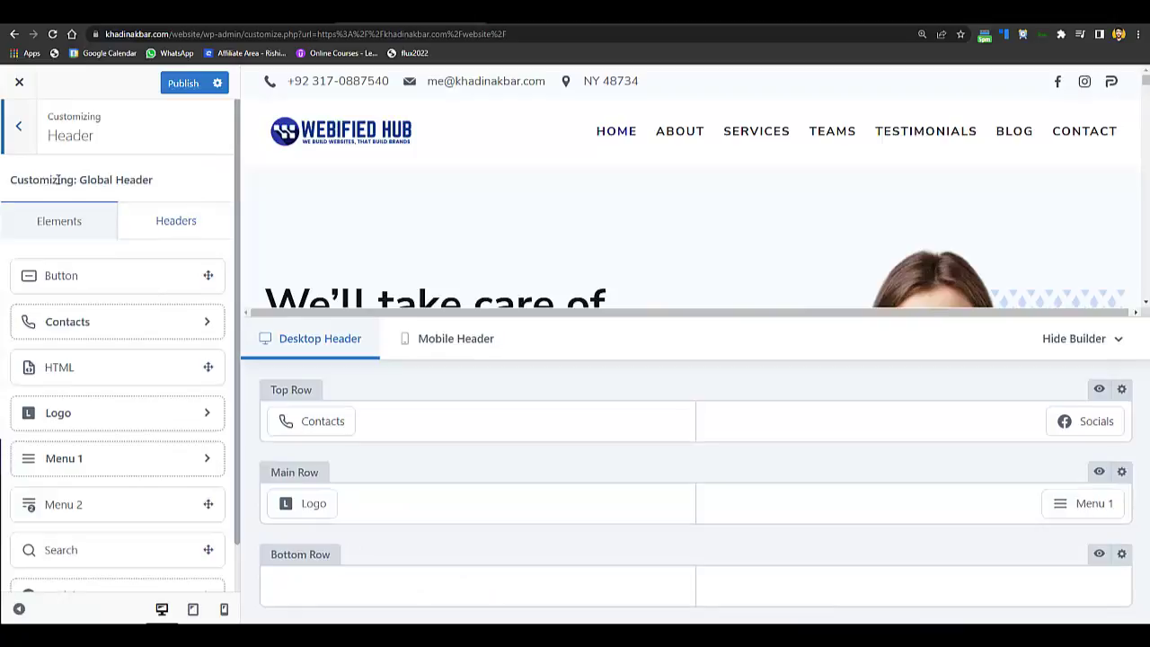
pyautogui.click(36, 149)
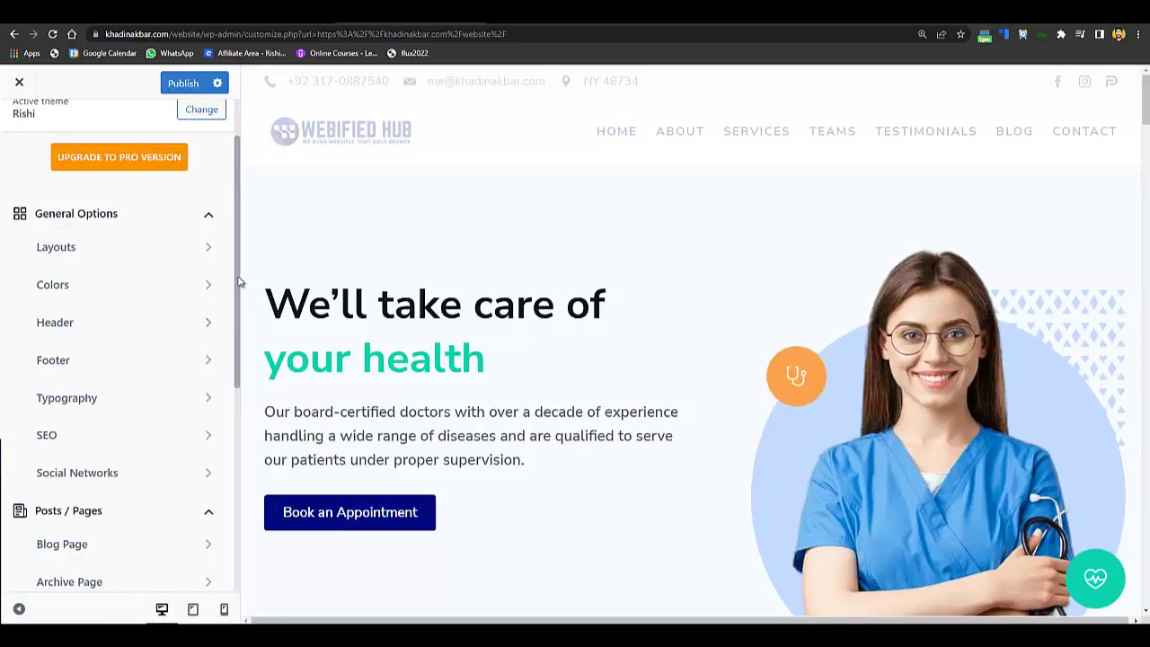
pyautogui.moveTo(238, 288); pyautogui.dragTo(206, 501)
pyautogui.click(170, 414)
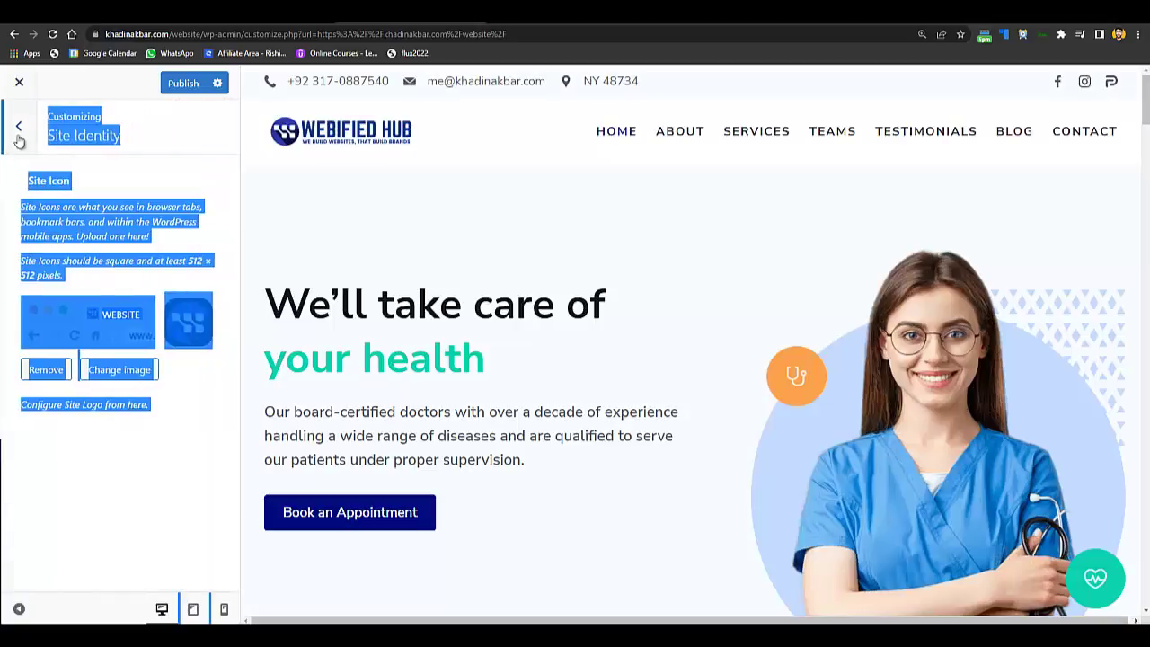
pyautogui.click(23, 132)
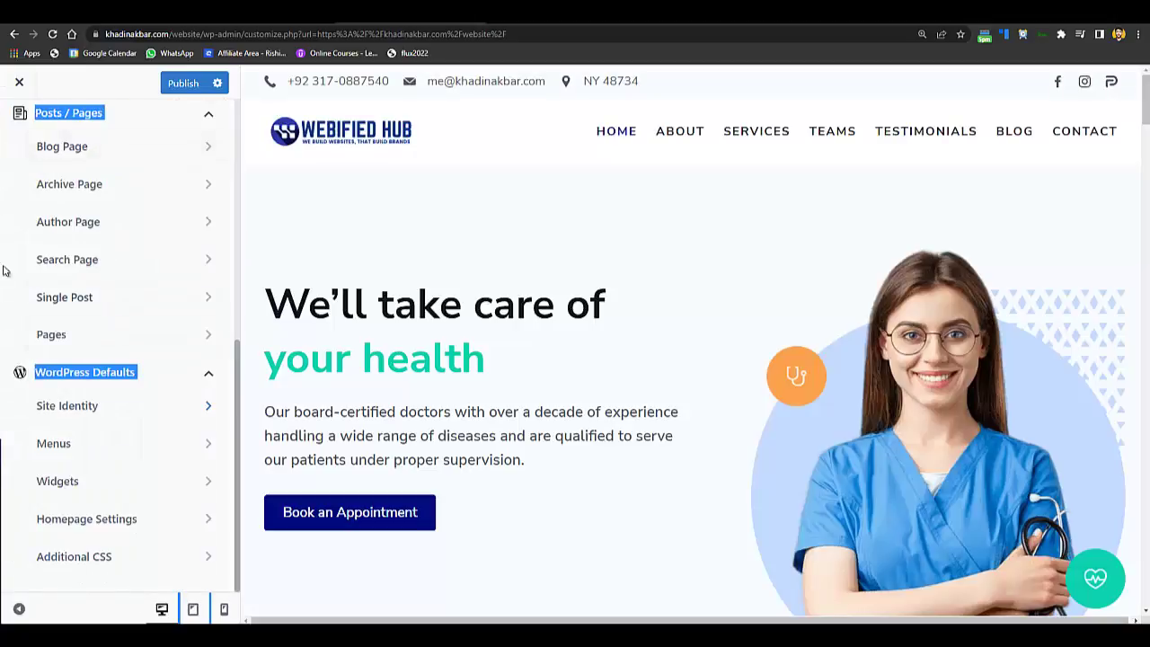
pyautogui.click(167, 84)
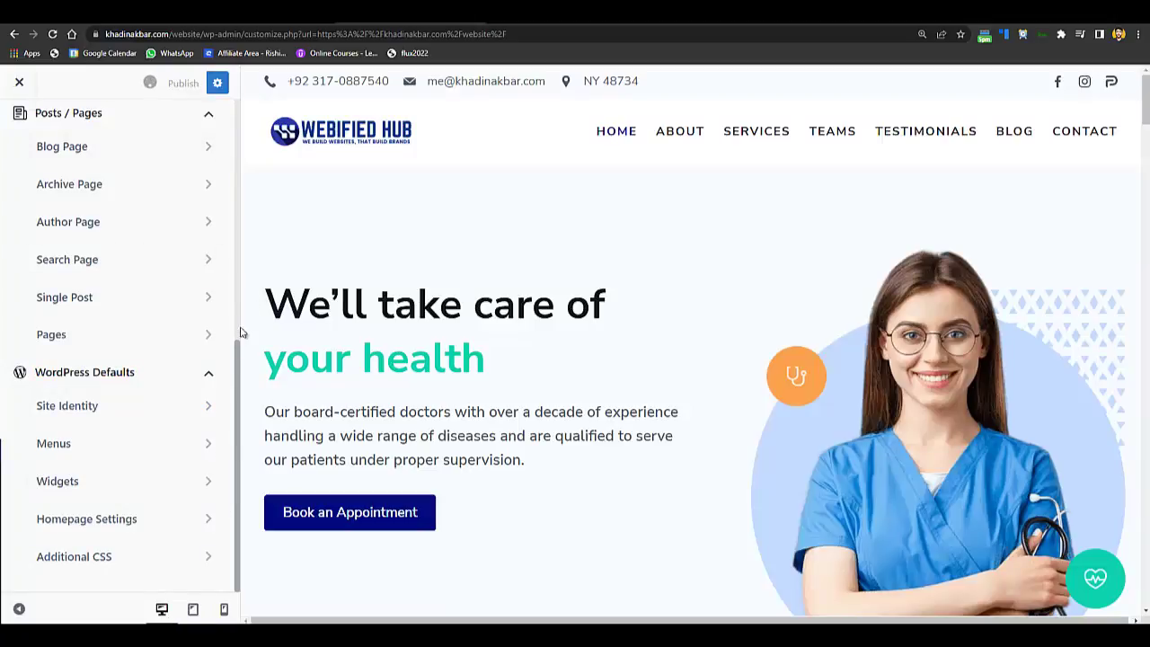
# Select the customize.php portion of the page address
pyautogui.tripleClick(234, 359)
pyautogui.moveTo(237, 360); pyautogui.dragTo(232, 133)
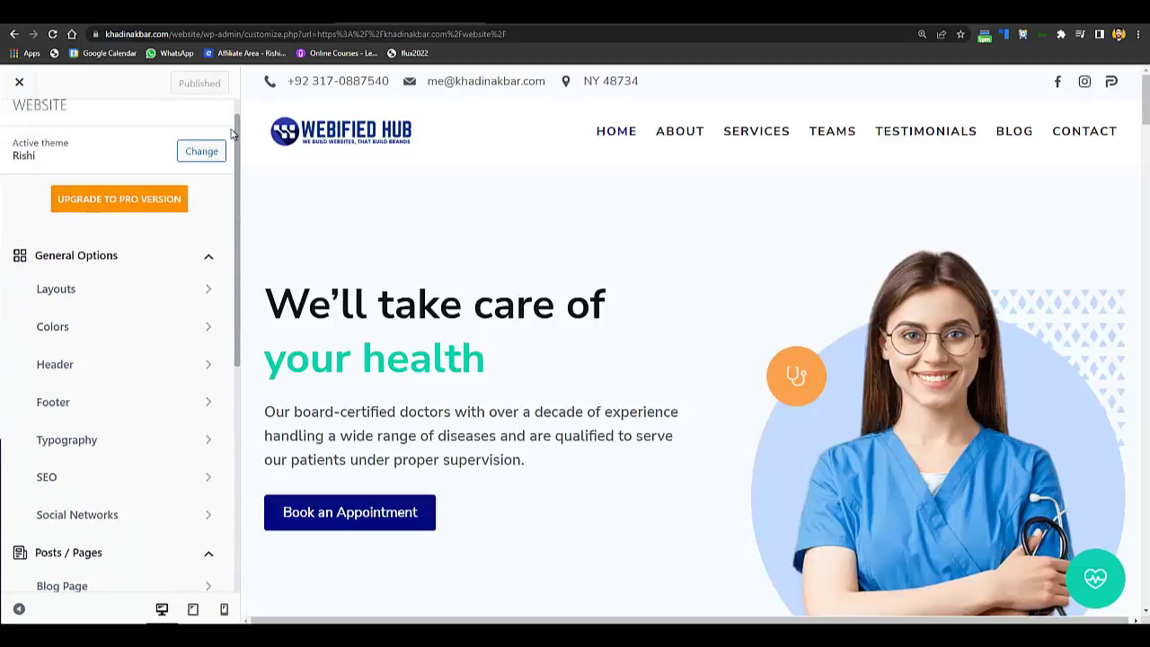
pyautogui.click(510, 34)
pyautogui.moveTo(147, 33); pyautogui.dragTo(255, 37)
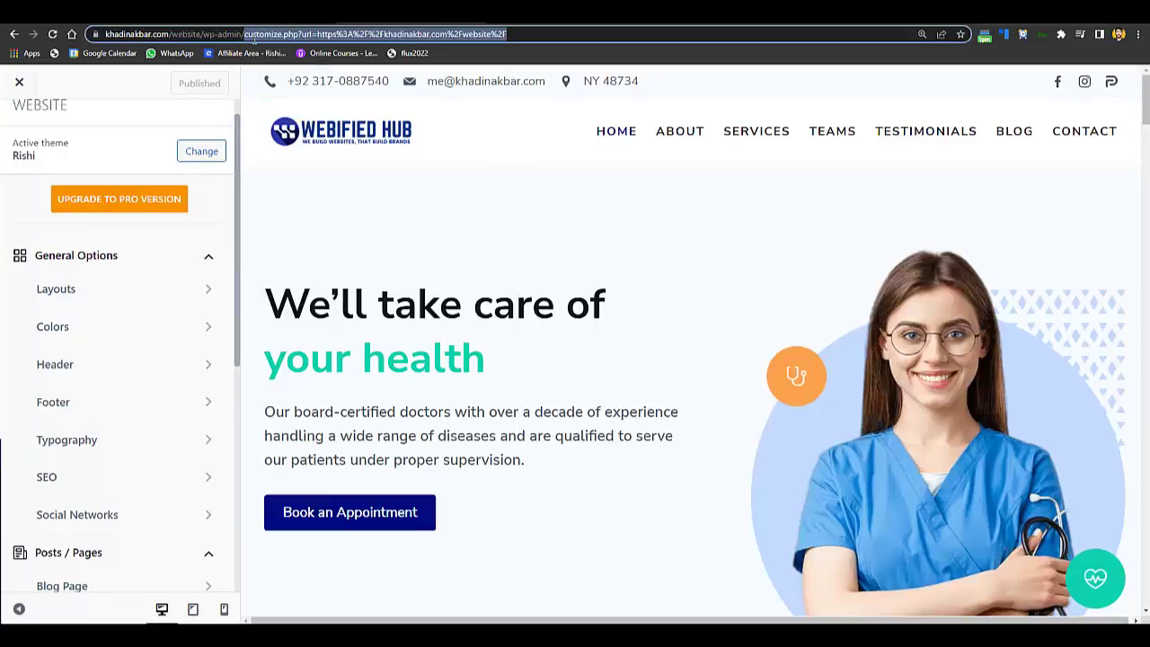
# In Settings > General, replace the tagline with an author credit line and save
pyautogui.press('BackSpace')
pyautogui.press('Return')
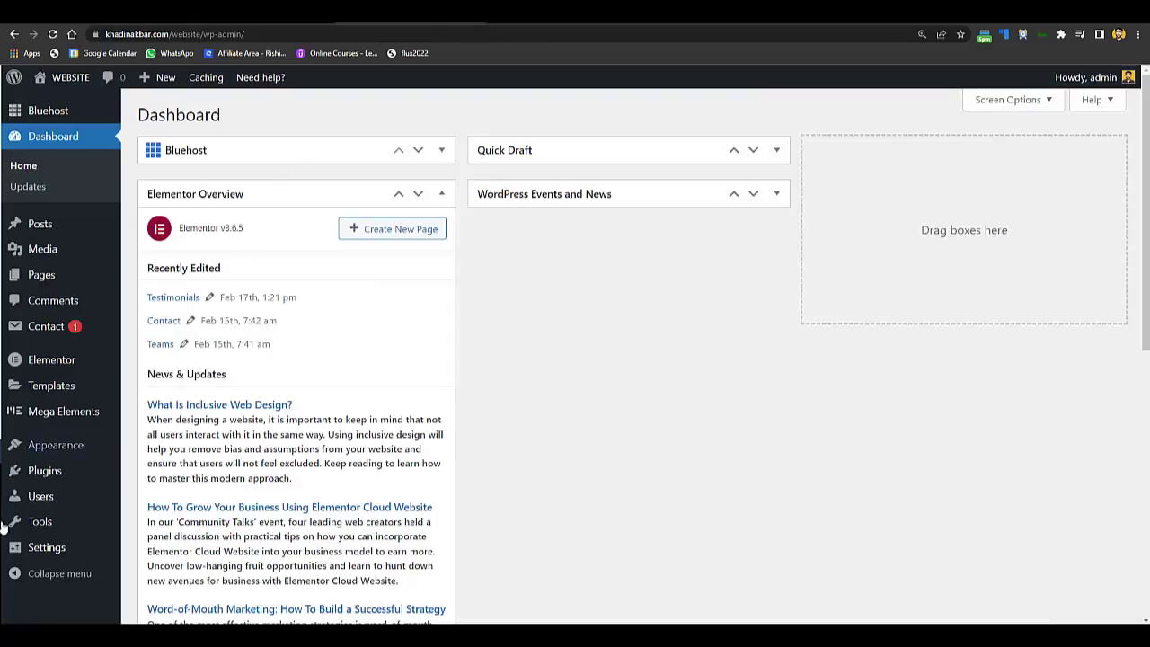
pyautogui.moveTo(47, 550)
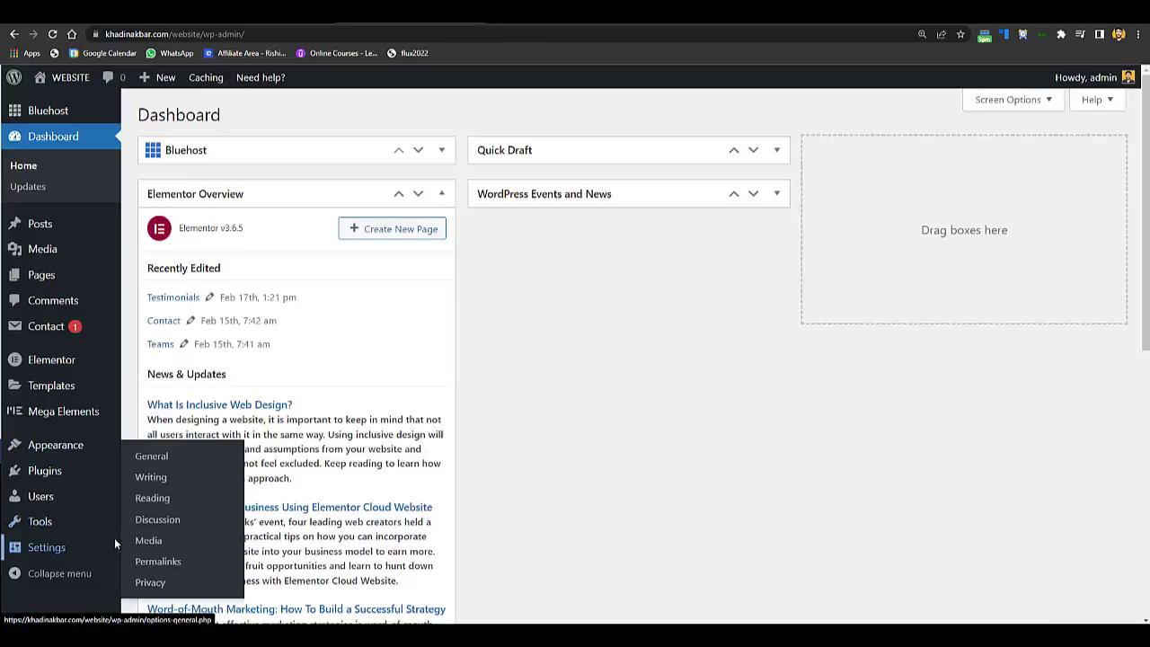
pyautogui.click(171, 464)
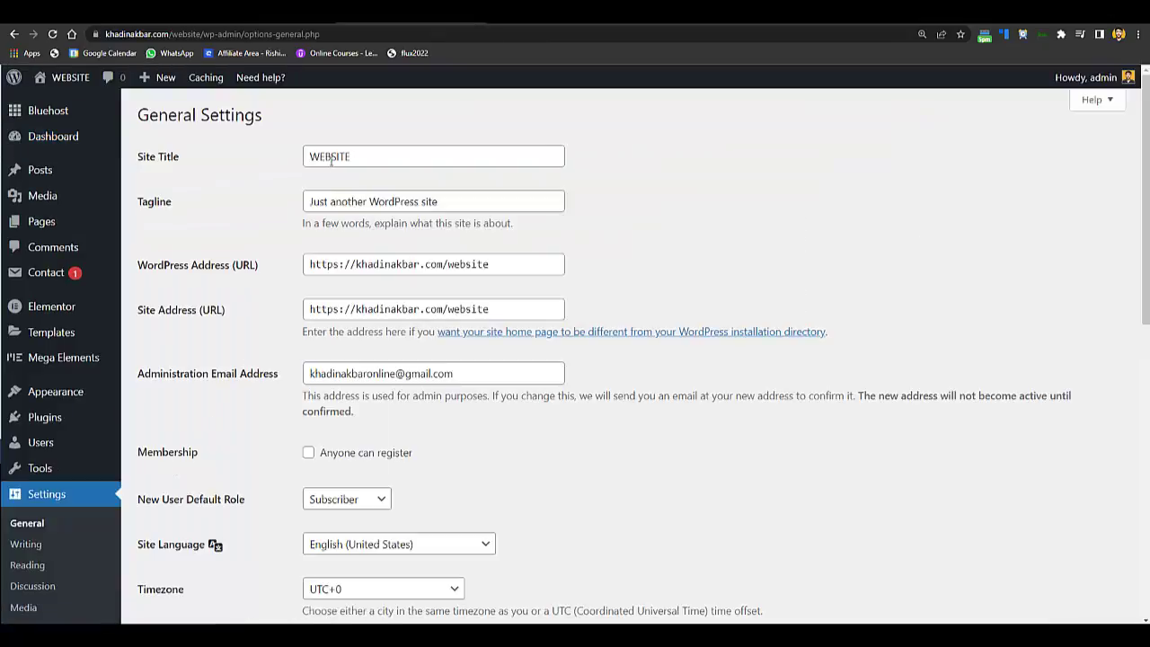
pyautogui.doubleClick(331, 160)
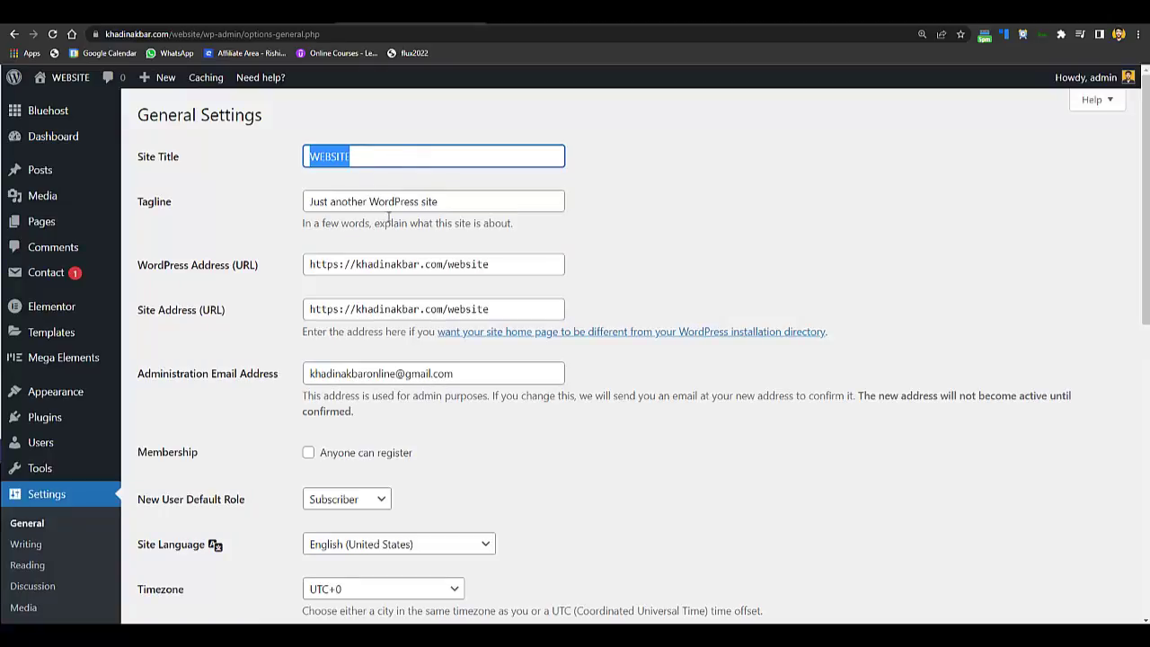
pyautogui.press('Tab')
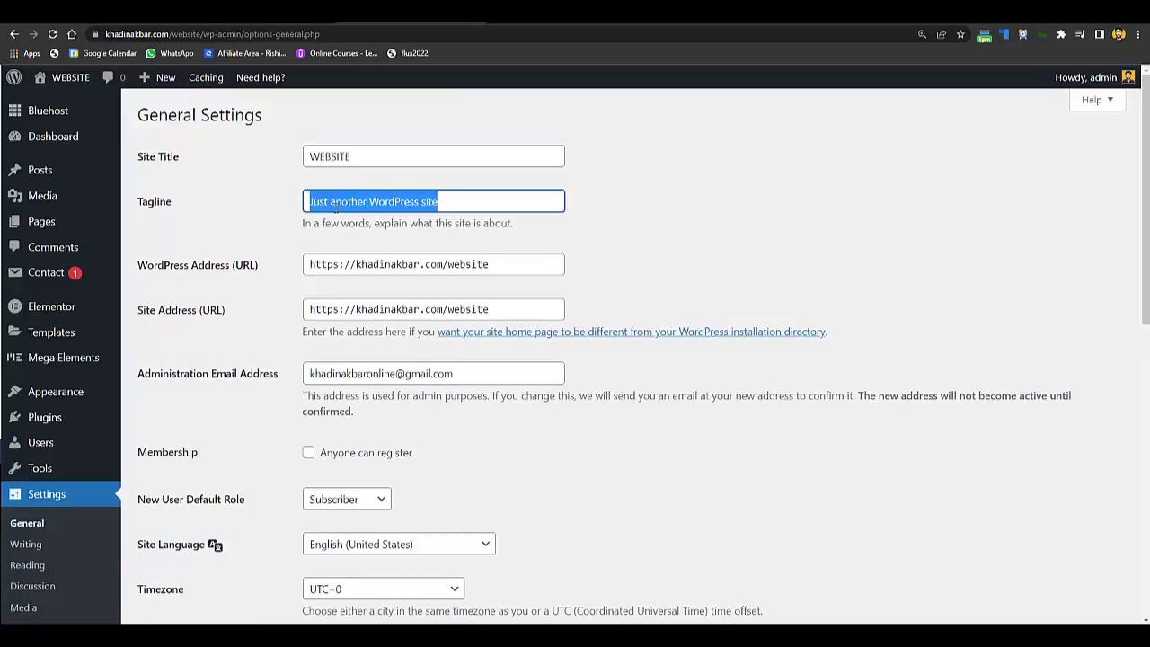
pyautogui.write('BY K')
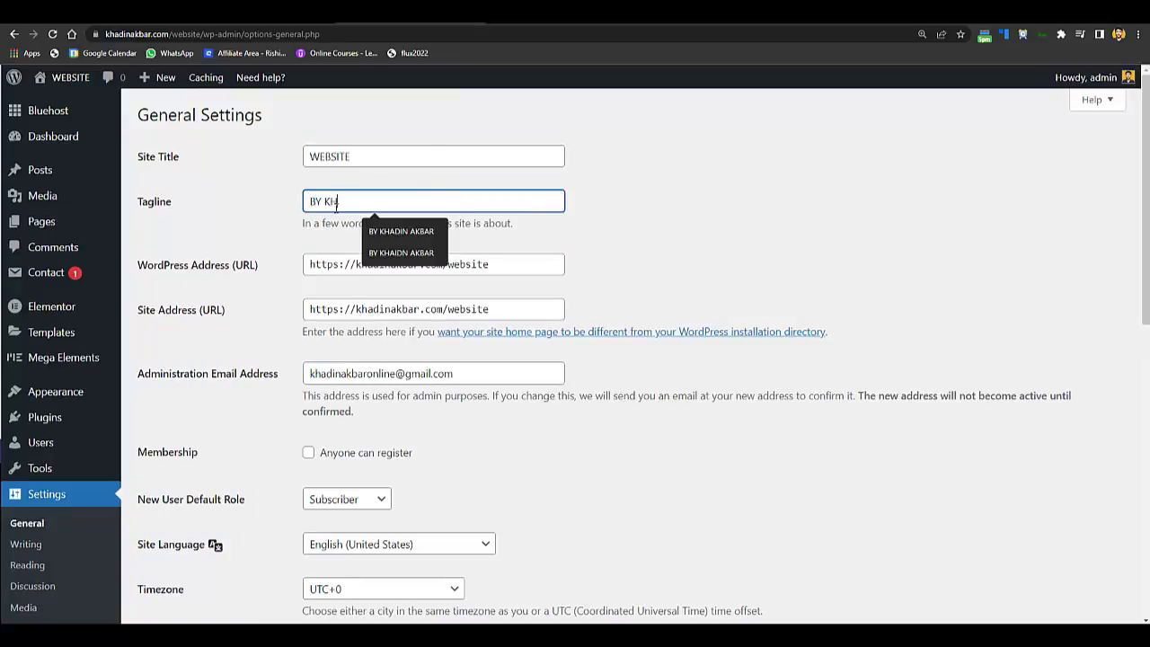
pyautogui.write('HADIN AKBA')
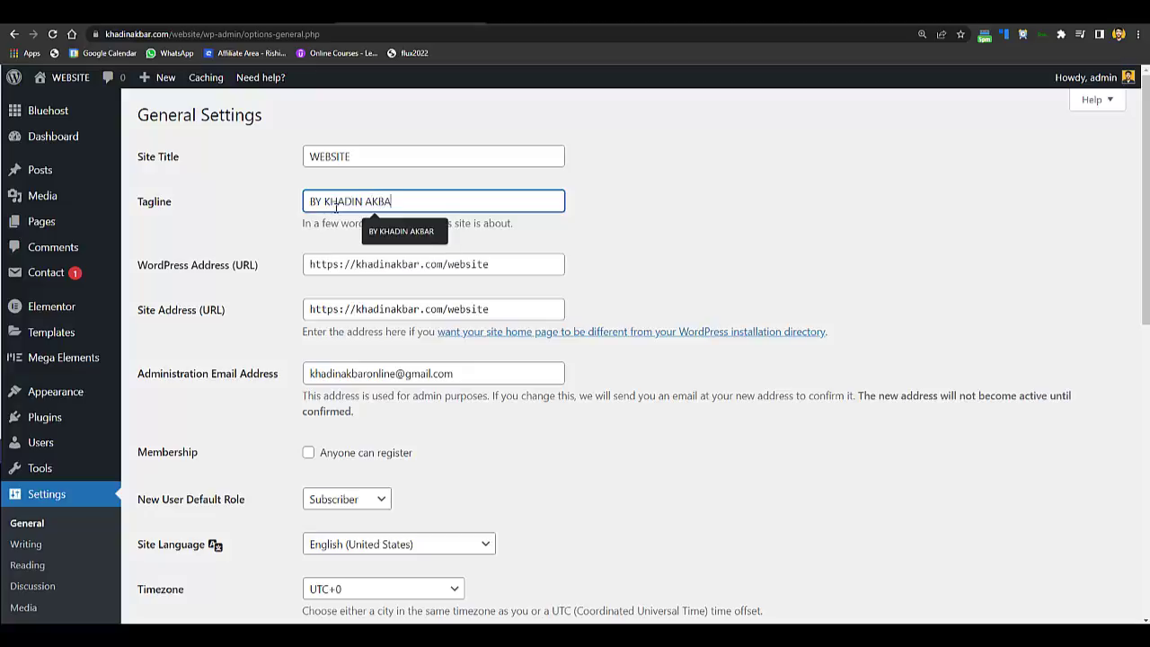
pyautogui.write('R')
pyautogui.scroll(-10, 573, 176)
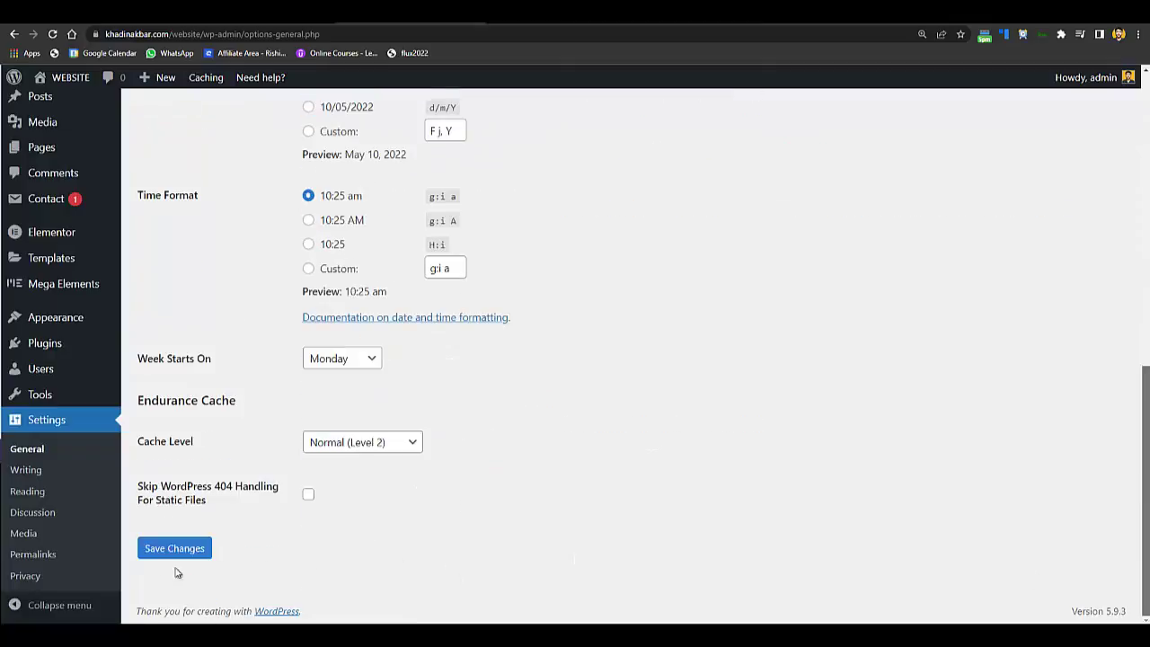
pyautogui.click(188, 557)
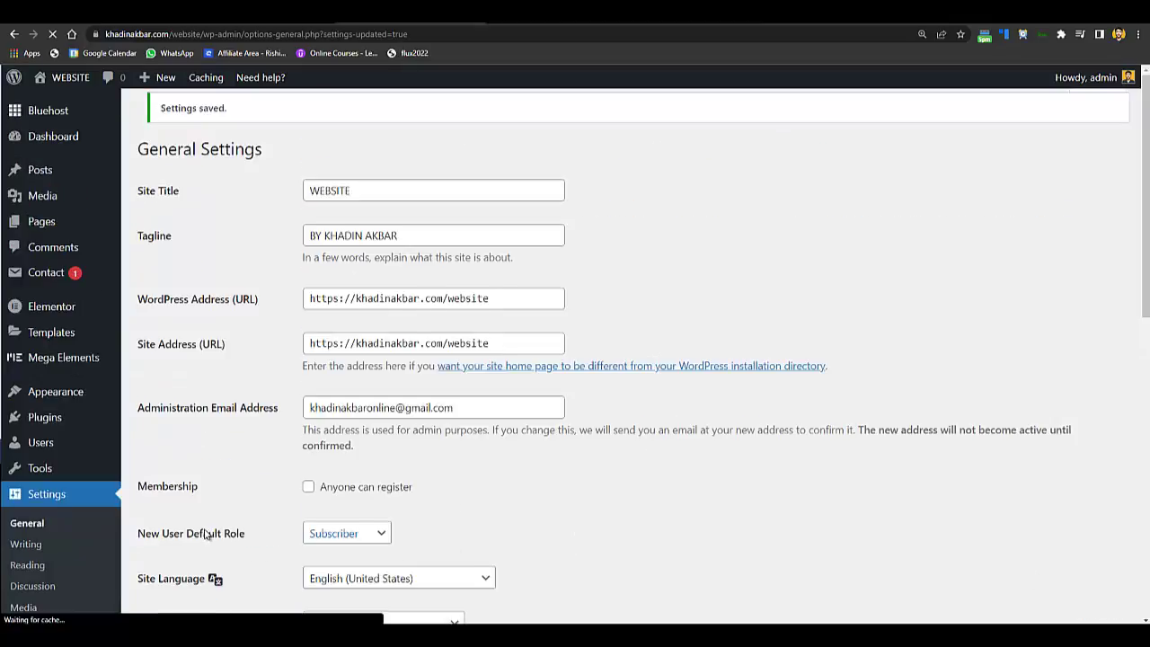
# Open the live site from Visit Site in a new tab
pyautogui.moveTo(63, 79)
pyautogui.rightClick(65, 104)
pyautogui.click(120, 115)
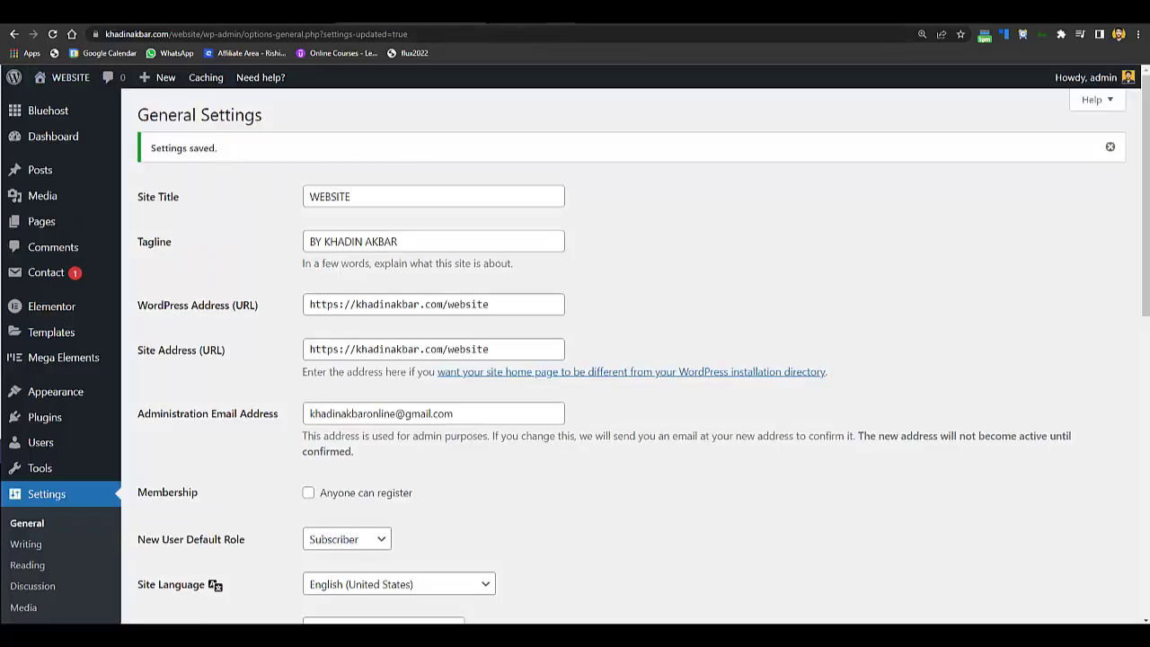
pyautogui.hotkey('ctrl', 'Tab')
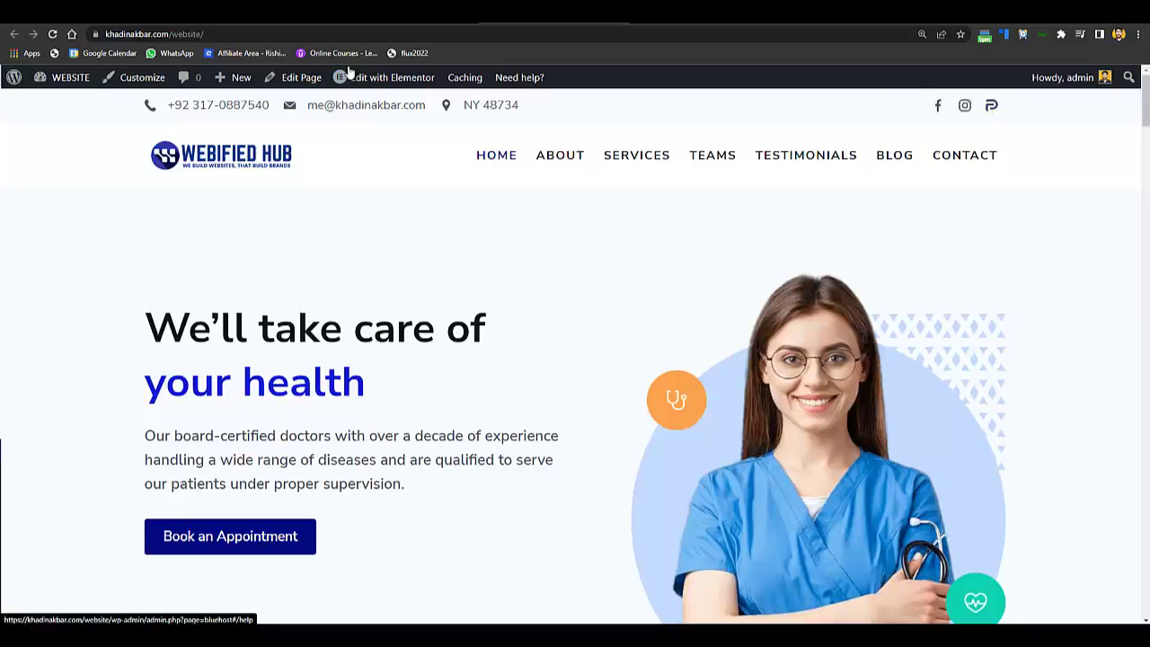
# Open the home page in Elementor and reduce browser zoom to 90%
pyautogui.moveTo(344, 81)
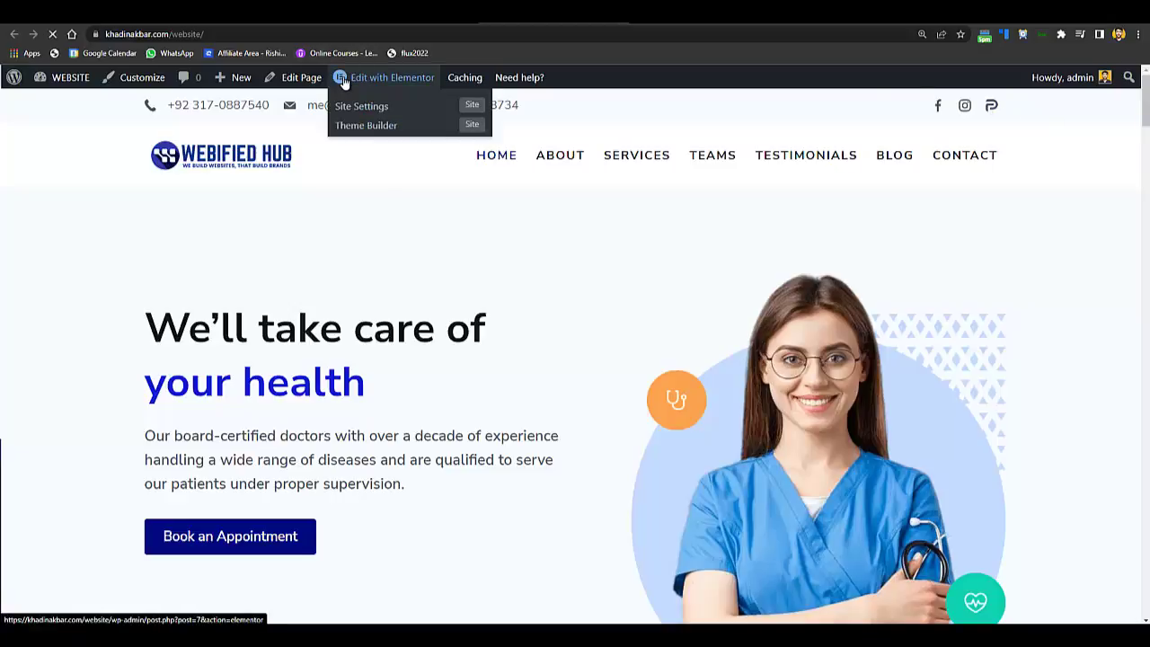
pyautogui.click(343, 79)
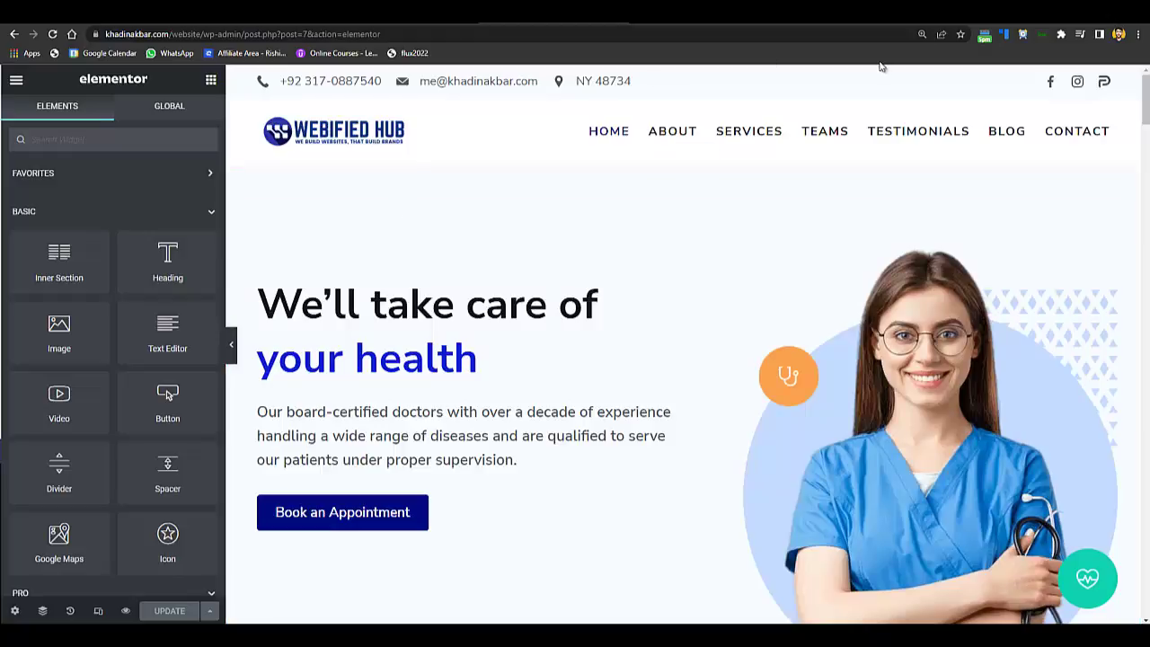
pyautogui.click(1139, 34)
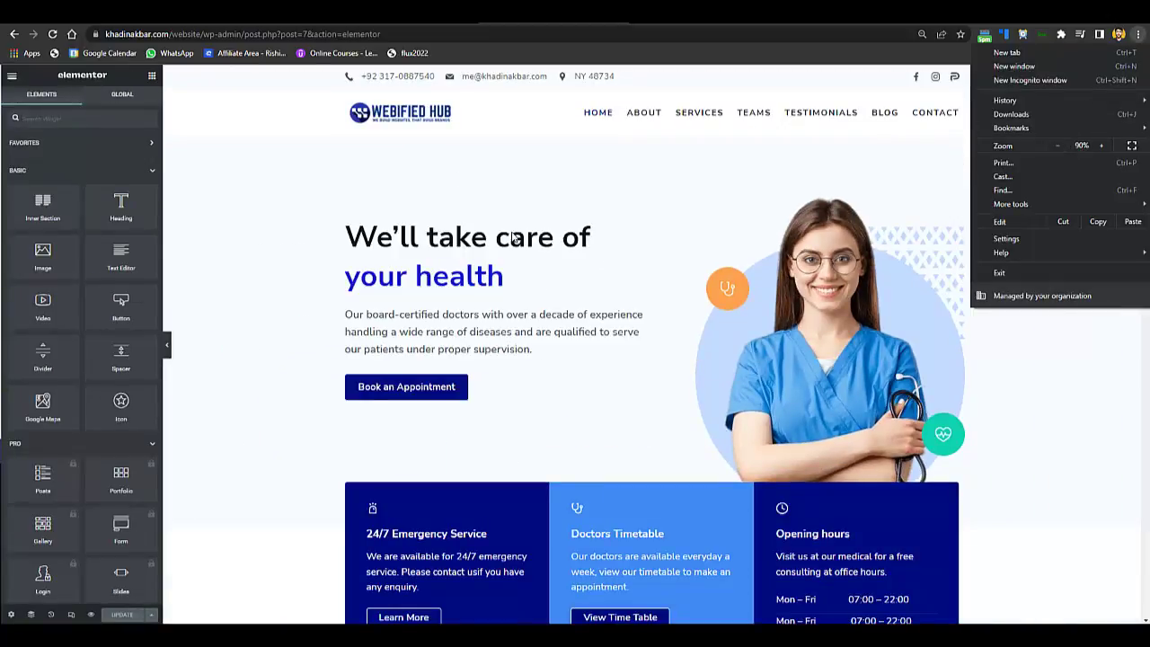
# Select the hero heading and show its section's layout settings, then start a new tab
pyautogui.click(511, 233)
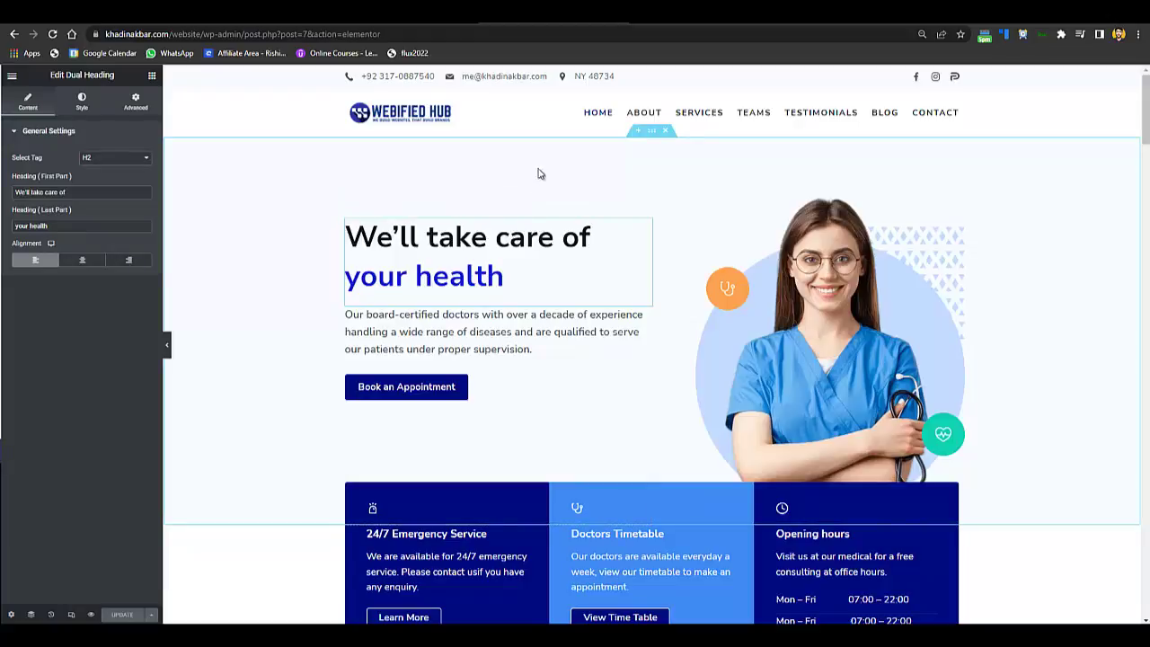
pyautogui.click(653, 132)
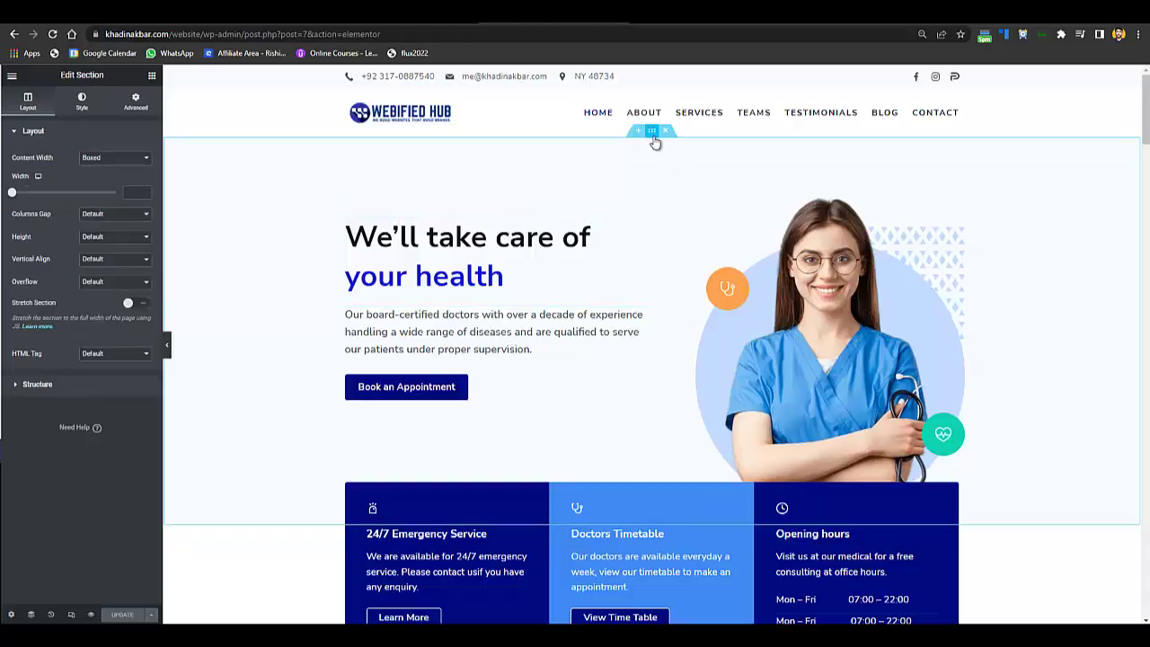
pyautogui.click(787, 25)
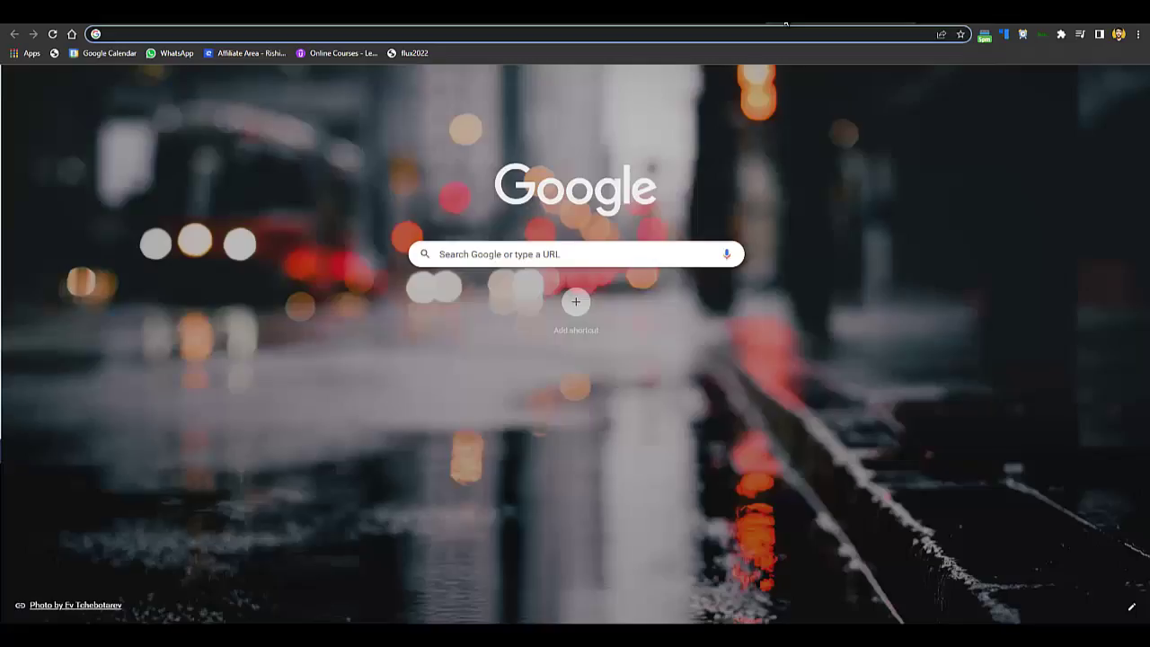
# Go to YouTube and search for 'elementor tutorial'
pyautogui.write('YOU')
pyautogui.press('Return')
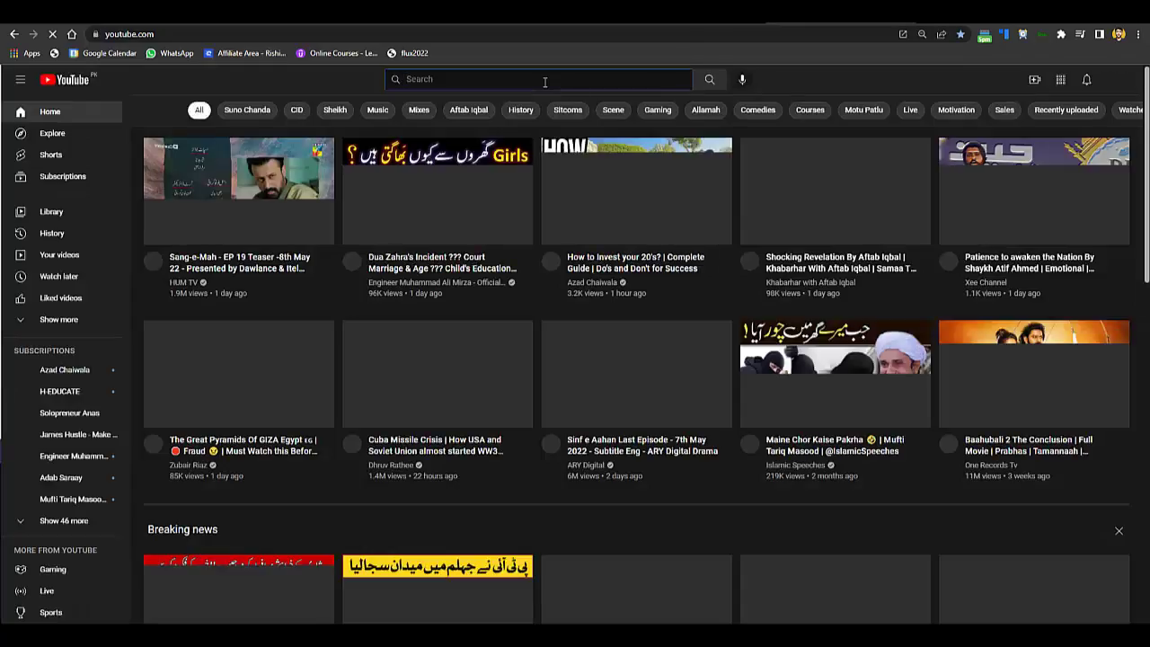
pyautogui.click(545, 79)
pyautogui.write('elementor tutoria')
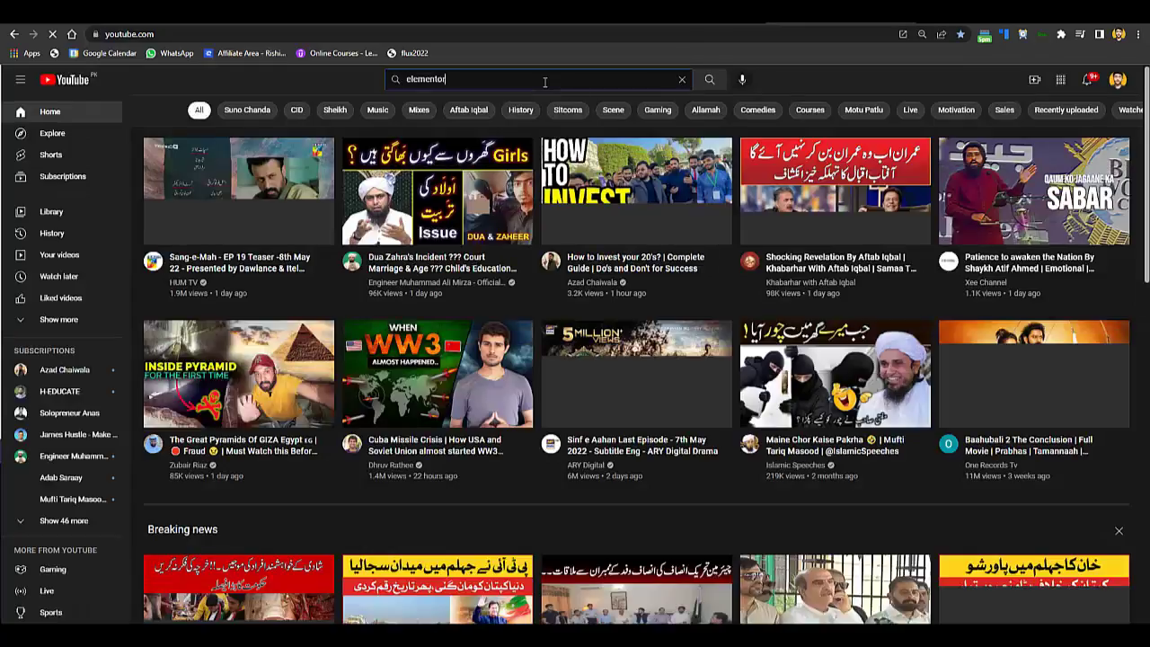
pyautogui.write('l')
pyautogui.press('Return')
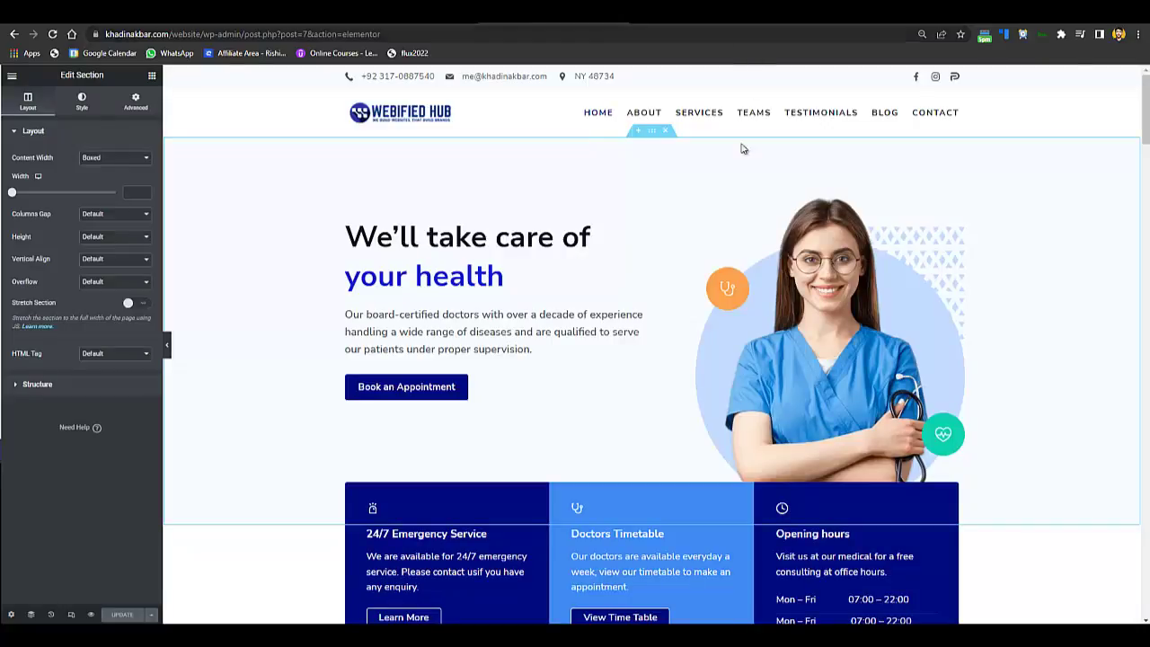
# Check the hero section's background image options, then open the hero doctor photo's settings
pyautogui.rightClick(563, 170)
pyautogui.click(573, 178)
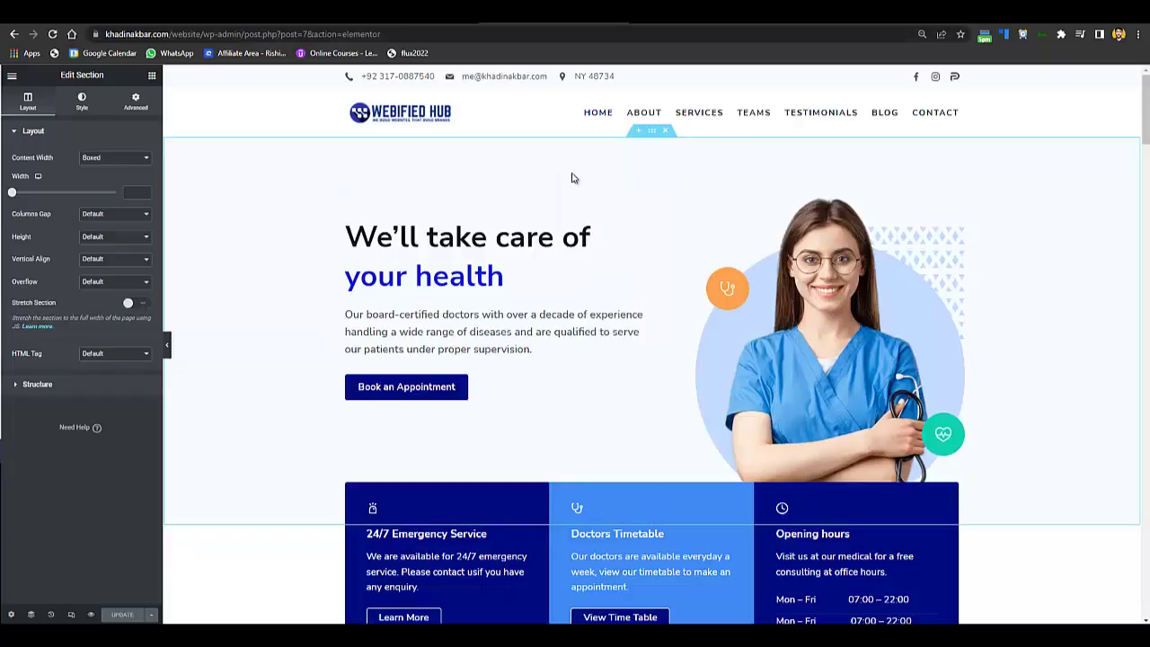
pyautogui.click(83, 101)
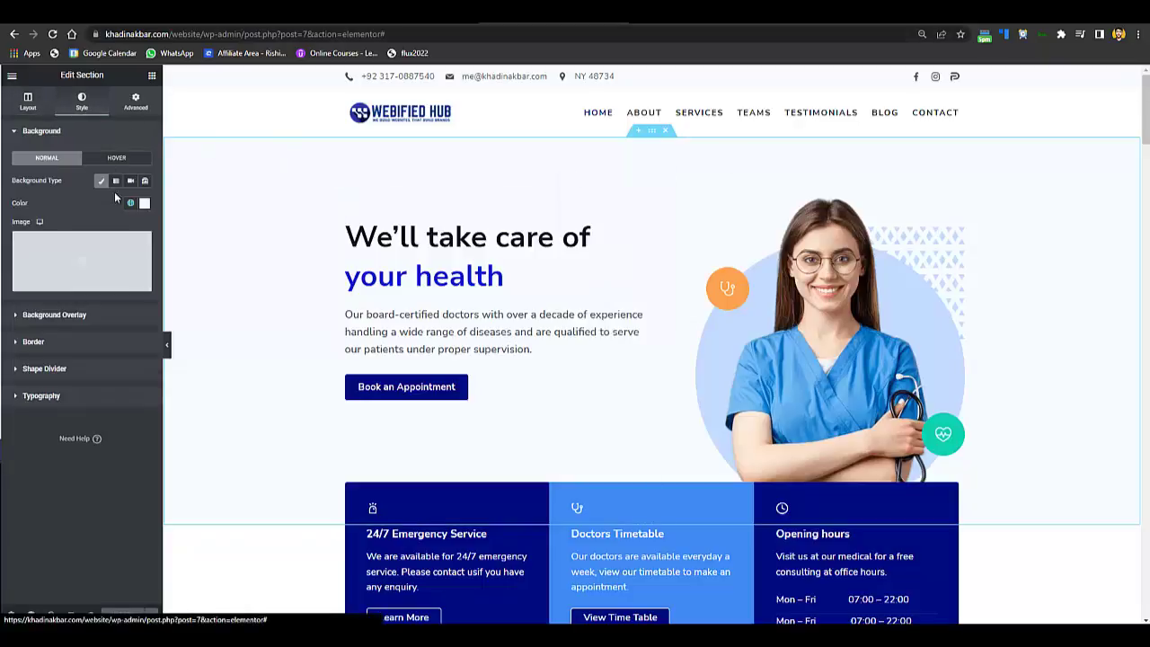
pyautogui.click(79, 282)
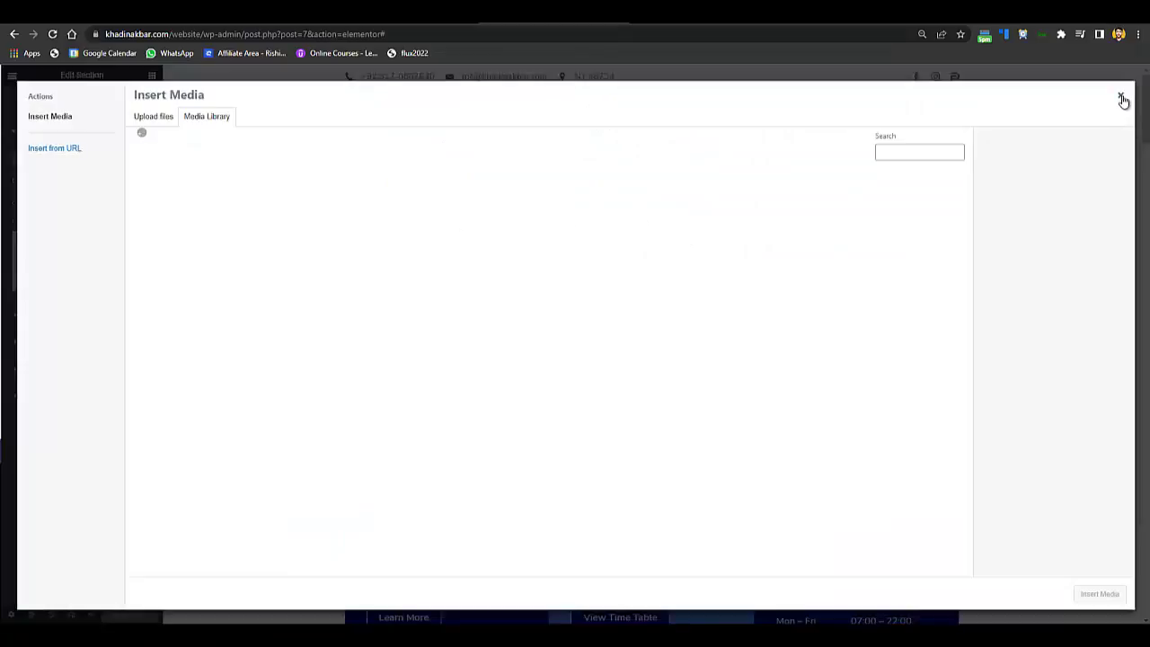
pyautogui.click(1122, 96)
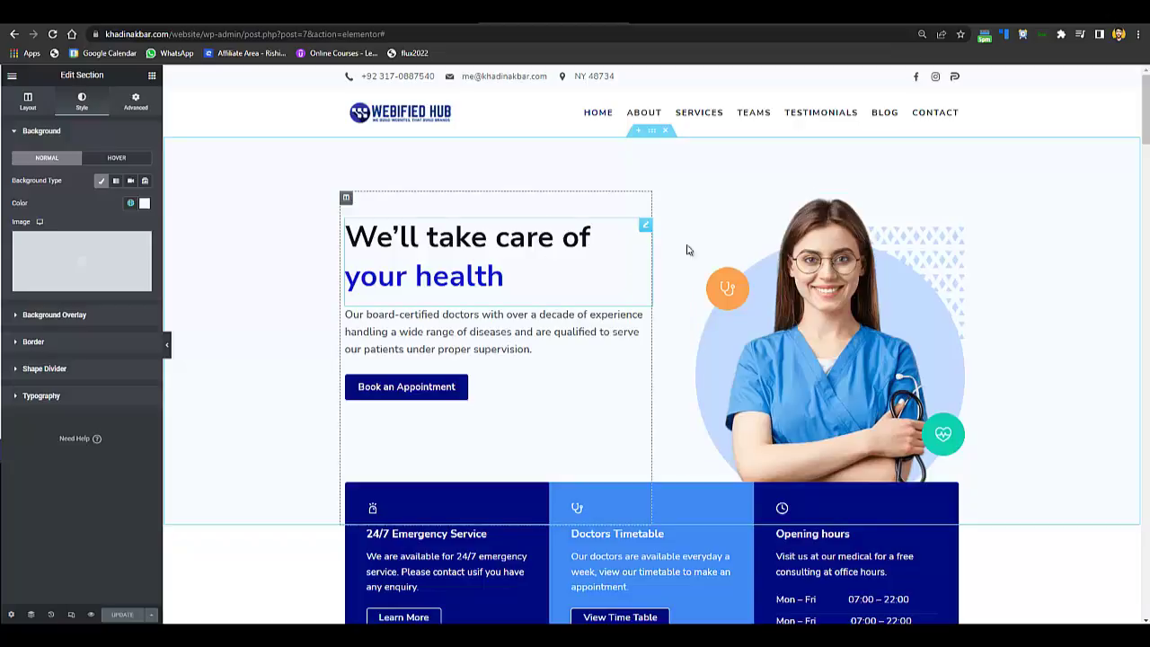
pyautogui.click(851, 255)
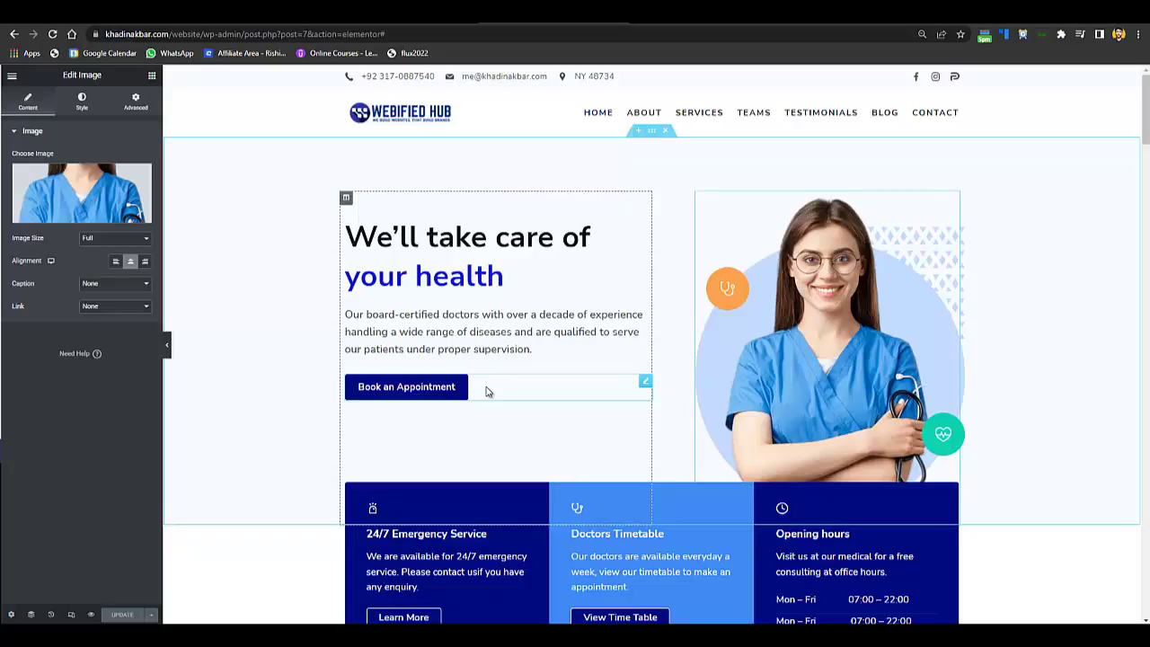
# In the Dual Heading, test-edit the second part to 'health dude', then restore 'your health'
pyautogui.click(490, 259)
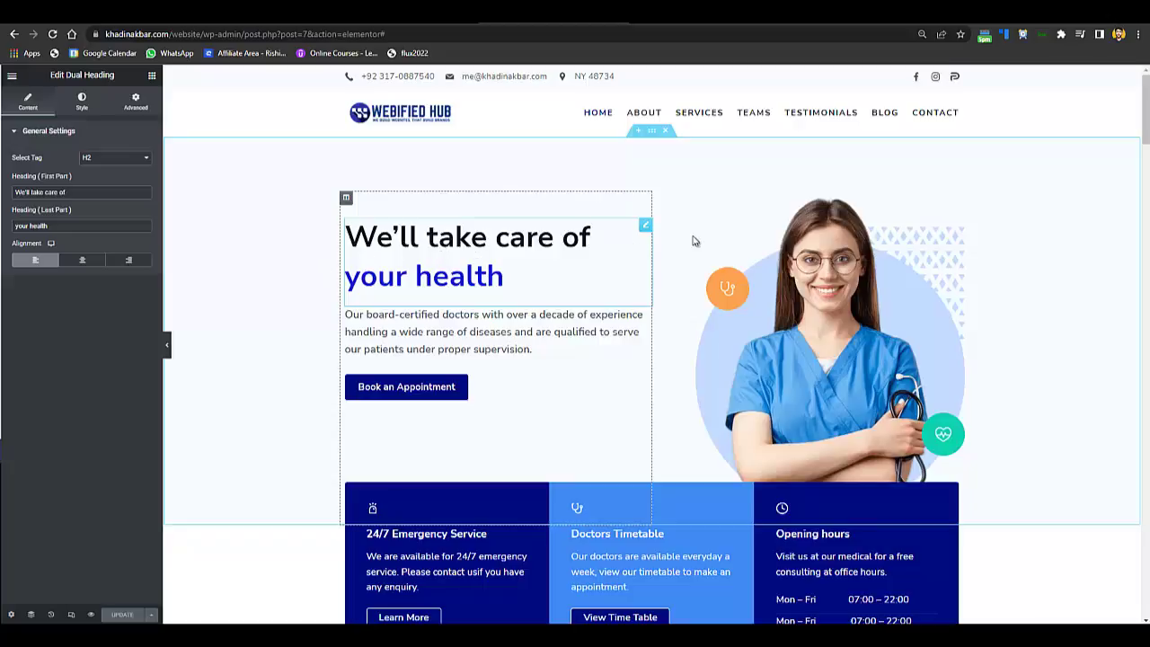
pyautogui.doubleClick(98, 228)
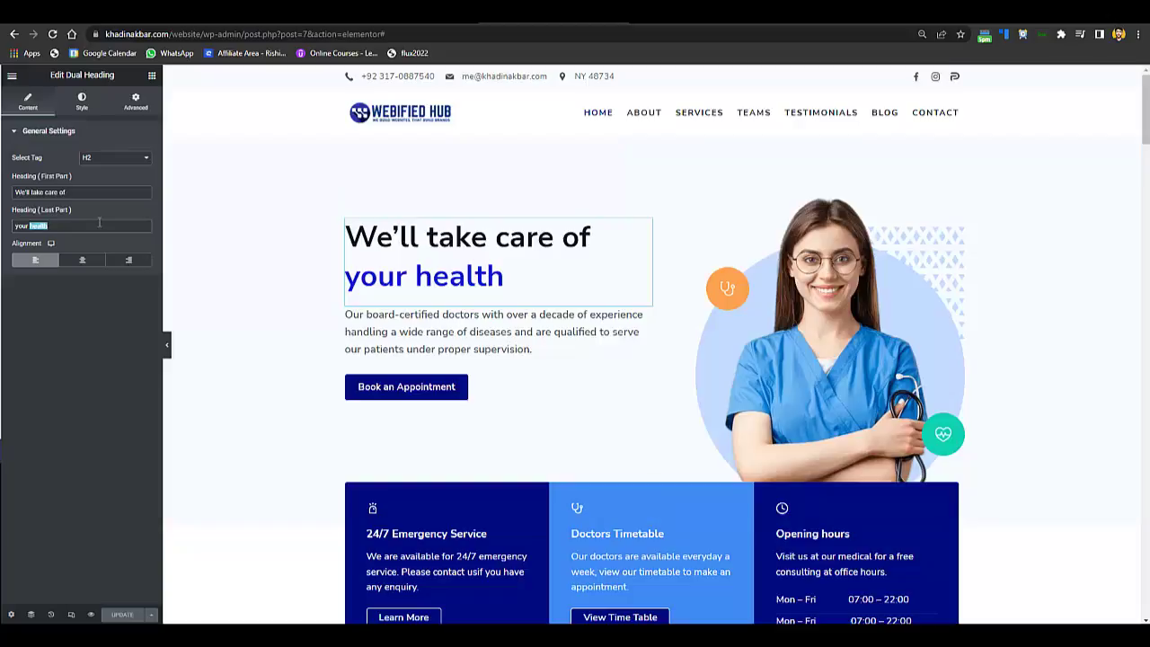
pyautogui.write('health d')
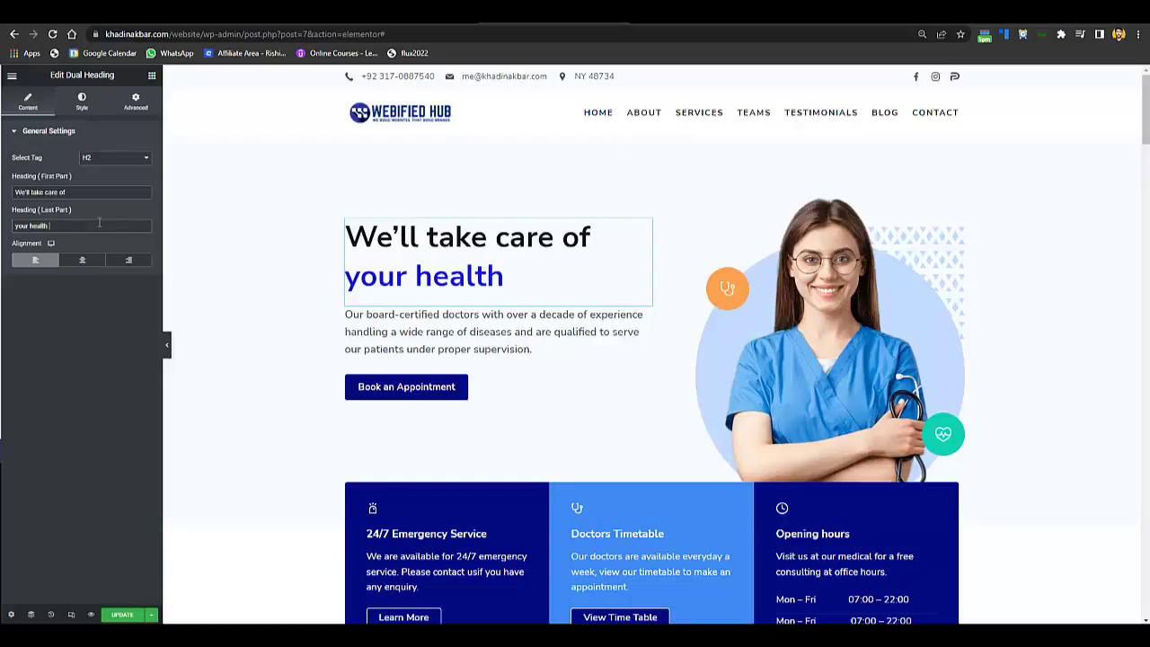
pyautogui.write('ude')
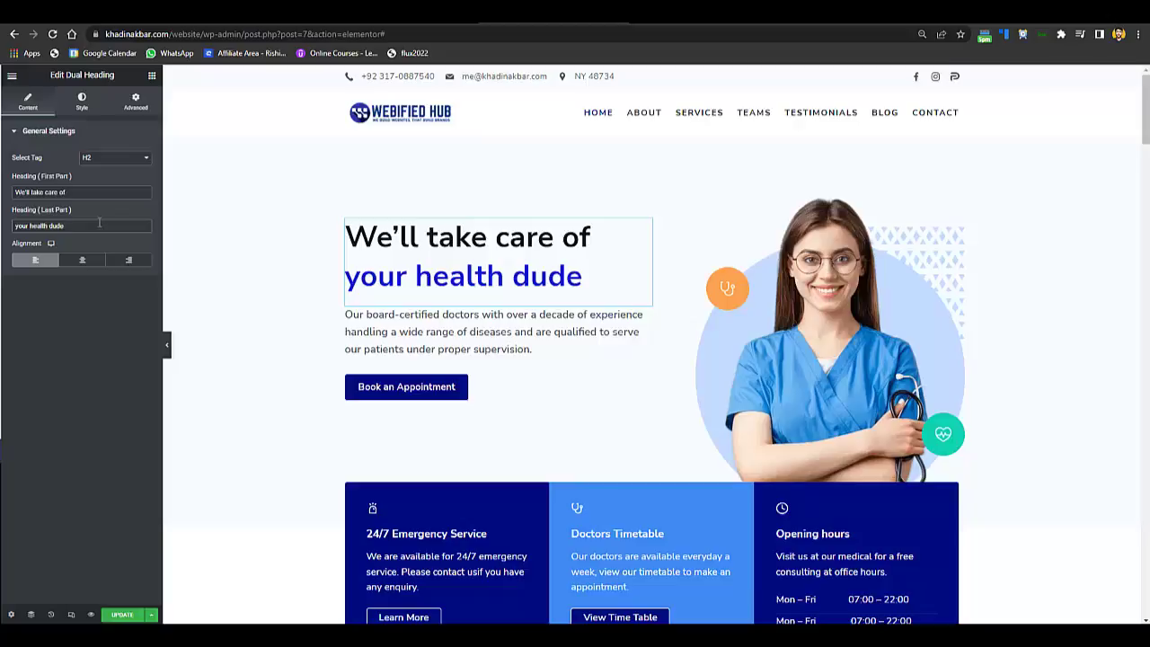
pyautogui.press('BackSpace')
pyautogui.press('BackSpace')
pyautogui.press('BackSpace')
pyautogui.press('BackSpace')
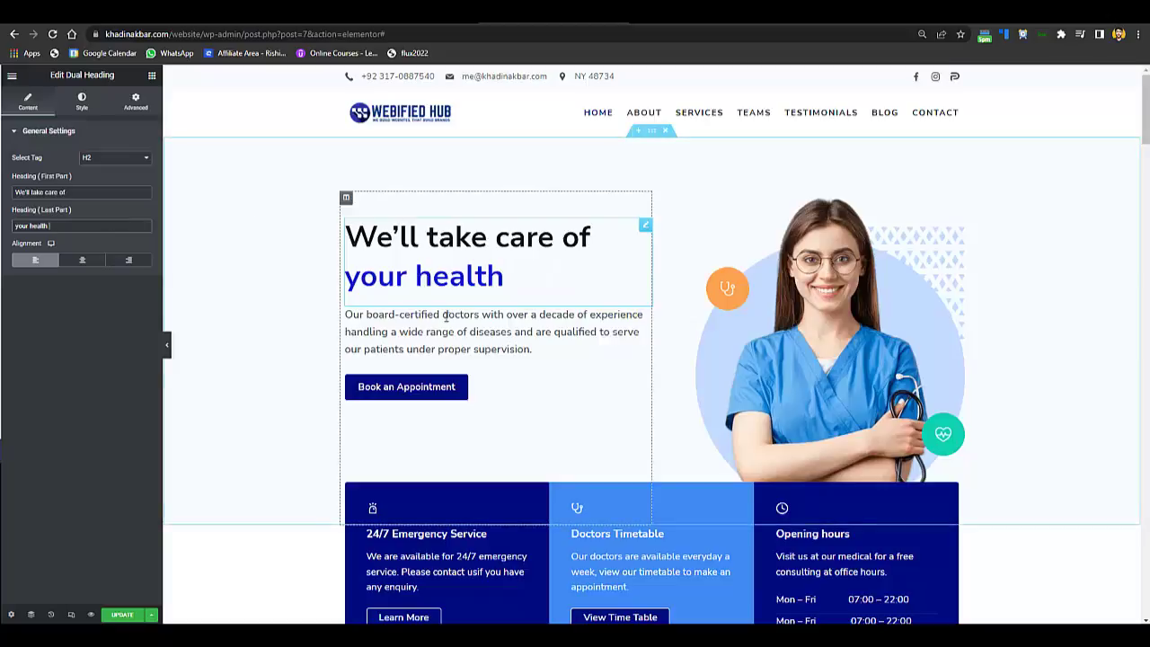
# Open the Book an Appointment button's settings and Link field, then scroll the preview to the form
pyautogui.click(464, 338)
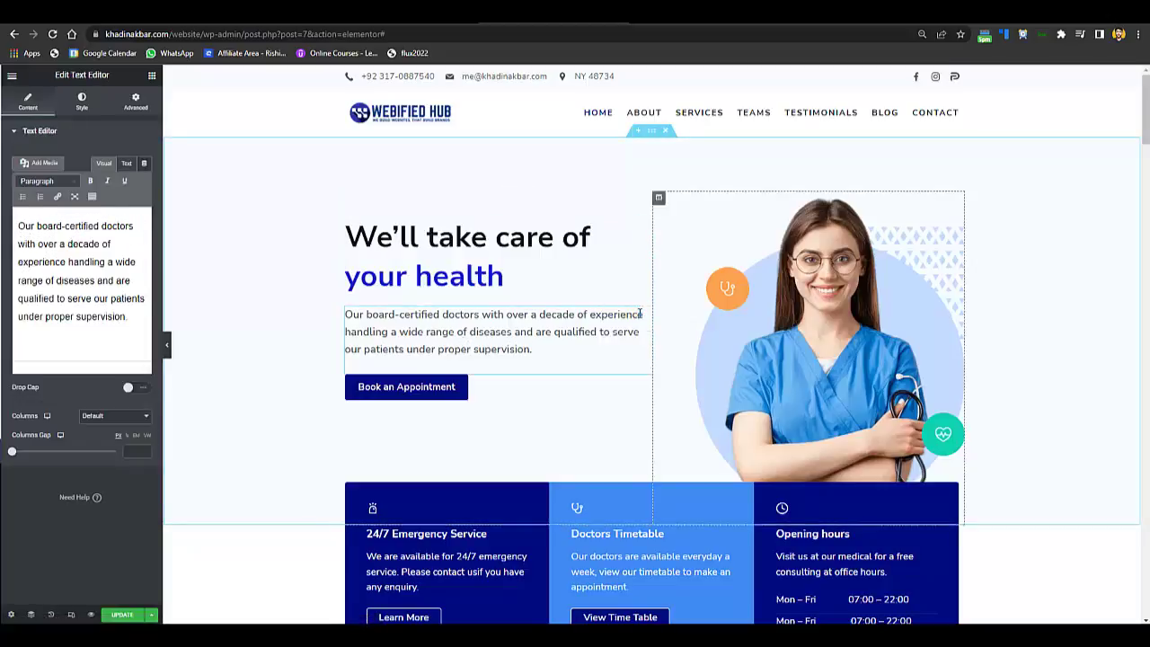
pyautogui.click(106, 299)
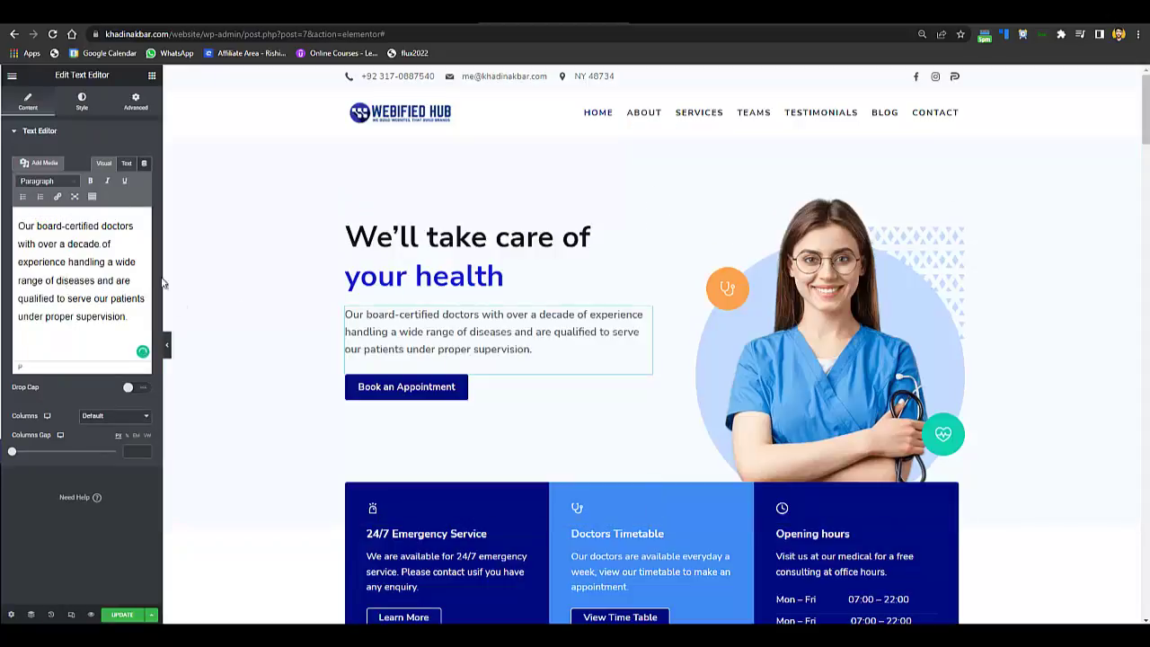
pyautogui.click(497, 392)
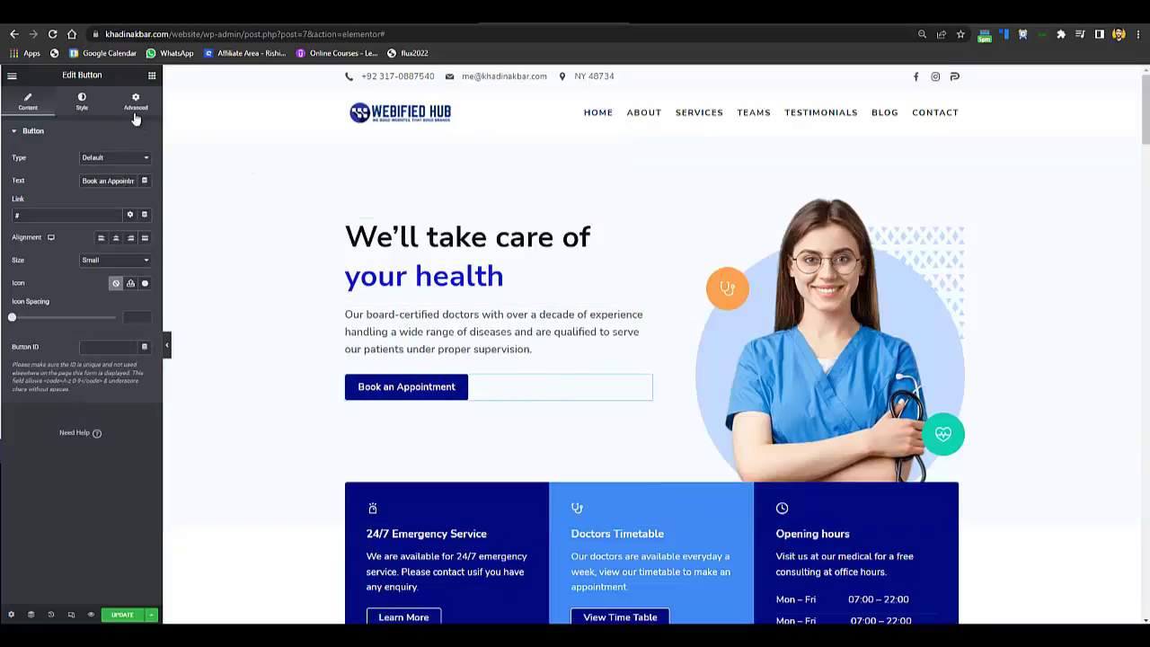
pyautogui.click(84, 106)
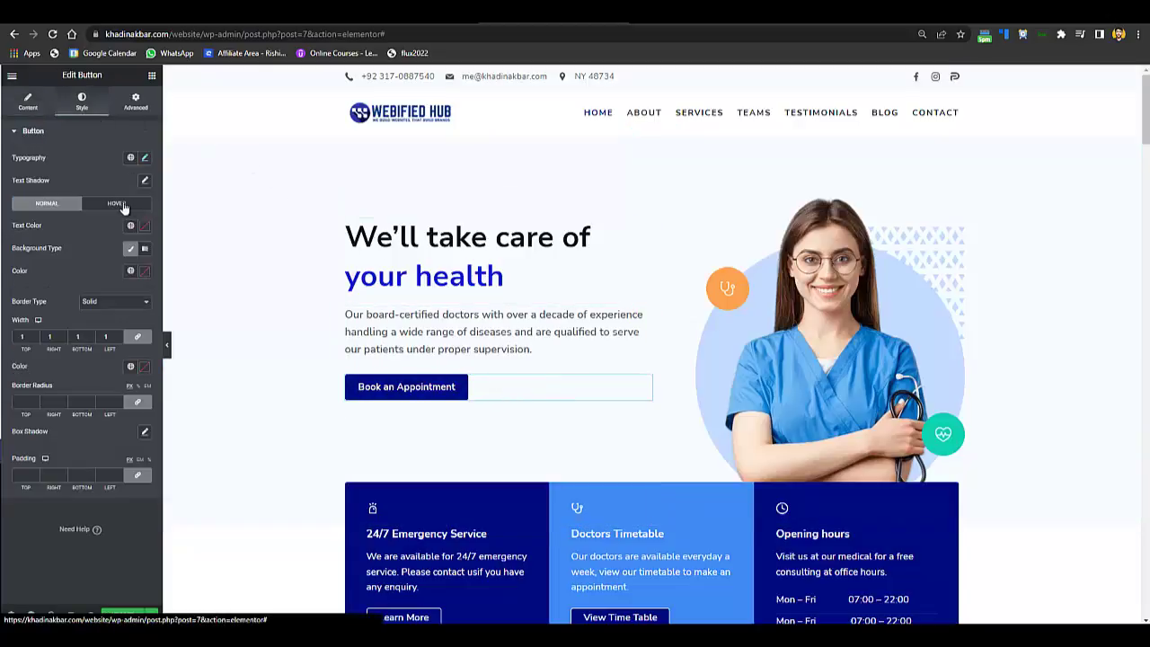
pyautogui.click(27, 102)
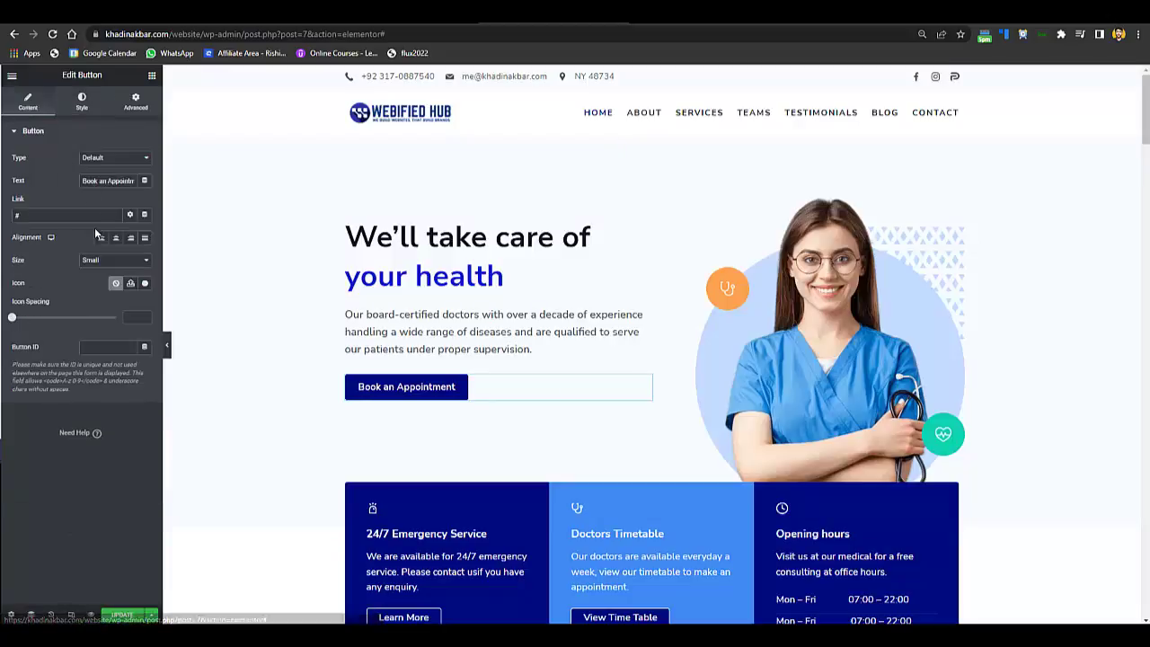
pyautogui.tripleClick(108, 180)
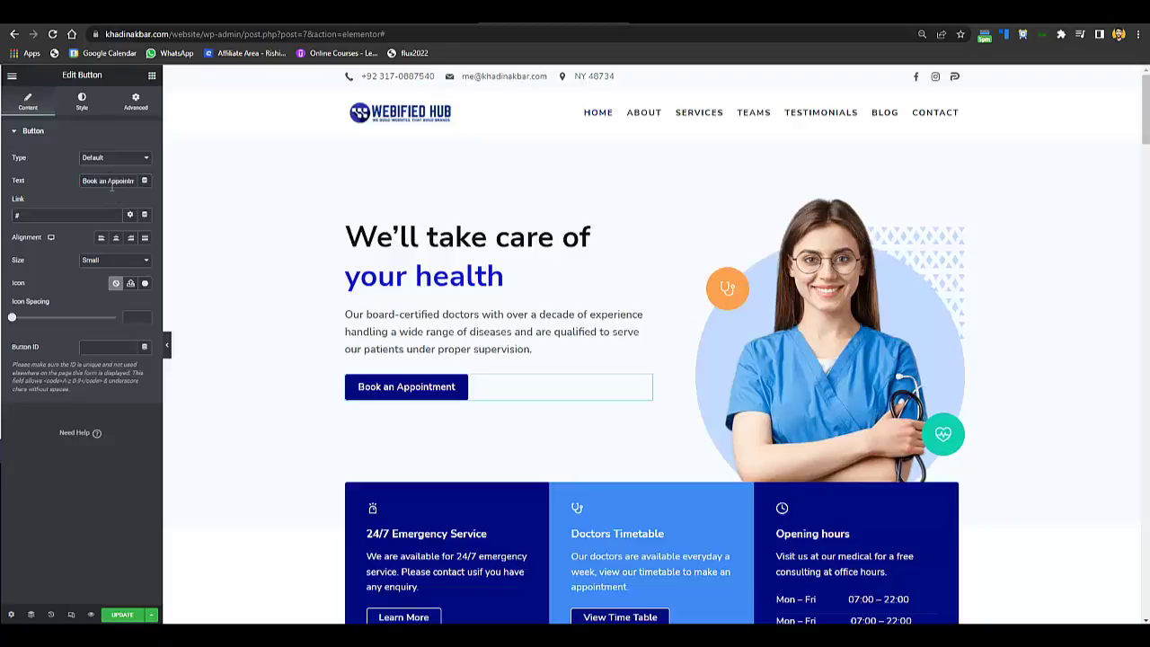
pyautogui.click(41, 215)
pyautogui.moveTo(1145, 133); pyautogui.dragTo(1145, 424)
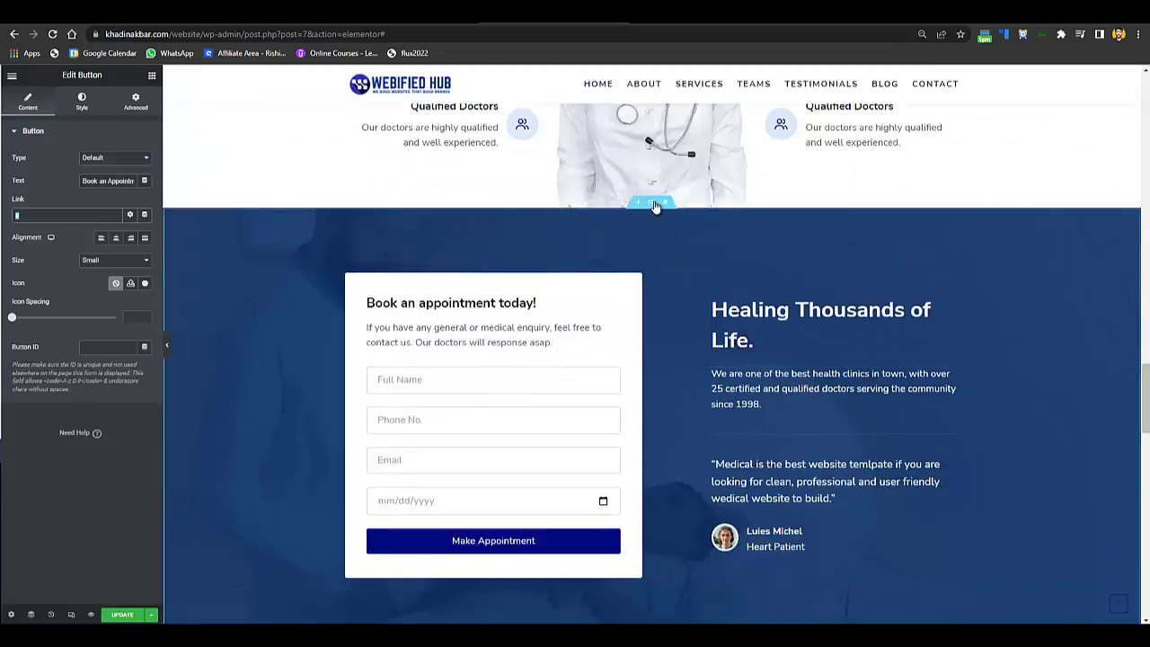
# Give the appointment form section the CSS ID 'appointments' and copy it
pyautogui.click(360, 227)
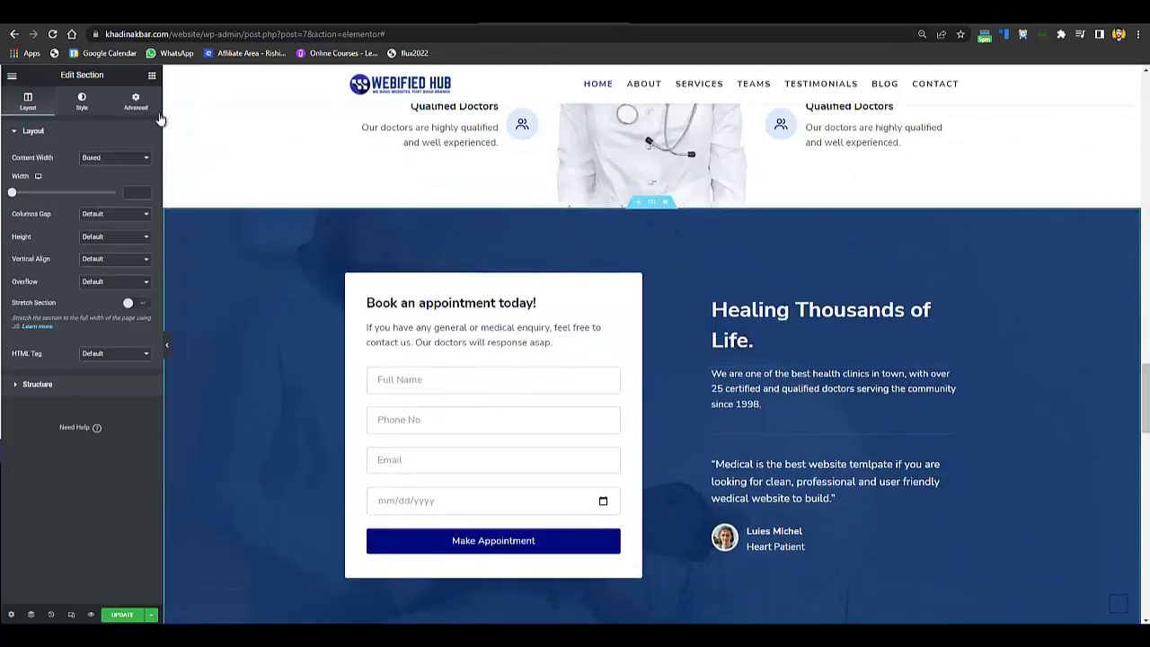
pyautogui.click(136, 101)
pyautogui.click(102, 266)
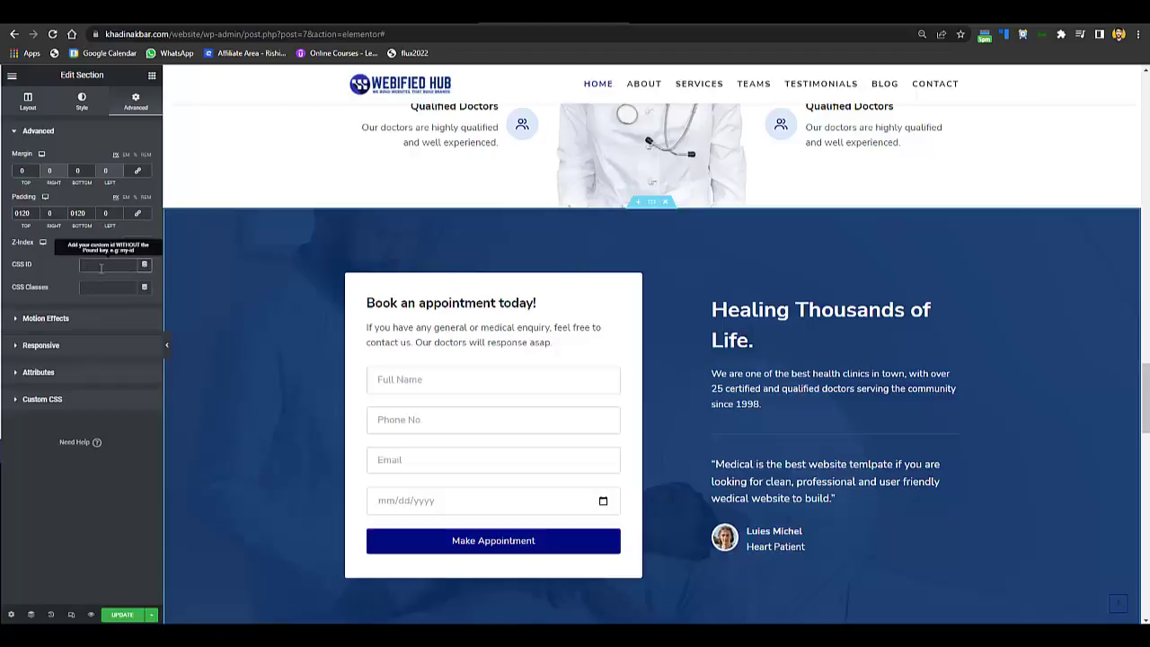
pyautogui.write('appoin')
pyautogui.doubleClick(102, 267)
pyautogui.hotkey('ctrl', 'c')
# Paste '#appointments' as the hero Book an Appointment button's link
pyautogui.scroll(20, 361, 404)
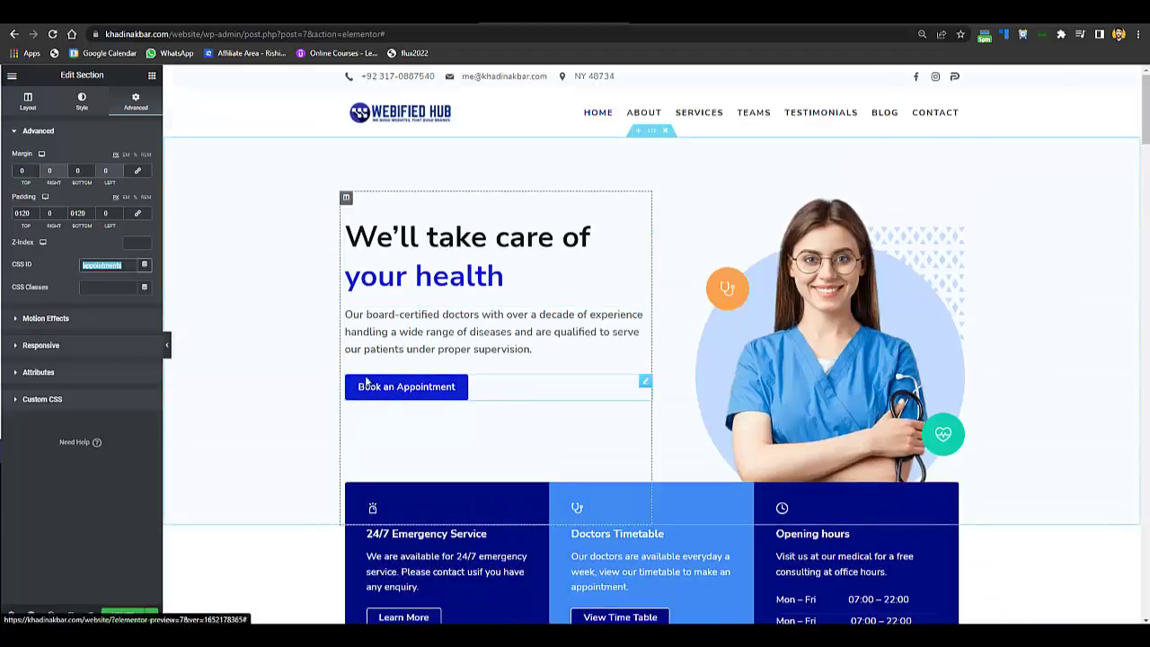
pyautogui.click(377, 388)
pyautogui.hotkey('ctrl', 'v')
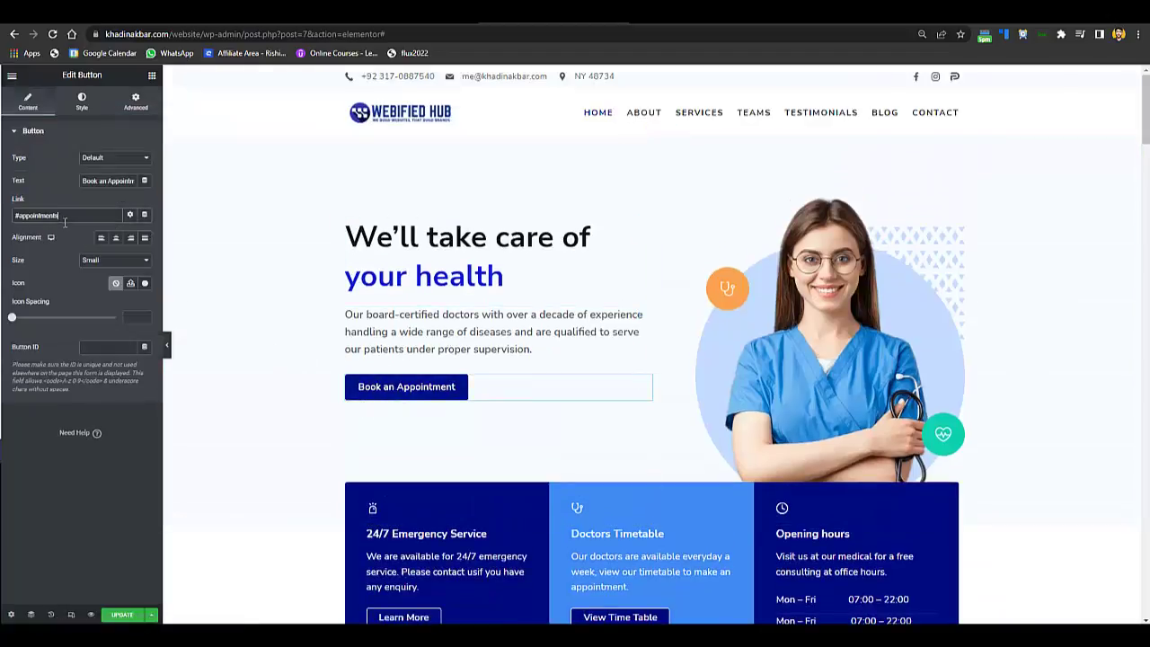
pyautogui.scroll(-1, 422, 388)
pyautogui.scroll(-15, 422, 387)
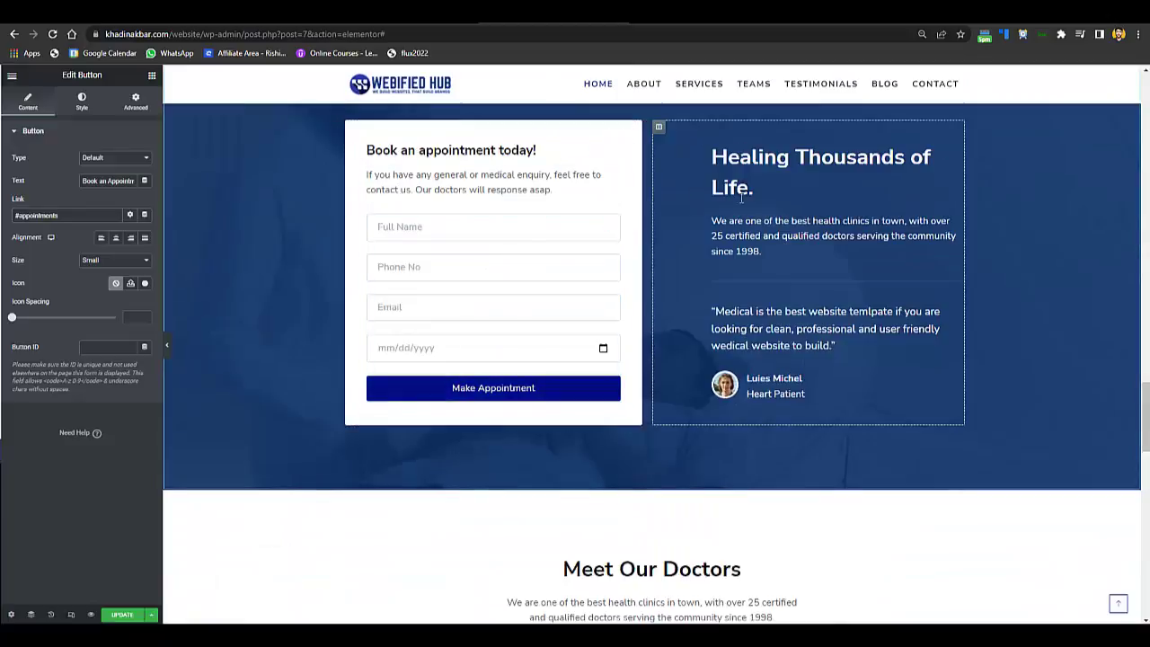
pyautogui.scroll(15, 989, 251)
pyautogui.scroll(10, 1147, 58)
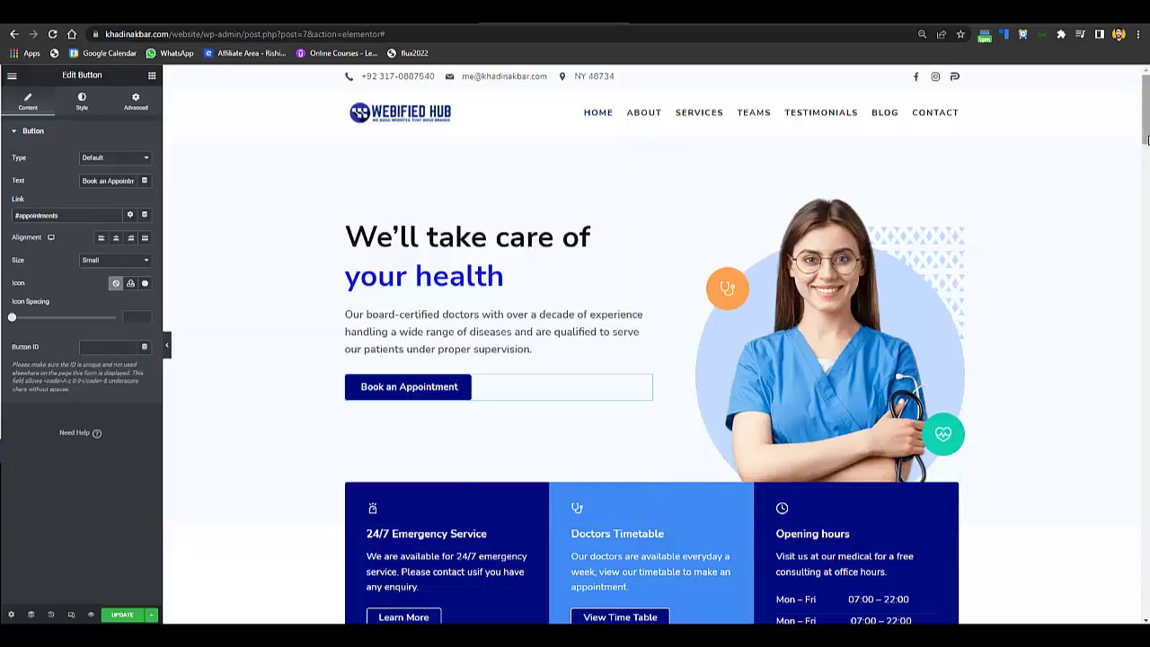
# Inspect the hero doctor photo's image in the media library without changing it
pyautogui.scroll(-2, 1147, 138)
pyautogui.scroll(-1, 1147, 138)
pyautogui.scroll(2, 1147, 137)
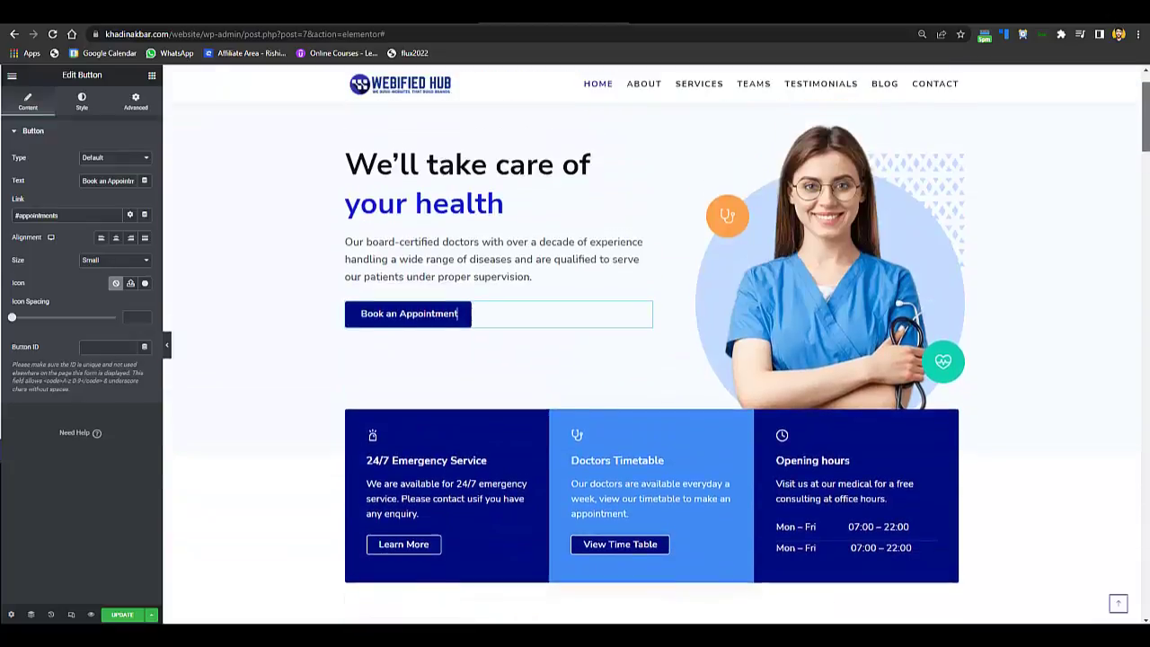
pyautogui.scroll(-2, 1147, 137)
pyautogui.scroll(1, 1147, 137)
pyautogui.click(737, 270)
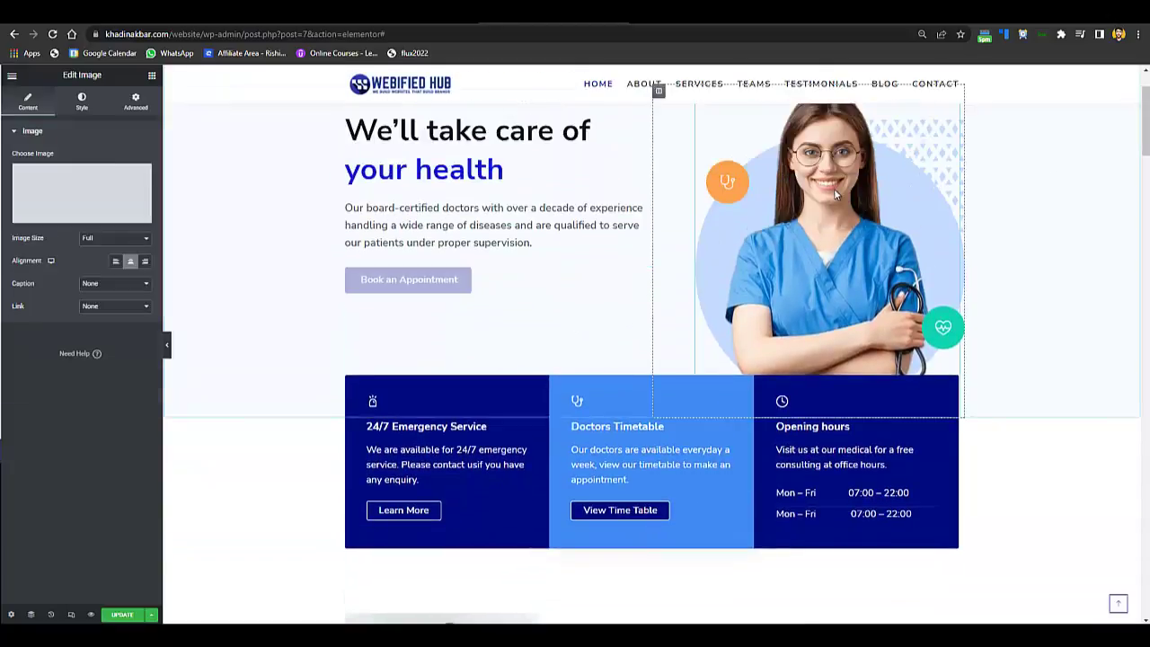
pyautogui.click(86, 193)
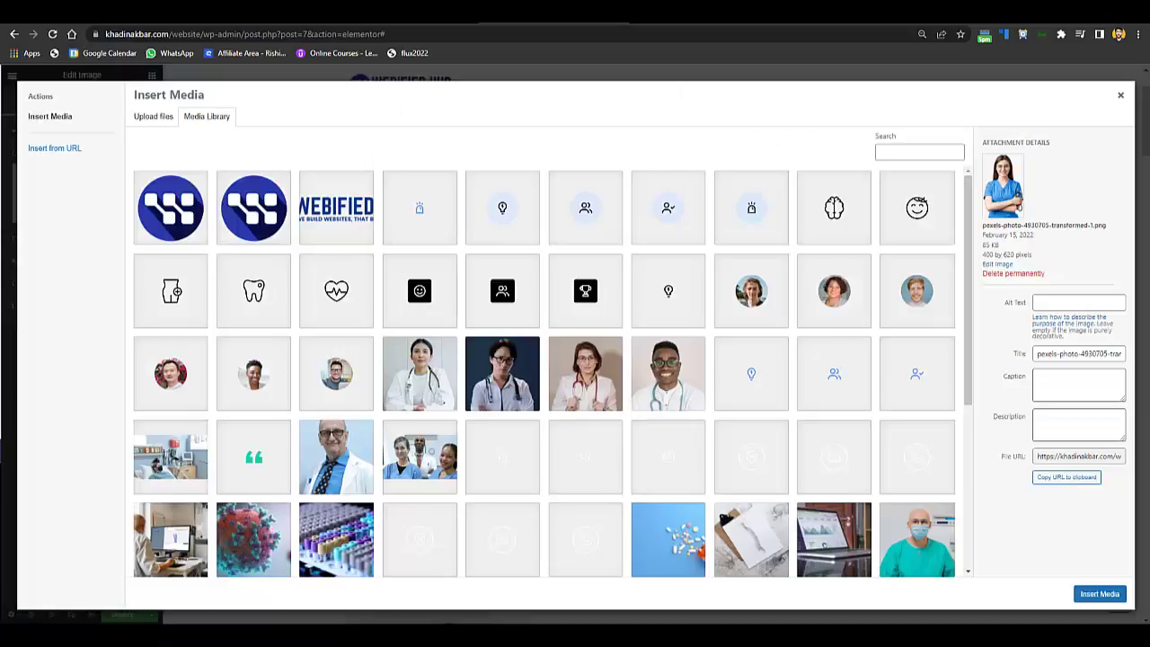
pyautogui.click(1121, 95)
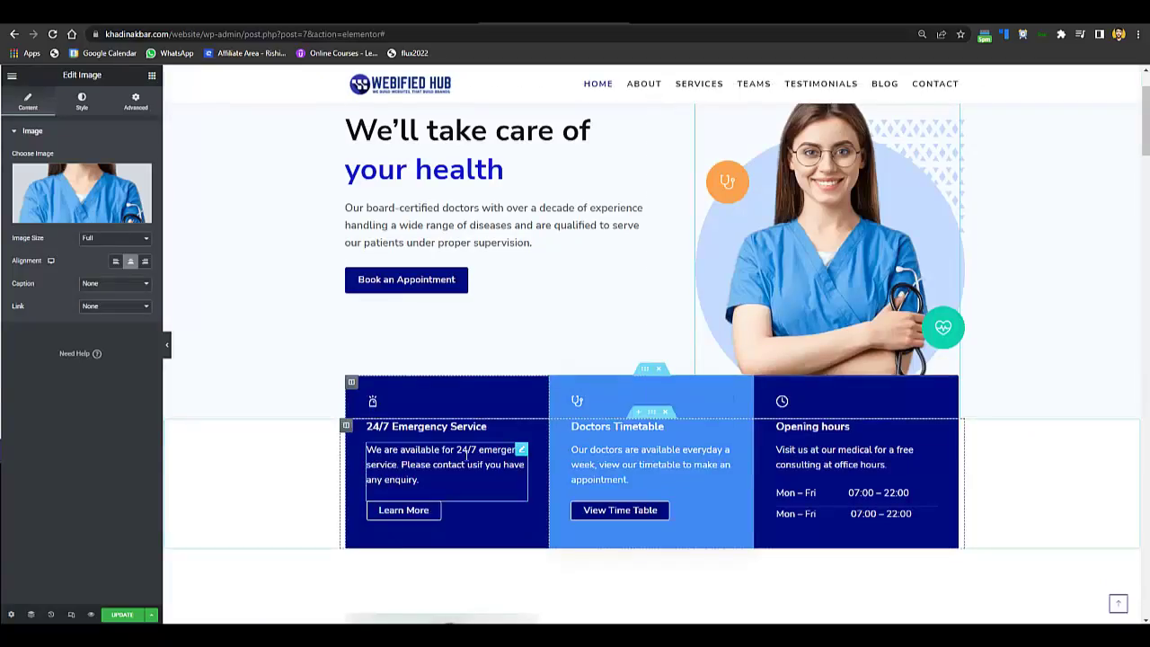
# Review the emergency card, Learn More button, hours, welcome paragraph and icon list, ending on the Welcome photo
pyautogui.click(517, 451)
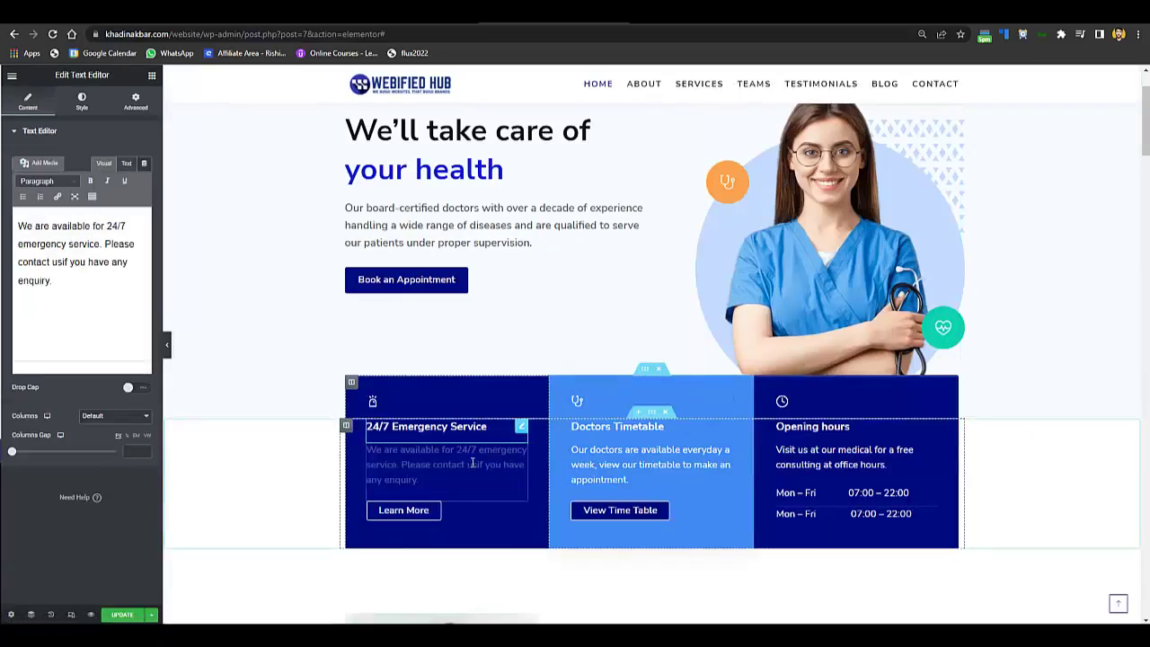
pyautogui.click(449, 427)
pyautogui.click(464, 509)
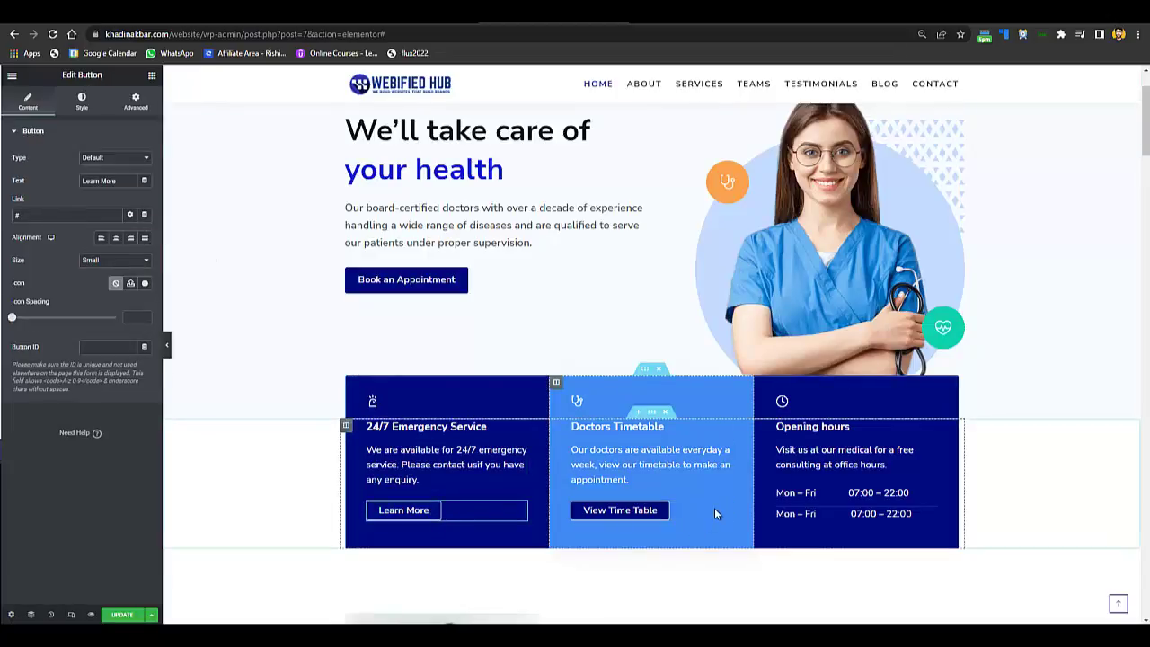
pyautogui.click(843, 513)
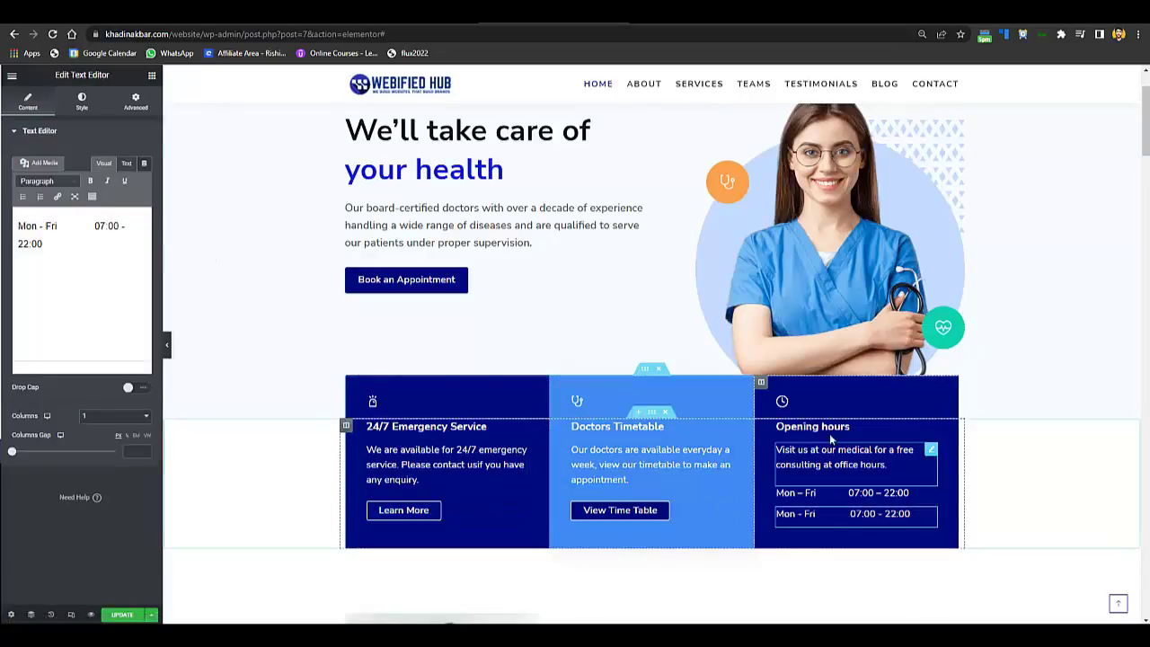
pyautogui.scroll(-1, 656, 359)
pyautogui.scroll(-5, 773, 360)
pyautogui.click(775, 343)
pyautogui.click(742, 408)
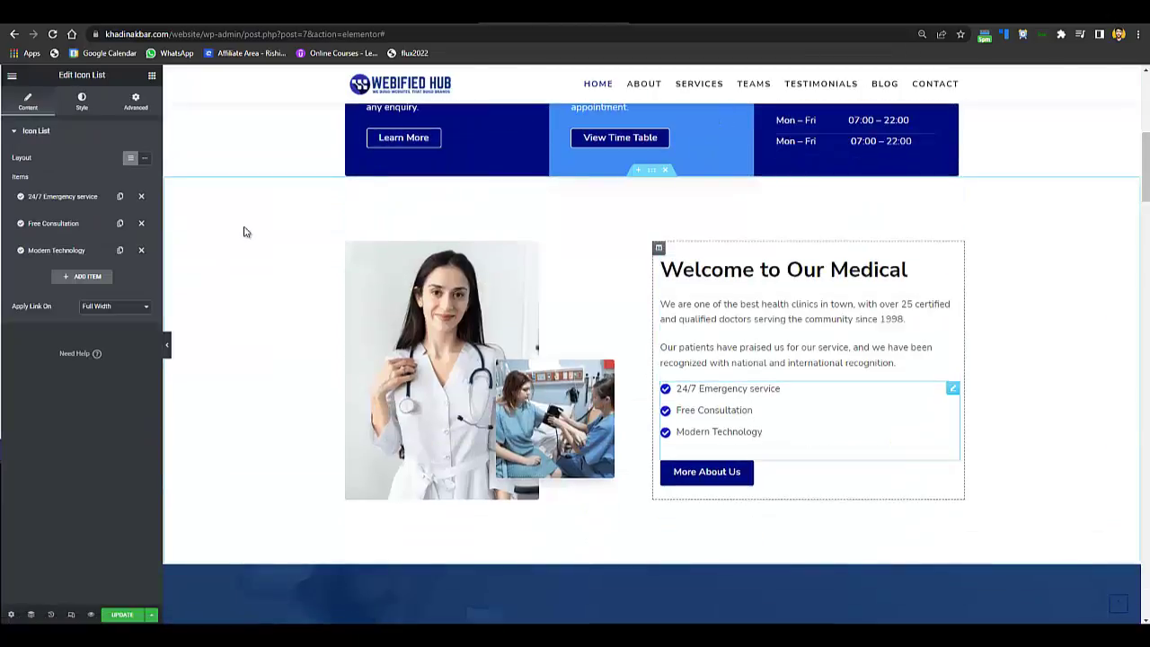
pyautogui.click(72, 195)
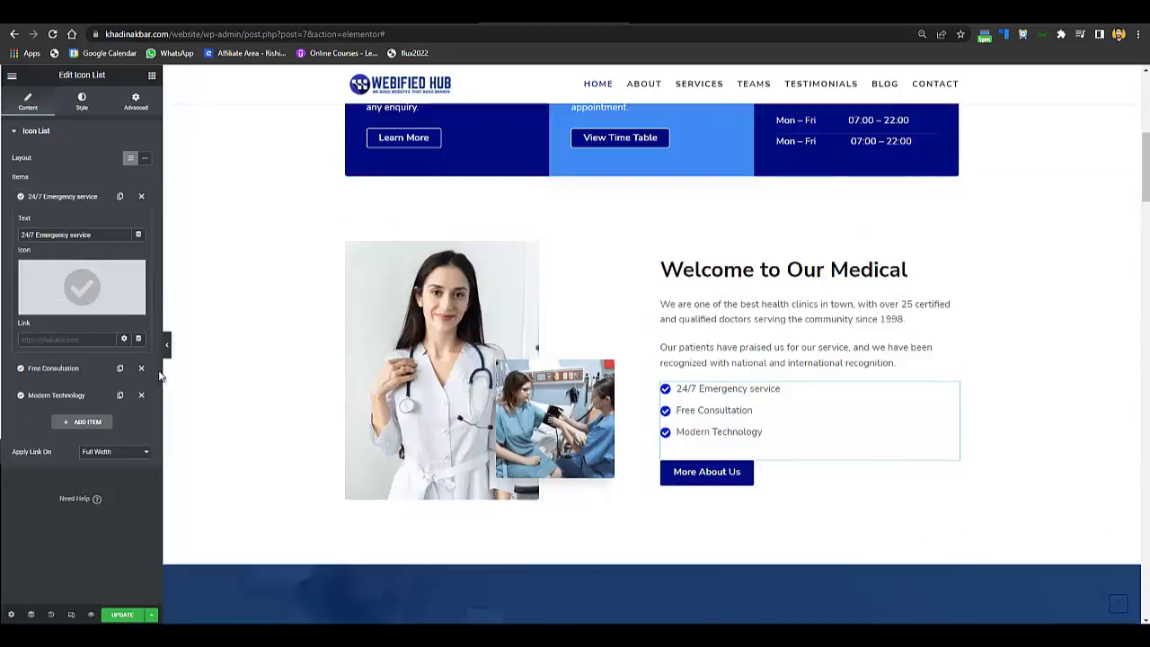
pyautogui.click(547, 363)
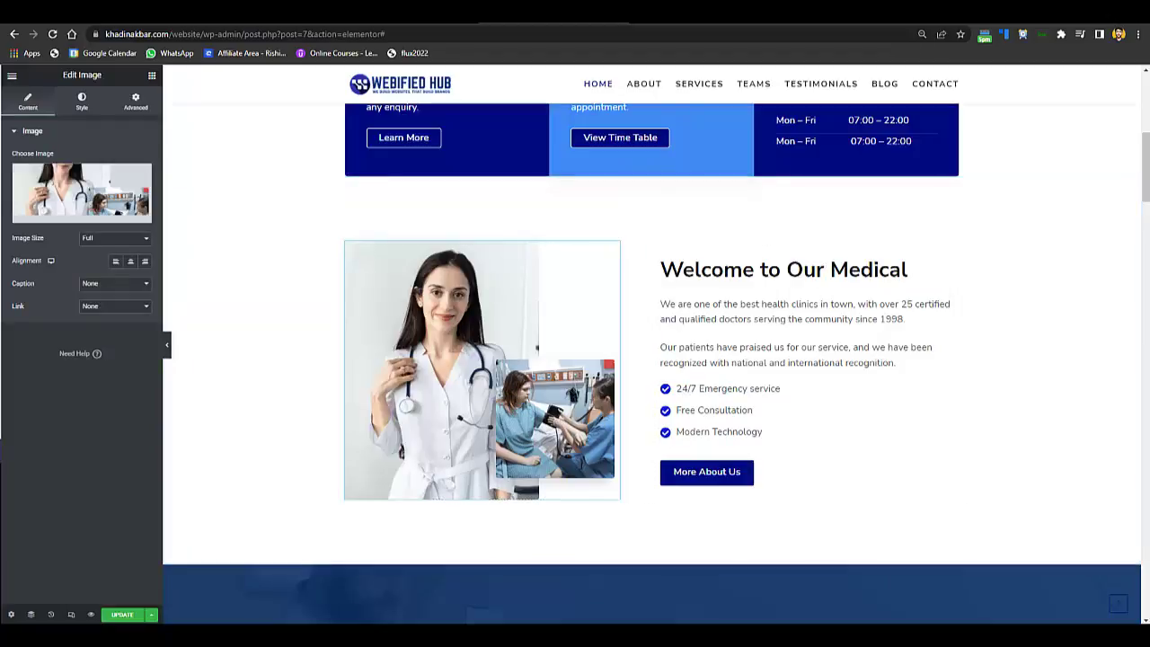
pyautogui.scroll(-5, 717, 231)
# Inspect the What Make Us the Best section and the Years of Operations counter's icon options
pyautogui.click(402, 279)
pyautogui.click(401, 362)
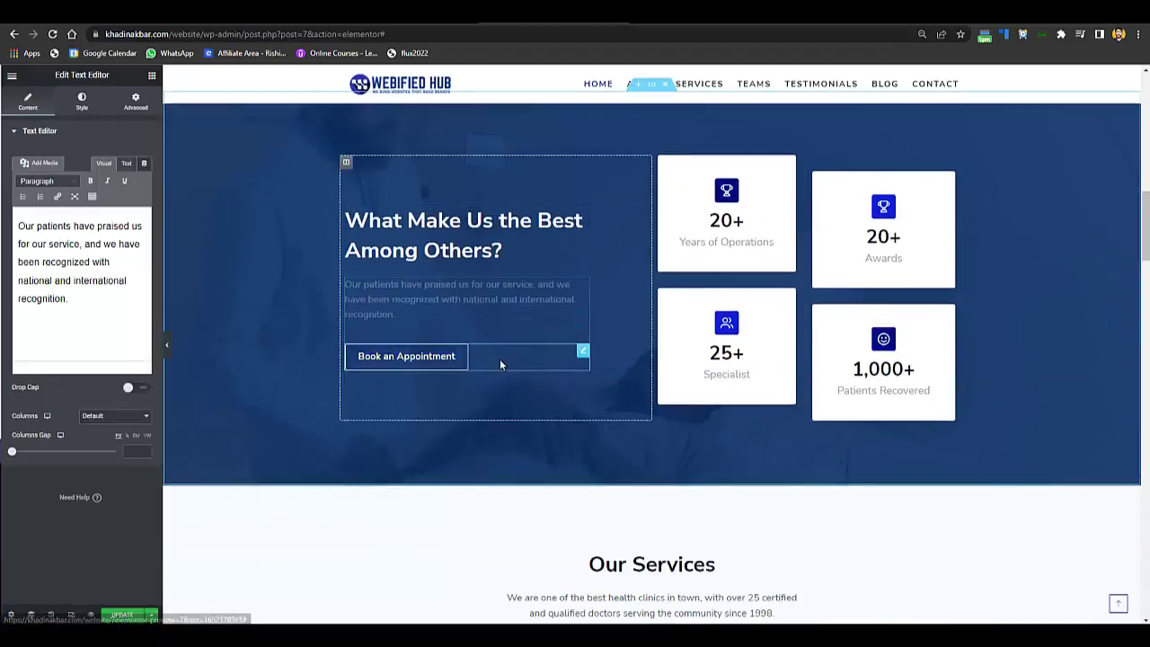
pyautogui.click(583, 353)
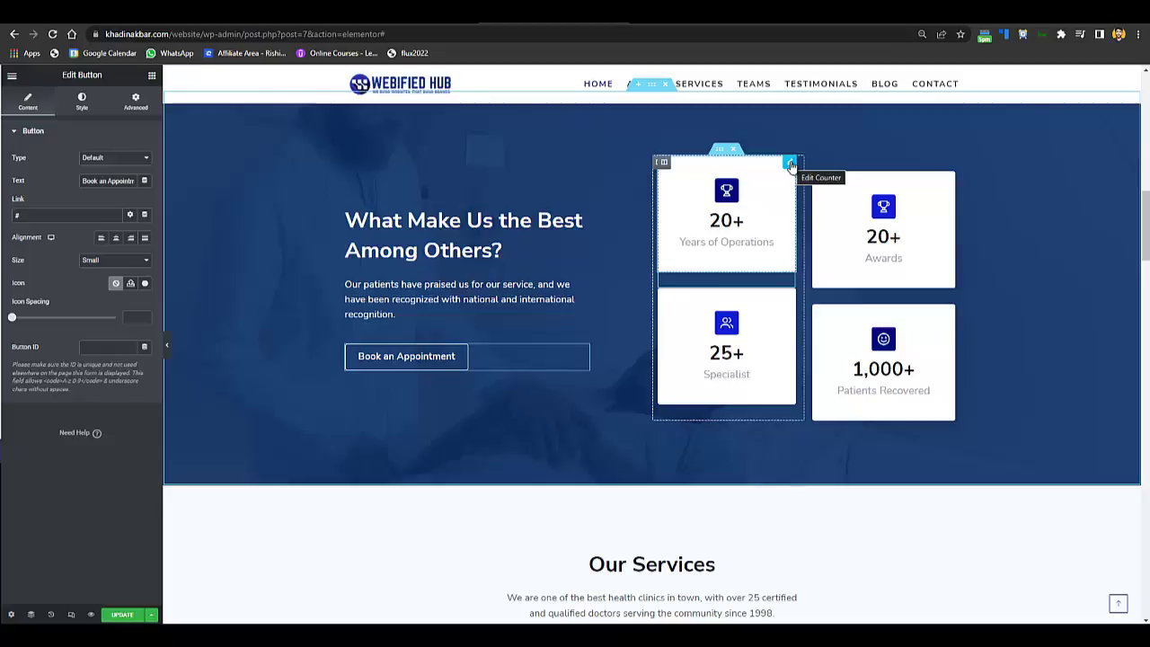
pyautogui.click(790, 165)
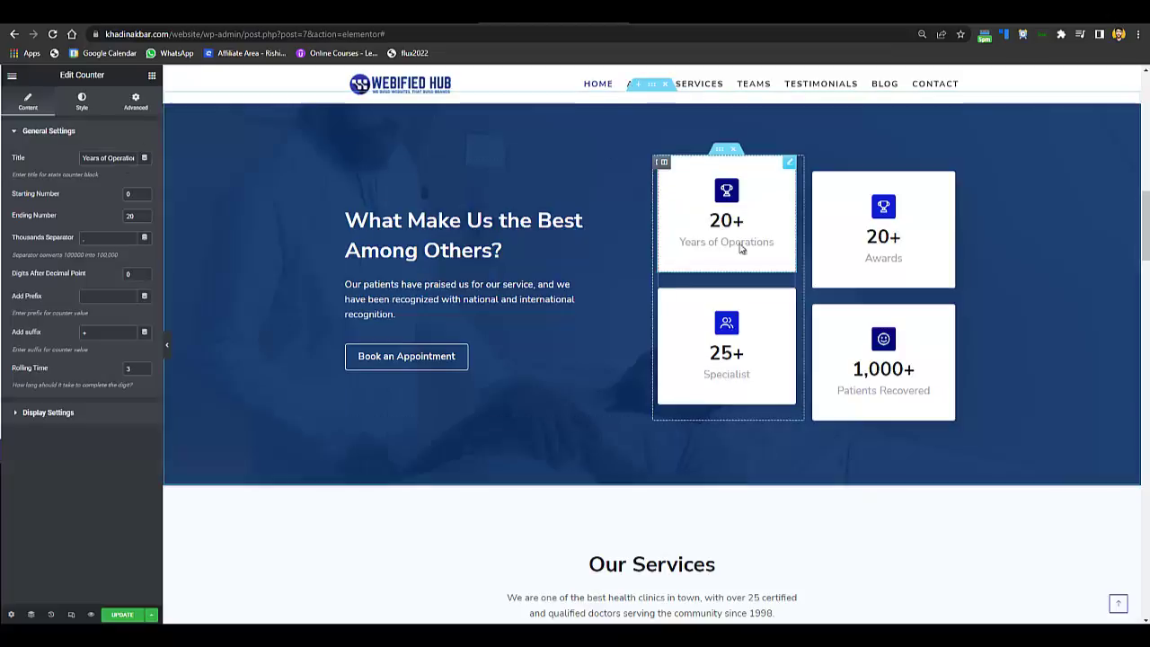
pyautogui.click(72, 414)
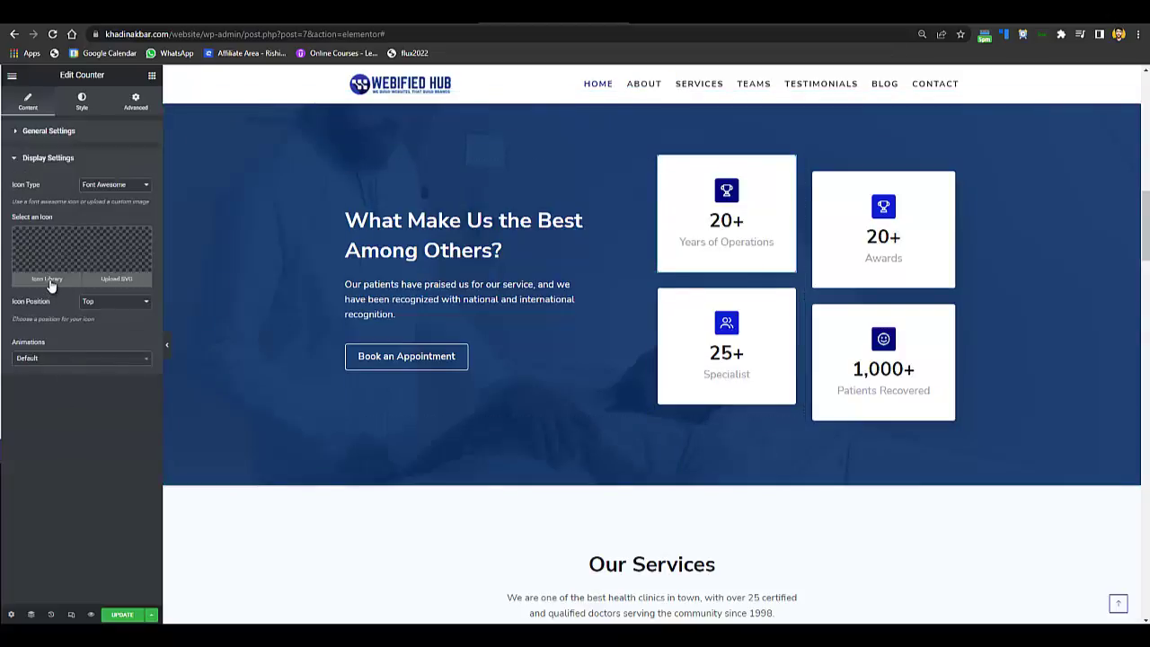
pyautogui.click(49, 279)
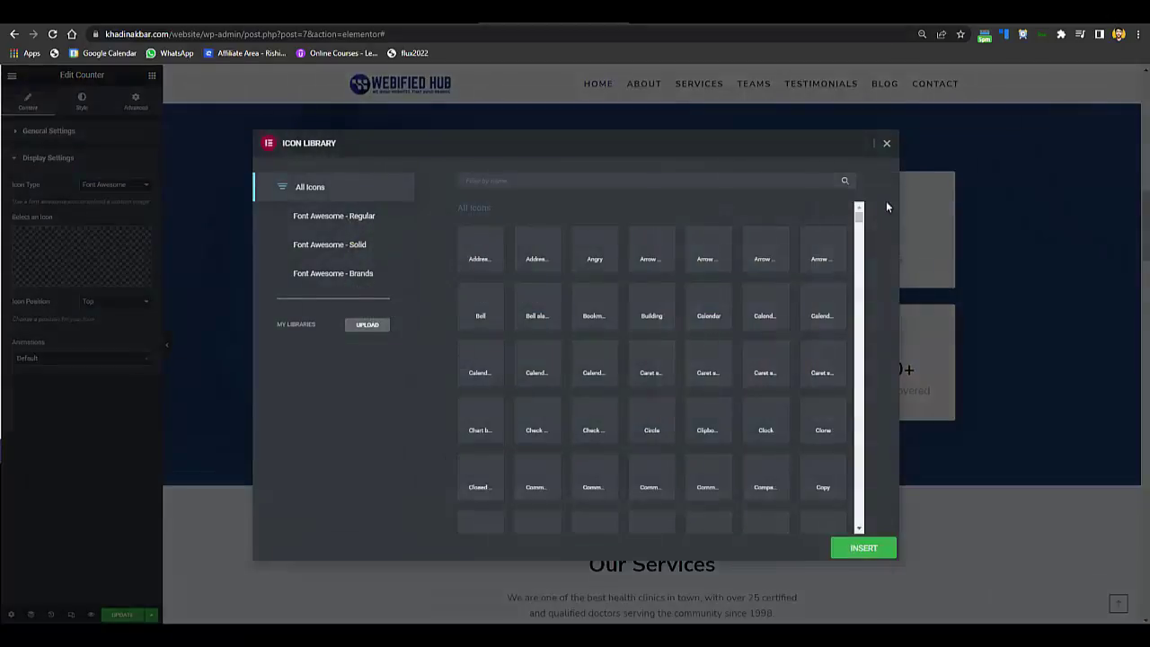
pyautogui.click(887, 143)
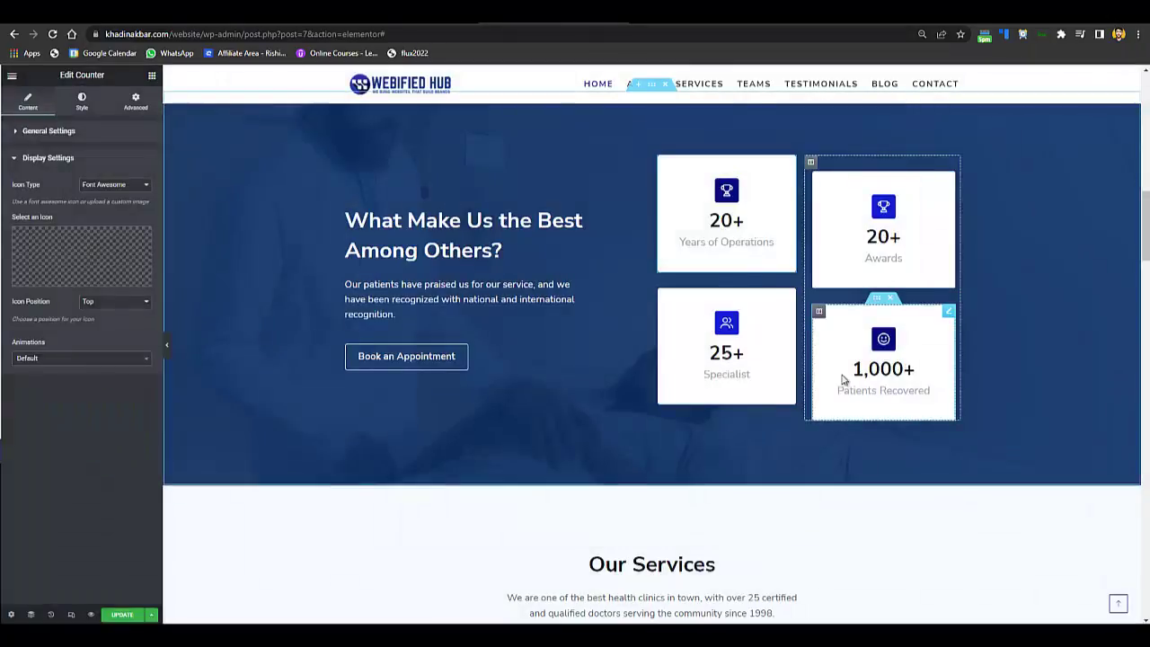
# Move through the Dental Care card to open the Cardiology card's Learn More button
pyautogui.scroll(-5, 663, 281)
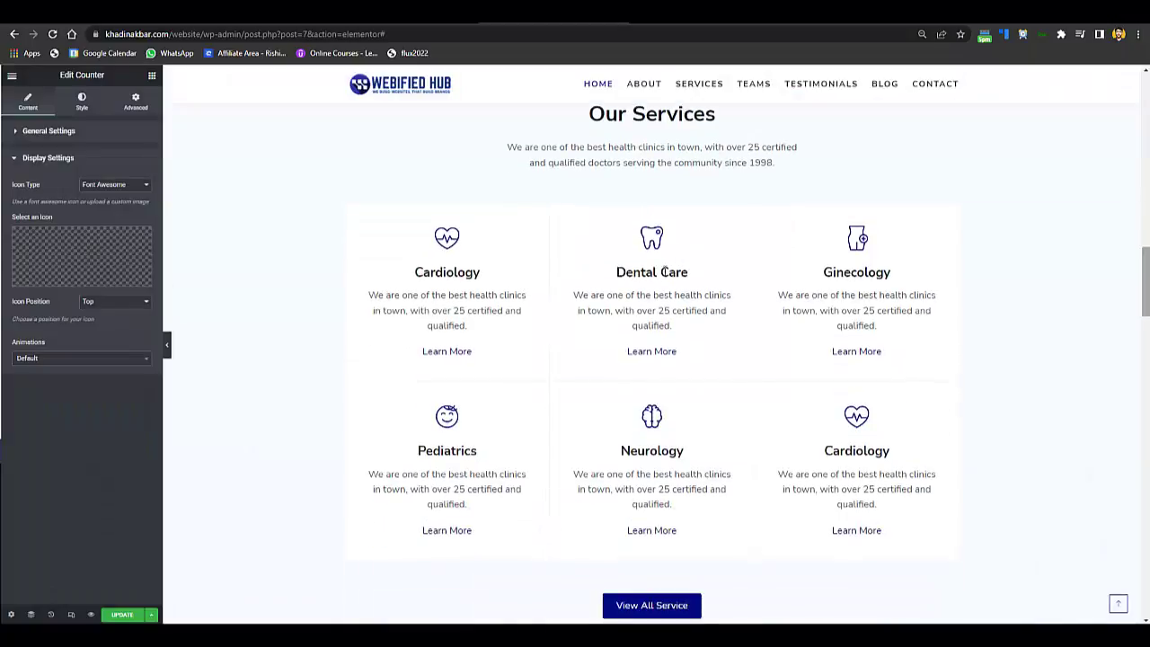
pyautogui.click(664, 281)
pyautogui.click(662, 337)
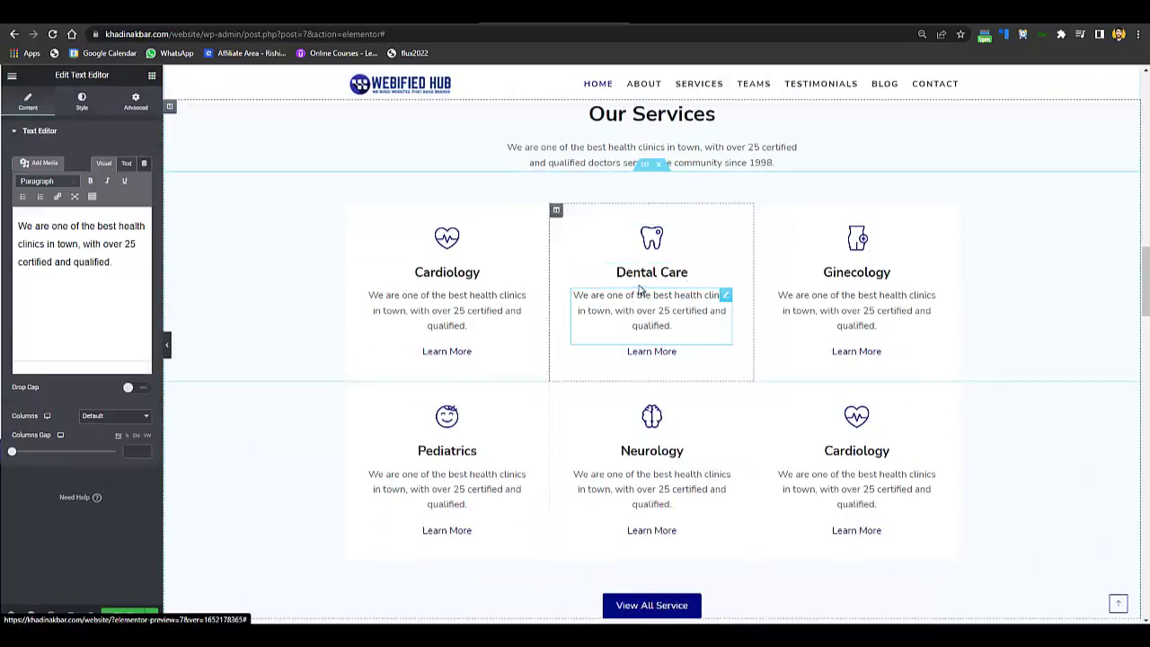
pyautogui.click(446, 355)
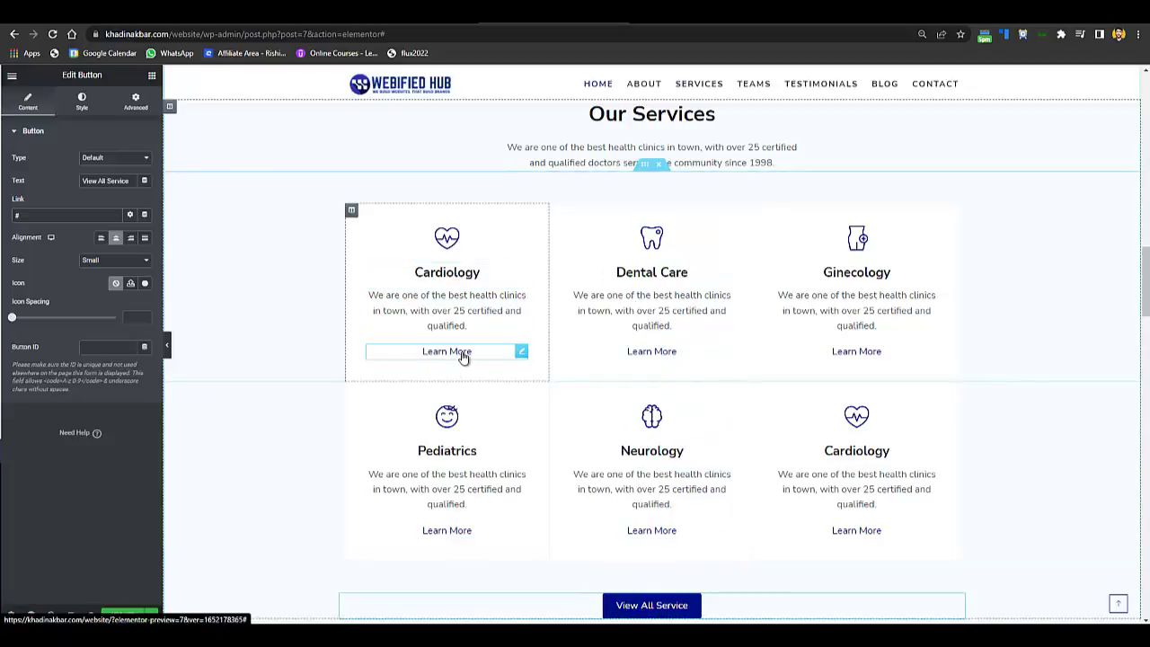
# Link the Cardiology Learn More button to the Services page
pyautogui.click(42, 216)
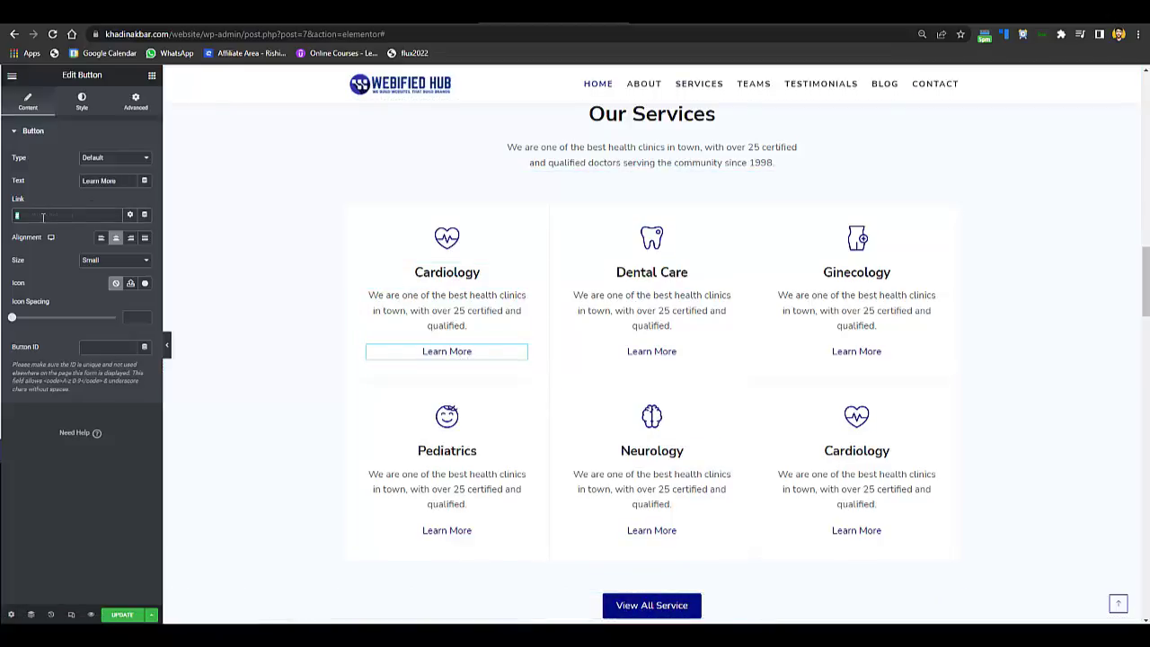
pyautogui.press('BackSpace')
pyautogui.write('services')
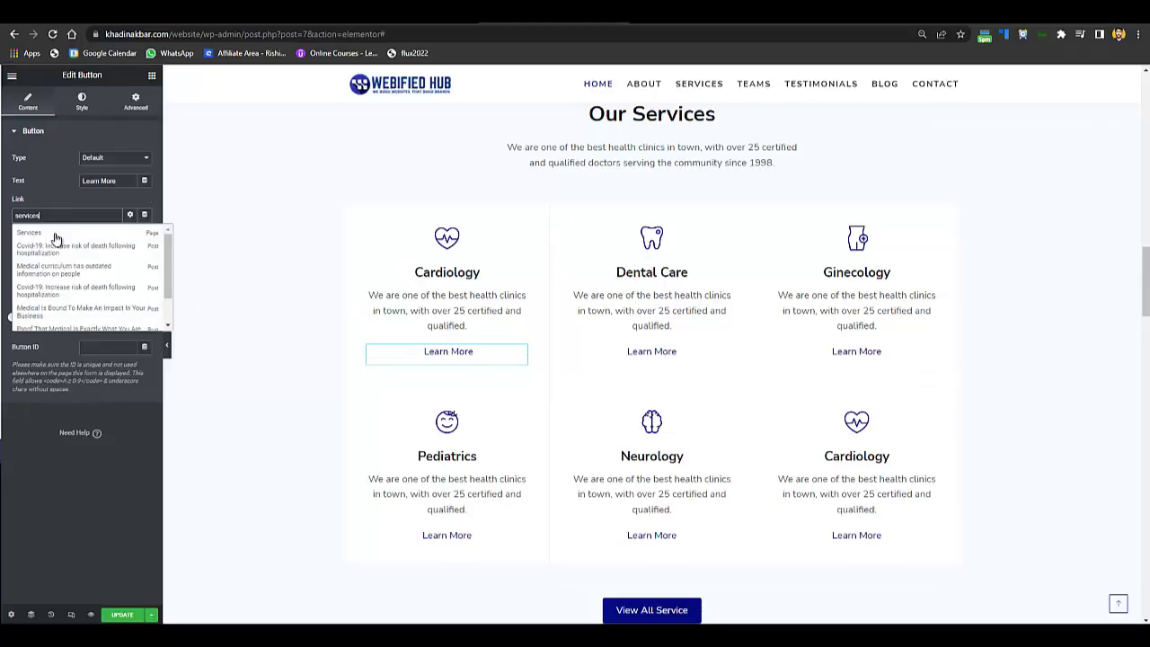
pyautogui.click(46, 233)
# Link the View All Service button to the Services page as well
pyautogui.click(647, 355)
pyautogui.moveTo(1147, 289); pyautogui.dragTo(1146, 300)
pyautogui.scroll(-1, 1115, 314)
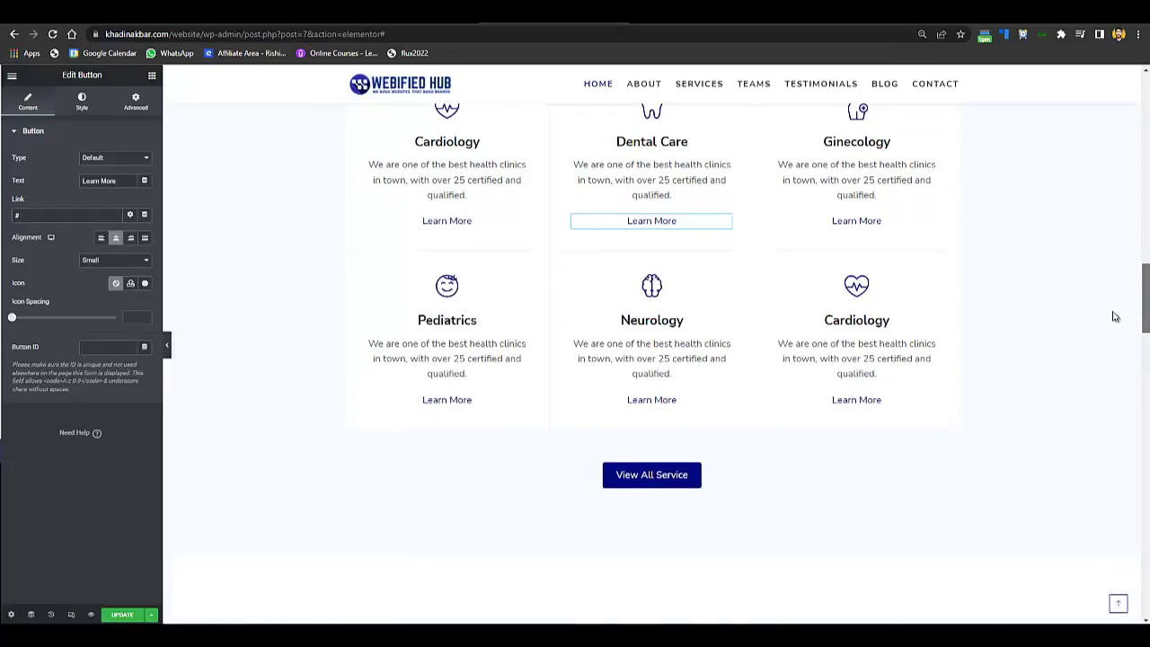
pyautogui.click(678, 466)
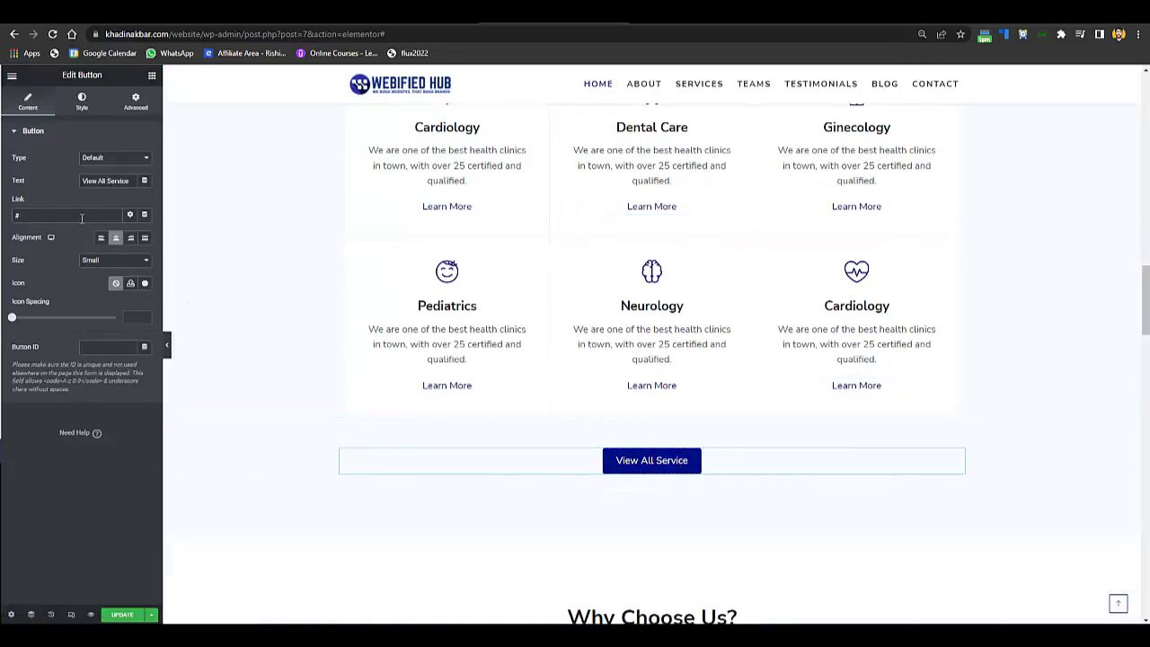
pyautogui.write('services')
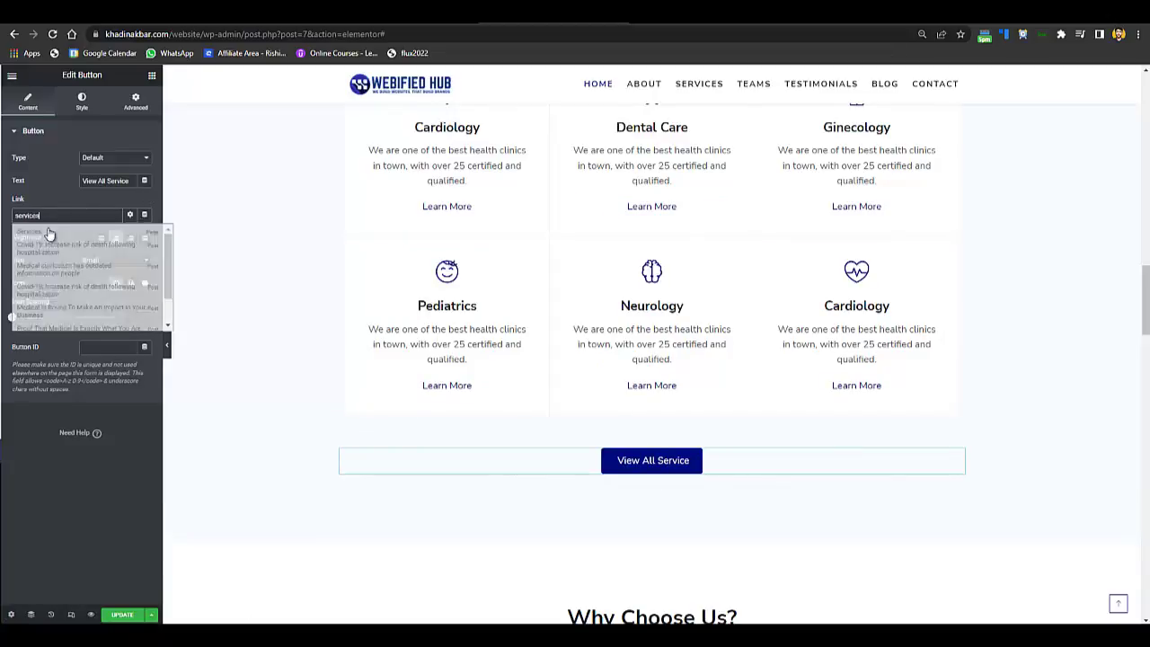
pyautogui.click(48, 235)
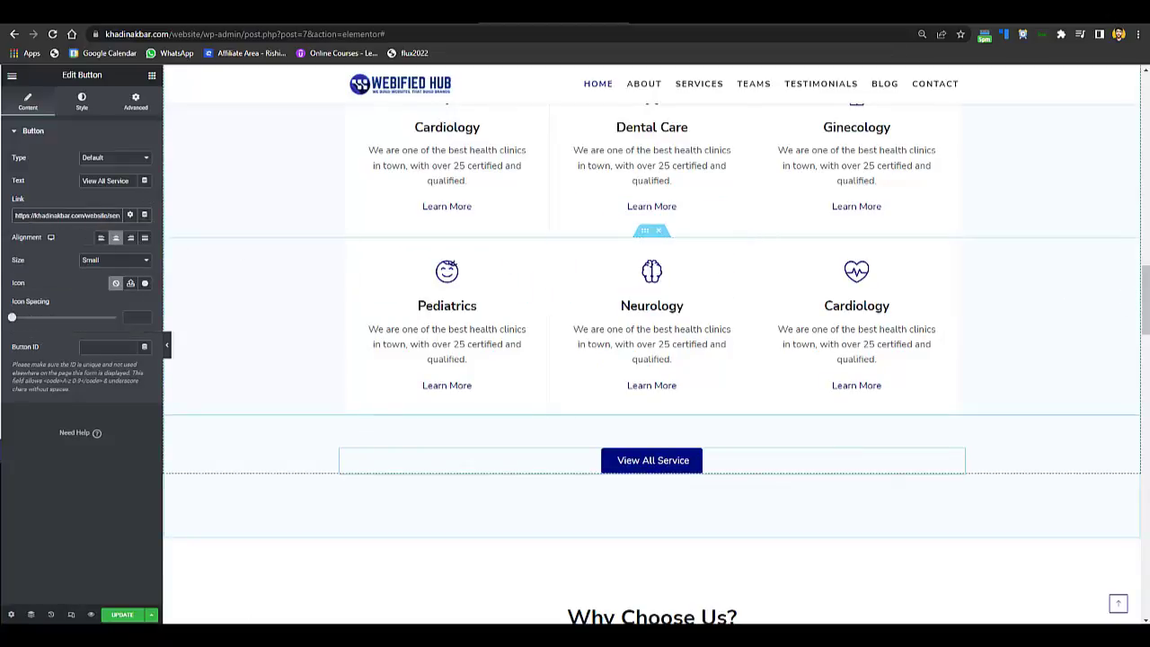
pyautogui.scroll(-5, 746, 333)
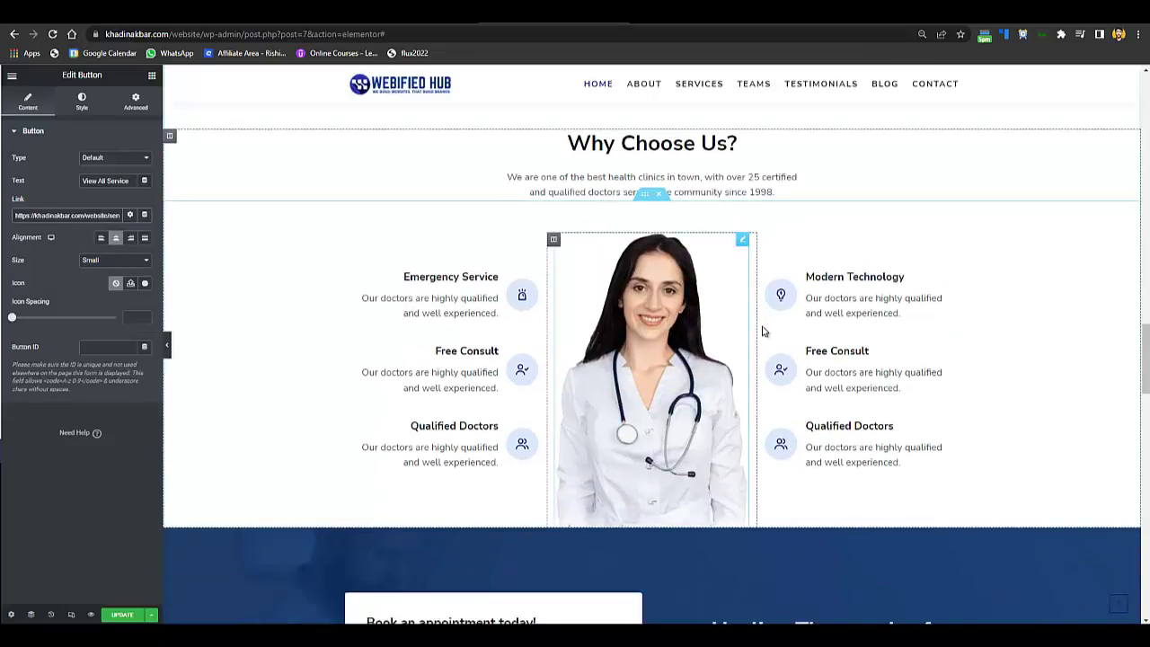
# Review the Modern Technology, Free Consult and Emergency boxes and the appointment intro paragraph's tabs
pyautogui.click(821, 308)
pyautogui.click(833, 330)
pyautogui.click(464, 363)
pyautogui.click(416, 298)
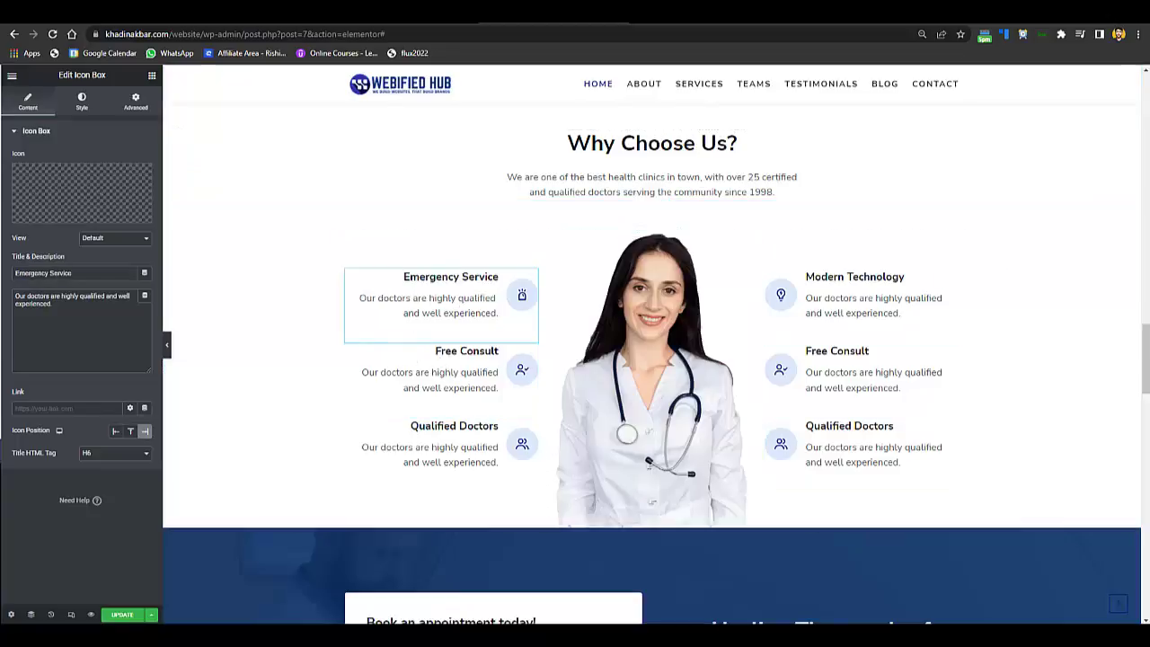
pyautogui.scroll(-5, 417, 299)
pyautogui.click(446, 266)
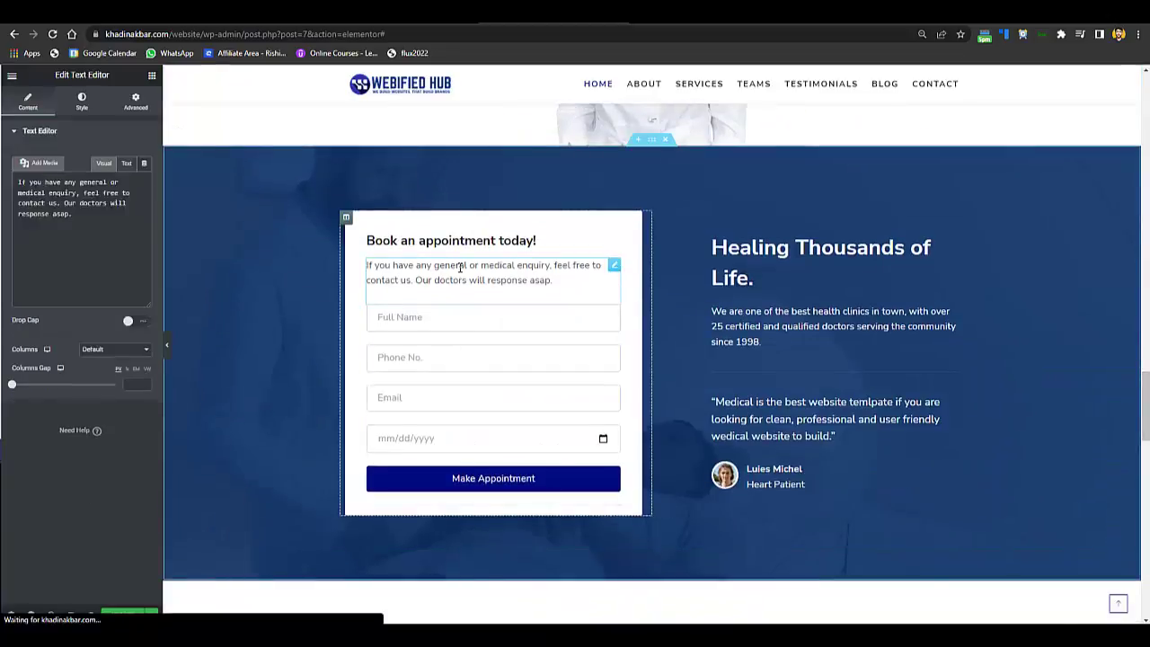
pyautogui.click(81, 101)
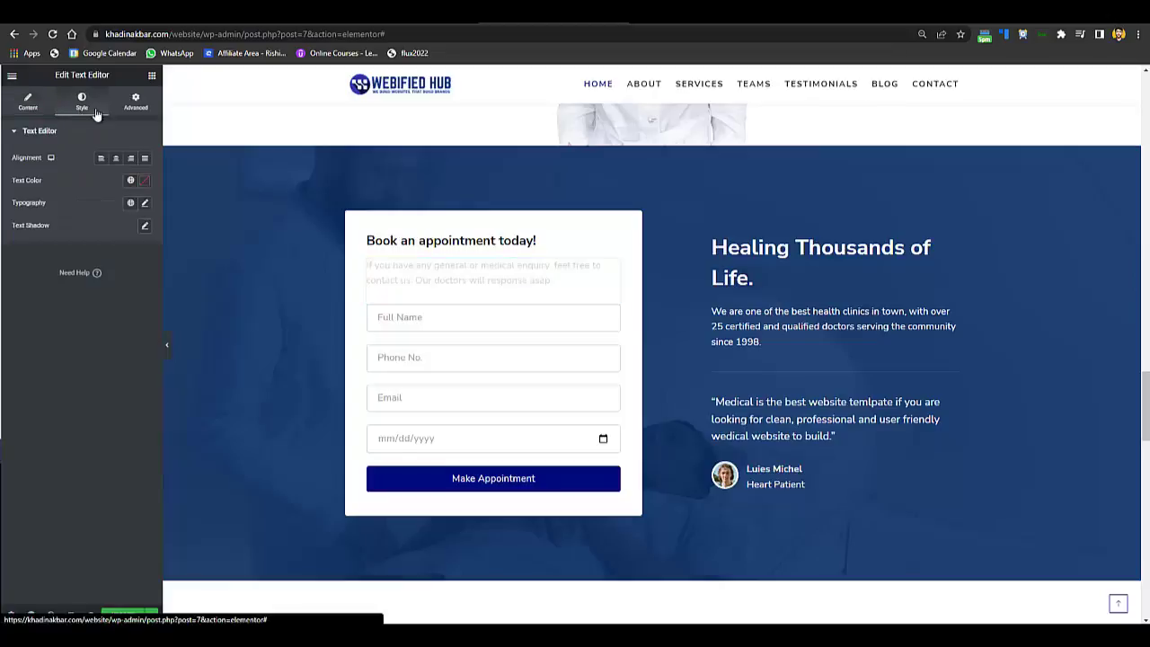
pyautogui.click(136, 100)
pyautogui.click(82, 100)
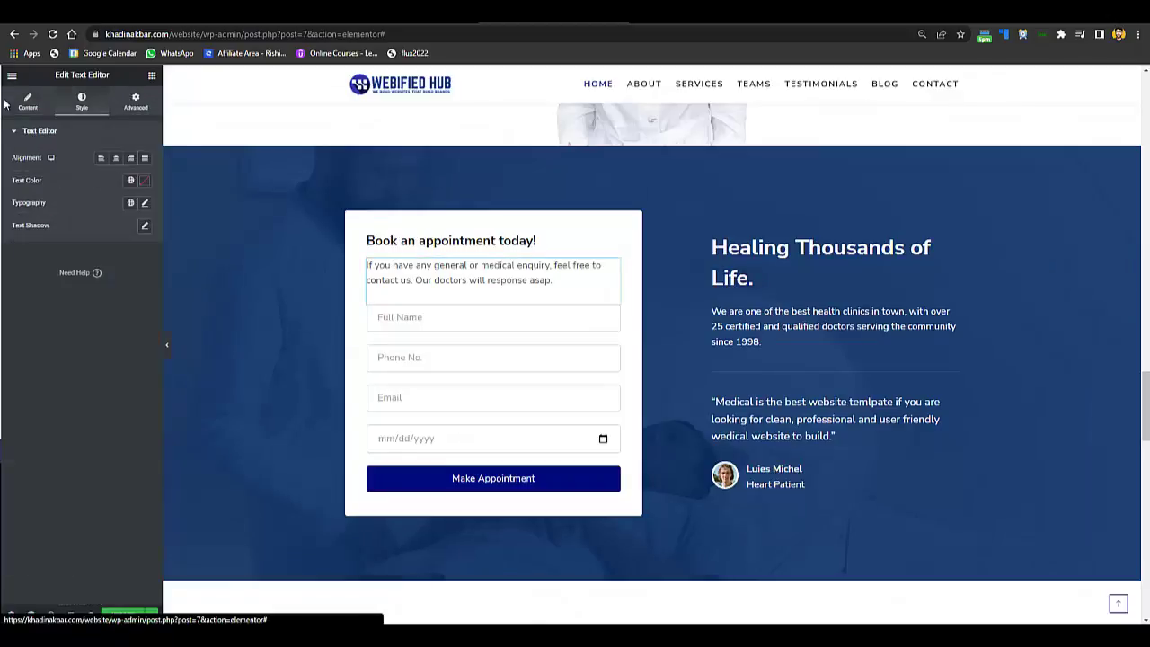
pyautogui.click(28, 101)
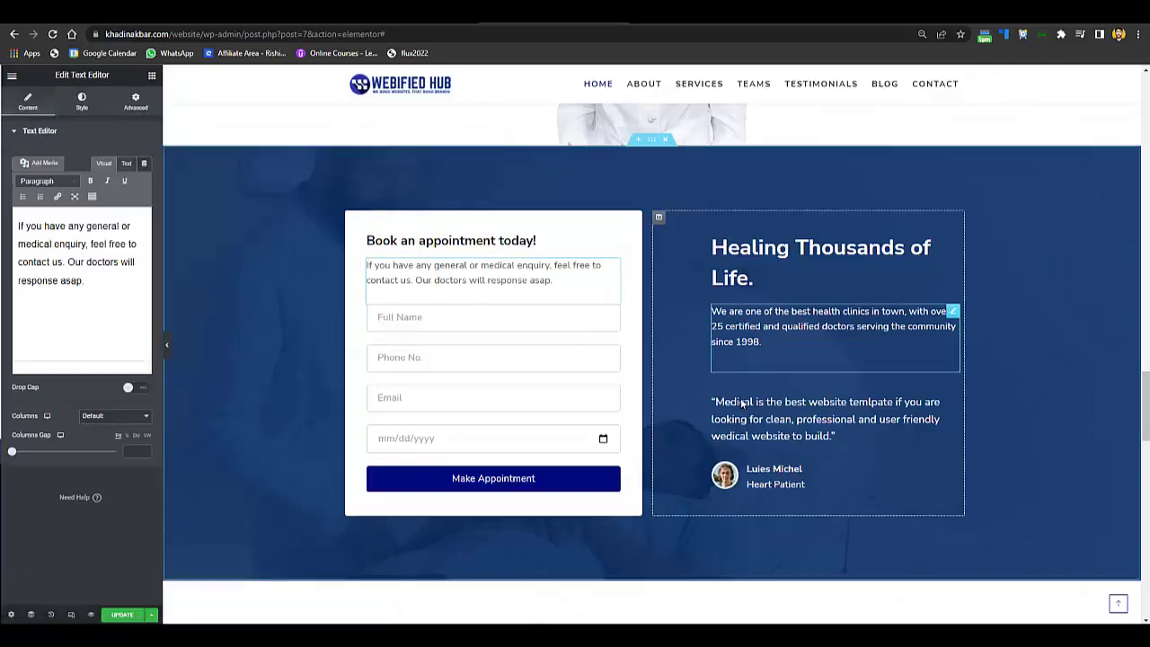
# Click through the testimonial, Healing Thousands of Life and team widgets, then open the phone contact box
pyautogui.click(755, 481)
pyautogui.click(755, 470)
pyautogui.click(768, 396)
pyautogui.click(769, 316)
pyautogui.click(777, 262)
pyautogui.scroll(-6, 610, 288)
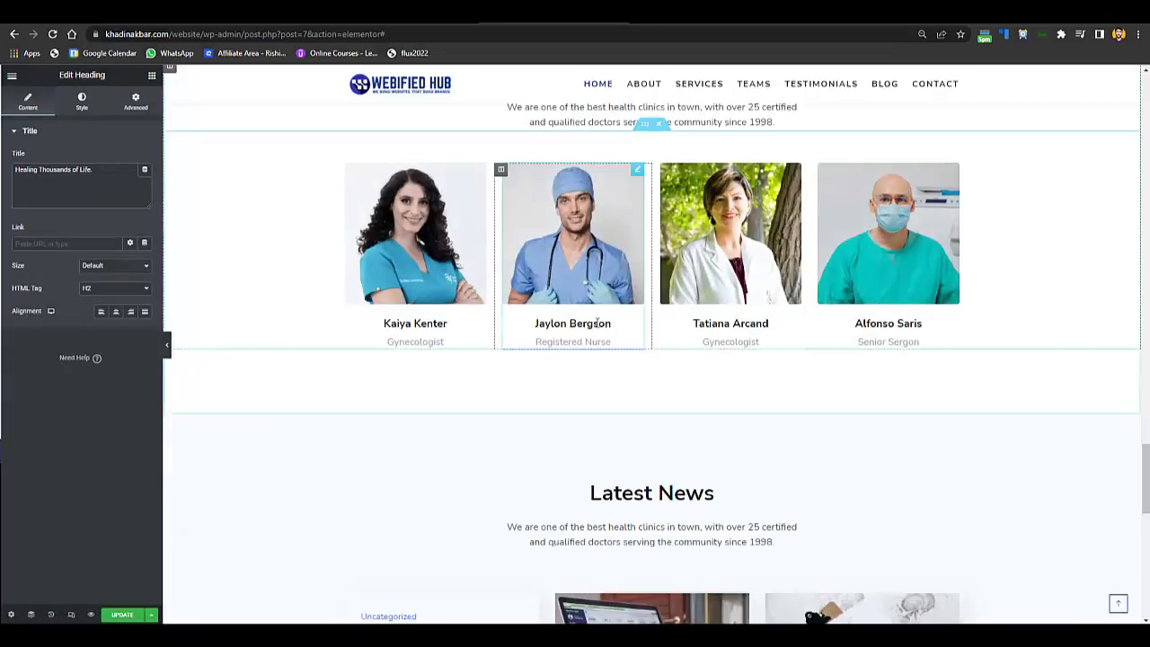
pyautogui.click(557, 319)
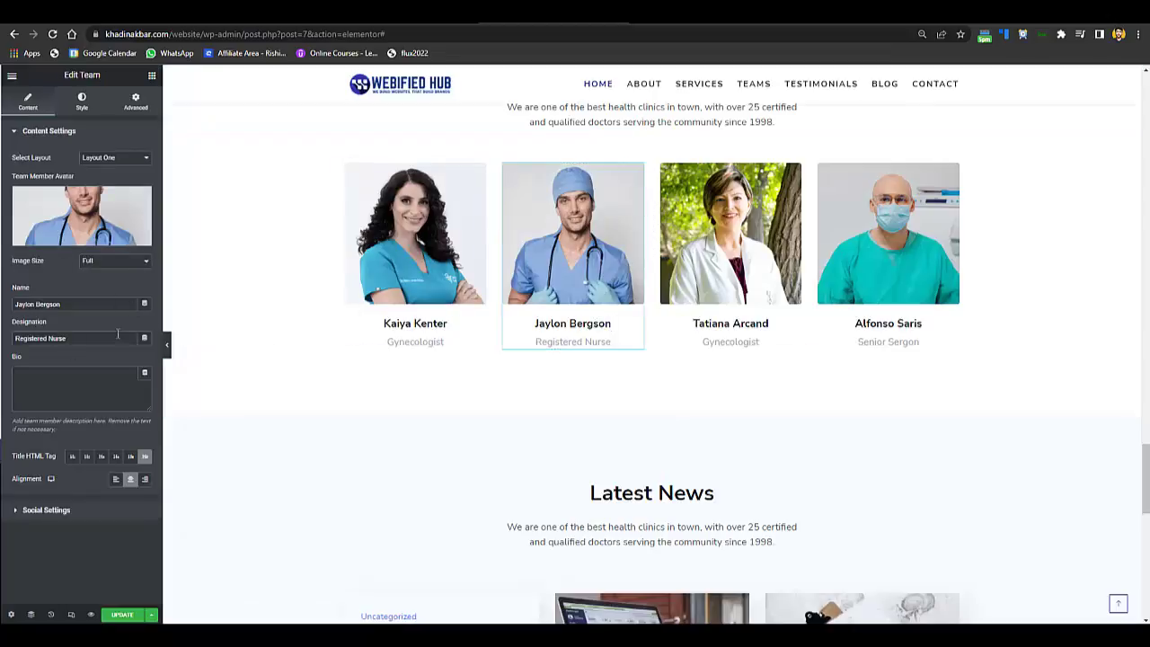
pyautogui.scroll(-3, 1066, 506)
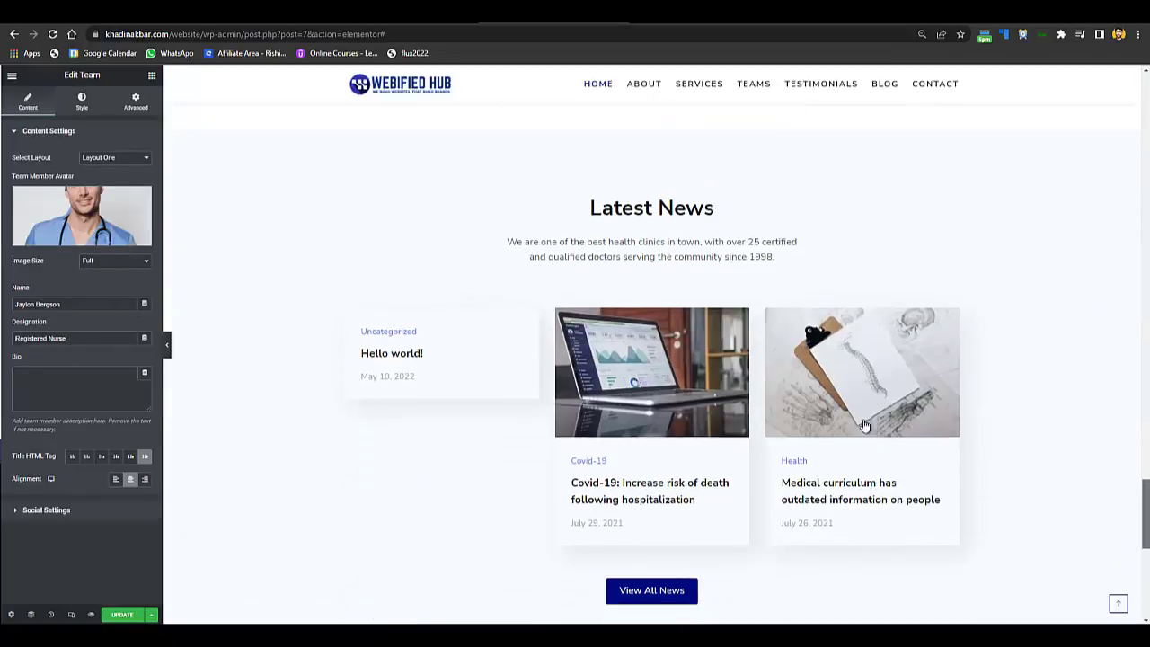
pyautogui.scroll(-5, 950, 462)
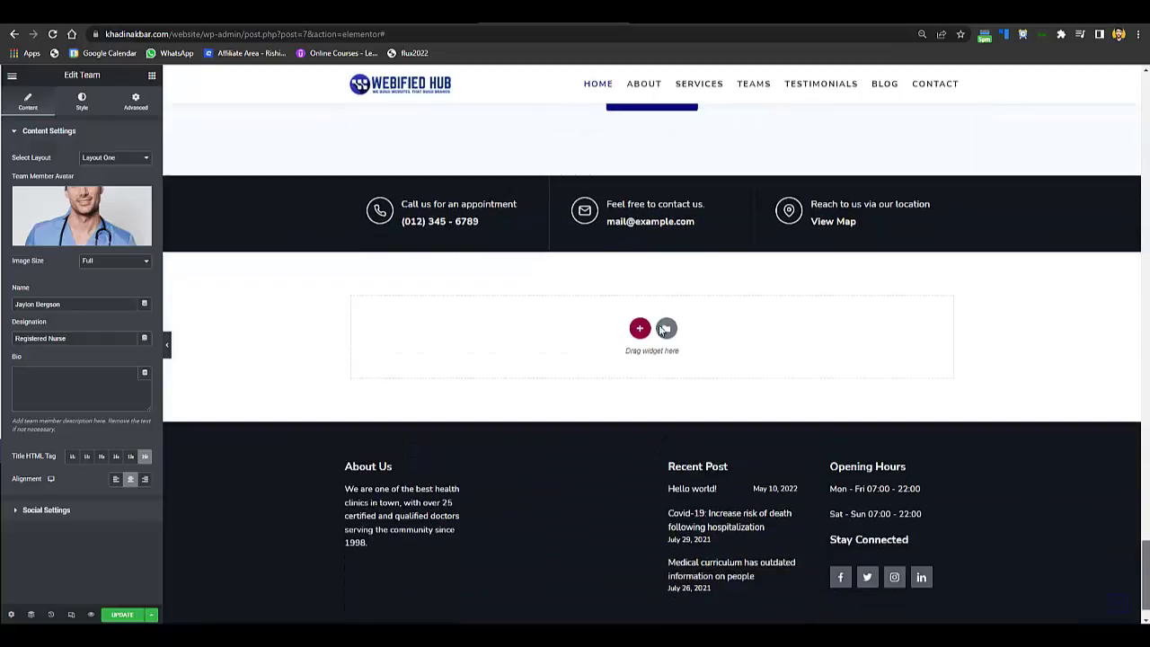
pyautogui.click(479, 223)
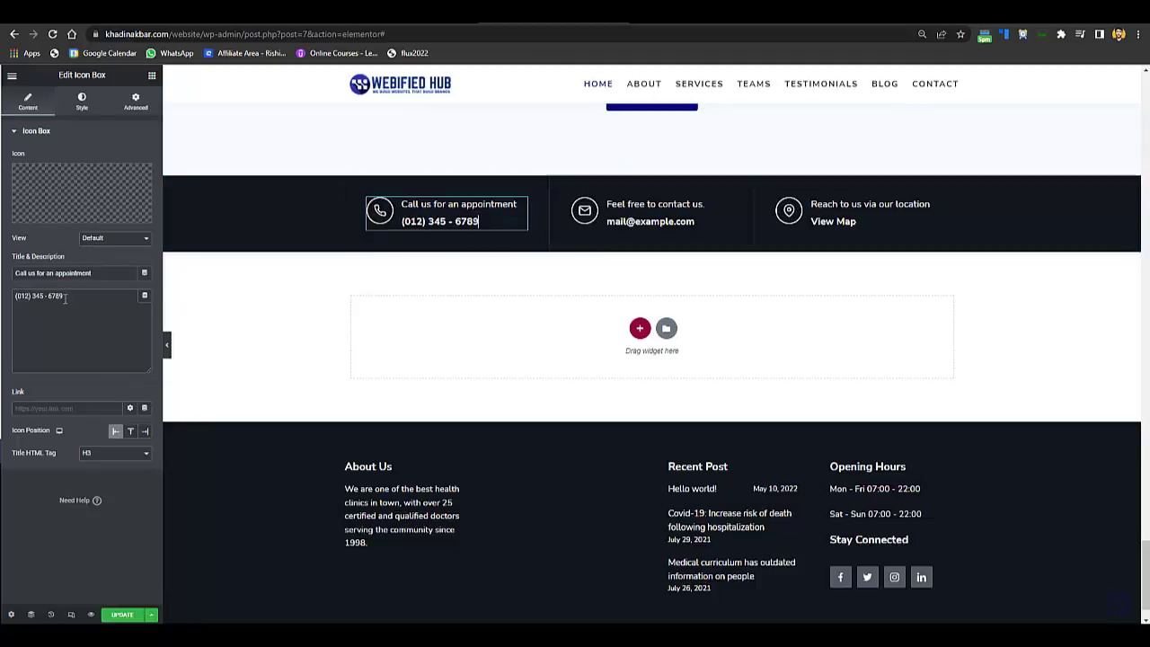
# Replace the email contact box's placeholder description with the site's contact email address
pyautogui.click(646, 217)
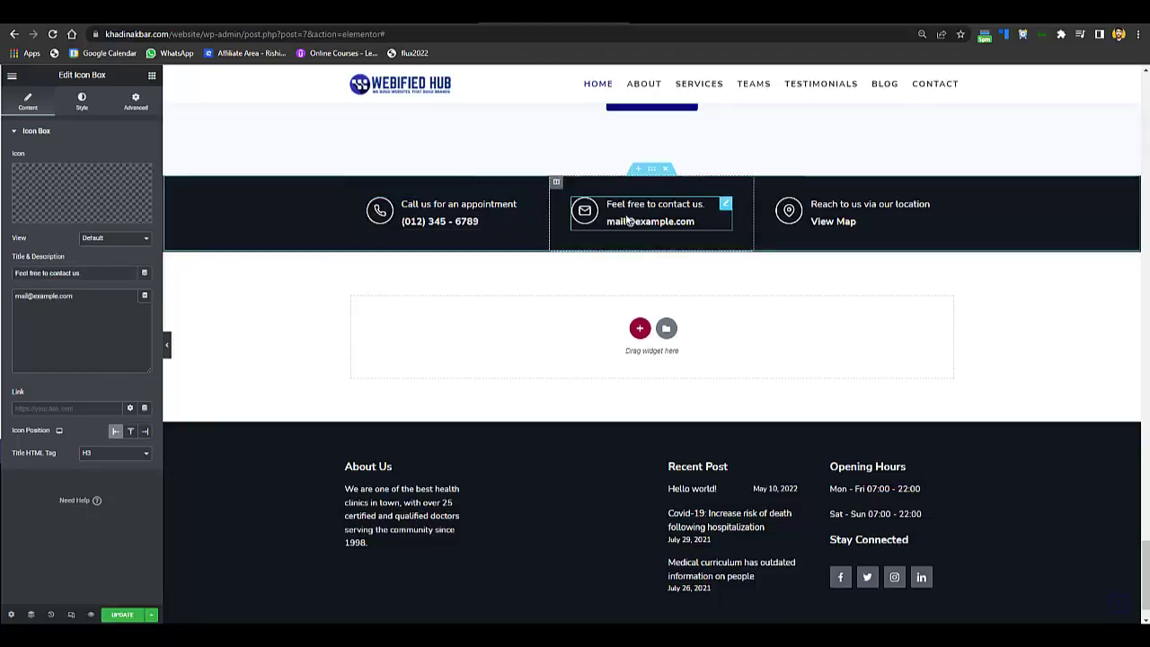
pyautogui.doubleClick(649, 221)
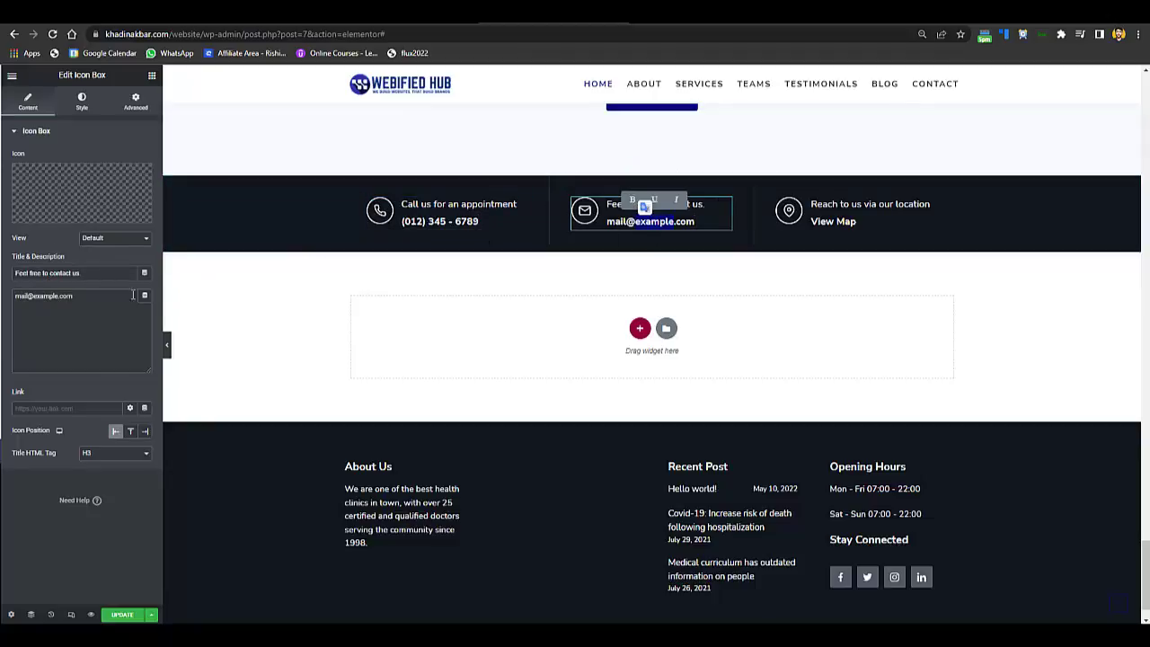
pyautogui.click(86, 291)
pyautogui.hotkey('ctrl', 'a')
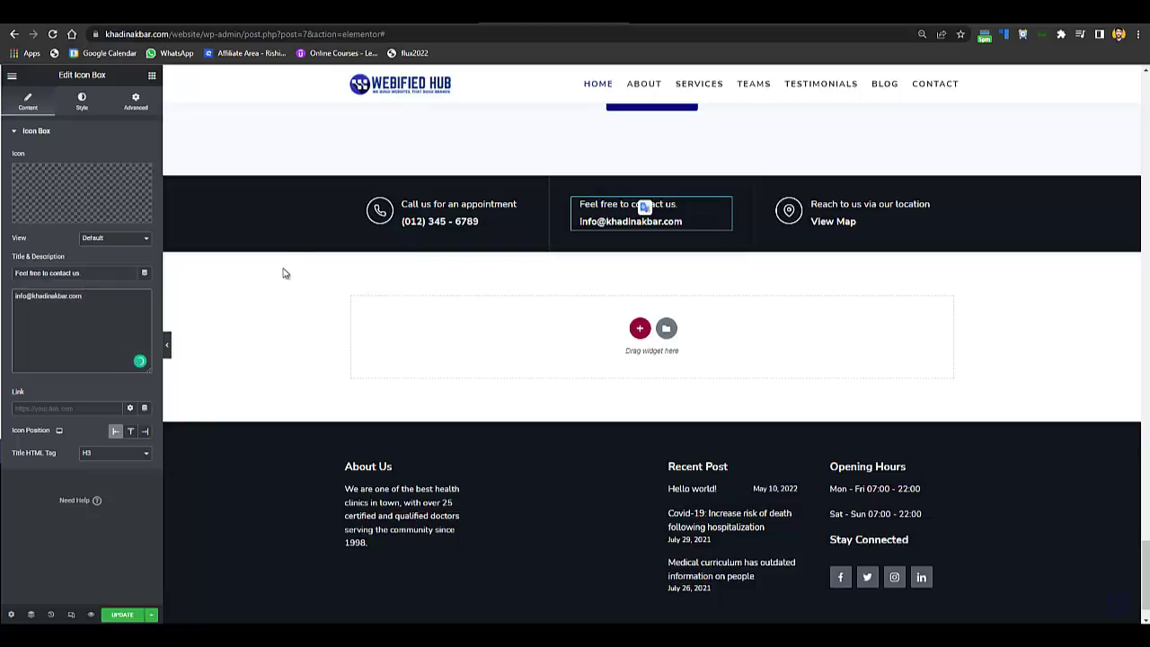
# Check the location box's View Map link, then save the page with Update
pyautogui.click(849, 219)
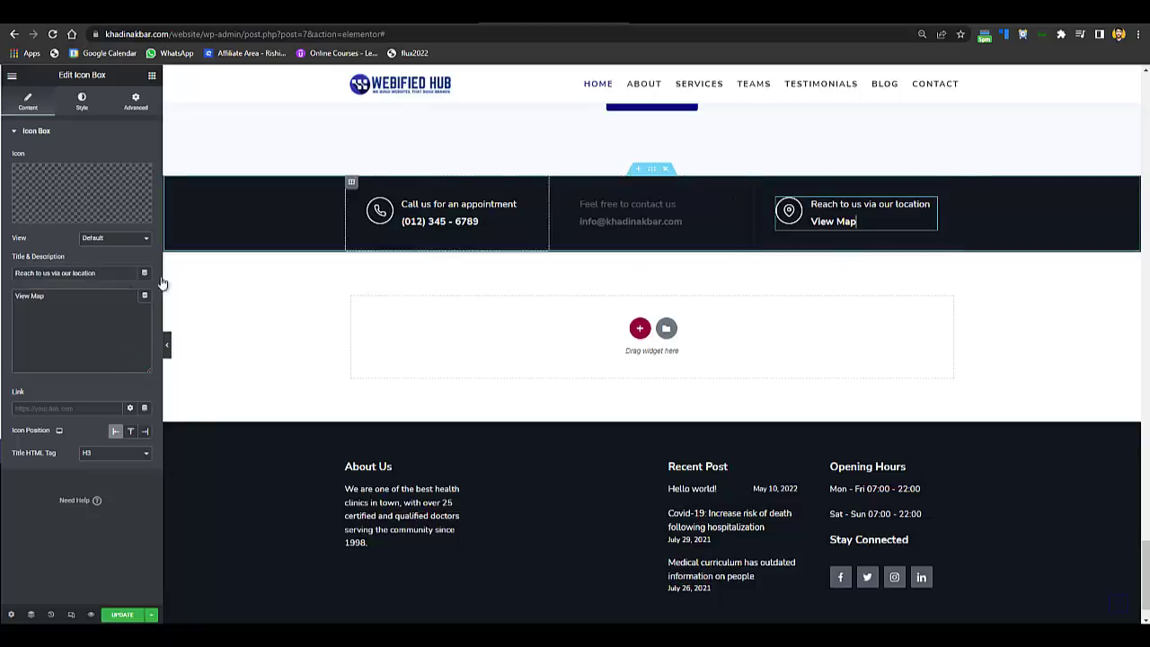
pyautogui.doubleClick(79, 301)
pyautogui.click(62, 410)
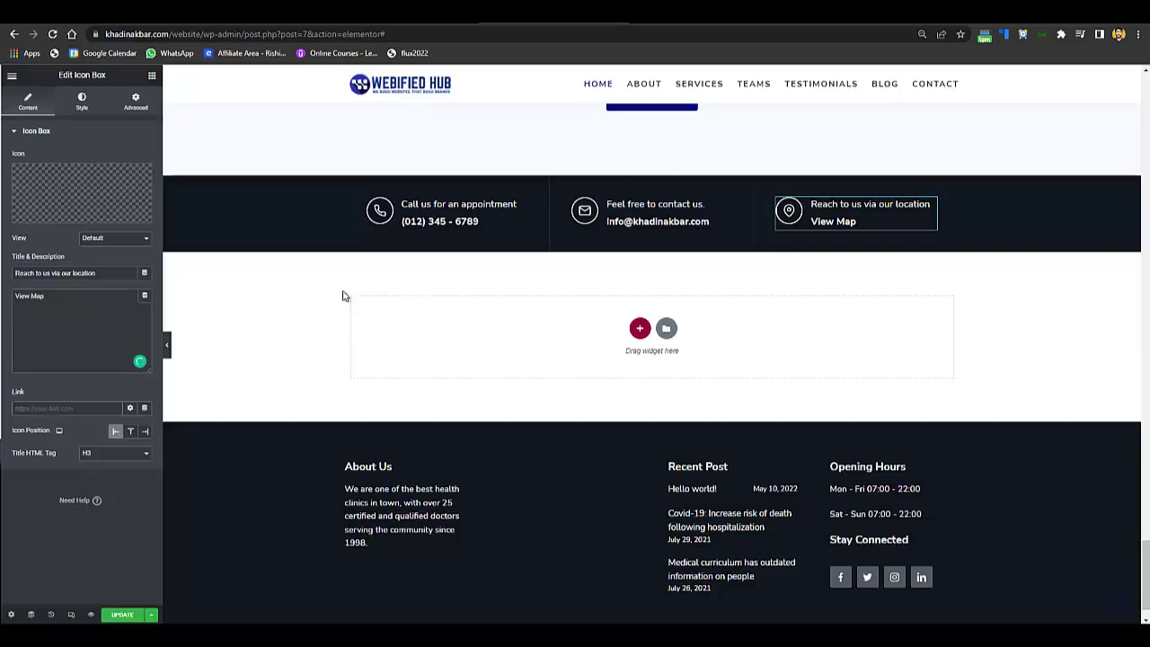
pyautogui.click(120, 616)
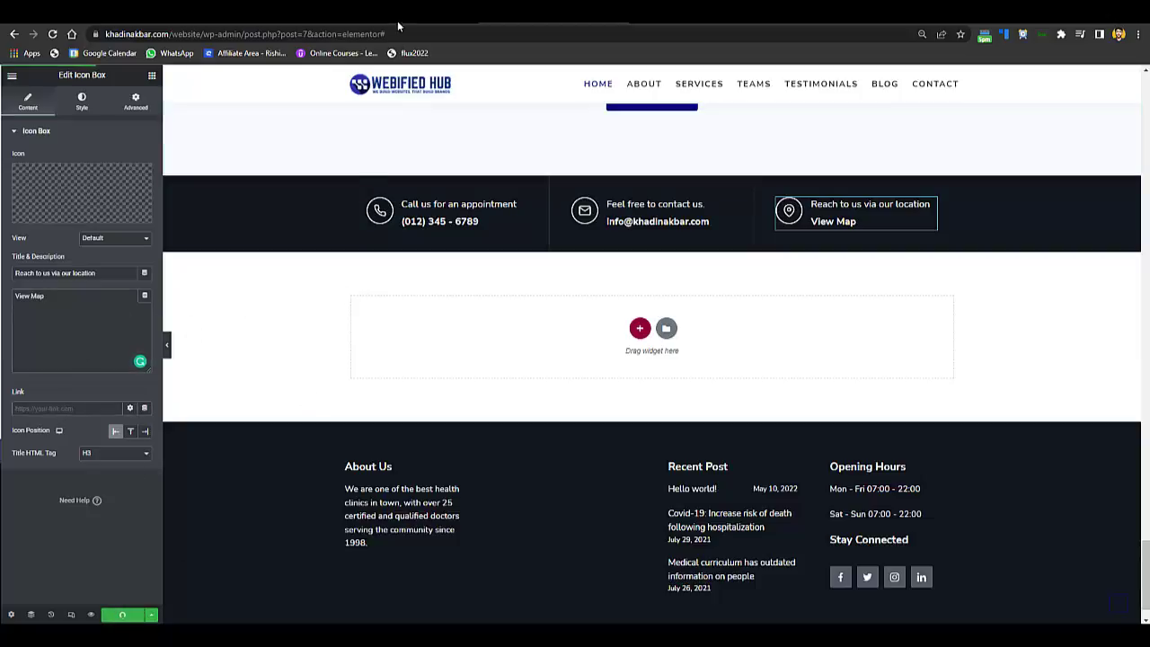
# Load the live site's front page and zoom the browser to 125%
pyautogui.moveTo(401, 36); pyautogui.dragTo(196, 38)
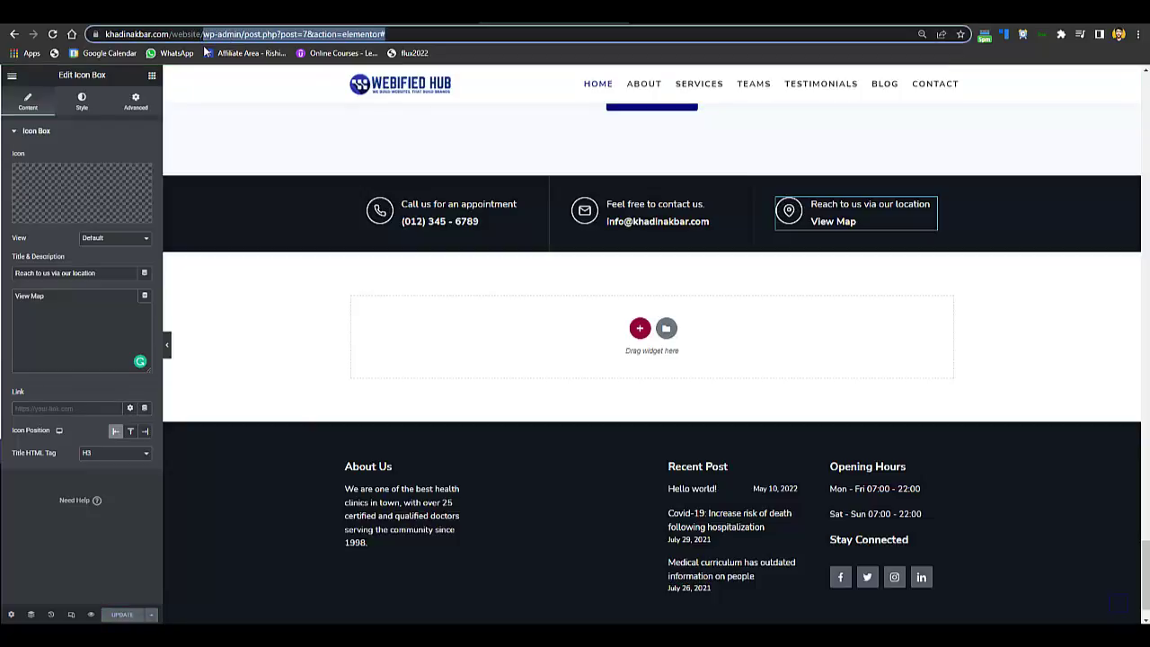
pyautogui.press('BackSpace')
pyautogui.press('Return')
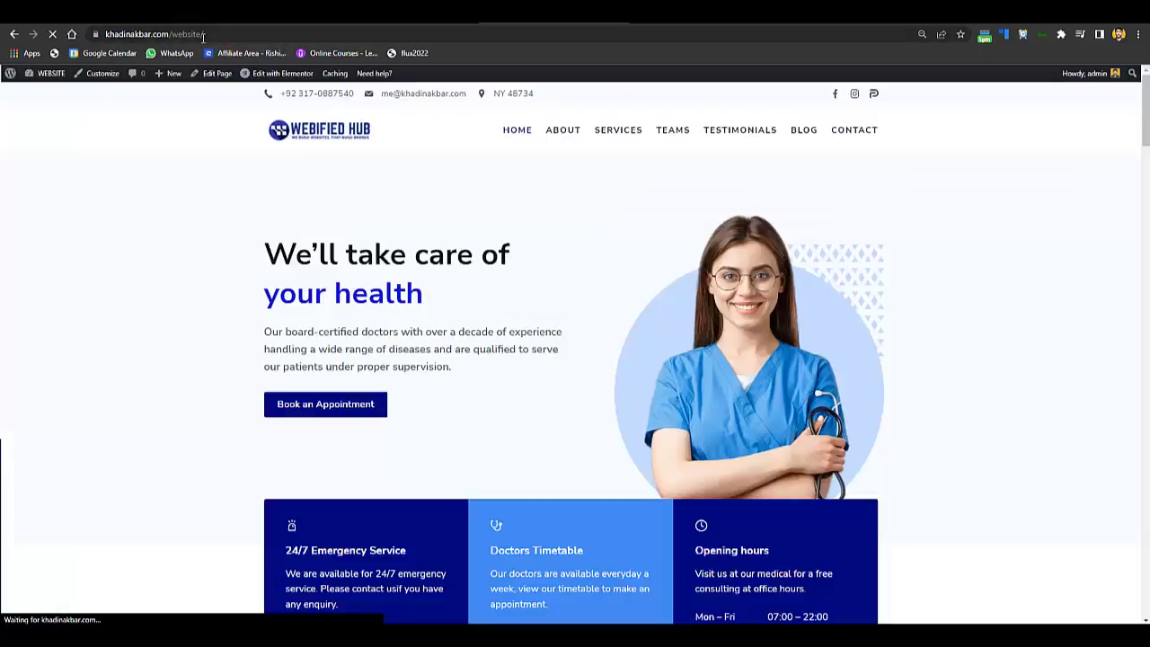
pyautogui.click(1137, 34)
pyautogui.click(1103, 146)
pyautogui.click(1103, 146)
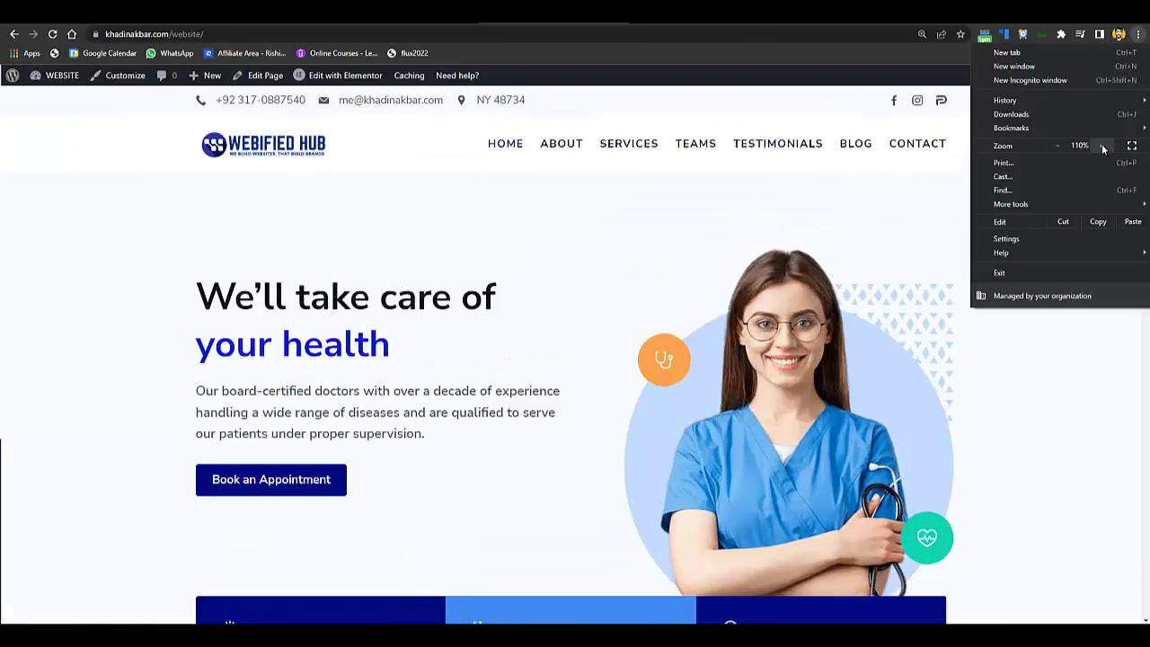
pyautogui.click(1102, 145)
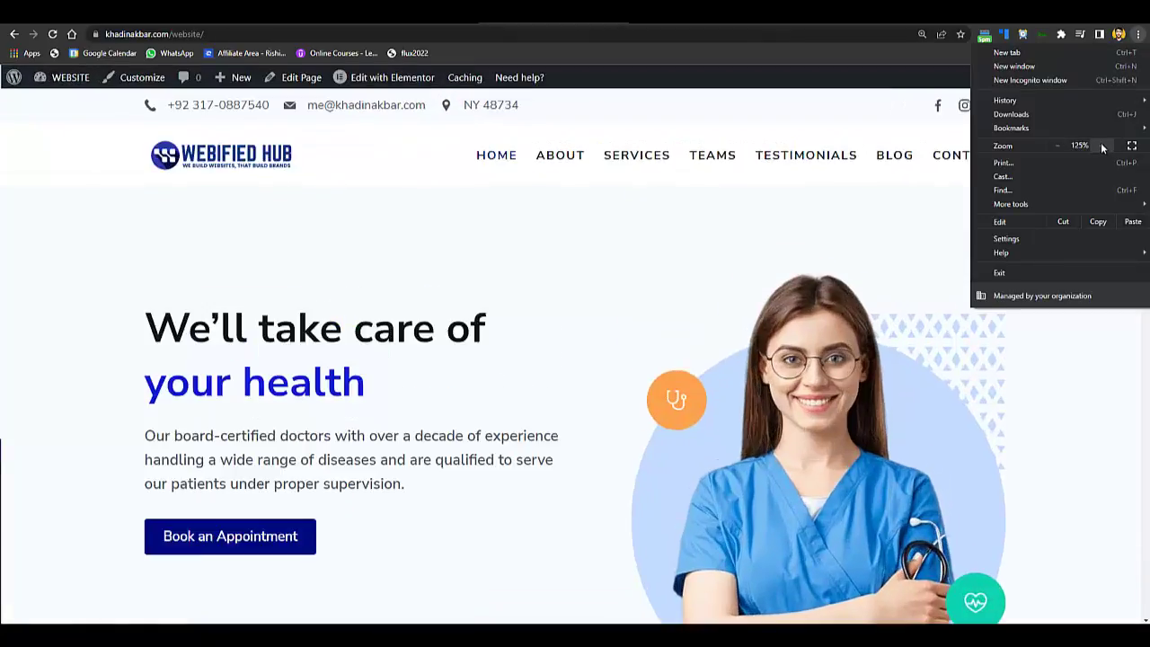
pyautogui.click(572, 183)
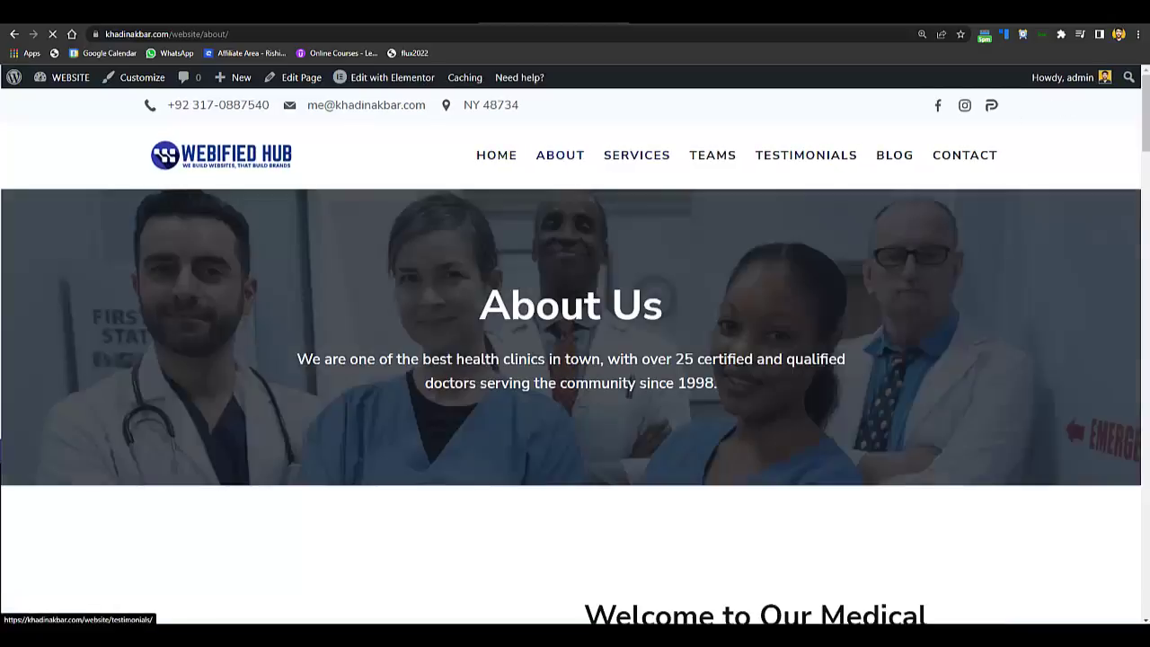
# Scroll through the About page, then open and scroll the Services page
pyautogui.scroll(-6, 826, 153)
pyautogui.scroll(1, 575, 384)
pyautogui.scroll(-10, 575, 383)
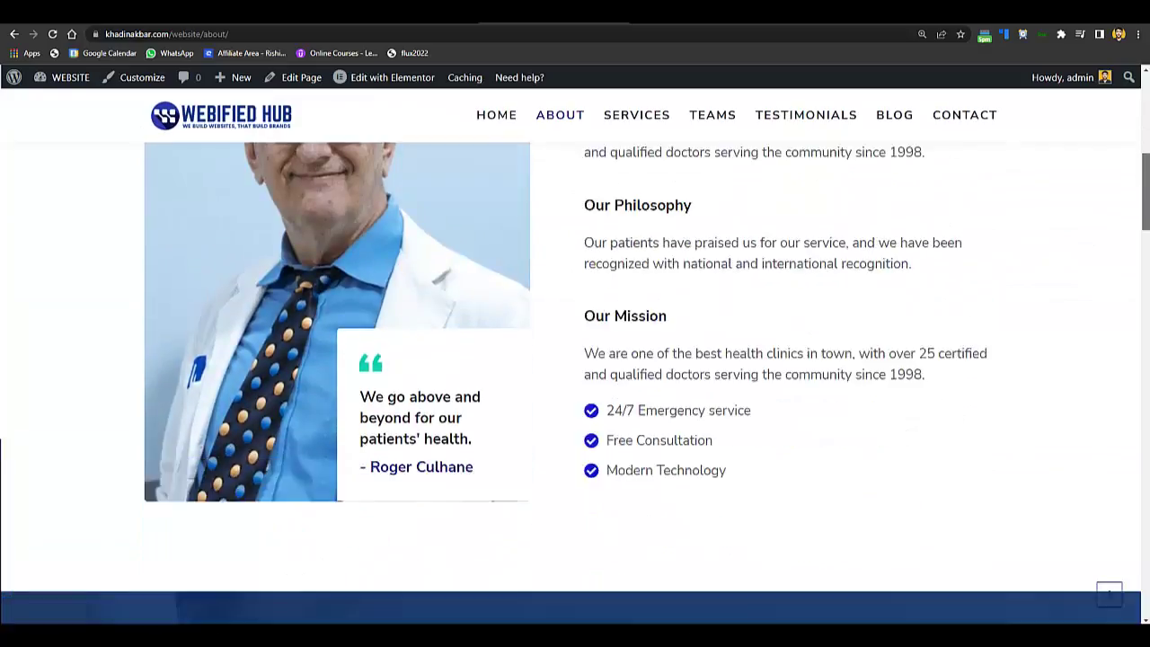
pyautogui.scroll(-15, 575, 384)
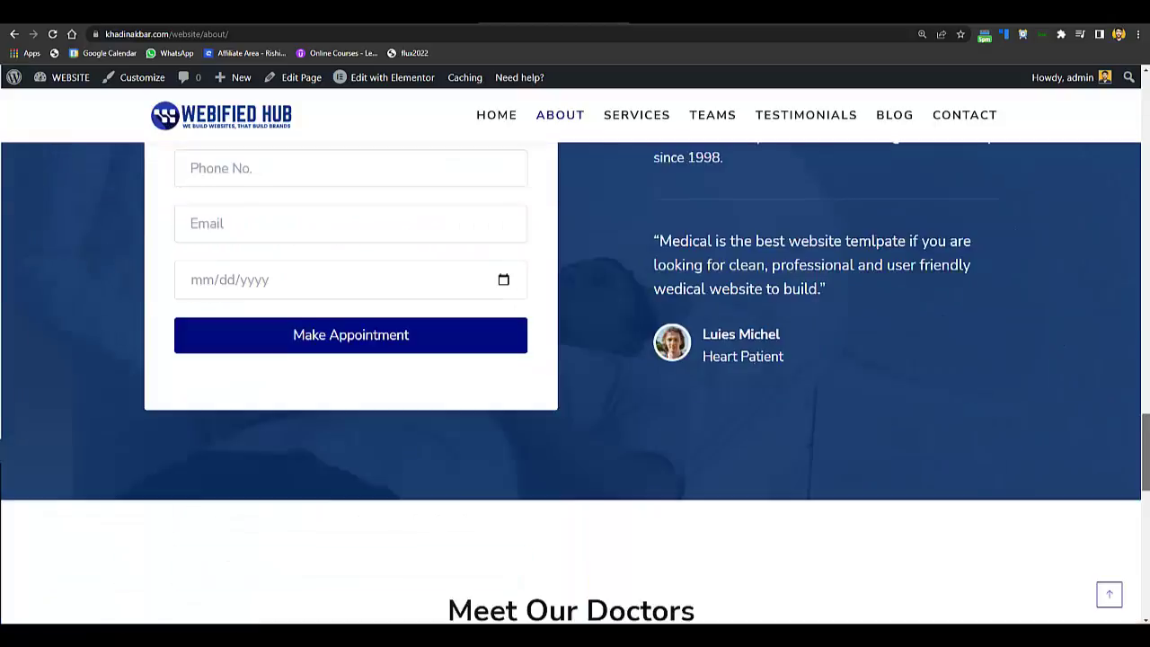
pyautogui.scroll(20, 575, 384)
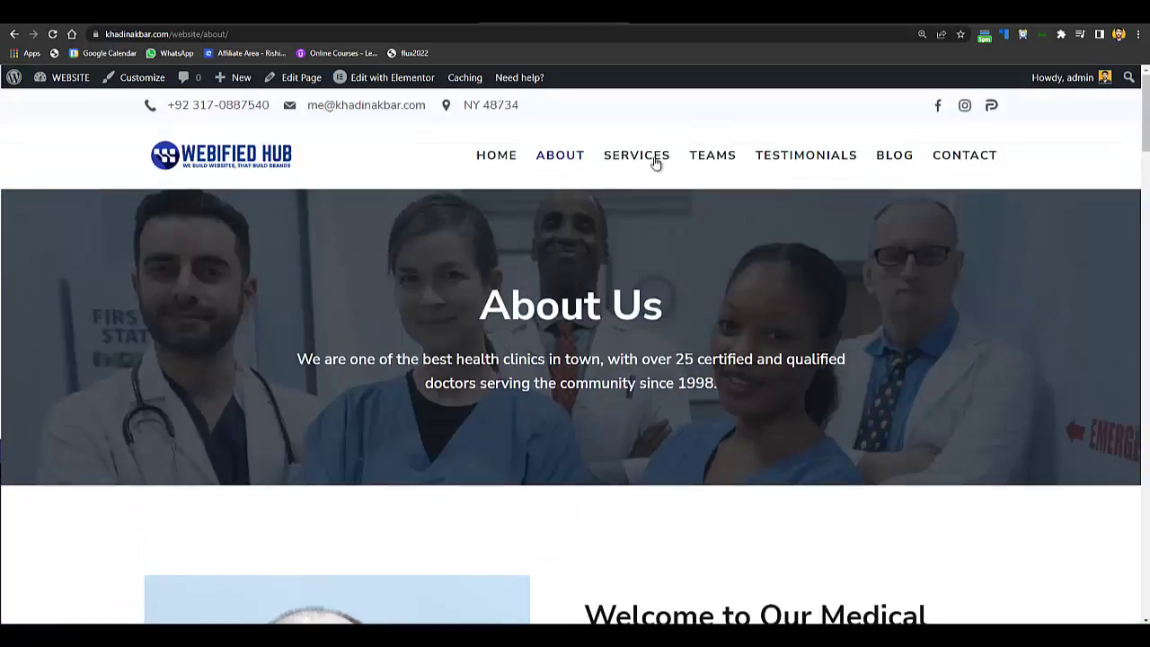
pyautogui.click(648, 165)
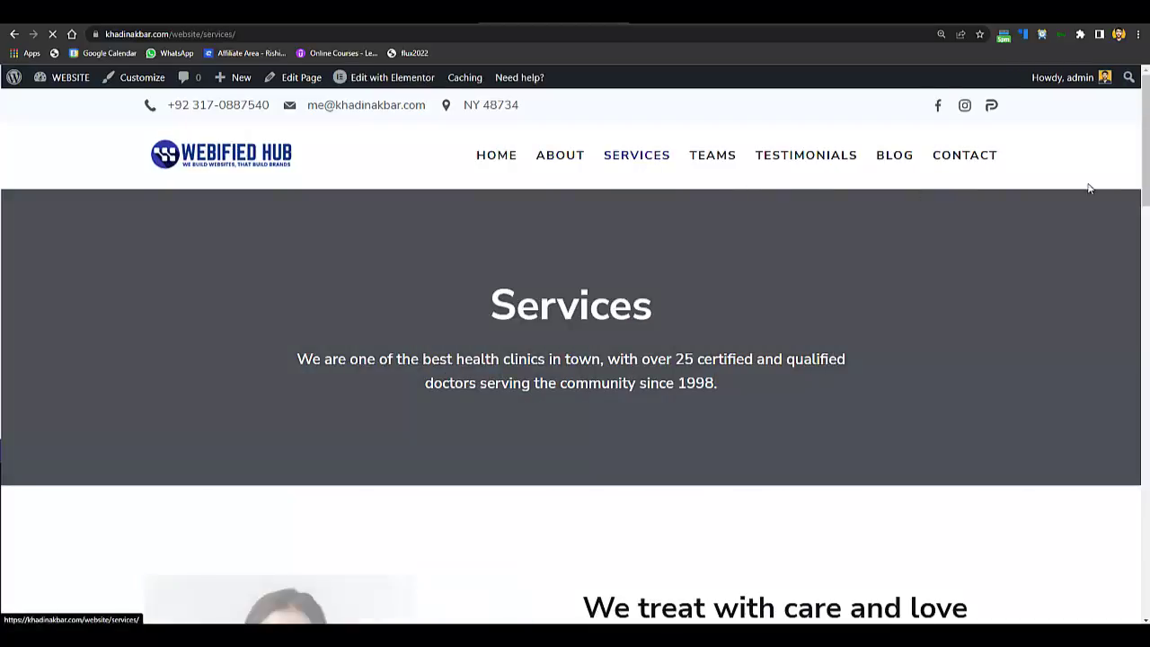
pyautogui.scroll(-15, 905, 109)
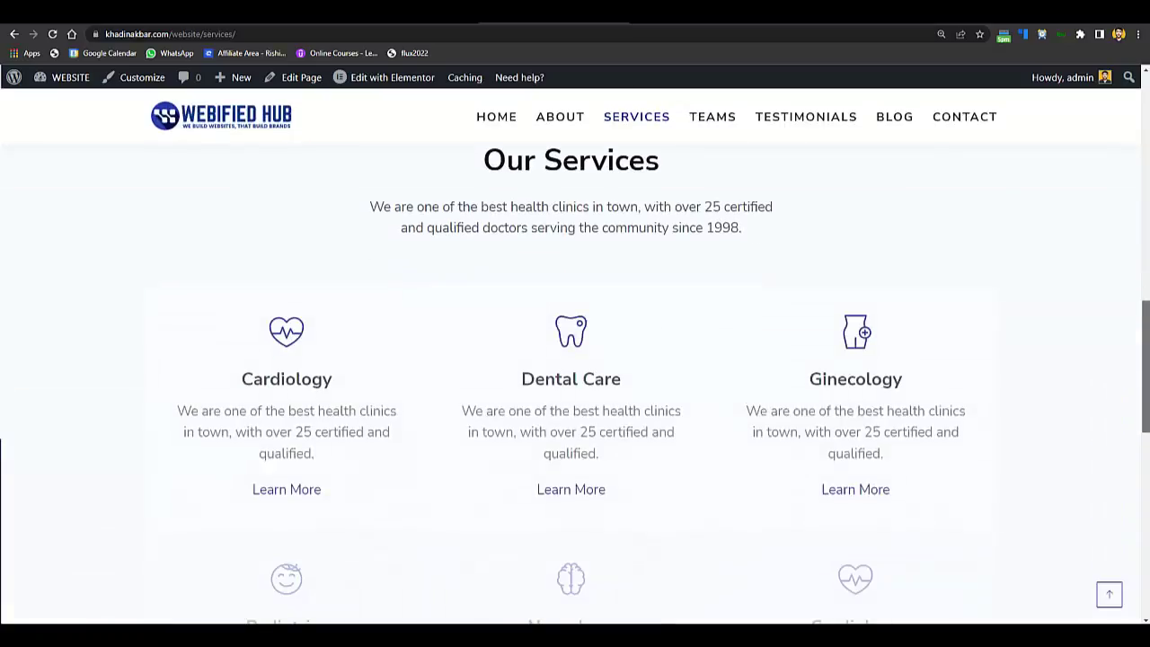
pyautogui.scroll(12, 905, 109)
# Visit the Testimonials and Contact pages, then return to the WordPress dashboard
pyautogui.click(739, 122)
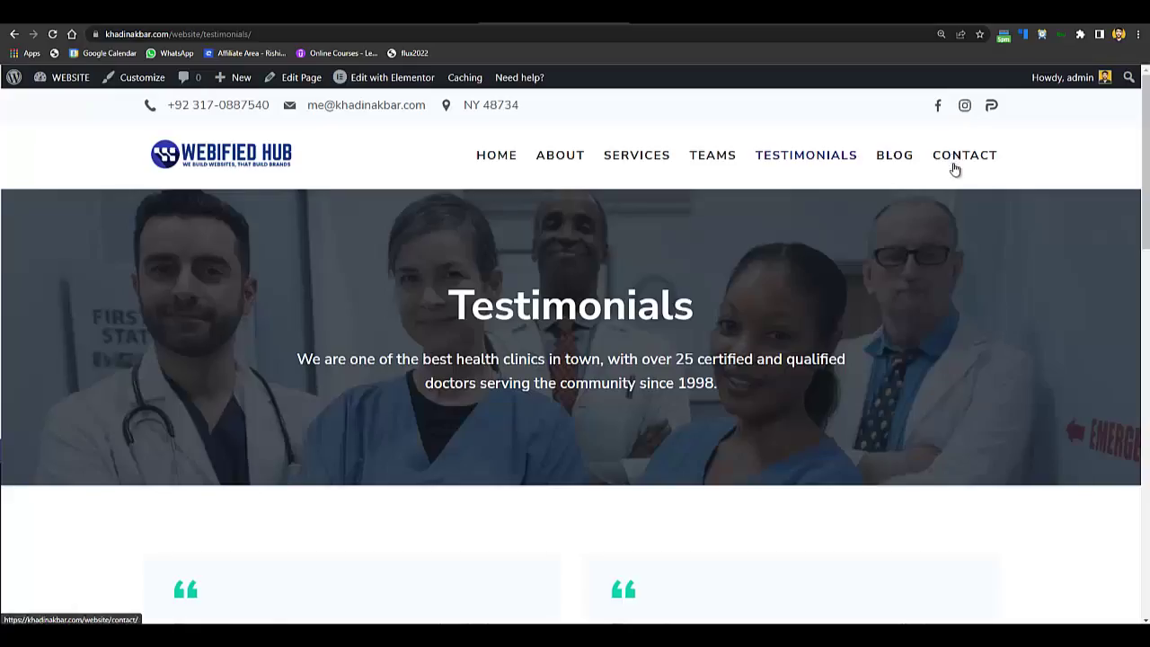
pyautogui.click(955, 161)
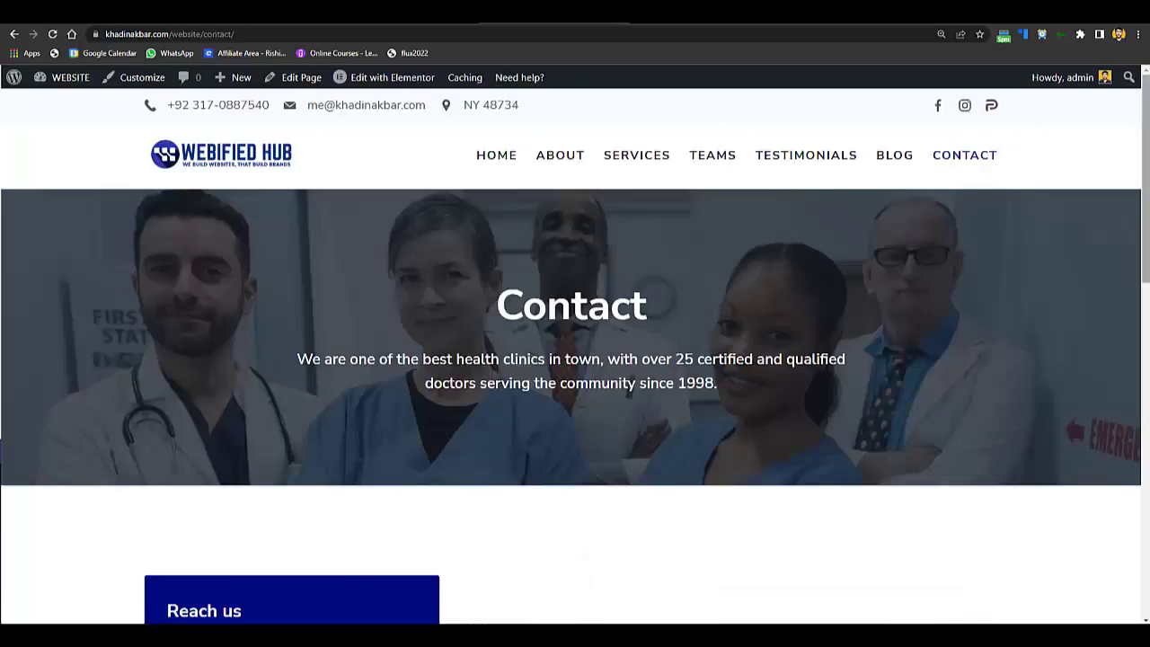
pyautogui.scroll(-8, 1048, 138)
pyautogui.scroll(-1, 576, 385)
pyautogui.scroll(4, 576, 385)
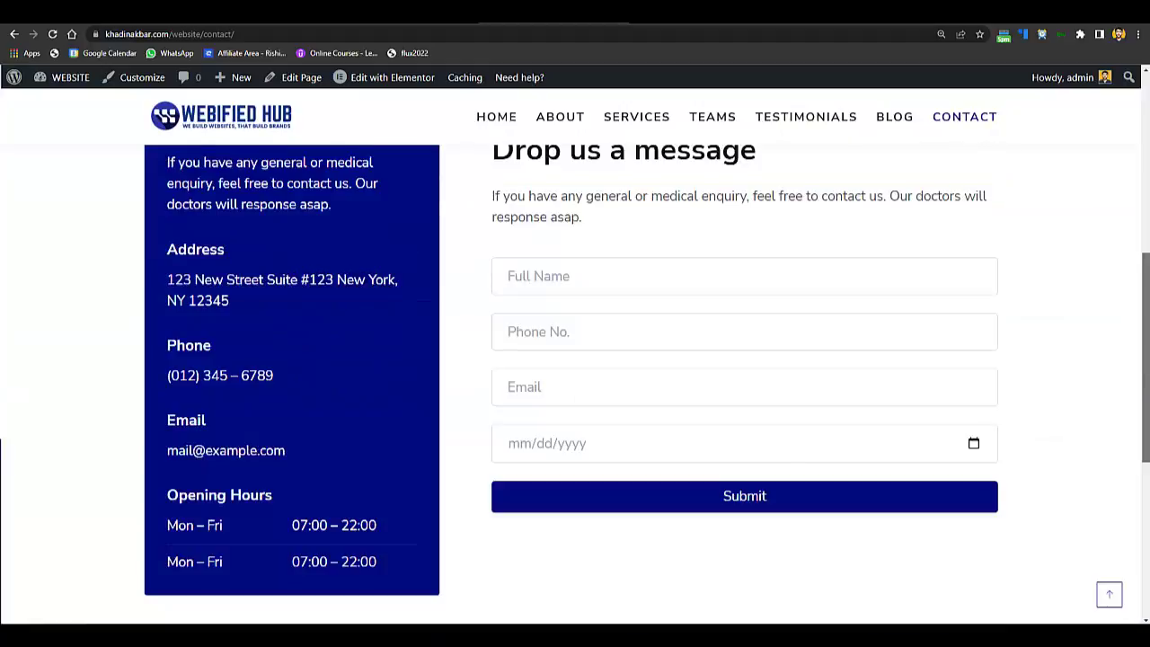
pyautogui.scroll(-1, 170, 226)
pyautogui.scroll(6, 170, 226)
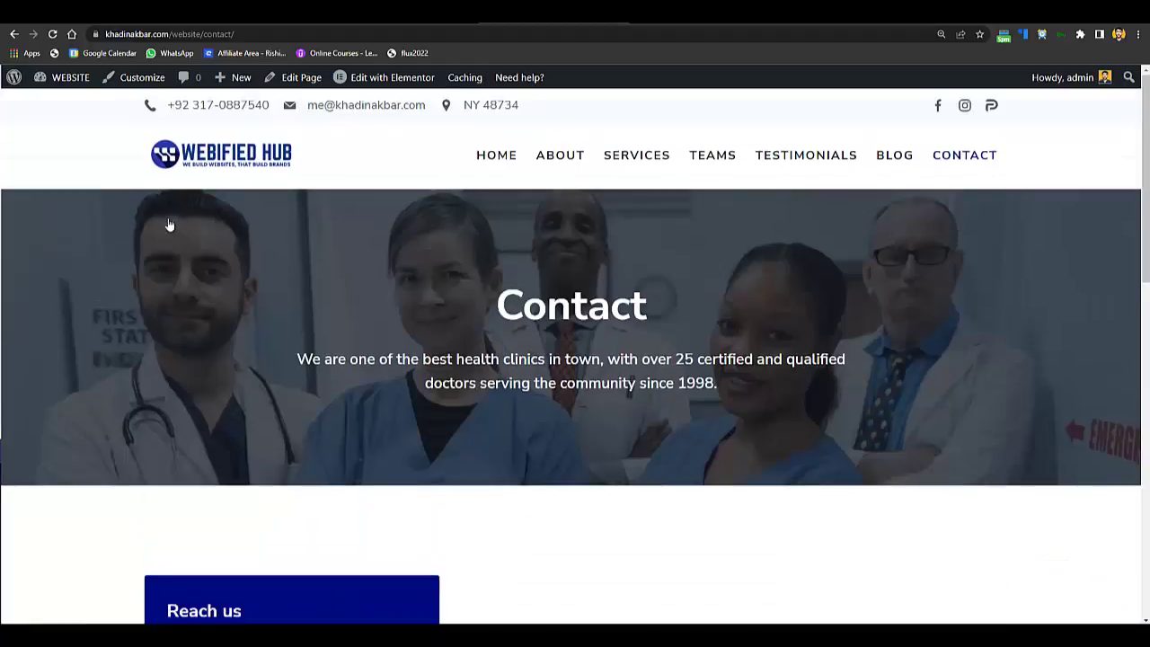
pyautogui.click(74, 103)
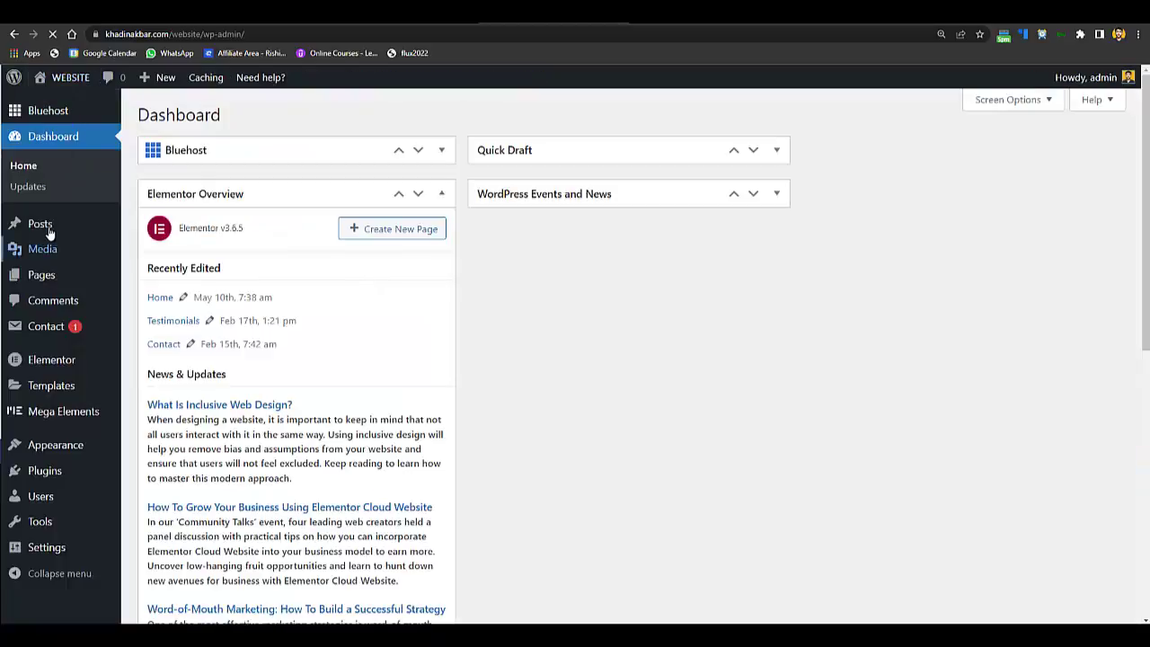
# Go to the Contact Form 7 forms list under Contact > Contact Forms
pyautogui.moveTo(49, 232)
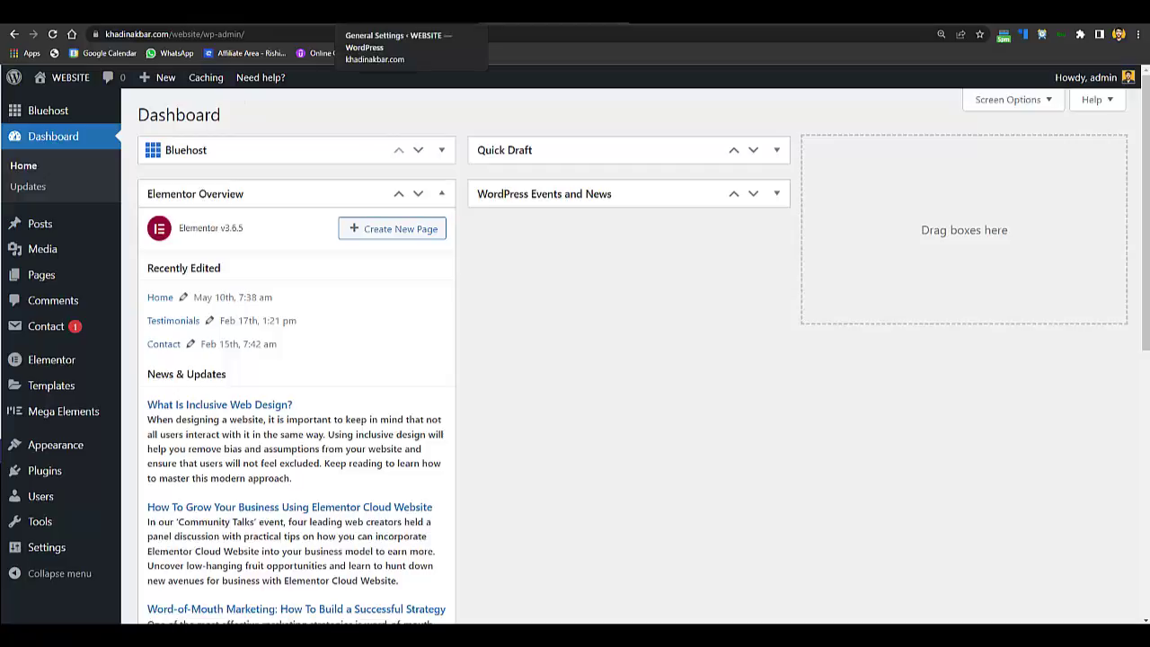
pyautogui.rightClick(82, 106)
pyautogui.click(125, 116)
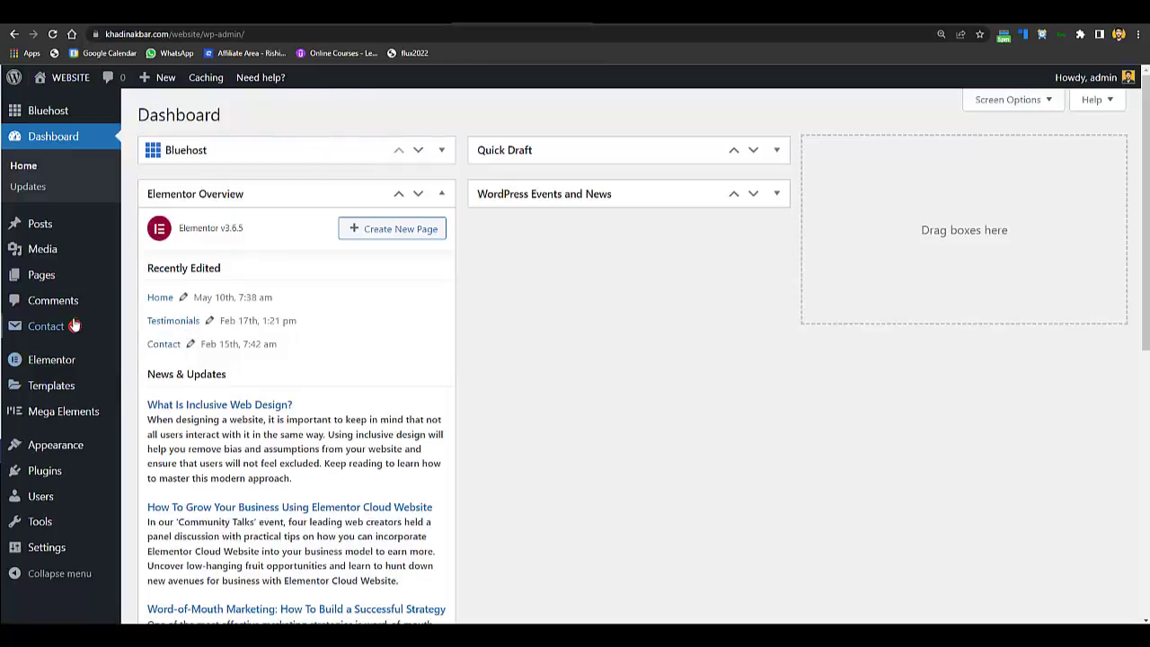
pyautogui.moveTo(74, 326)
pyautogui.click(146, 328)
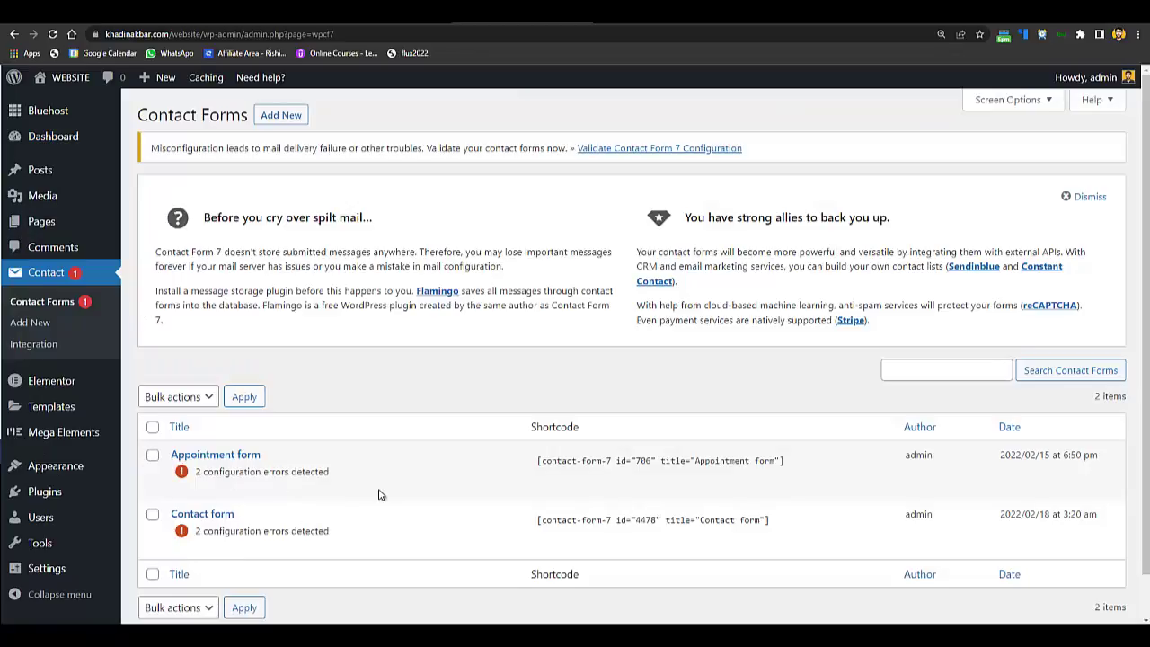
# Edit the Appointment form and select all its field tags in the template
pyautogui.scroll(-1, 629, 414)
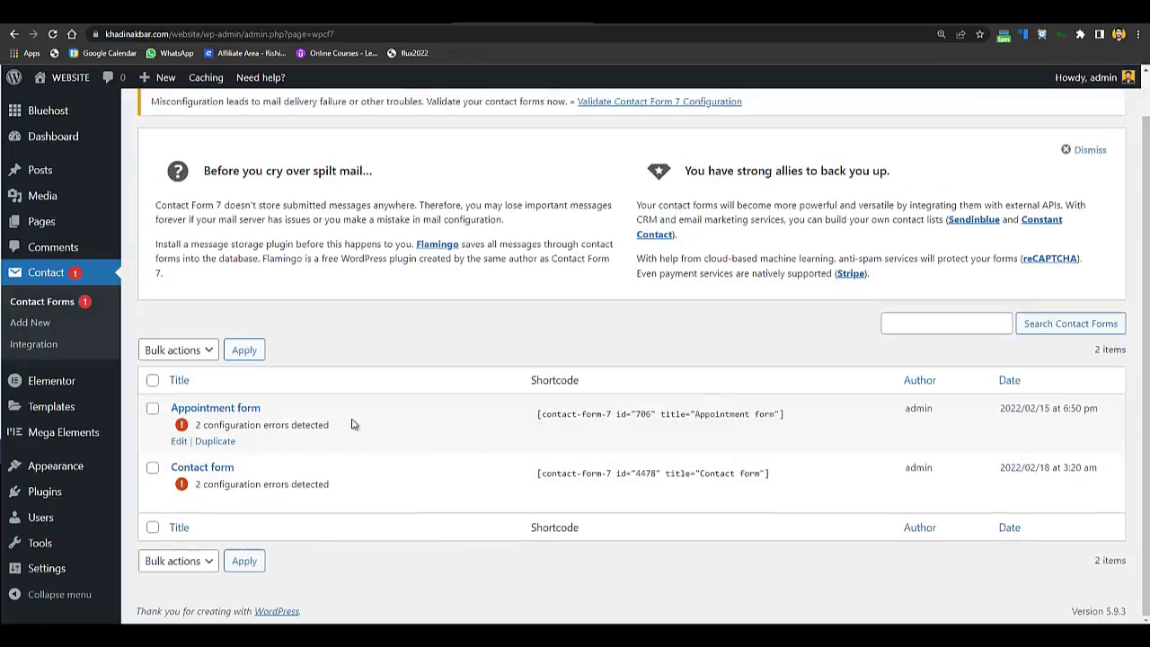
pyautogui.click(180, 441)
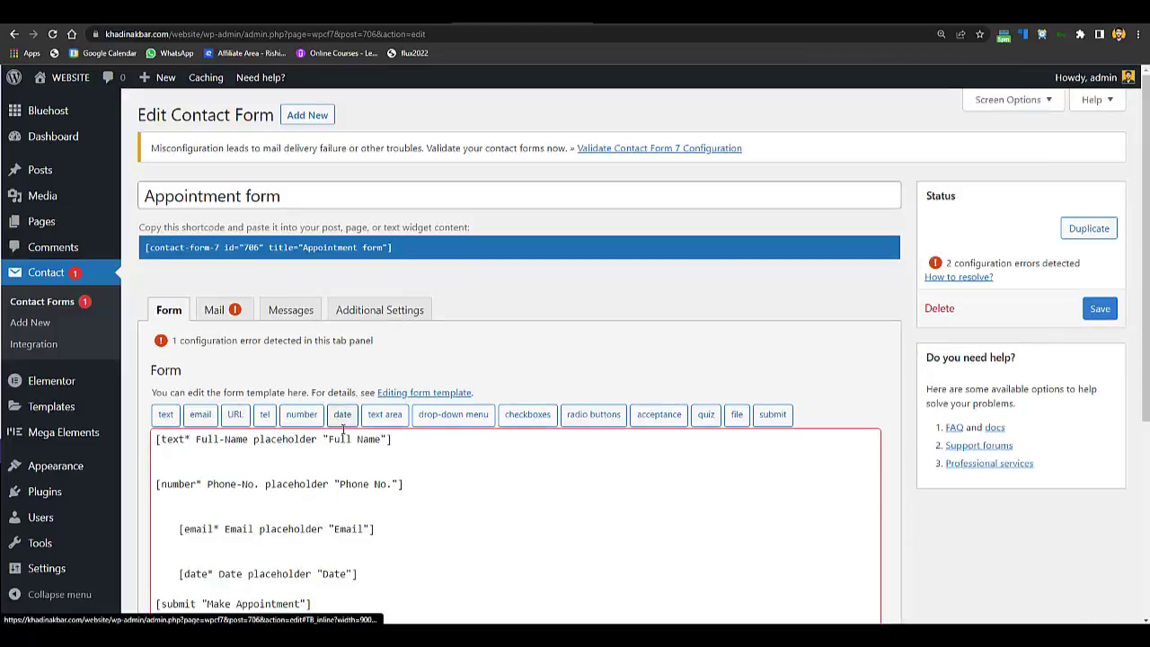
pyautogui.scroll(-4, 838, 313)
pyautogui.scroll(1, 839, 314)
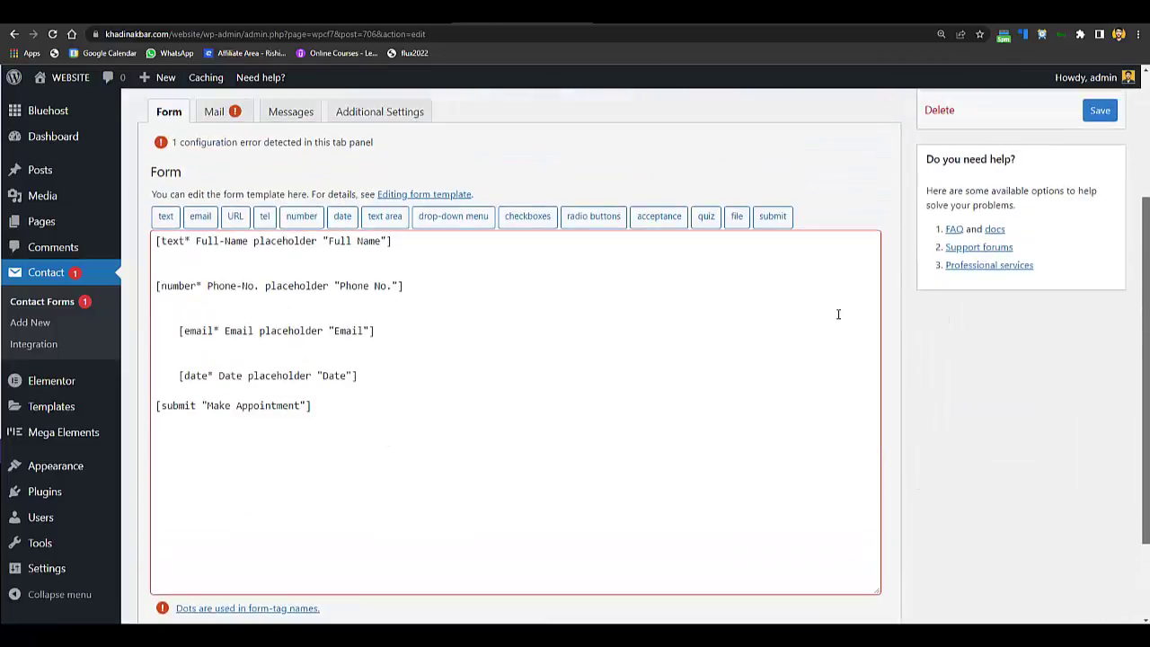
pyautogui.scroll(1, 839, 313)
pyautogui.moveTo(357, 439); pyautogui.dragTo(157, 303)
# Copy the selected field tags and switch to the form's Mail tab
pyautogui.rightClick(198, 300)
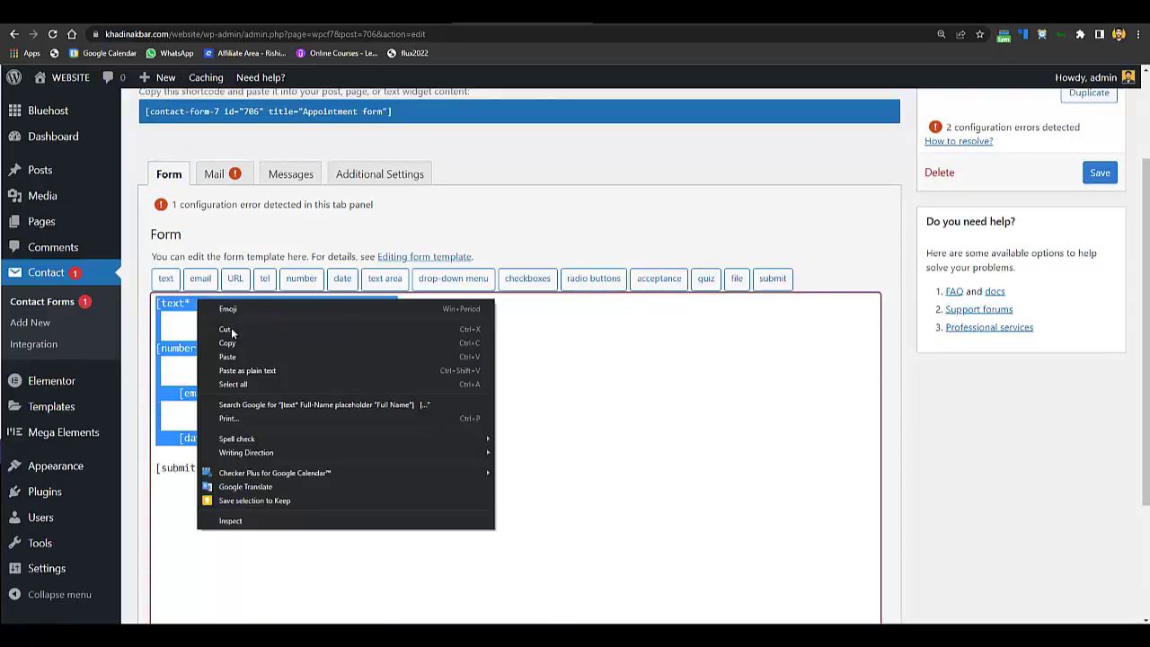
pyautogui.click(227, 343)
pyautogui.click(232, 175)
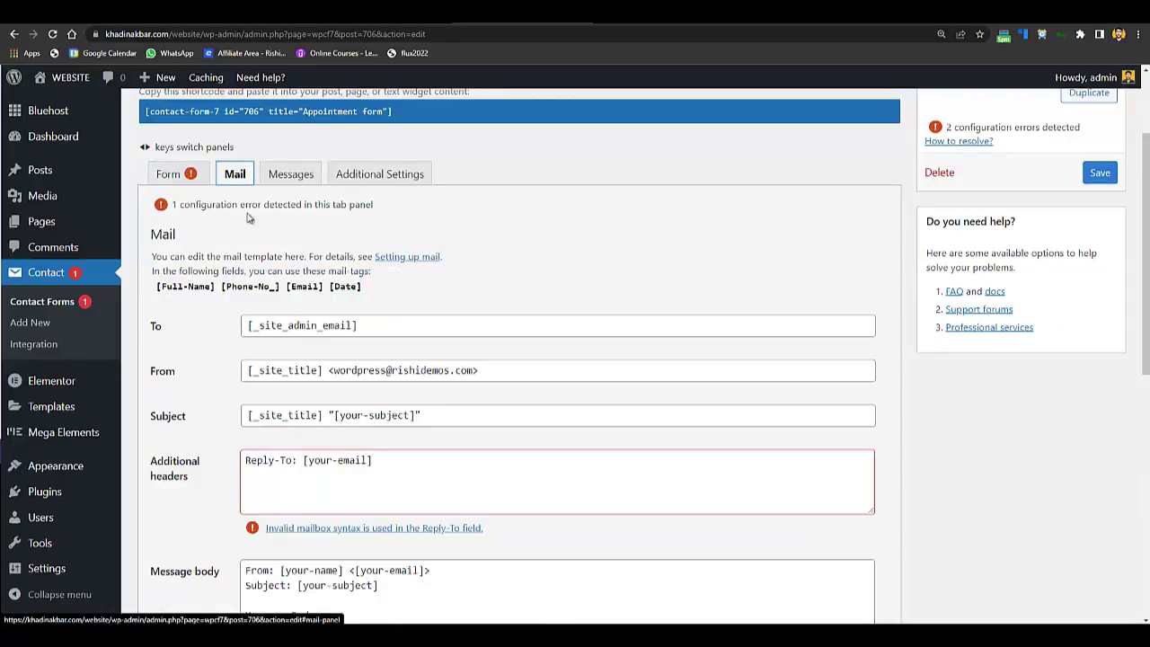
pyautogui.click(357, 459)
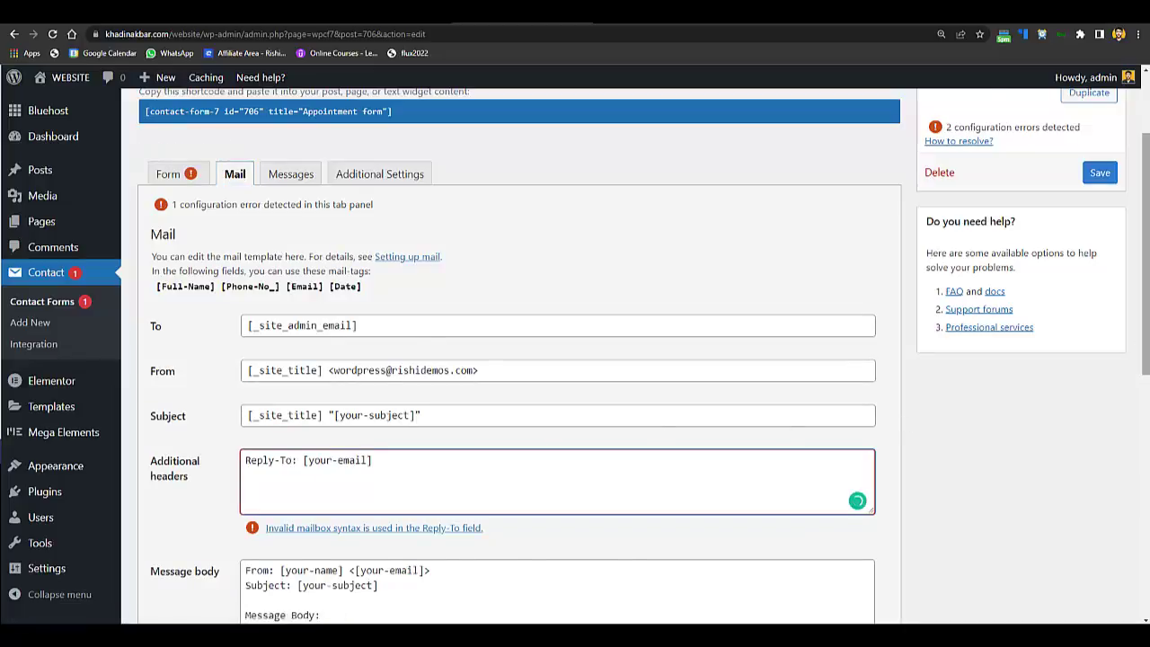
pyautogui.scroll(-3, 1136, 363)
pyautogui.scroll(1, 1136, 363)
# Replace the To recipient with the owner's email address using autofill
pyautogui.click(360, 168)
pyautogui.hotkey('ctrl', 'a')
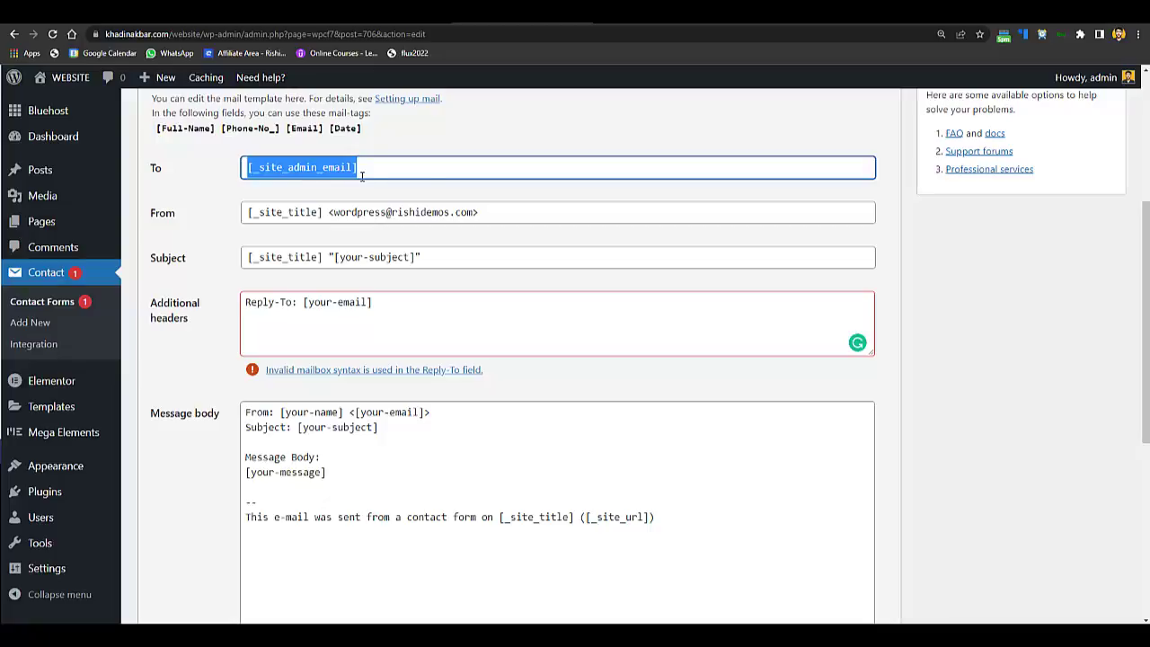
pyautogui.write('khadinakba')
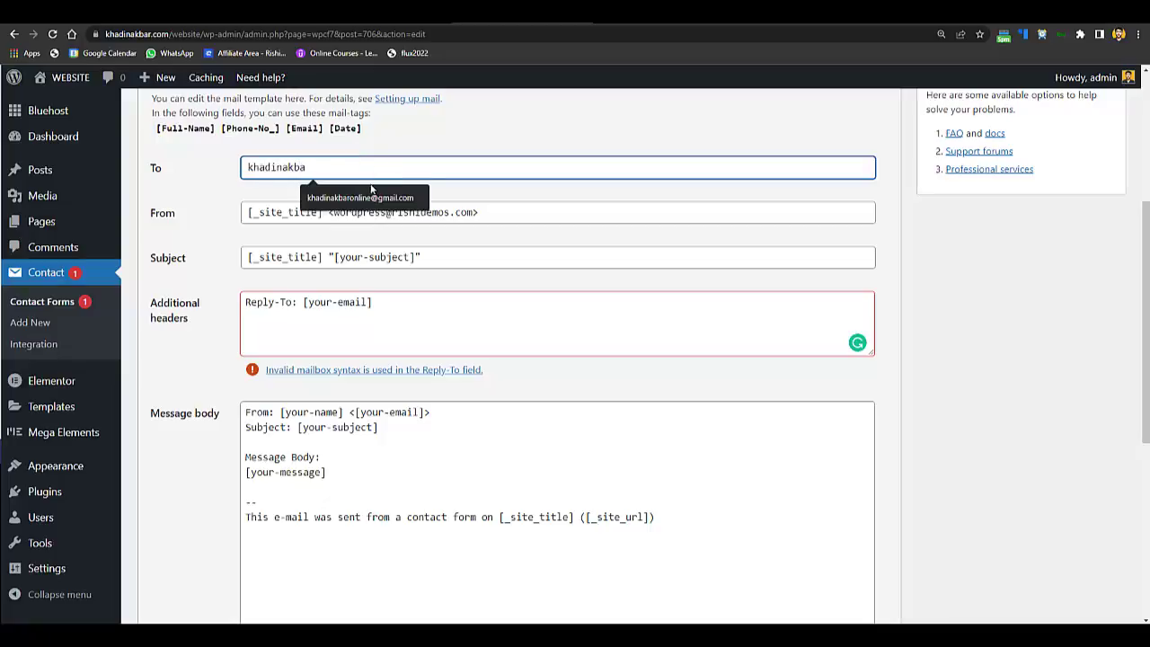
pyautogui.click(370, 196)
pyautogui.scroll(-3, 647, 297)
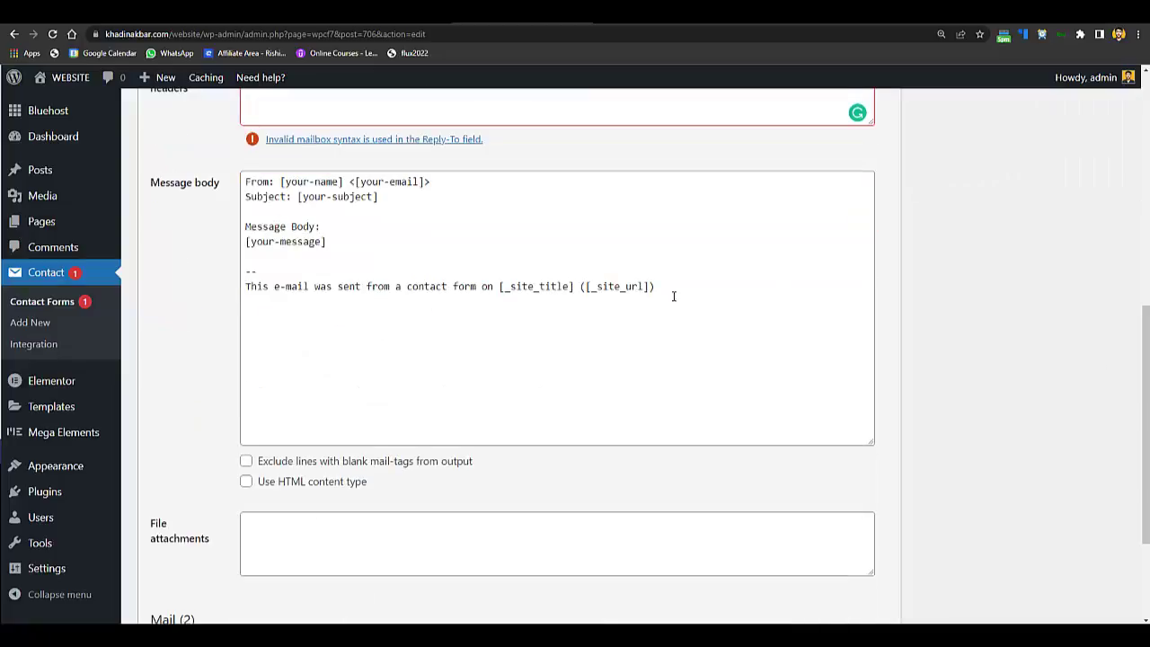
# Replace the default Message Body lines with the pasted field tags
pyautogui.moveTo(699, 287); pyautogui.dragTo(236, 231)
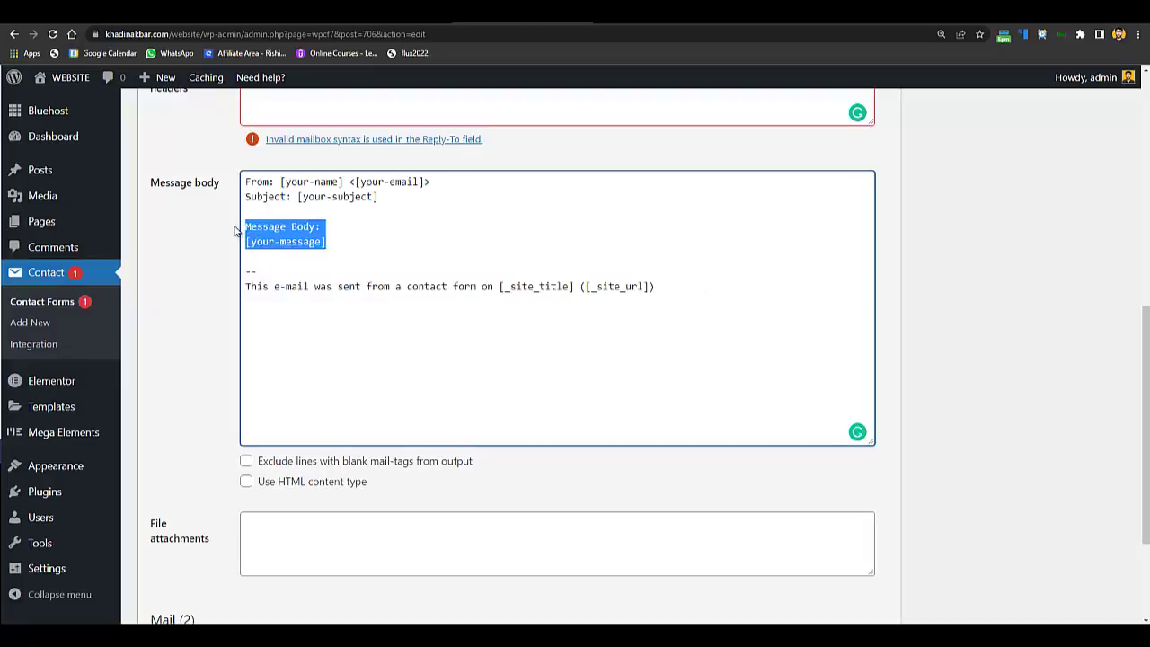
pyautogui.hotkey('ctrl', 'v')
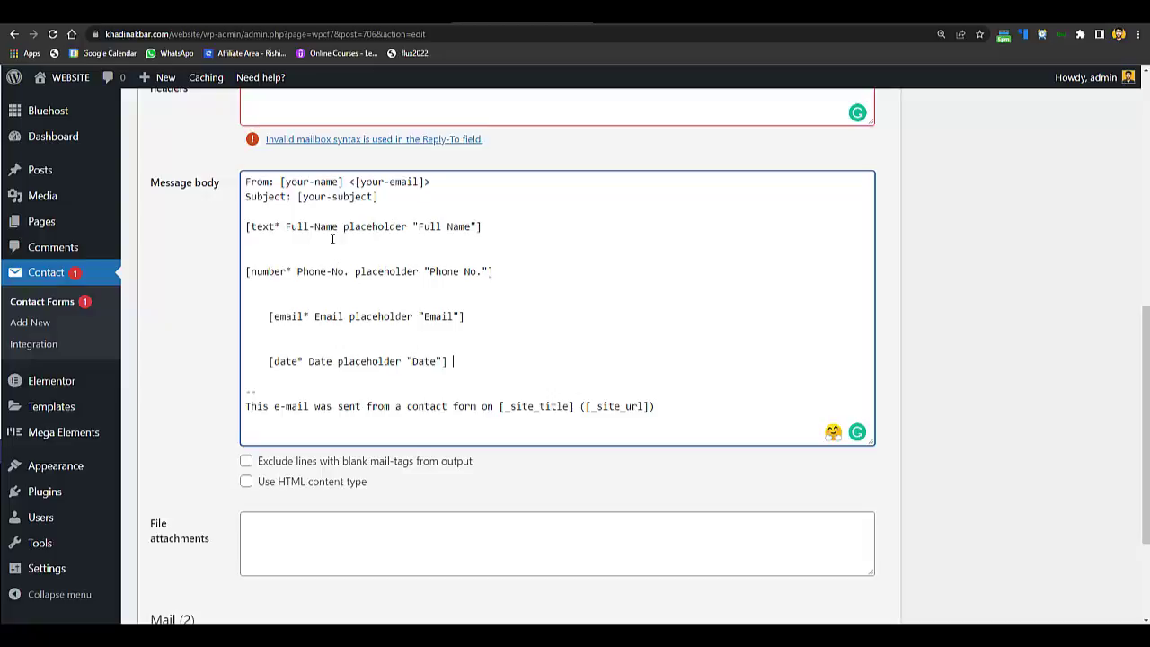
pyautogui.hotkey('ctrl', 'z')
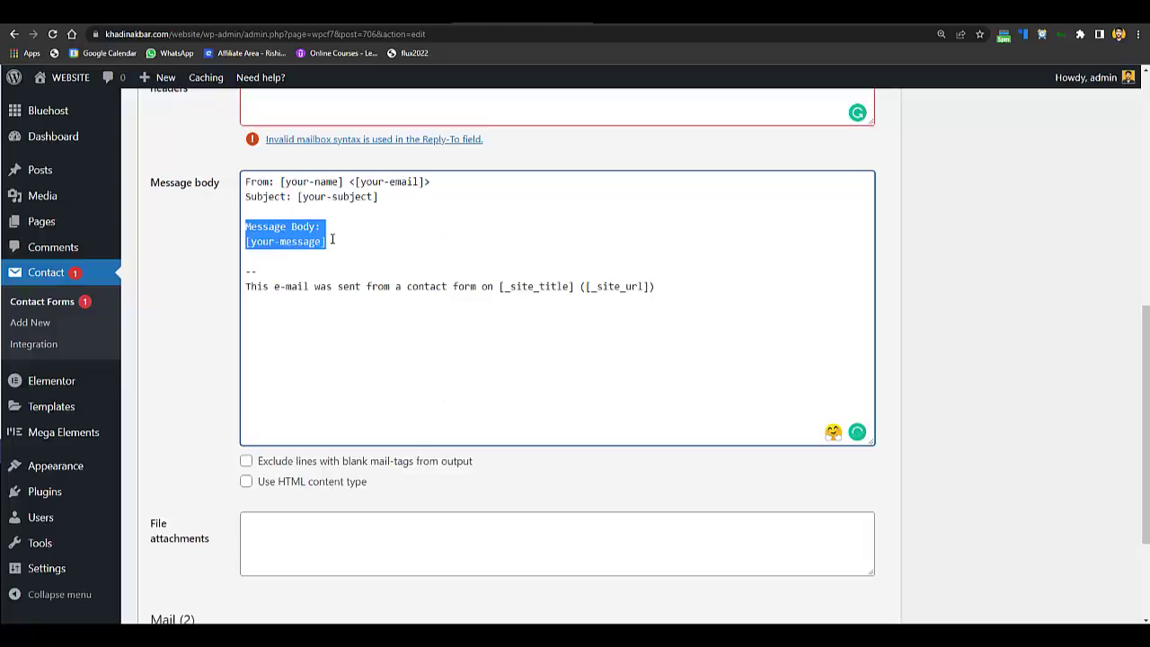
pyautogui.hotkey('ctrl', 'y')
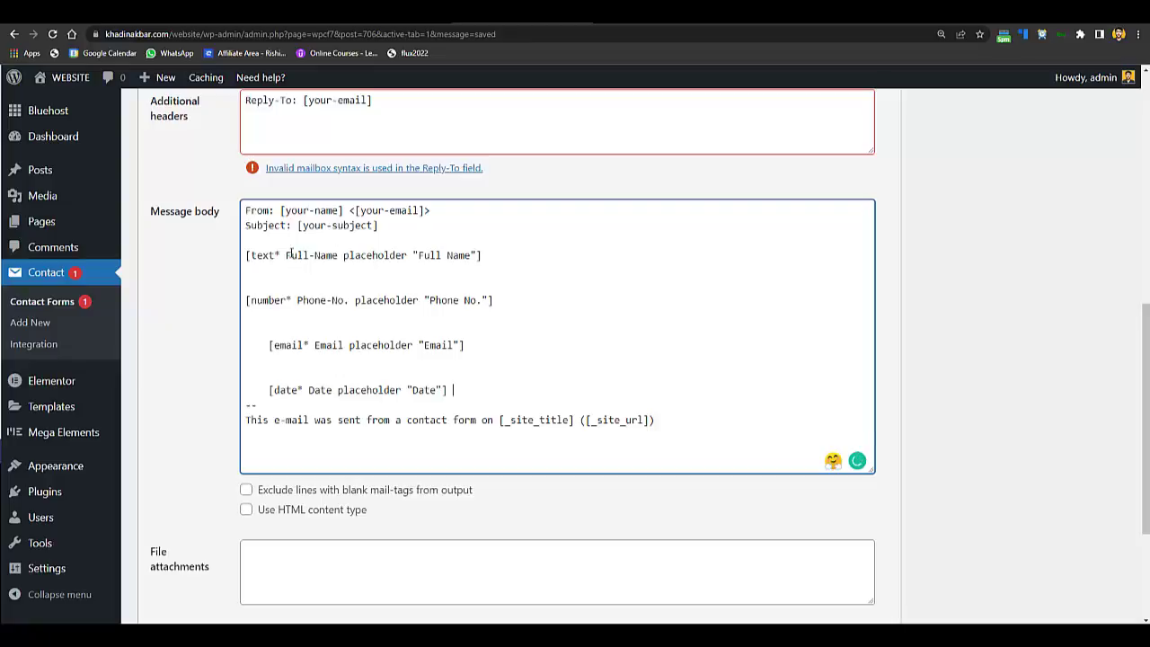
# Trim the name and phone lines to [Full-Name] and [Phone-No.], removing prefixes and placeholders
pyautogui.moveTo(285, 256); pyautogui.dragTo(251, 265)
pyautogui.press('BackSpace')
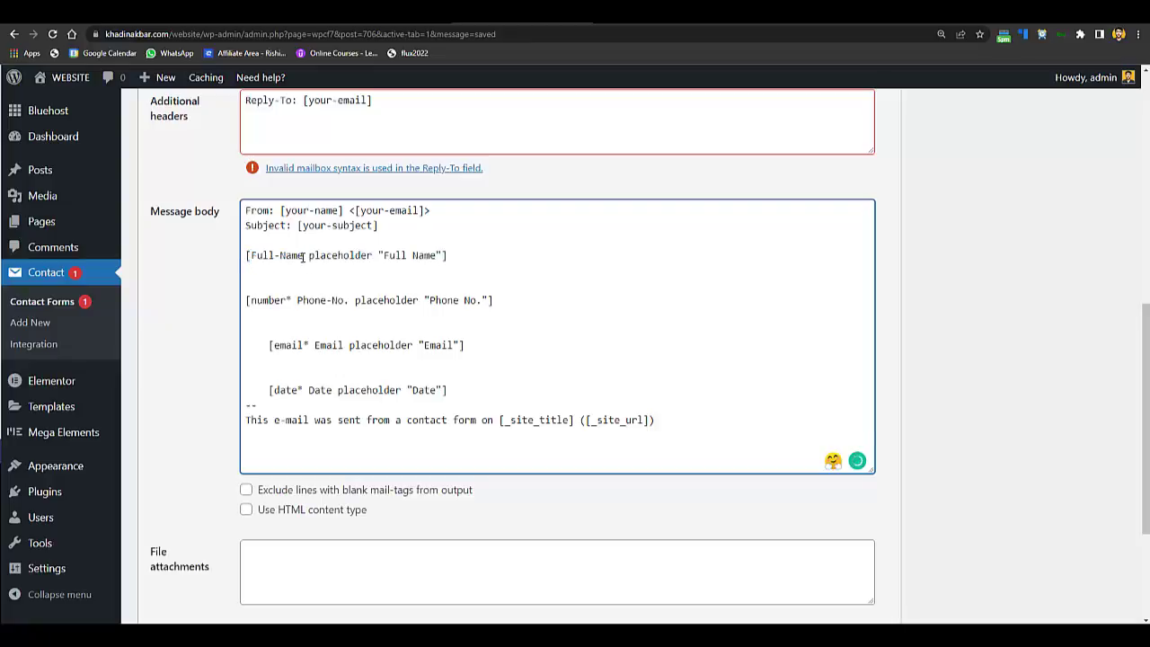
pyautogui.moveTo(304, 258); pyautogui.dragTo(445, 258)
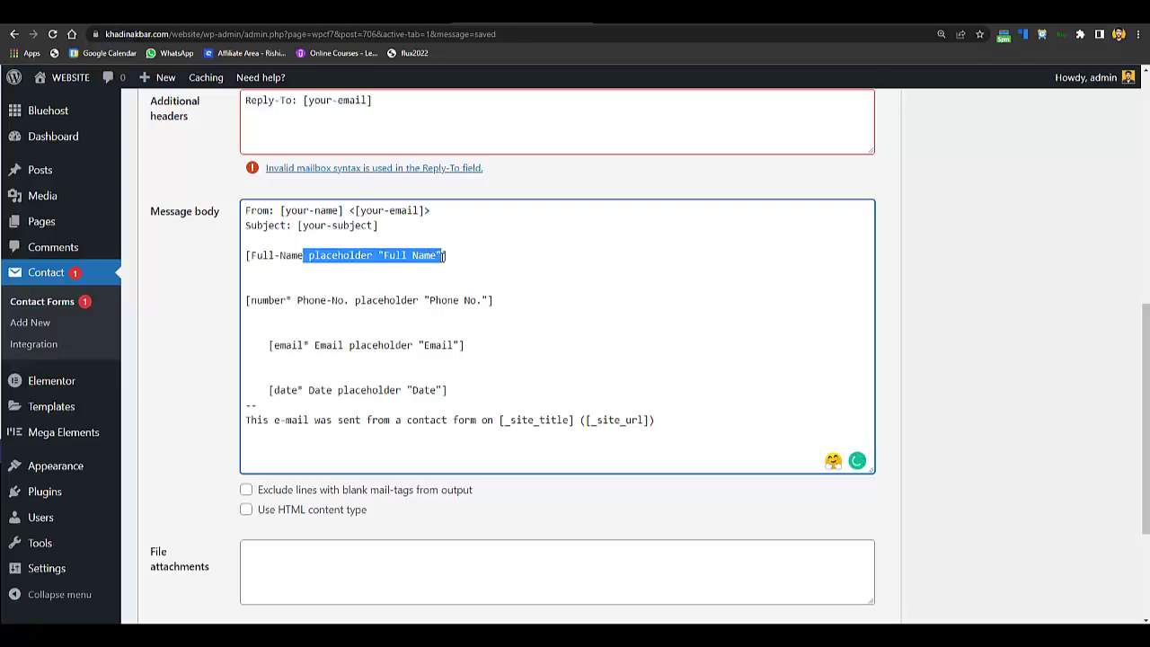
pyautogui.press('BackSpace')
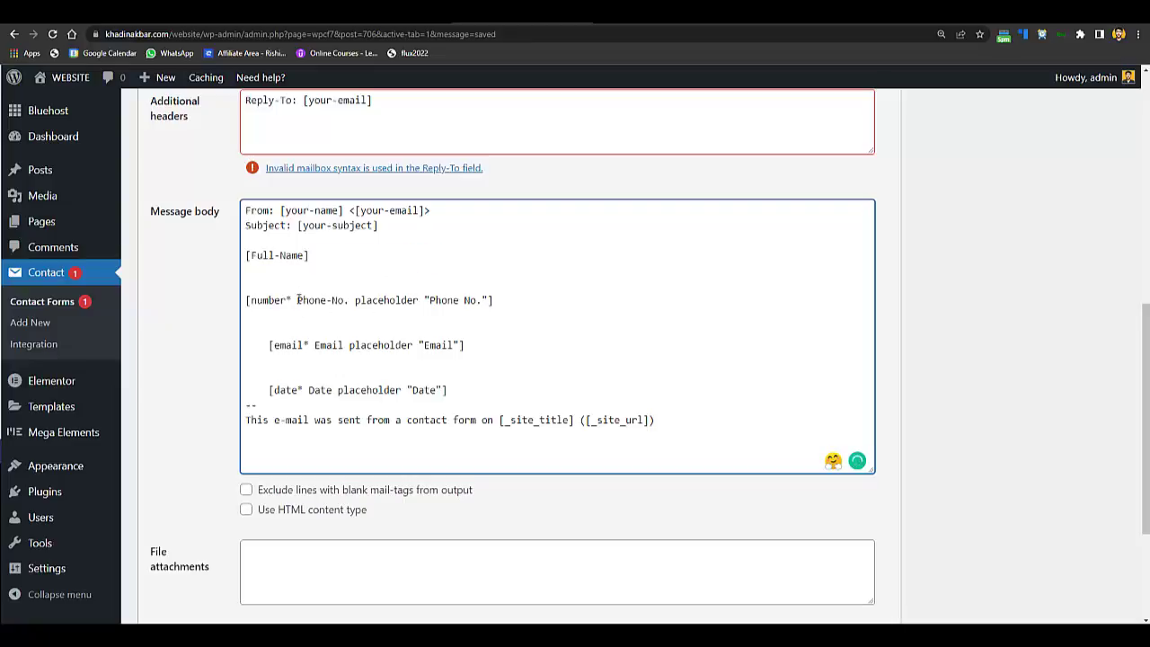
pyautogui.moveTo(296, 300); pyautogui.dragTo(250, 300)
pyautogui.press('BackSpace')
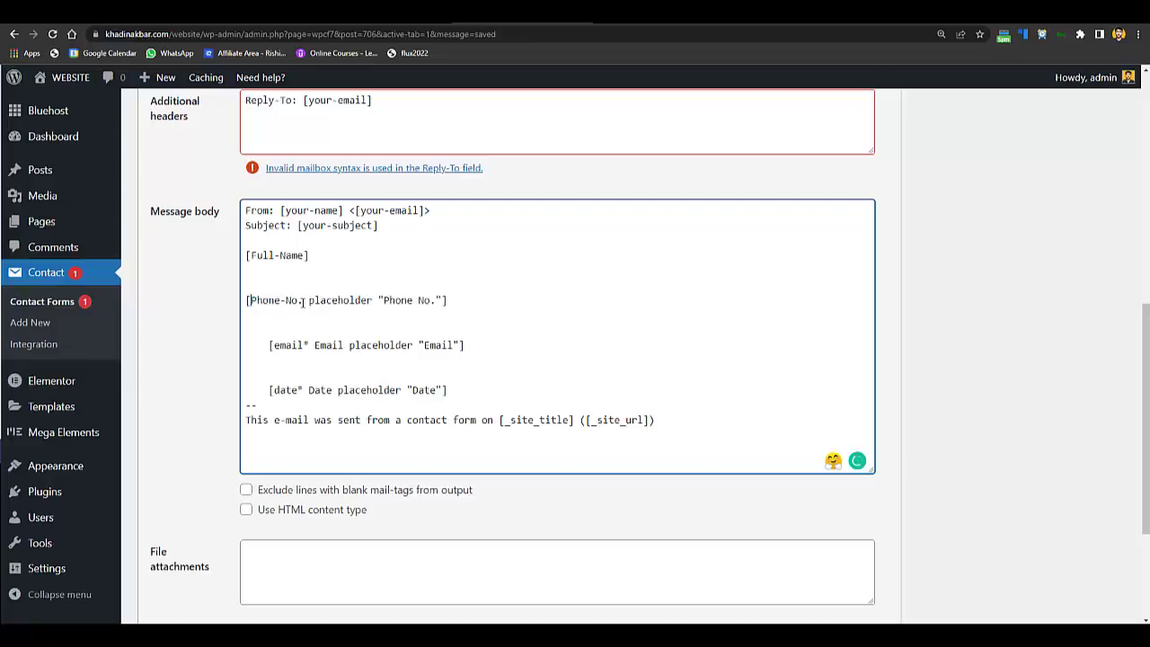
pyautogui.moveTo(303, 301); pyautogui.dragTo(442, 300)
pyautogui.press('BackSpace')
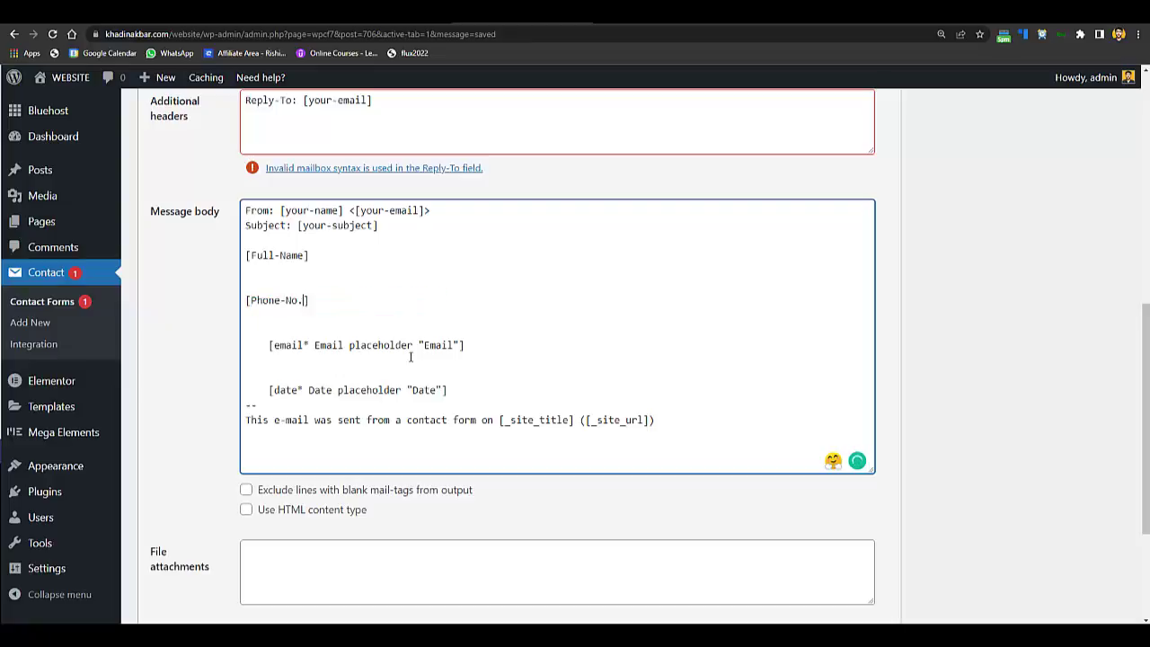
# Trim the email and date lines to [Email] and [Date], removing prefixes and placeholders
pyautogui.moveTo(346, 345); pyautogui.dragTo(462, 345)
pyautogui.press('BackSpace')
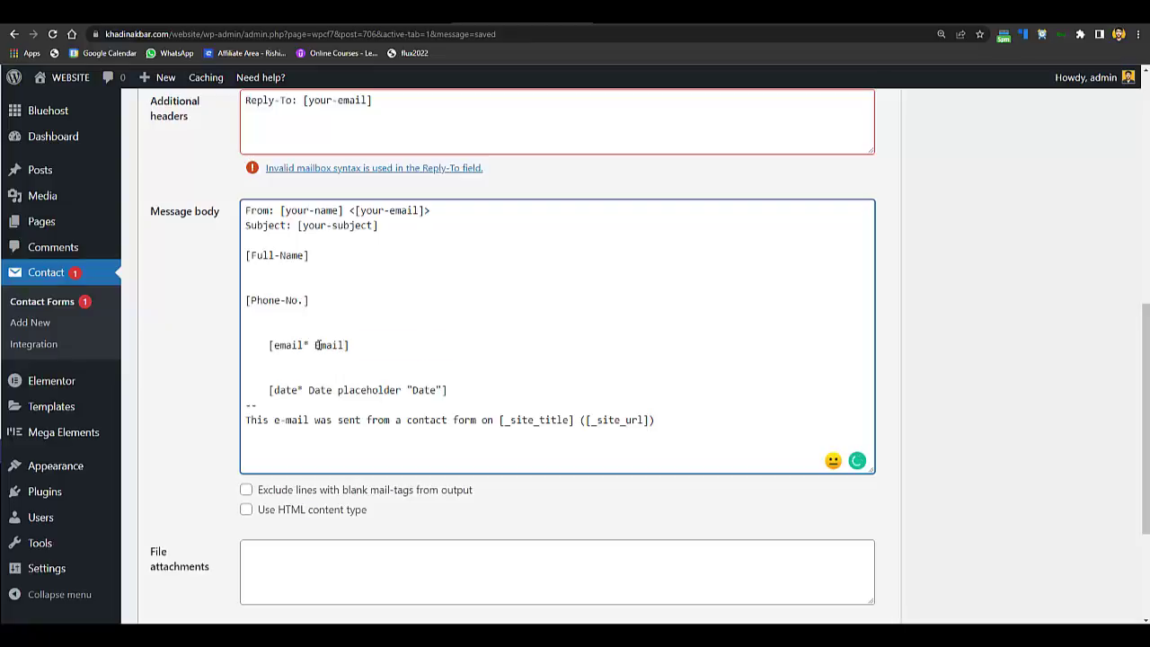
pyautogui.moveTo(317, 345); pyautogui.dragTo(274, 345)
pyautogui.press('BackSpace')
pyautogui.moveTo(274, 390); pyautogui.dragTo(308, 390)
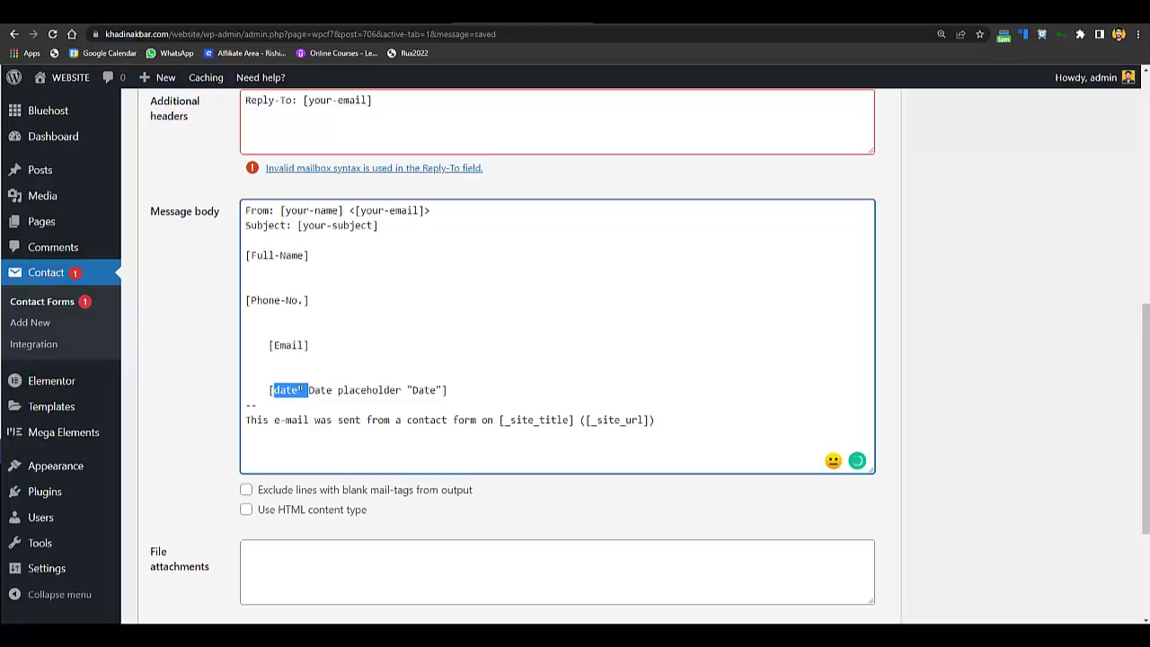
pyautogui.press('BackSpace')
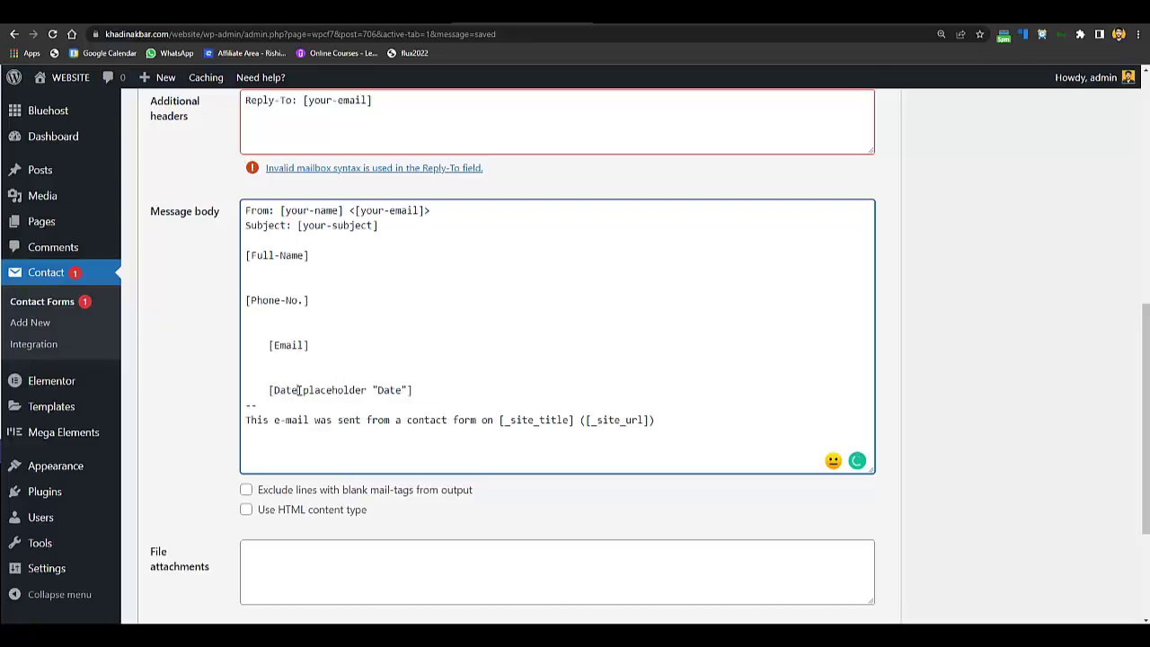
pyautogui.moveTo(297, 390); pyautogui.dragTo(410, 390)
pyautogui.press('BackSpace')
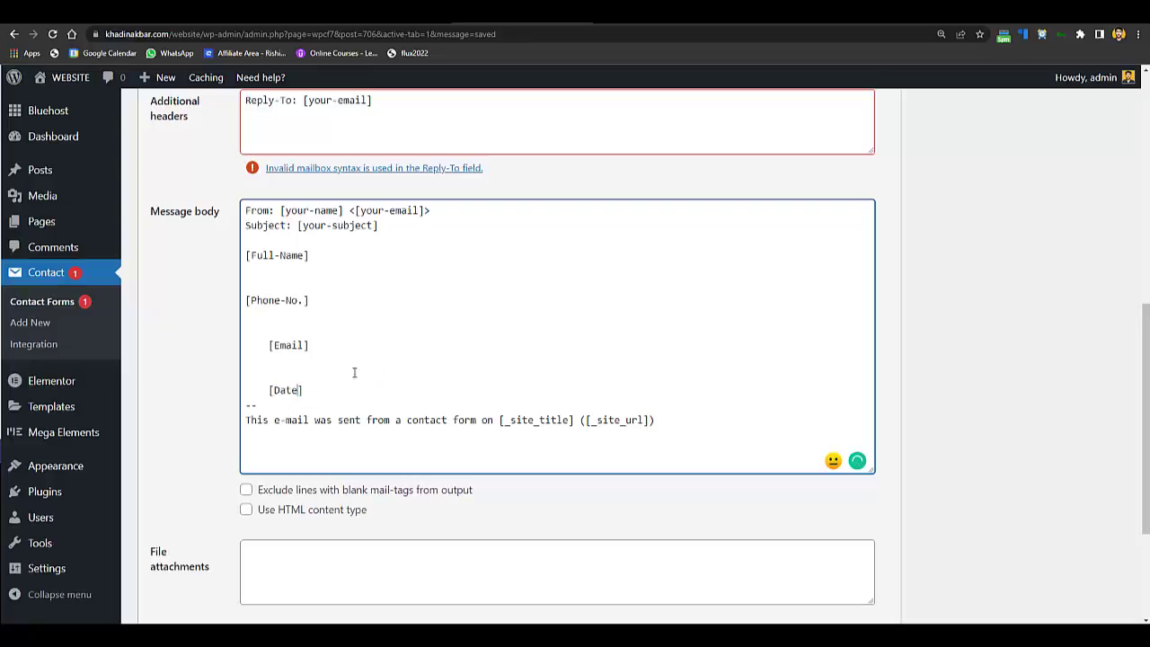
# Add the labels 'FullName:' and 'Mobile No:' before the name and phone tags
pyautogui.click(247, 254)
pyautogui.write('Full')
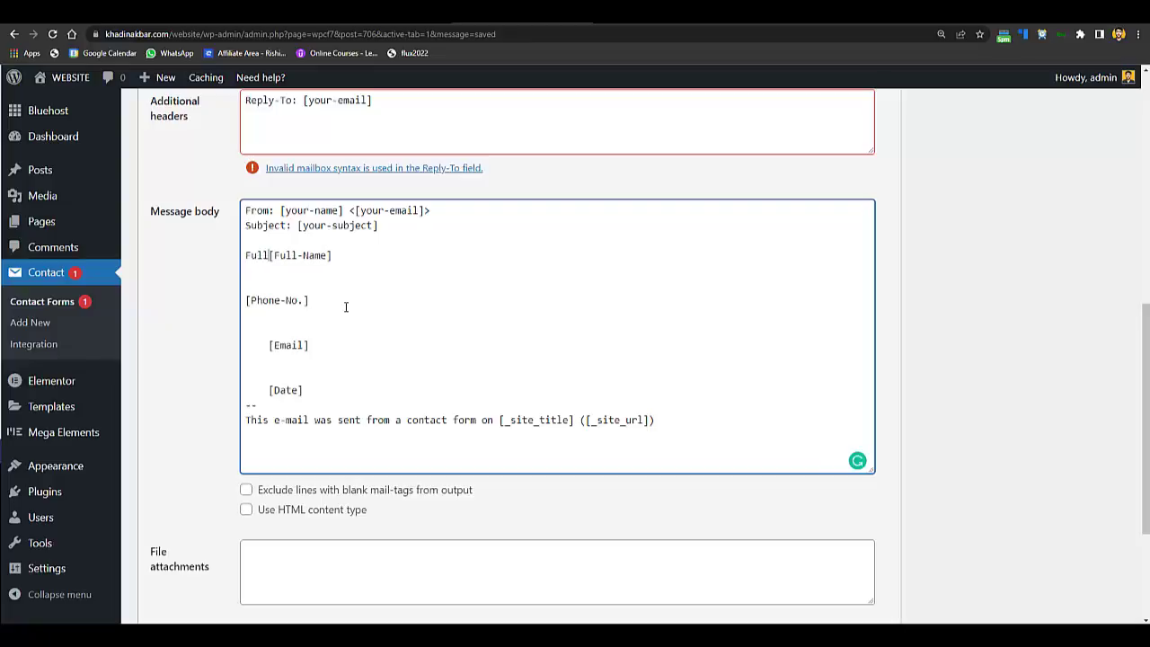
pyautogui.write('Name:')
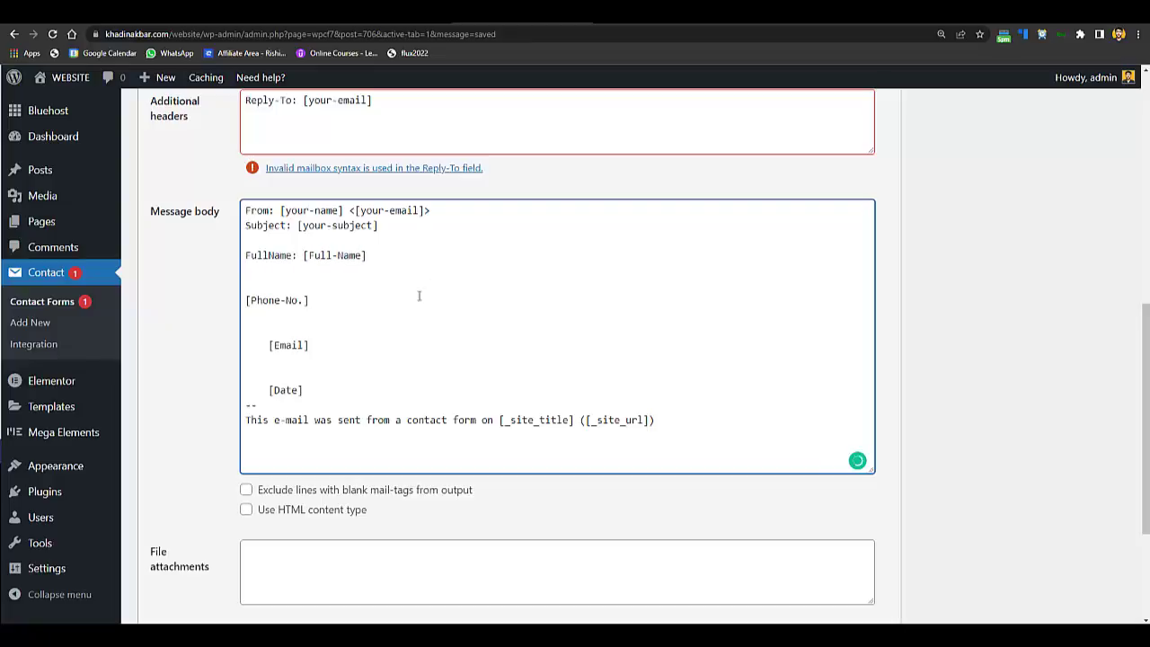
pyautogui.click(248, 299)
pyautogui.write('Mobile No.')
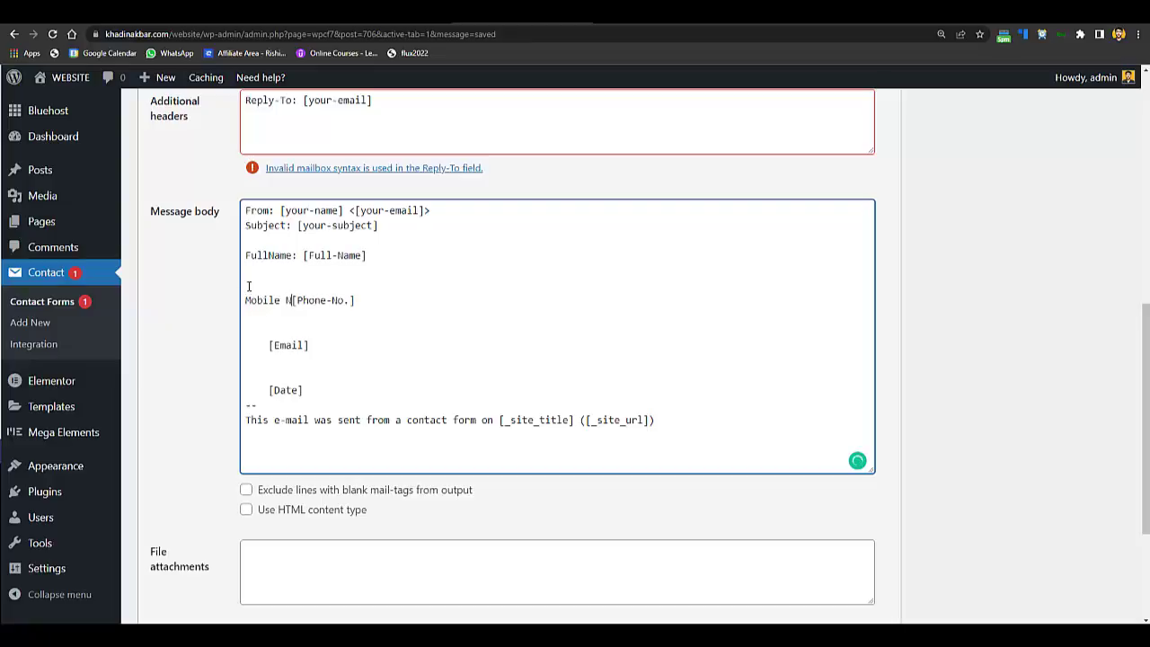
pyautogui.press('BackSpace')
pyautogui.press('BackSpace')
pyautogui.write(':')
# Add left-aligned 'Email:' and 'Date:' labels before the email and date tags
pyautogui.click(268, 345)
pyautogui.press('BackSpace')
pyautogui.press('BackSpace')
pyautogui.press('BackSpace')
pyautogui.press('BackSpace')
pyautogui.write('Email:')
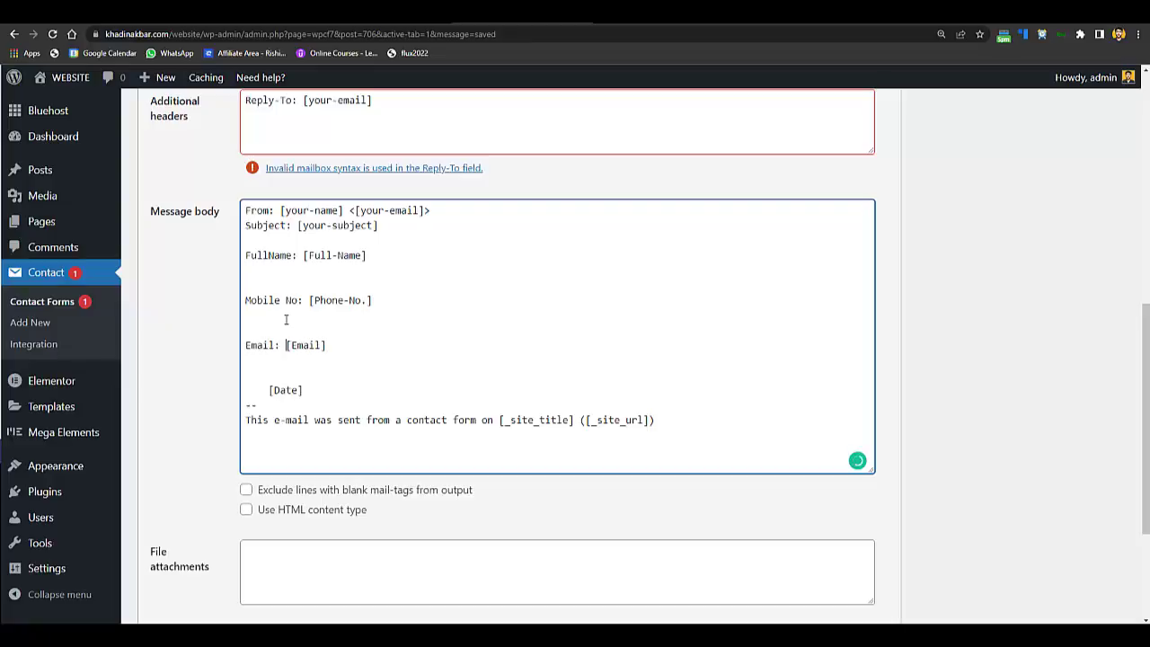
pyautogui.click(268, 391)
pyautogui.press('BackSpace')
pyautogui.press('BackSpace')
pyautogui.press('BackSpace')
pyautogui.press('BackSpace')
pyautogui.write('Date:')
pyautogui.scroll(-2, 885, 496)
pyautogui.moveTo(54, 544)
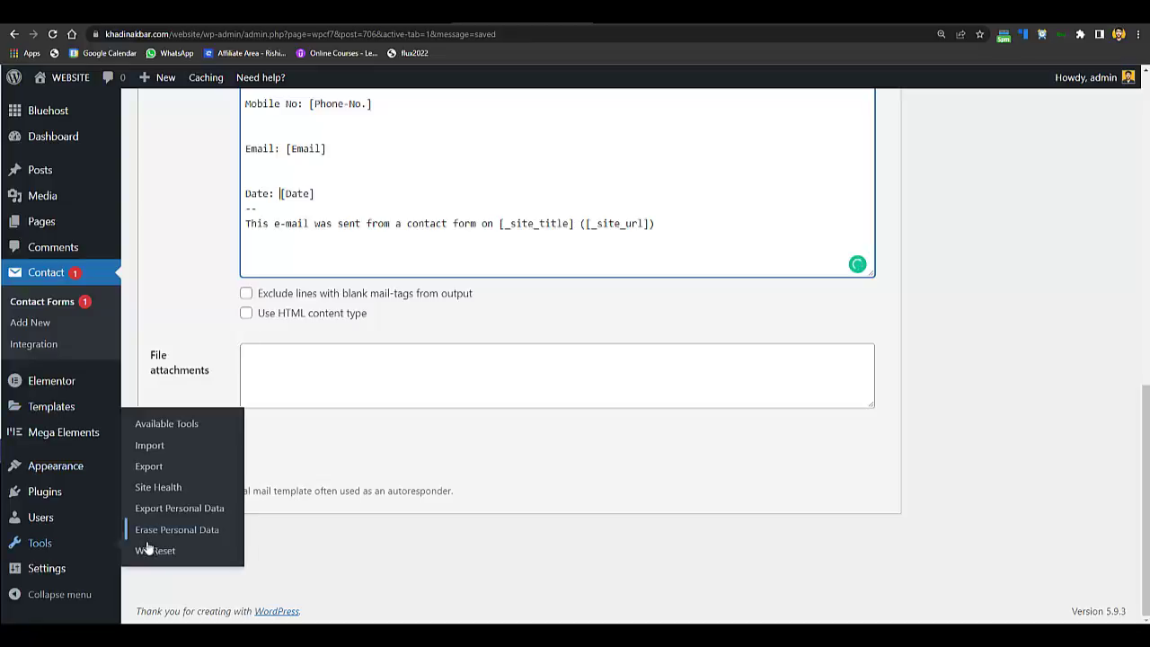
pyautogui.moveTo(231, 555); pyautogui.dragTo(400, 562)
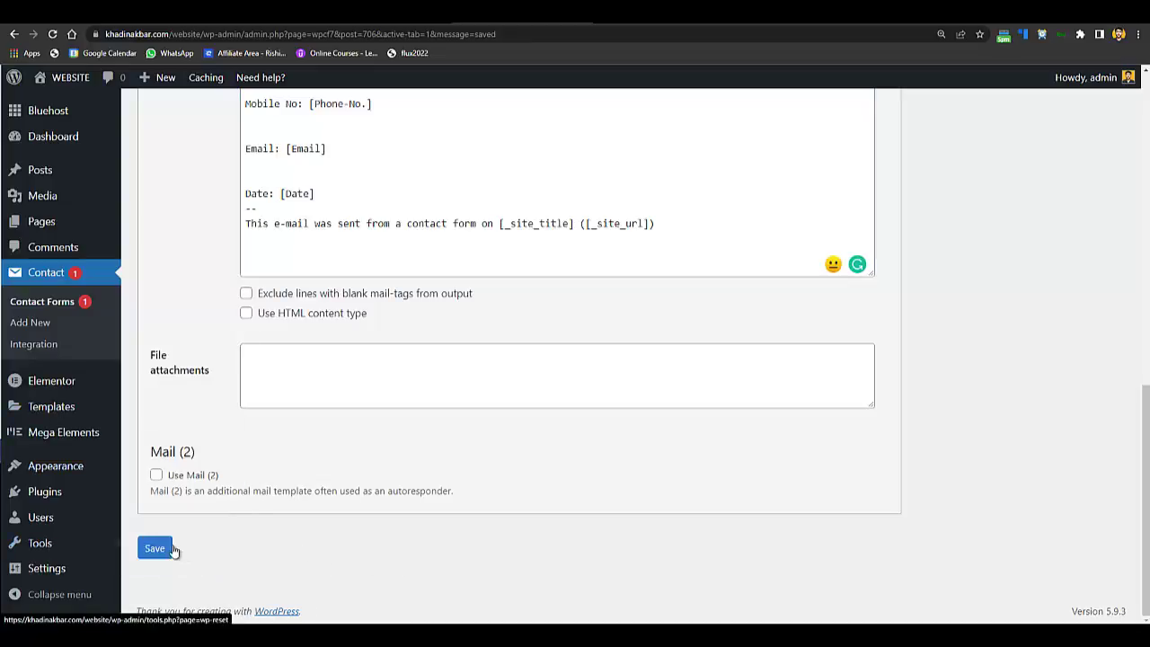
# Save the mail template, reload the home page and autofill the booking name and email
pyautogui.click(158, 546)
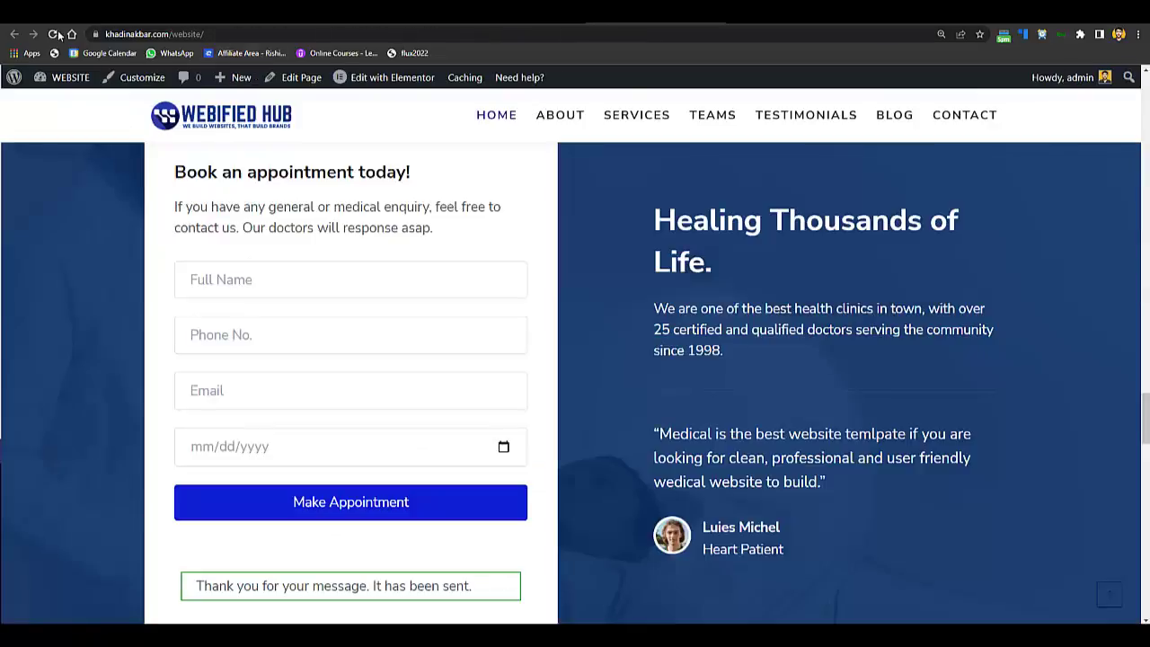
pyautogui.click(57, 35)
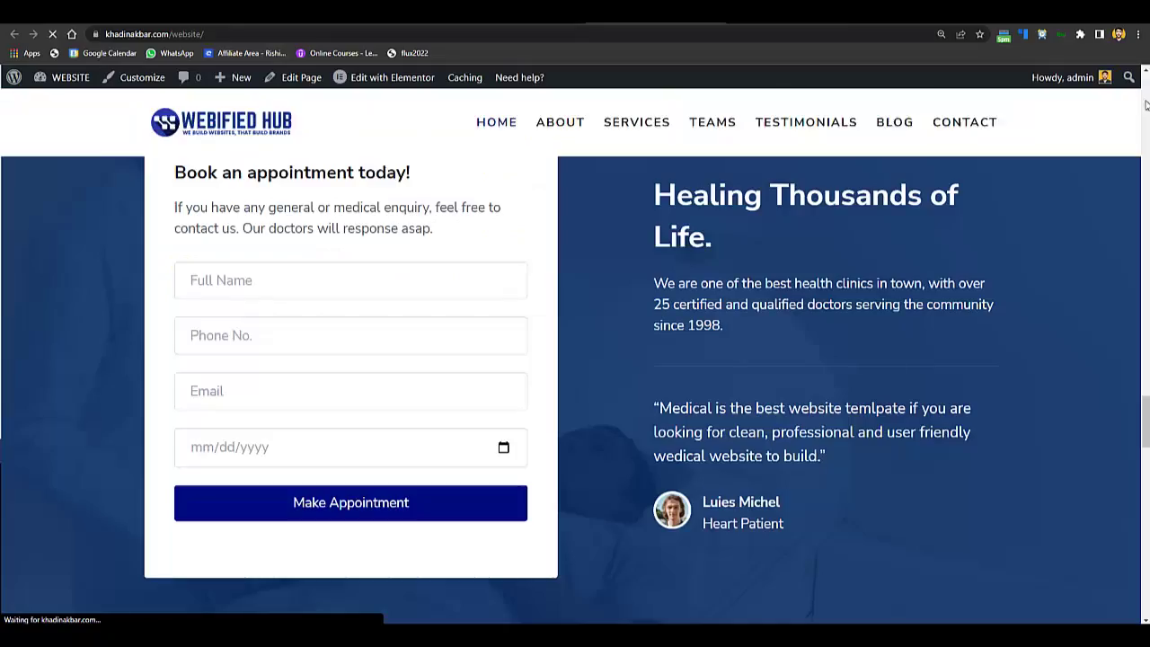
pyautogui.click(437, 286)
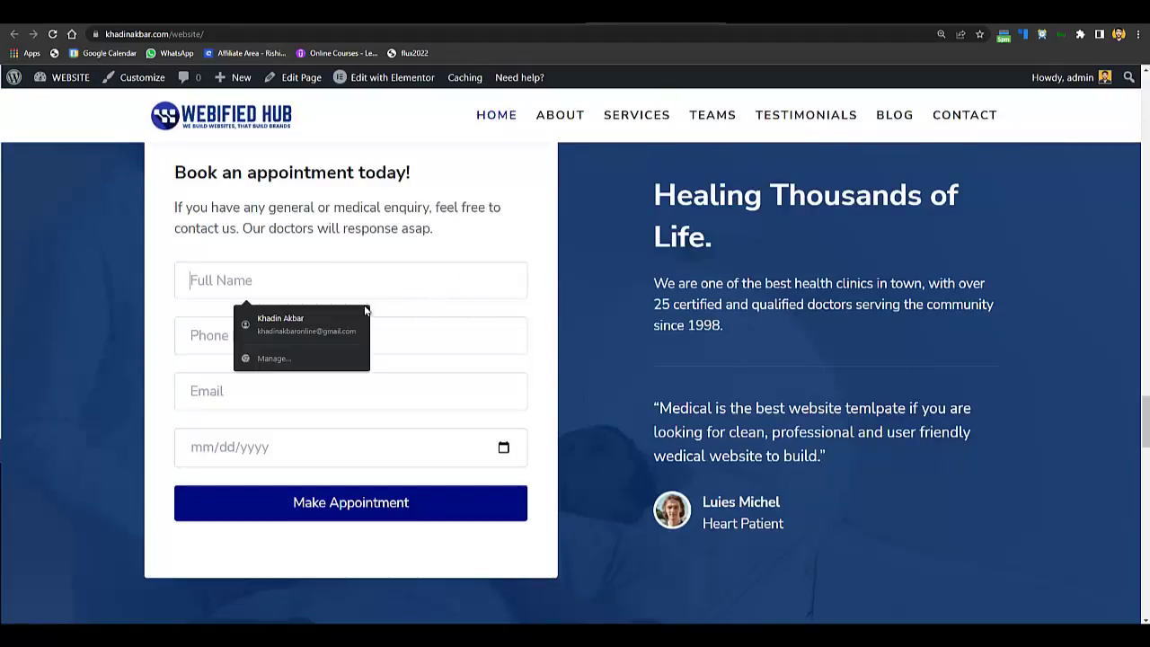
pyautogui.click(315, 324)
# Choose June 3 (06/03/2022) as the date, enter a test phone number and submit
pyautogui.click(438, 460)
pyautogui.click(505, 449)
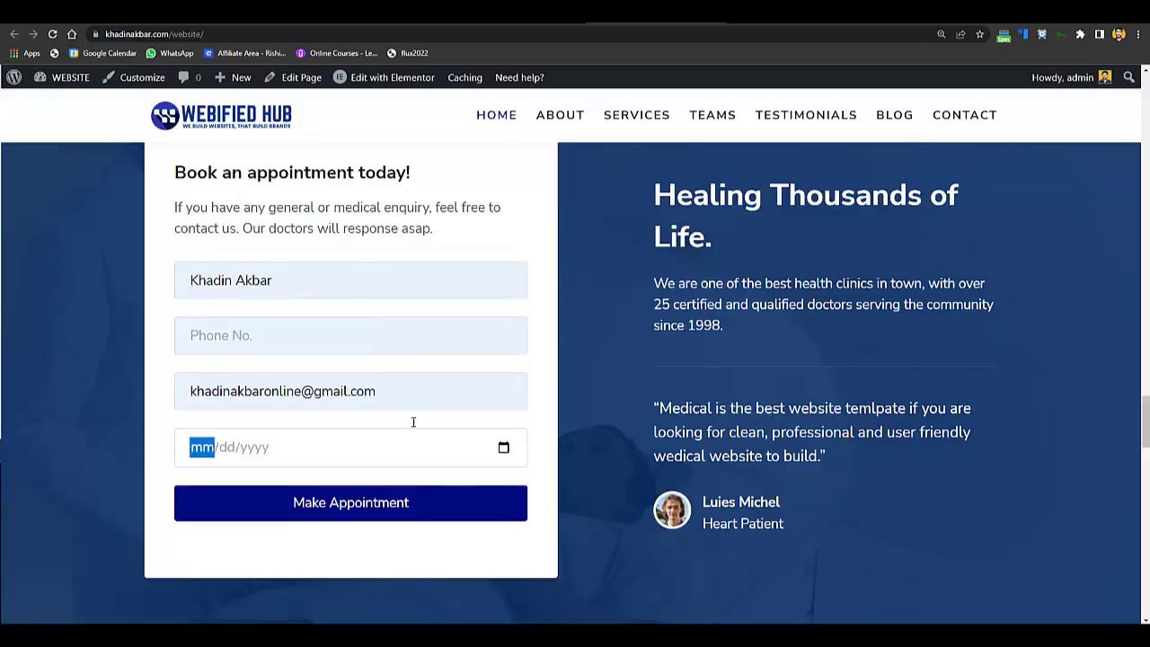
pyautogui.click(298, 367)
pyautogui.click(297, 334)
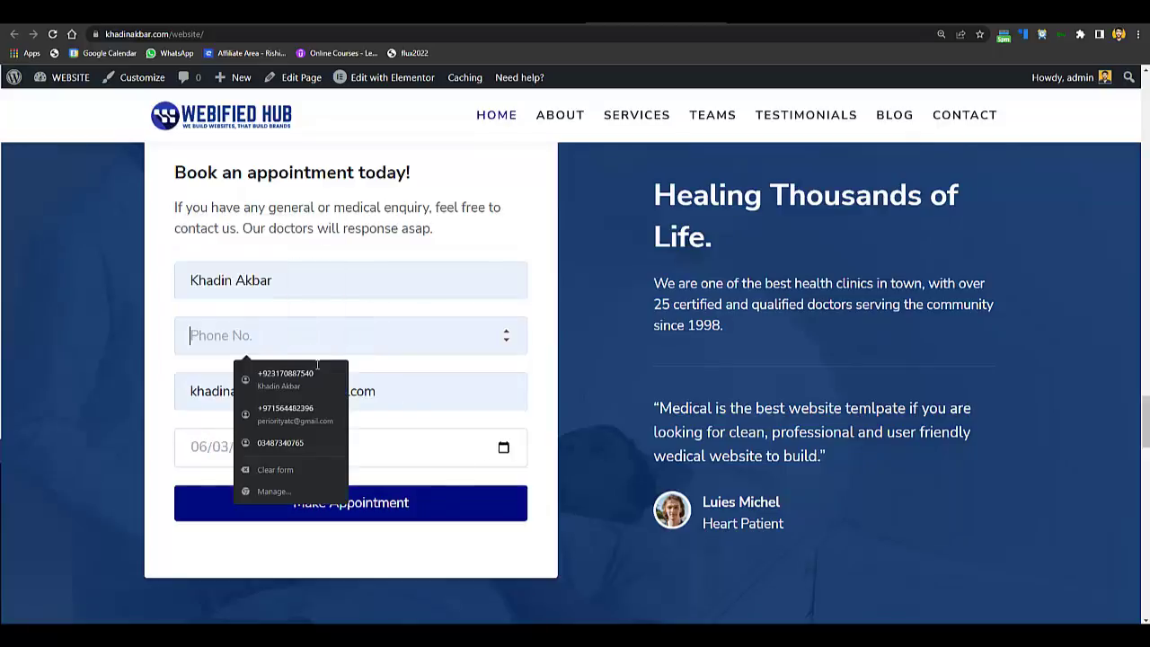
pyautogui.write('645645745756')
pyautogui.click(367, 505)
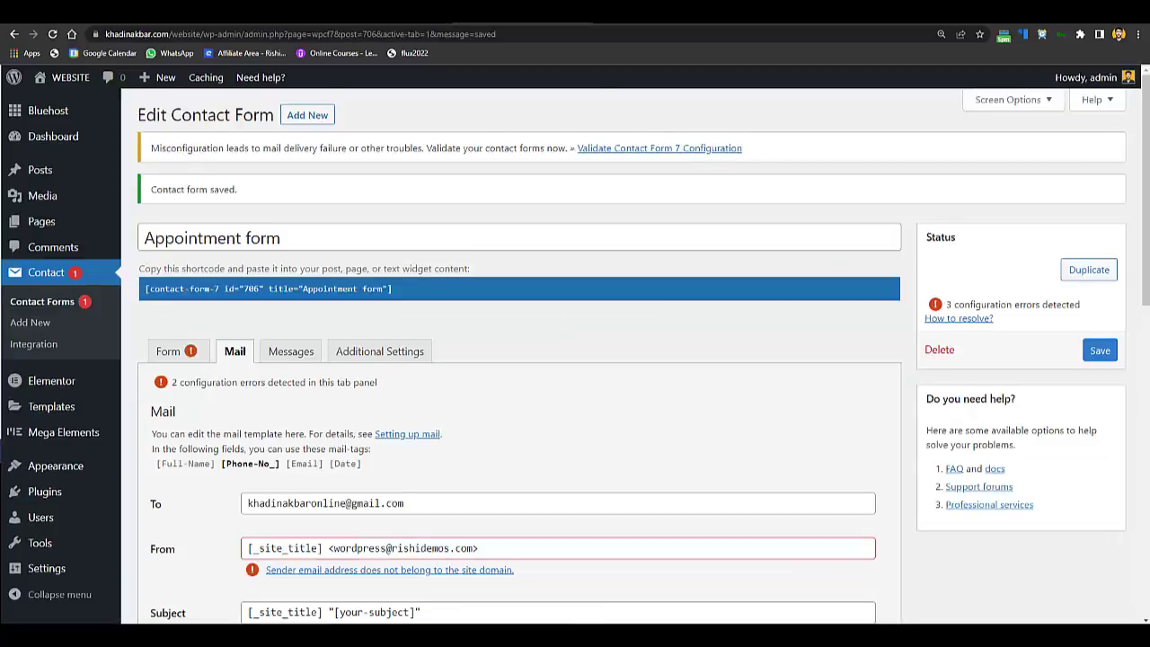
# Delete the empty lines between the FullName, Mobile No, Email and Date lines, then save the form
pyautogui.scroll(-6, 1045, 331)
pyautogui.click(352, 295)
pyautogui.press('BackSpace')
pyautogui.press('BackSpace')
pyautogui.click(242, 310)
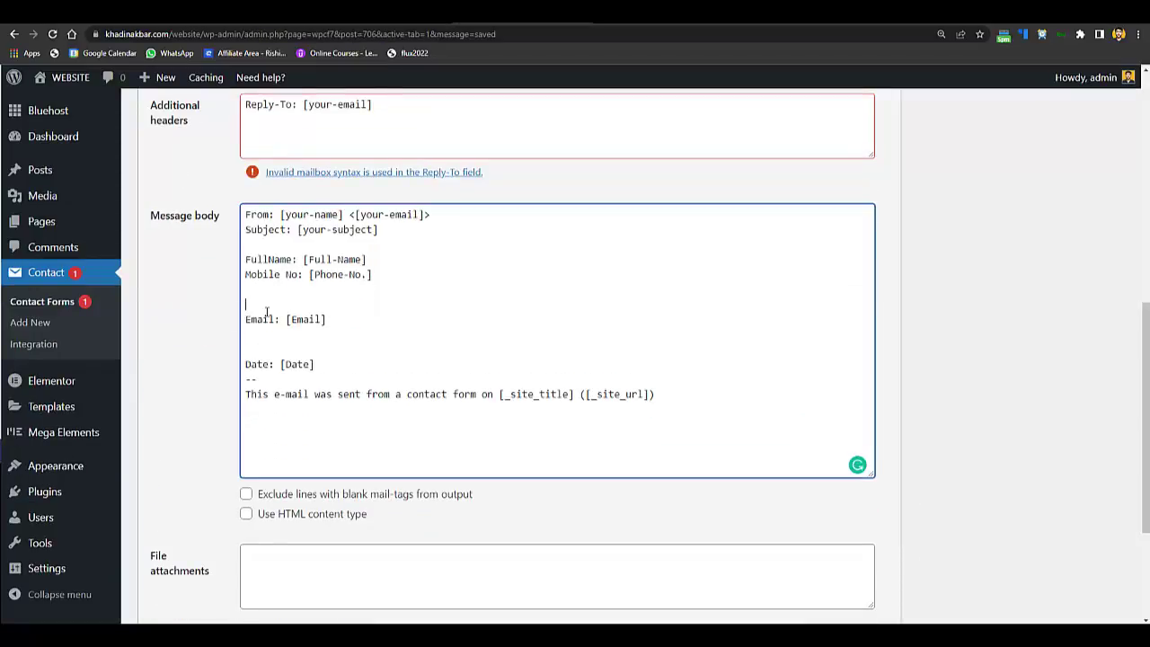
pyautogui.press('BackSpace')
pyautogui.press('BackSpace')
pyautogui.click(265, 315)
pyautogui.press('Delete')
pyautogui.press('Delete')
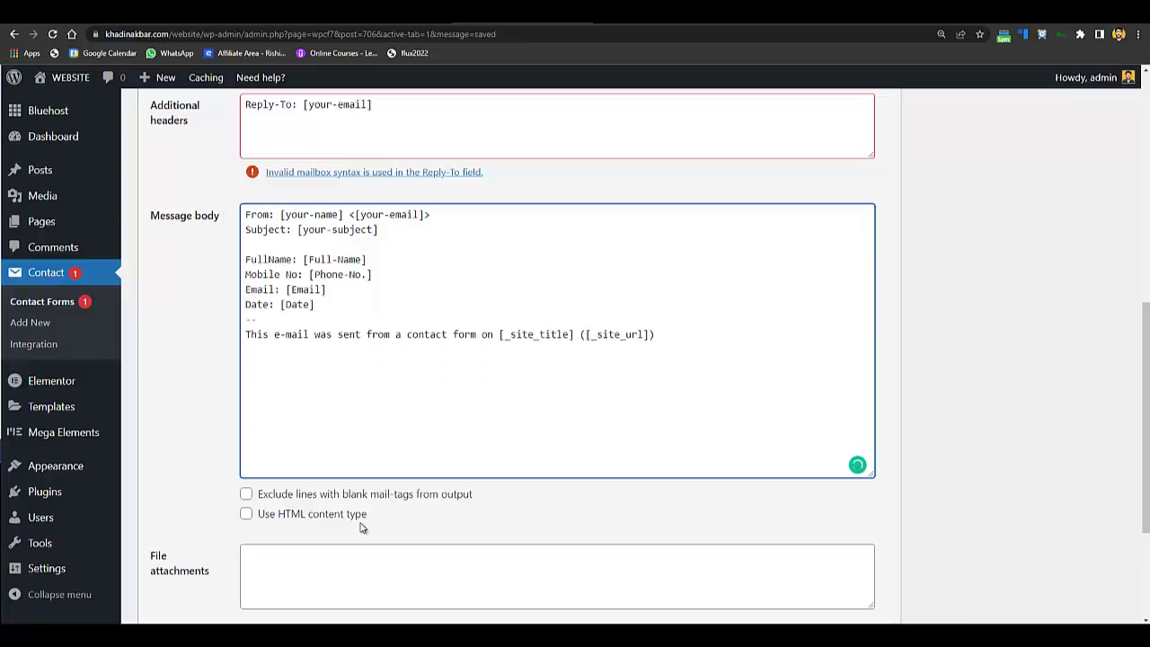
pyautogui.scroll(-3, 306, 490)
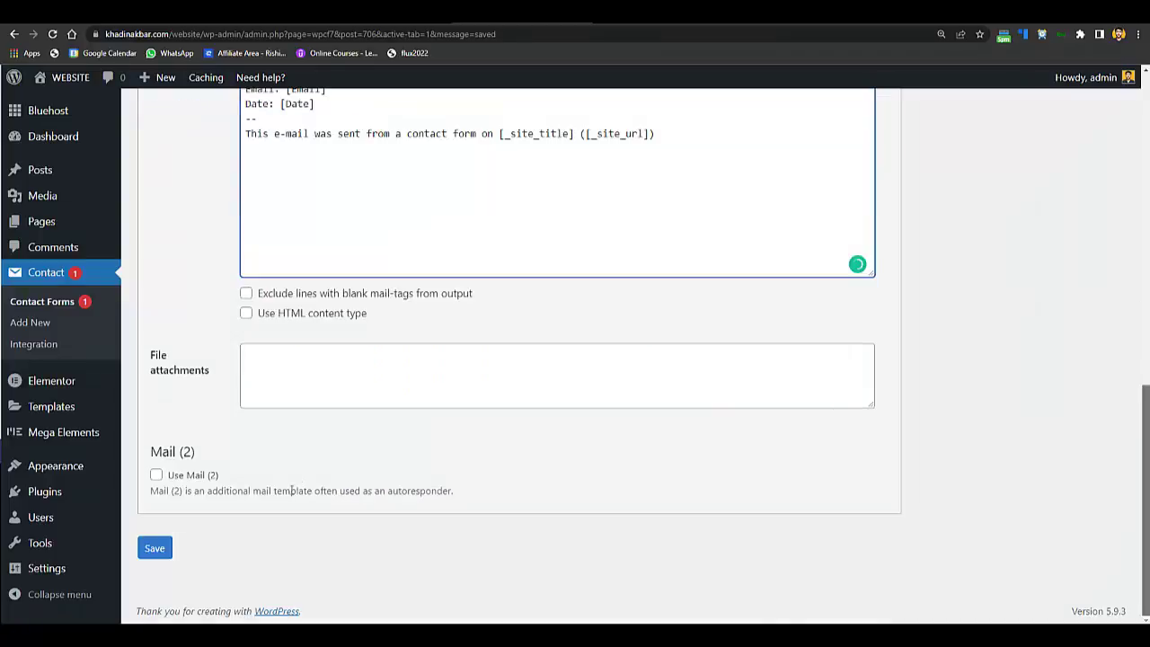
pyautogui.click(151, 550)
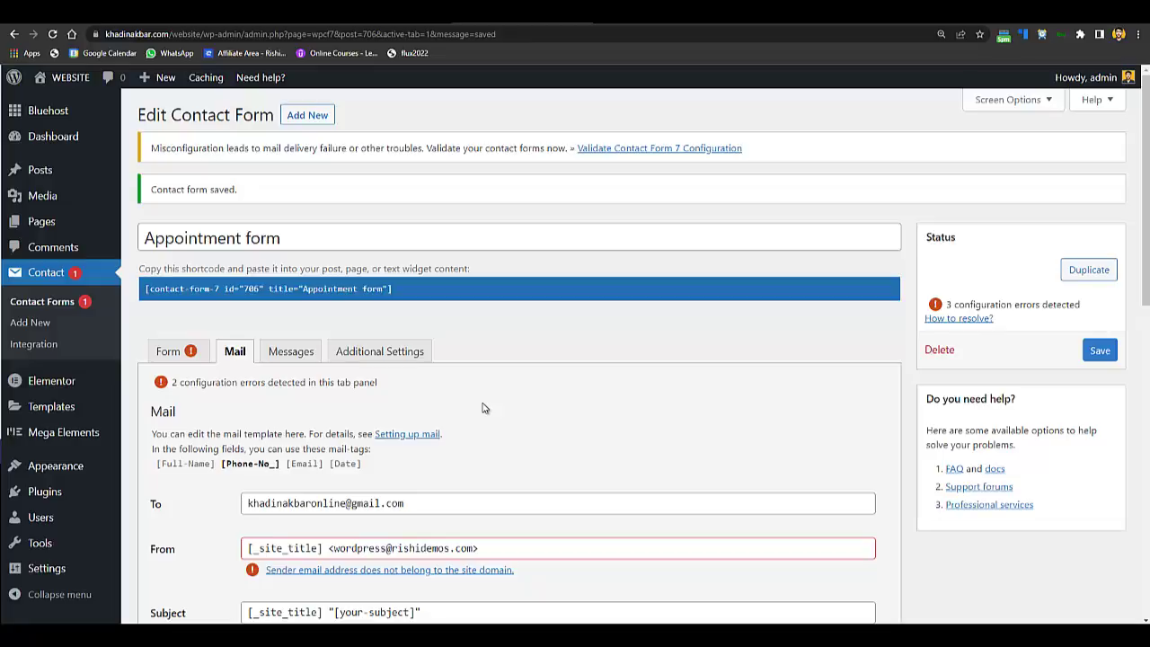
# In the Google Docs notes, check the WP Rocket, Elfsight Widgets and Calendly links
pyautogui.hotkey('alt', 'Tab')
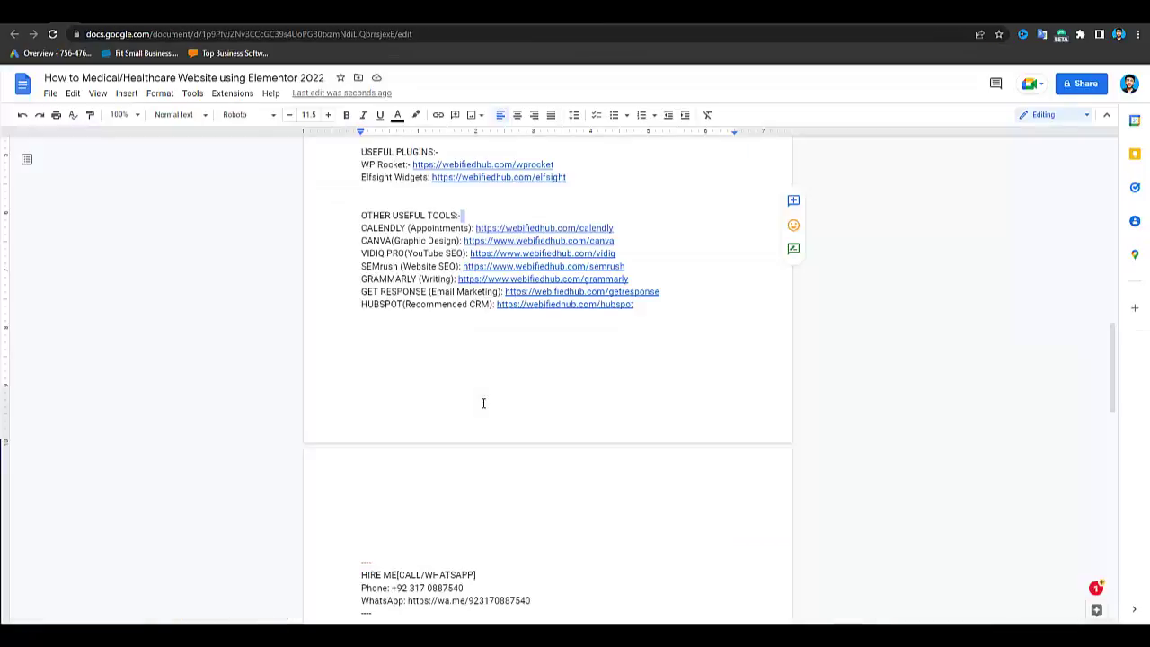
pyautogui.click(366, 398)
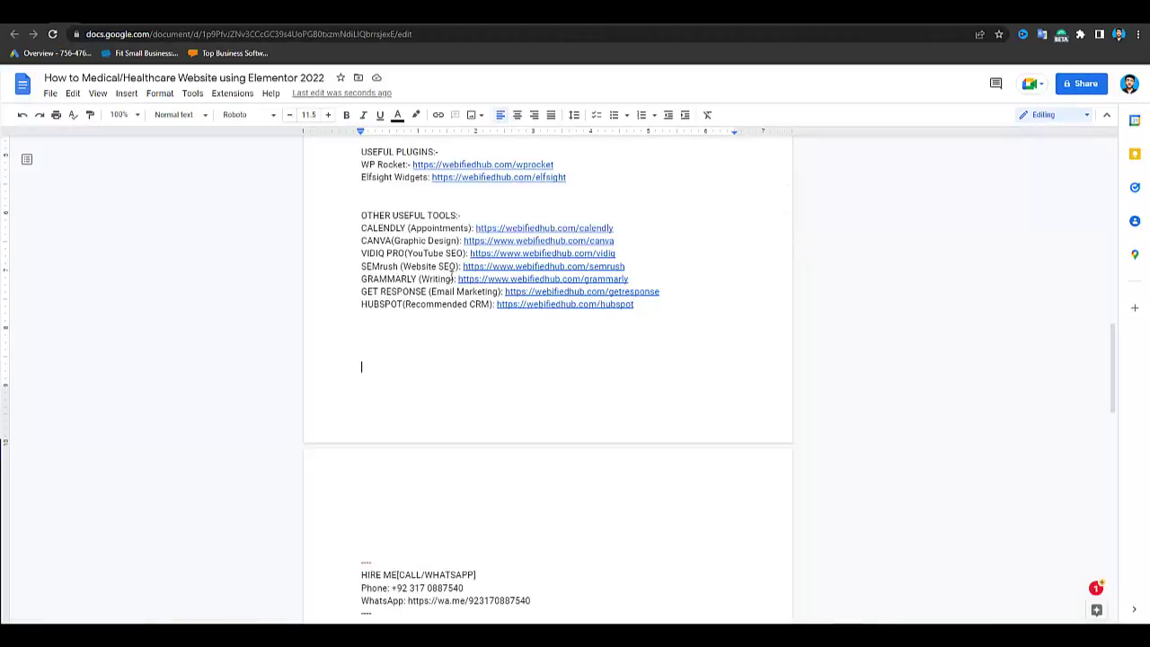
pyautogui.click(481, 165)
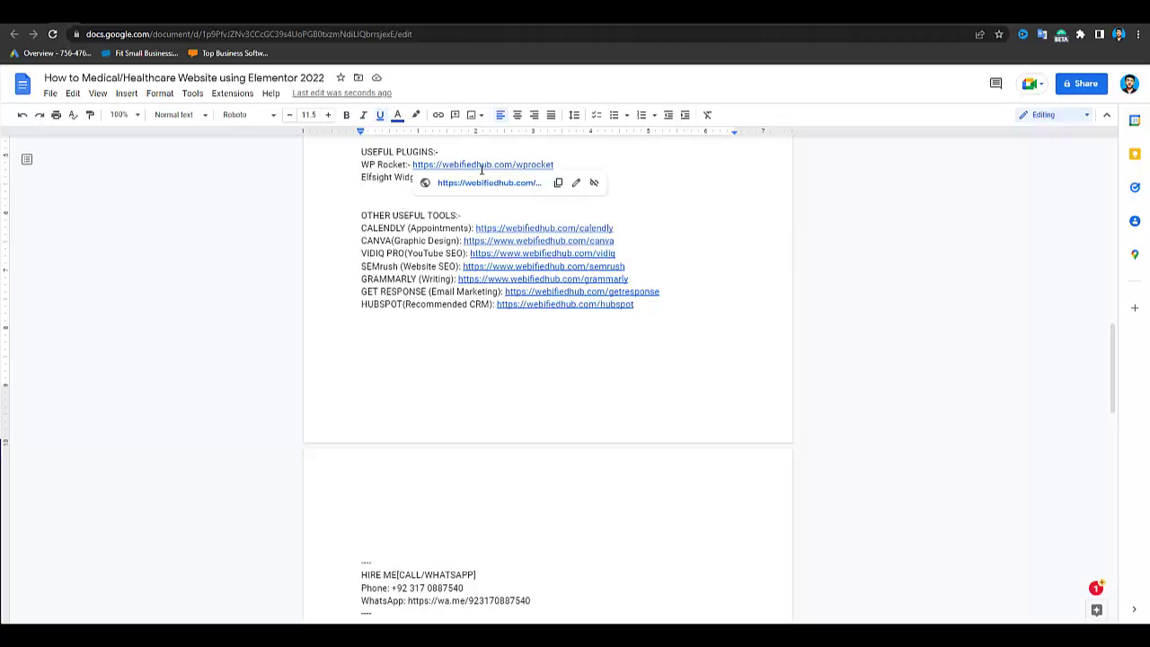
pyautogui.click(370, 205)
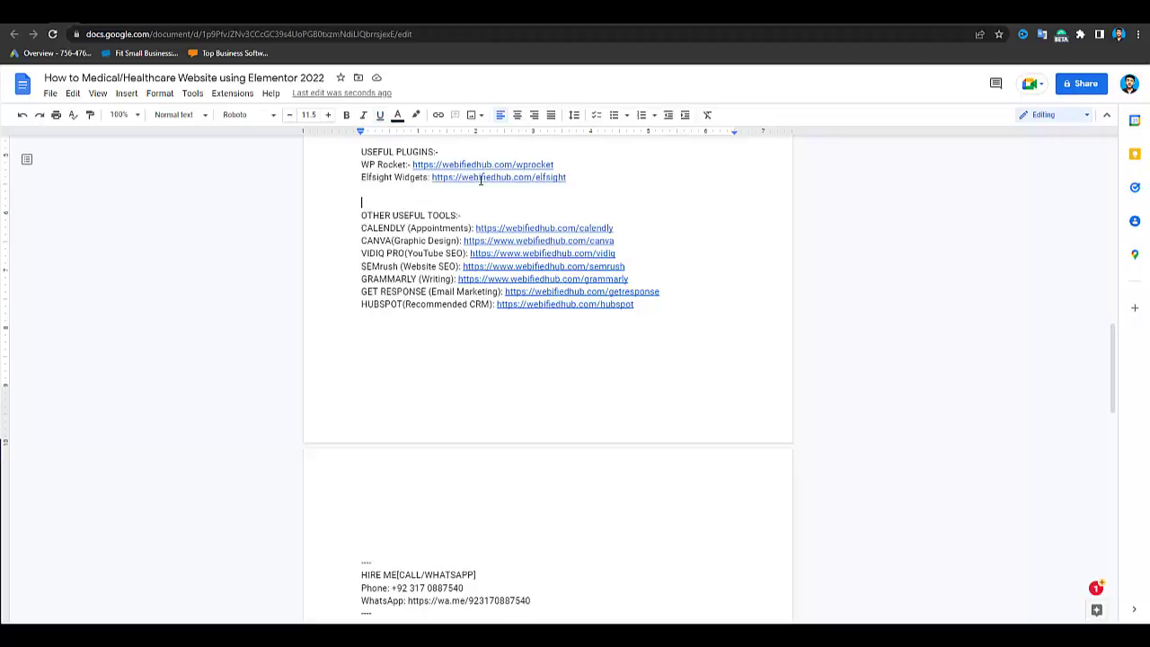
pyautogui.click(481, 179)
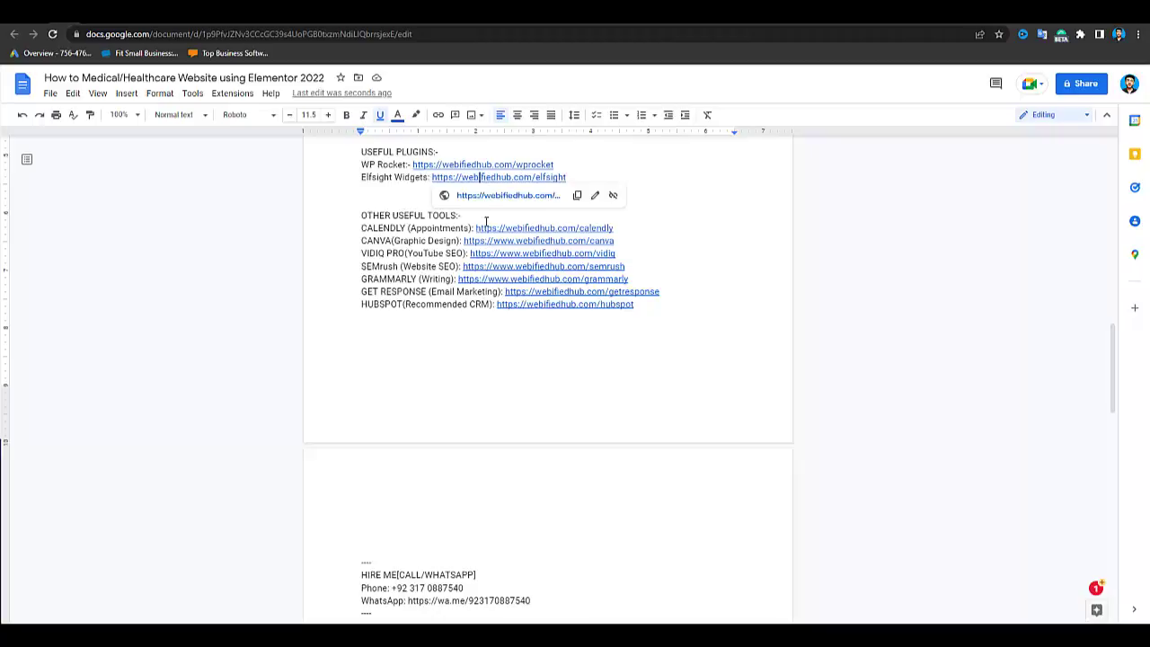
pyautogui.click(406, 228)
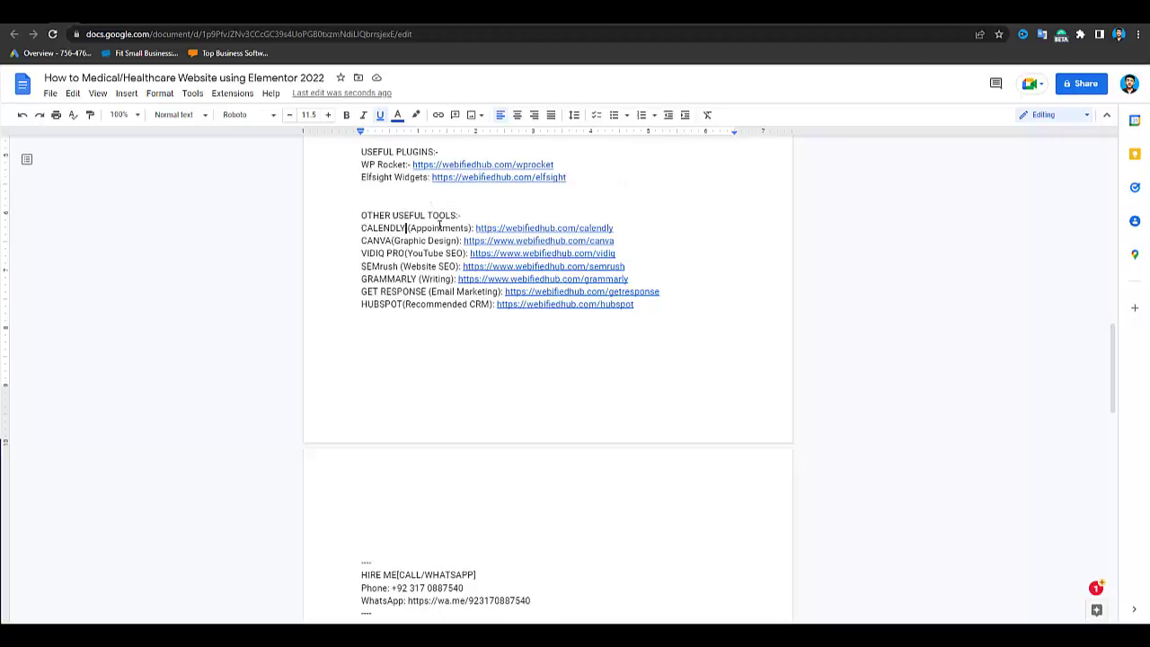
pyautogui.click(536, 228)
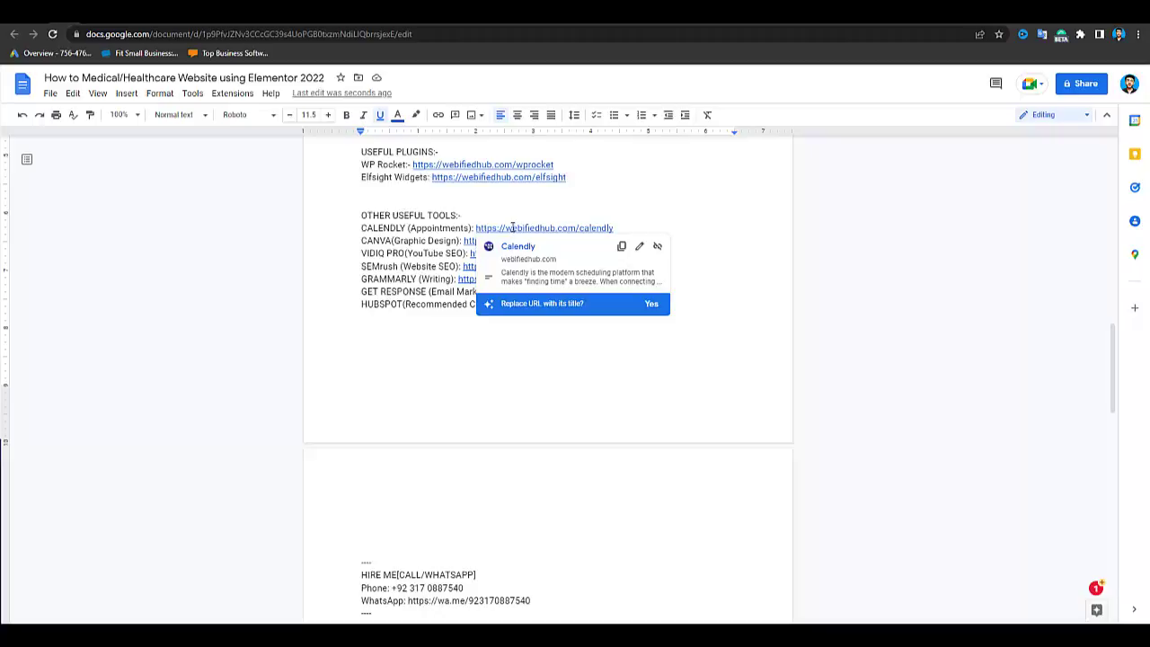
pyautogui.click(604, 227)
pyautogui.click(813, 296)
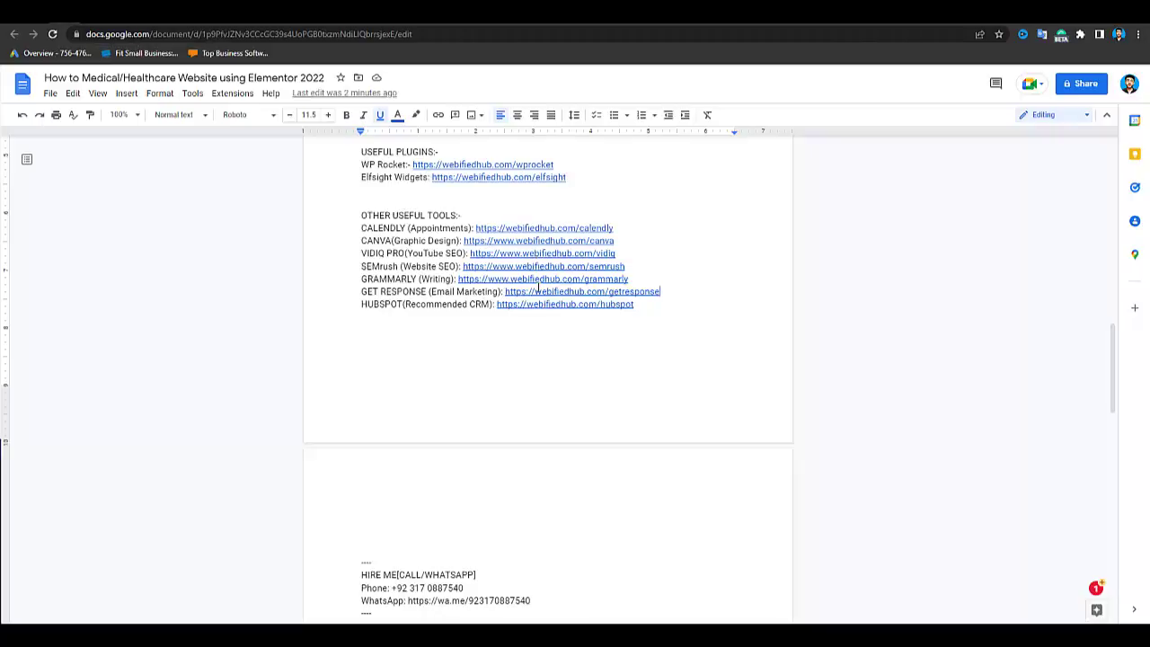
pyautogui.click(520, 259)
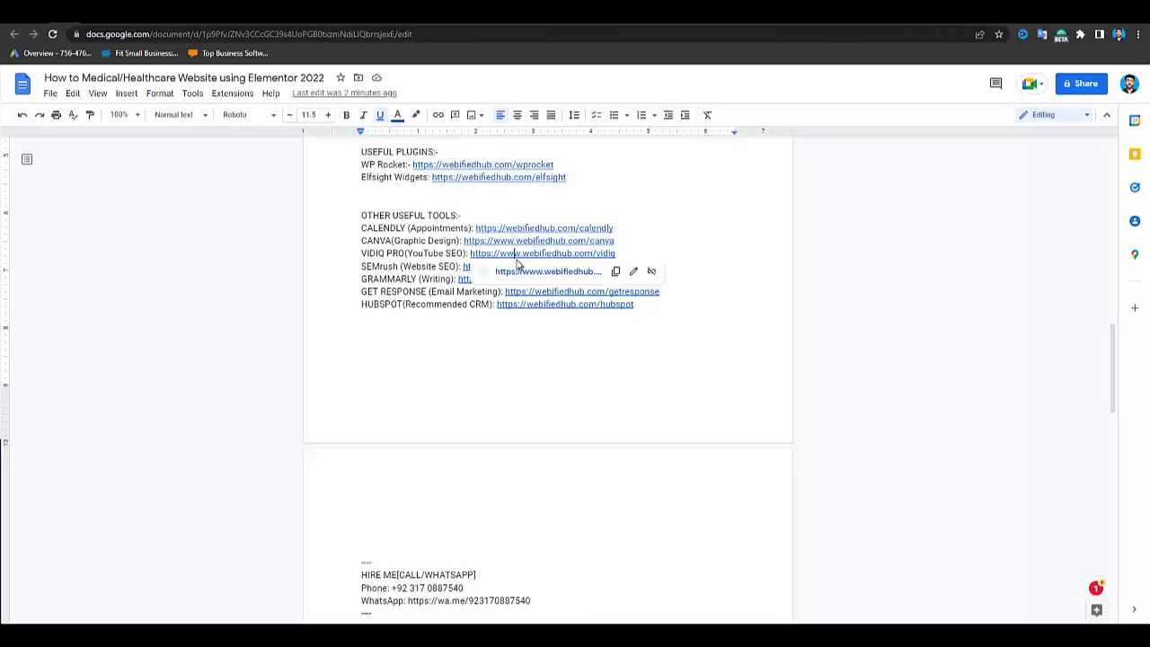
pyautogui.click(429, 337)
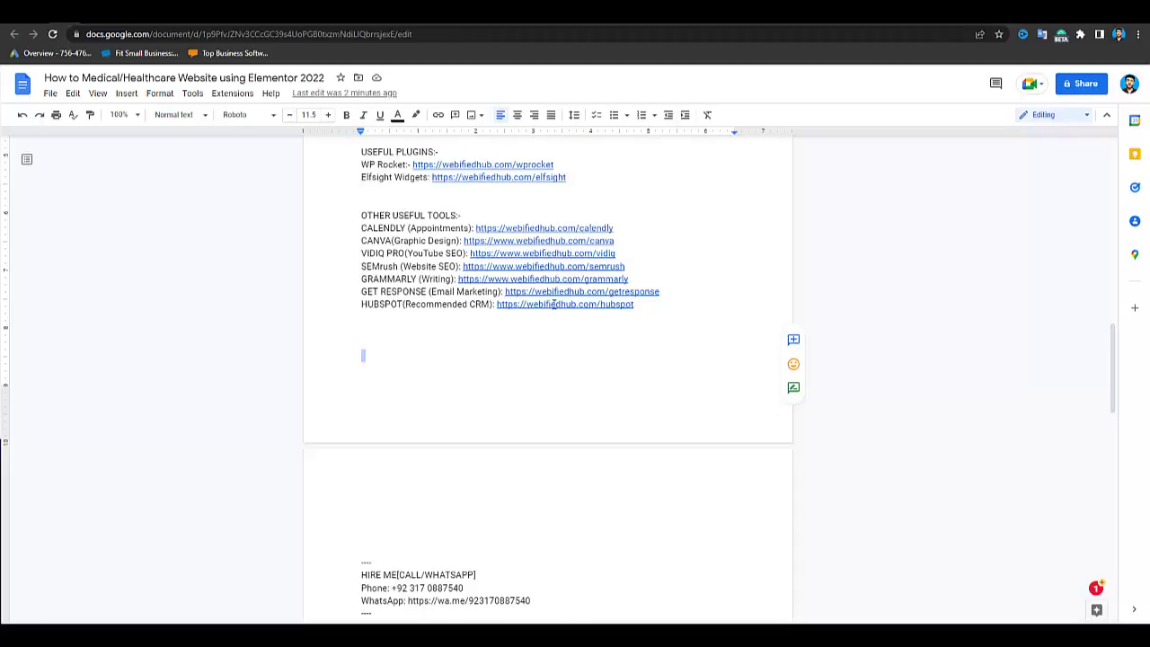
pyautogui.click(564, 304)
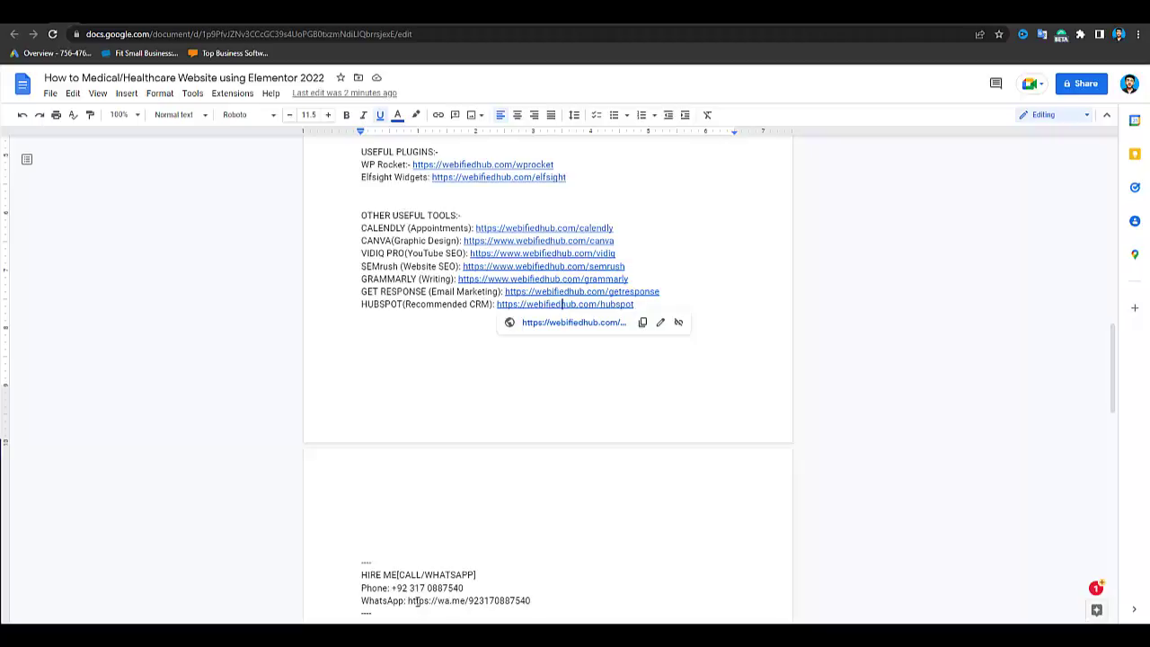
# Add a new line under the WhatsApp entry reading 'Email:' followed by the contact e-mail address
pyautogui.scroll(-2, 1112, 387)
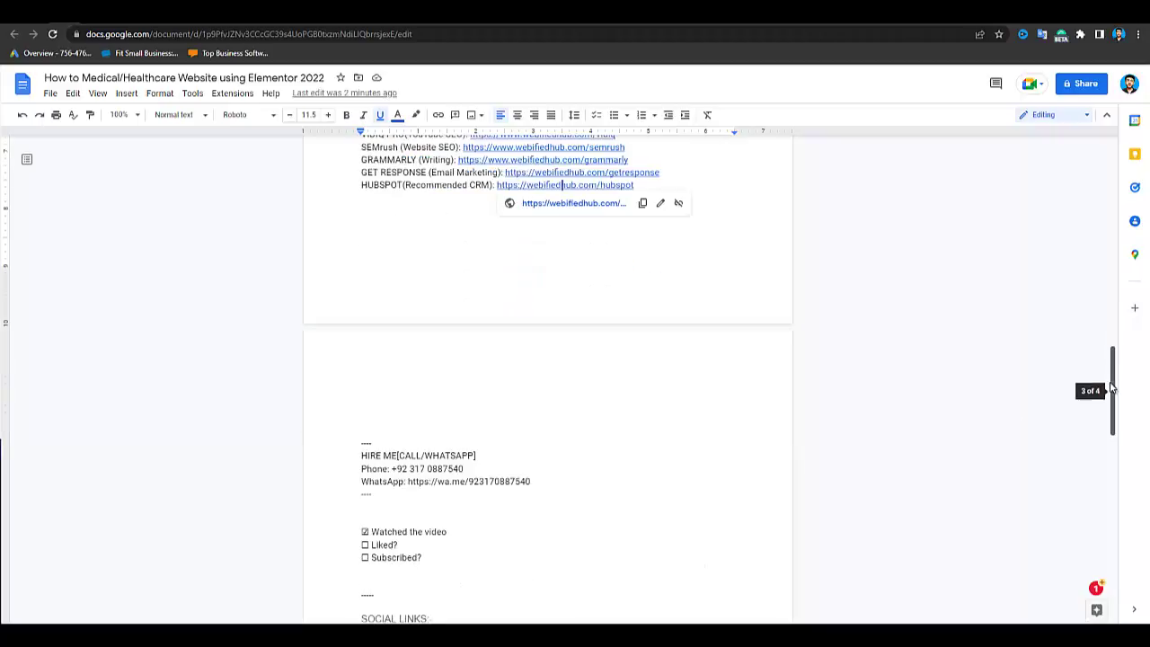
pyautogui.click(571, 491)
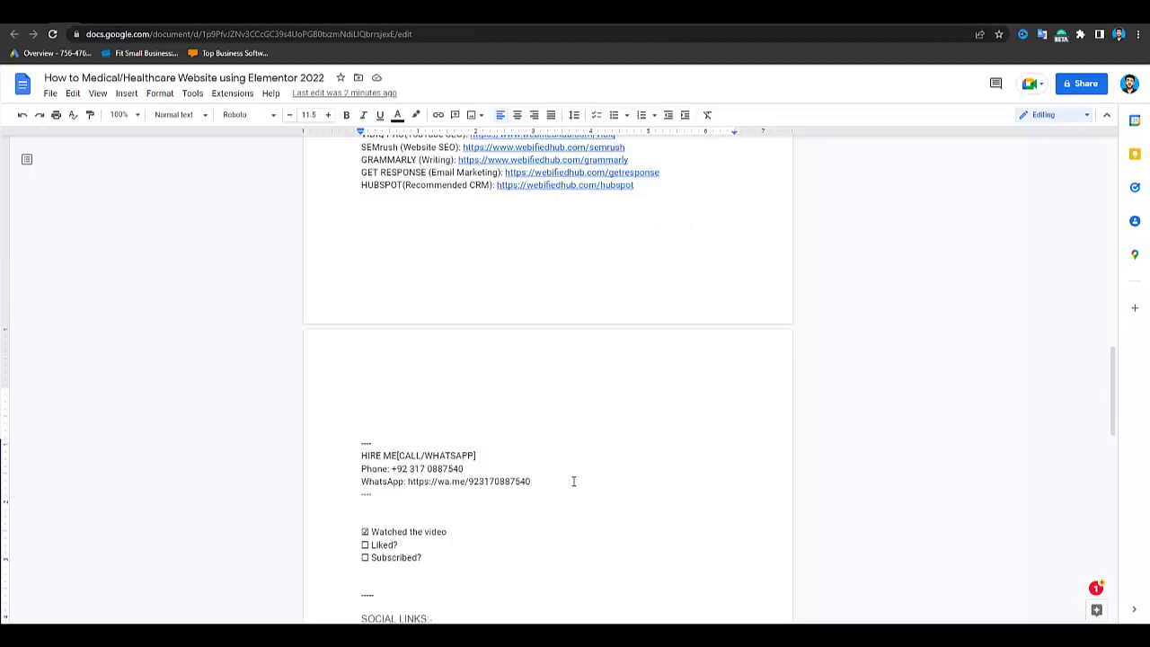
pyautogui.press('Return')
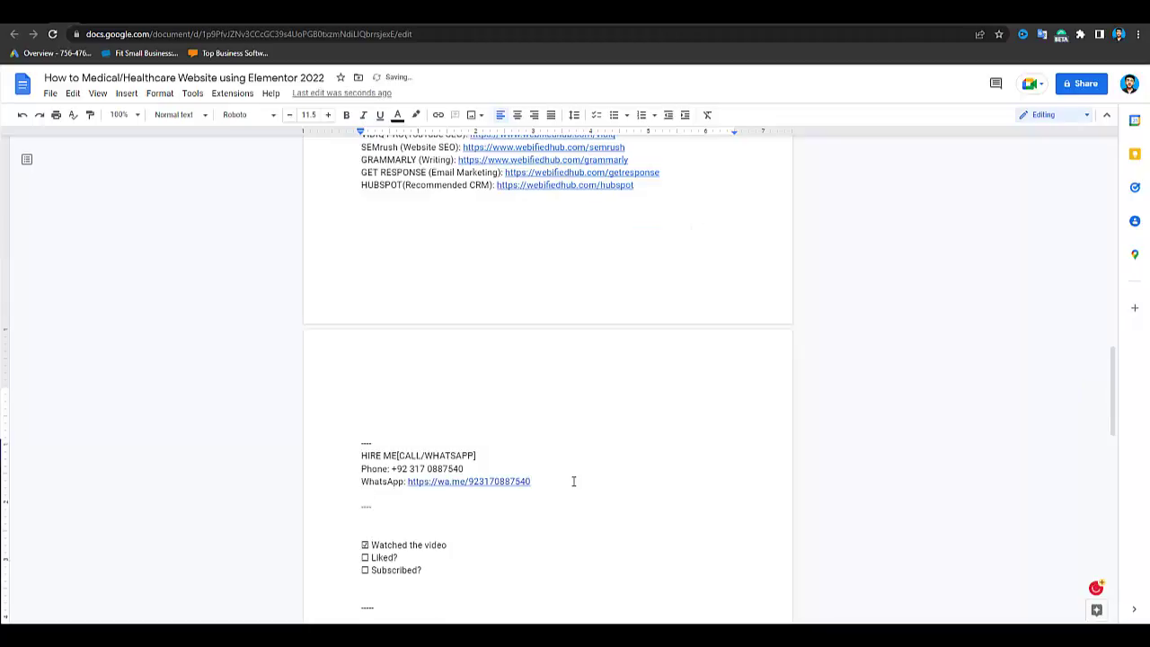
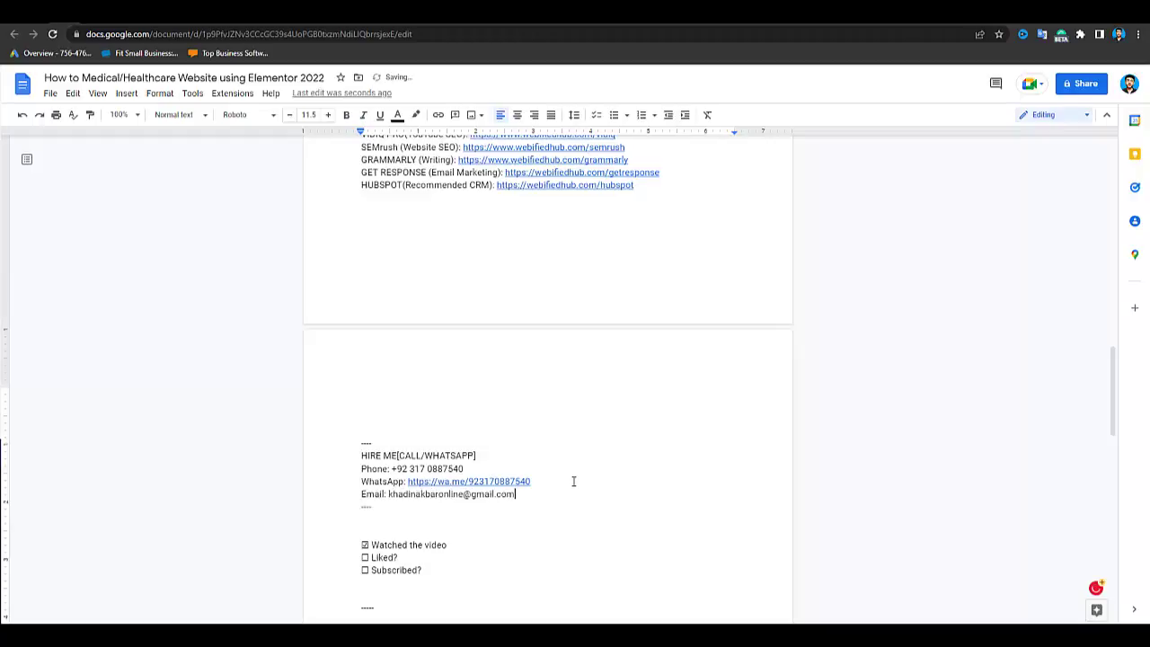